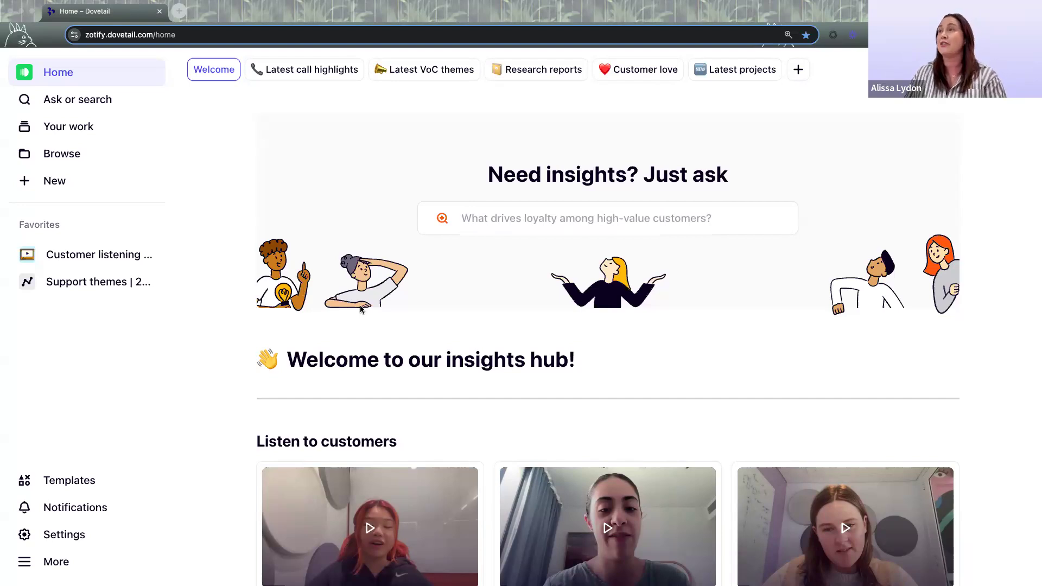
- Look over the Welcome page, from the insights search to the Listen to customers video clips
{"action": "scroll", "coordinate": [437, 309], "scroll_direction": "down", "scroll_amount": 4}
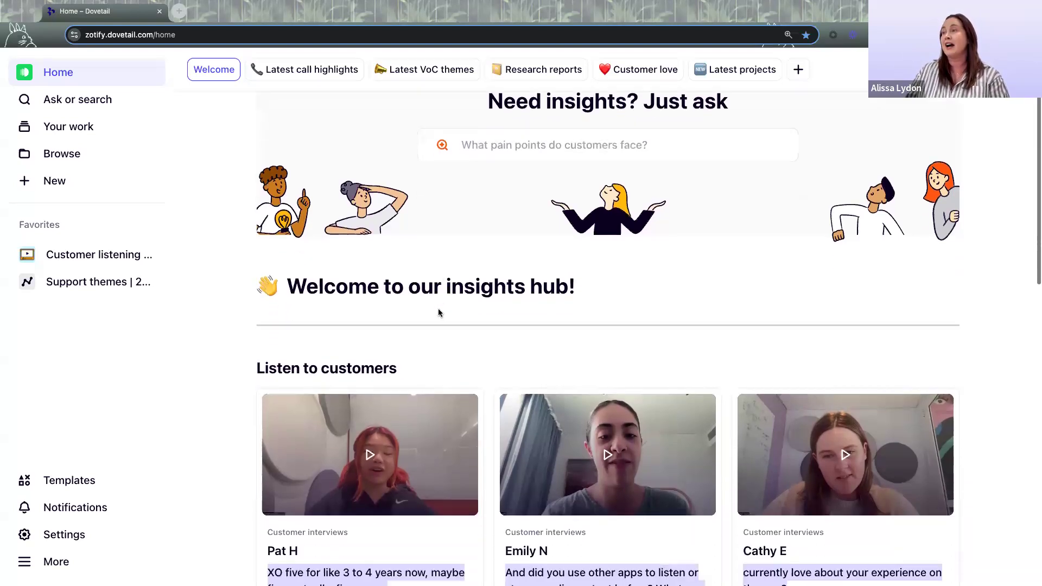
{"action": "scroll", "coordinate": [439, 311], "scroll_direction": "down", "scroll_amount": 2}
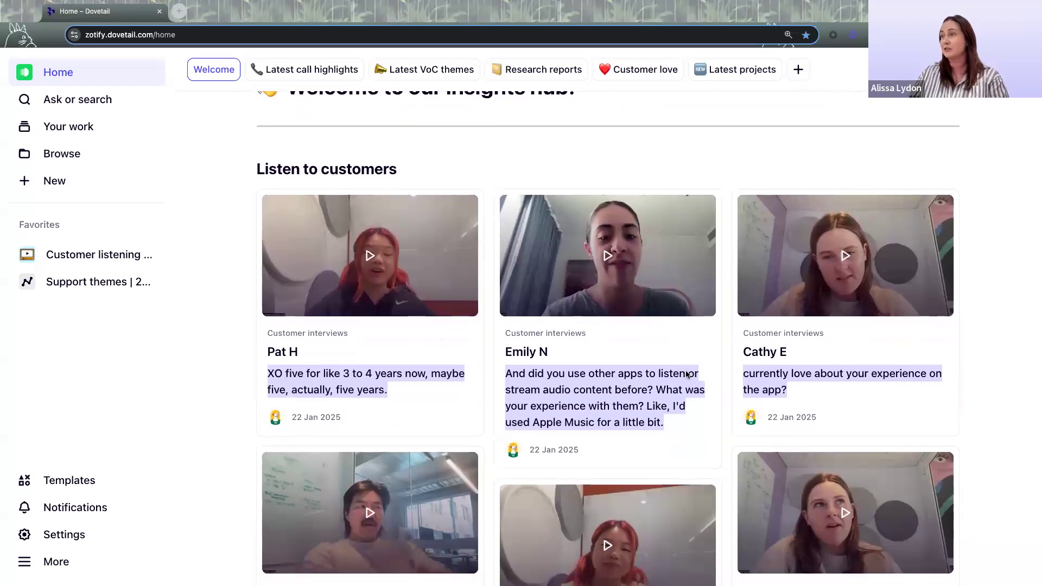
{"action": "scroll", "coordinate": [685, 373], "scroll_direction": "down", "scroll_amount": 3}
{"action": "scroll", "coordinate": [685, 370], "scroll_direction": "up", "scroll_amount": 6}
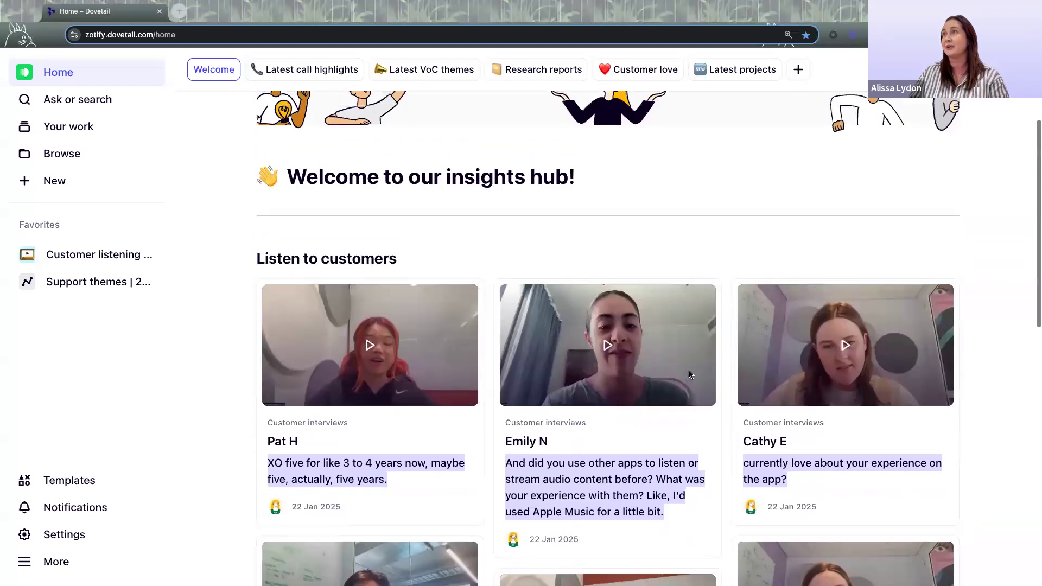
{"action": "scroll", "coordinate": [688, 370], "scroll_direction": "up", "scroll_amount": 2}
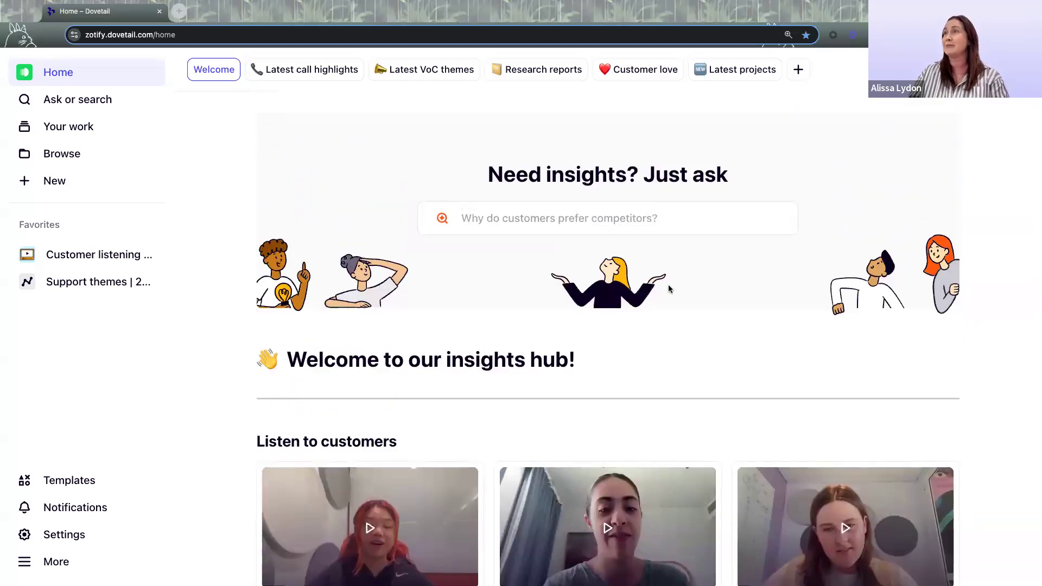
- View the latest call highlights on the home page and return to the Welcome page
{"action": "left_click", "coordinate": [316, 72]}
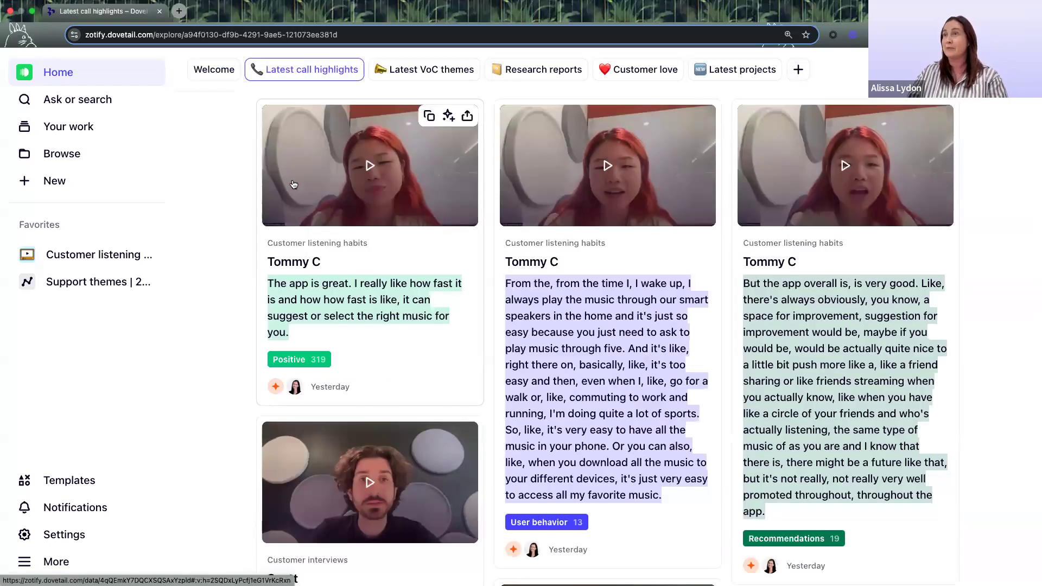
{"action": "scroll", "coordinate": [282, 175], "scroll_direction": "down", "scroll_amount": 3}
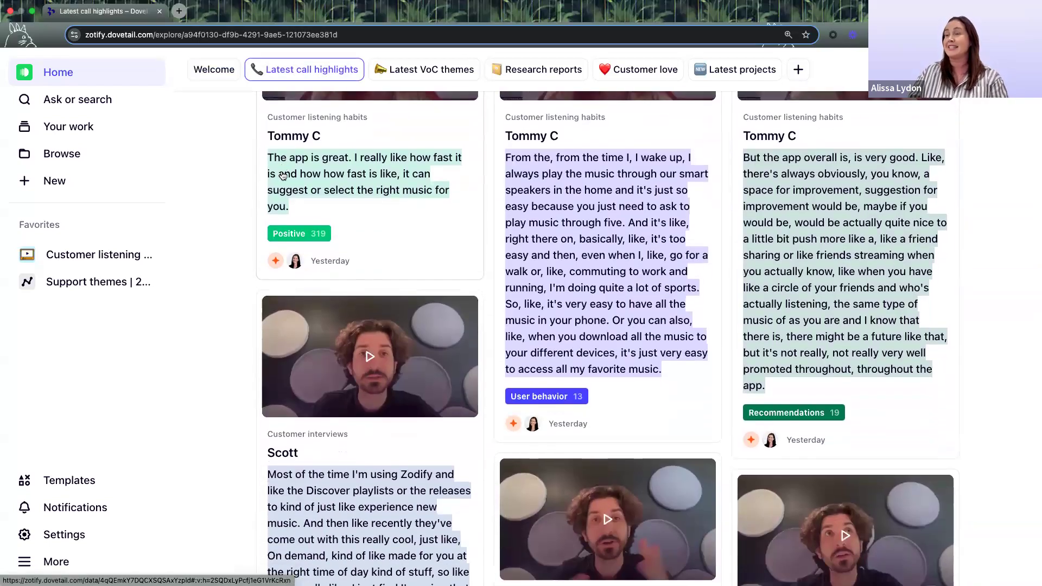
{"action": "scroll", "coordinate": [282, 174], "scroll_direction": "up", "scroll_amount": 3}
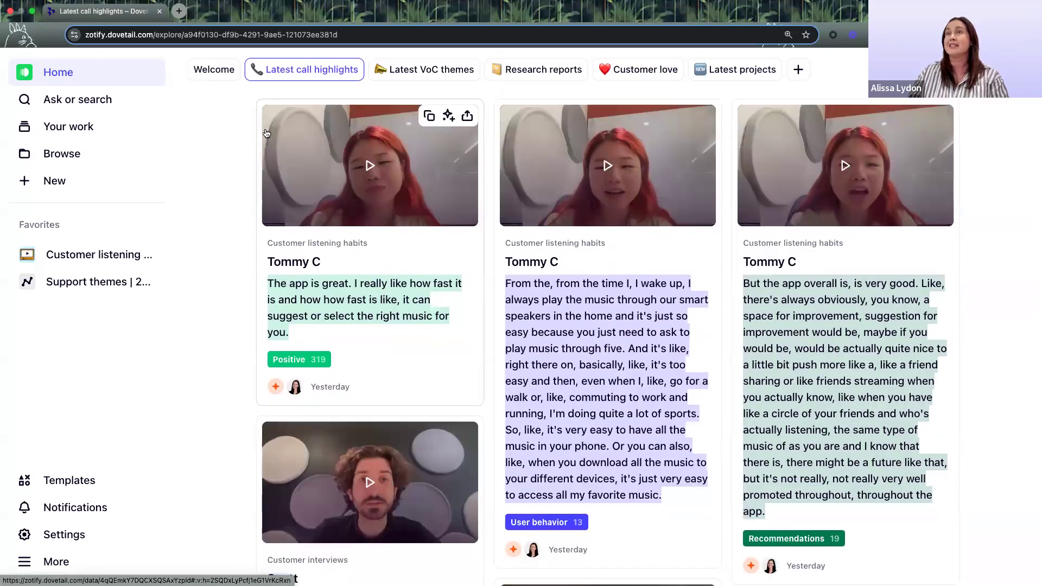
{"action": "left_click", "coordinate": [215, 72]}
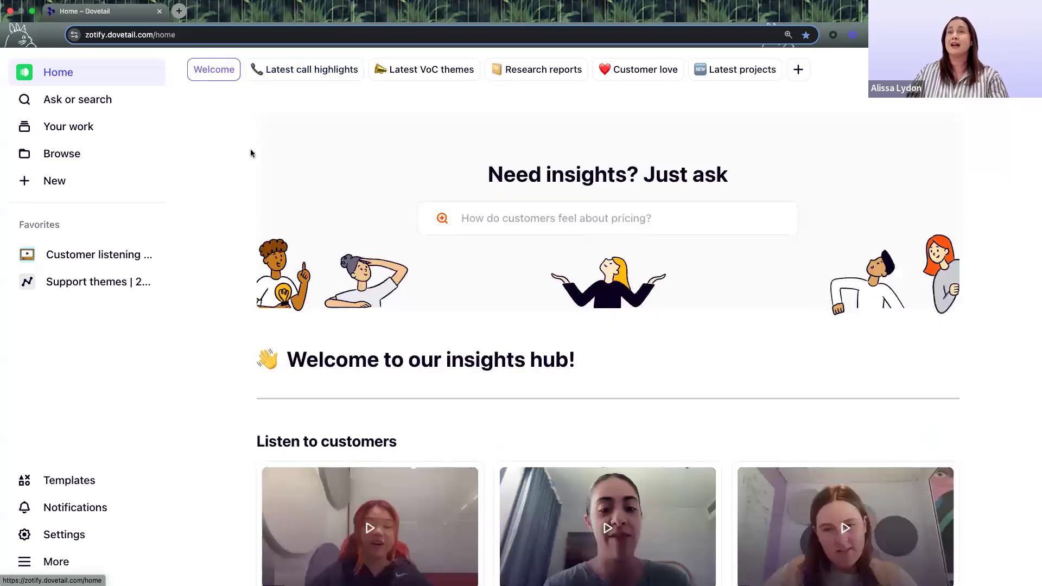
- Browse the workspace folders and open the Customer listening habits project in the Design folder
{"action": "left_click", "coordinate": [52, 155]}
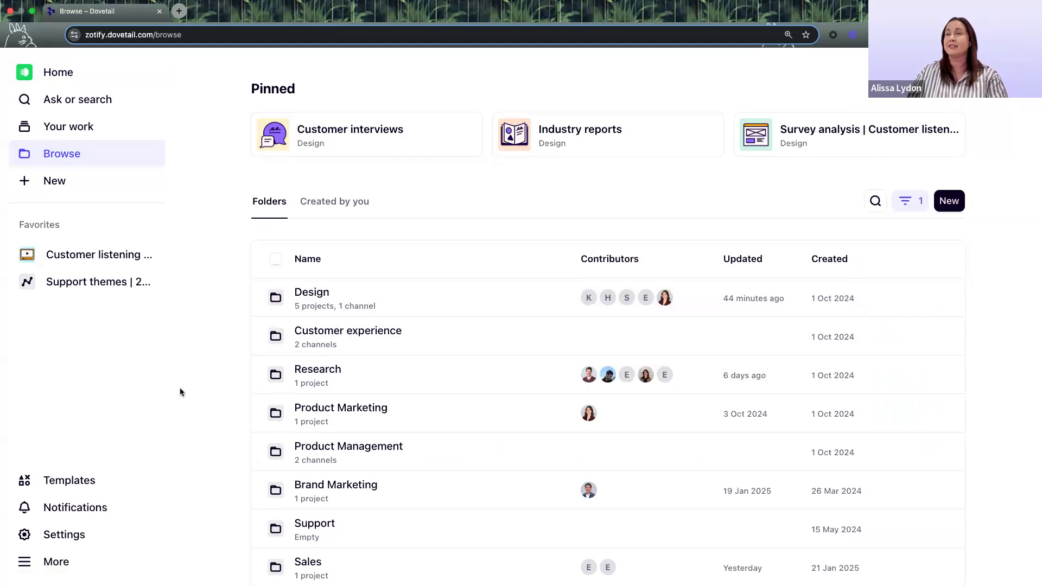
{"action": "scroll", "coordinate": [180, 392], "scroll_direction": "down", "scroll_amount": 2}
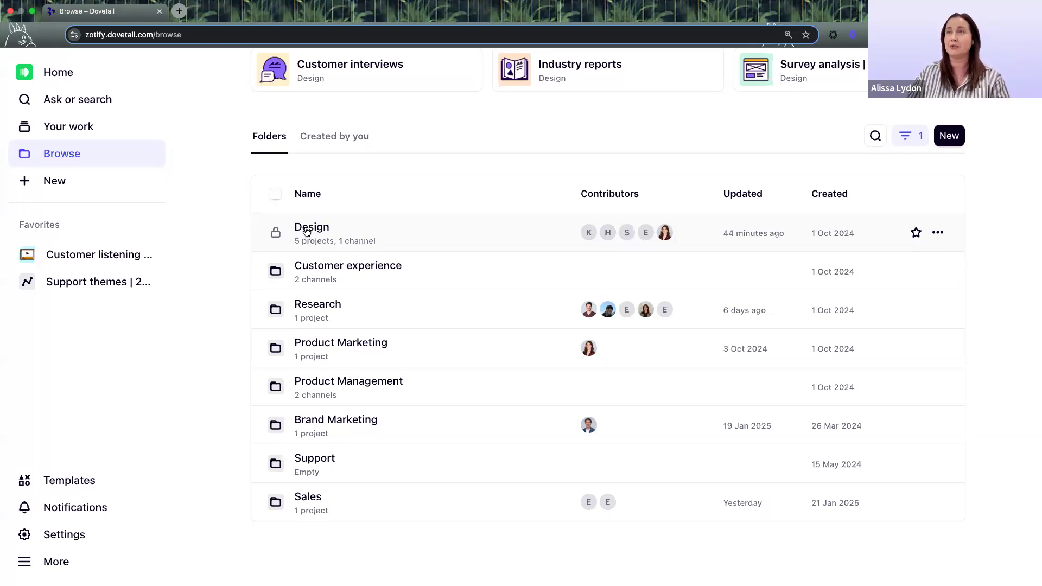
{"action": "left_click", "coordinate": [307, 232]}
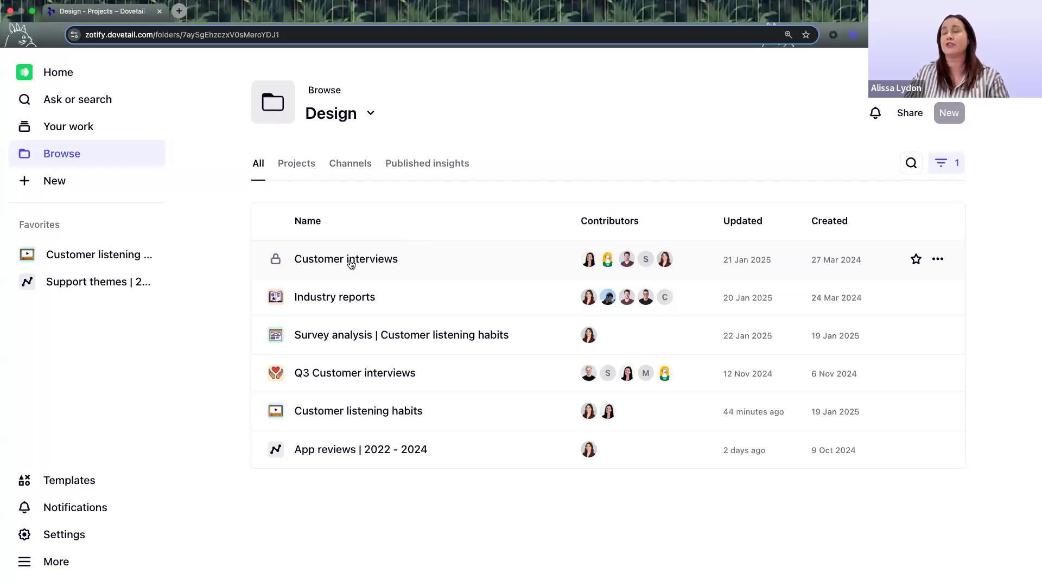
{"action": "left_click", "coordinate": [365, 410]}
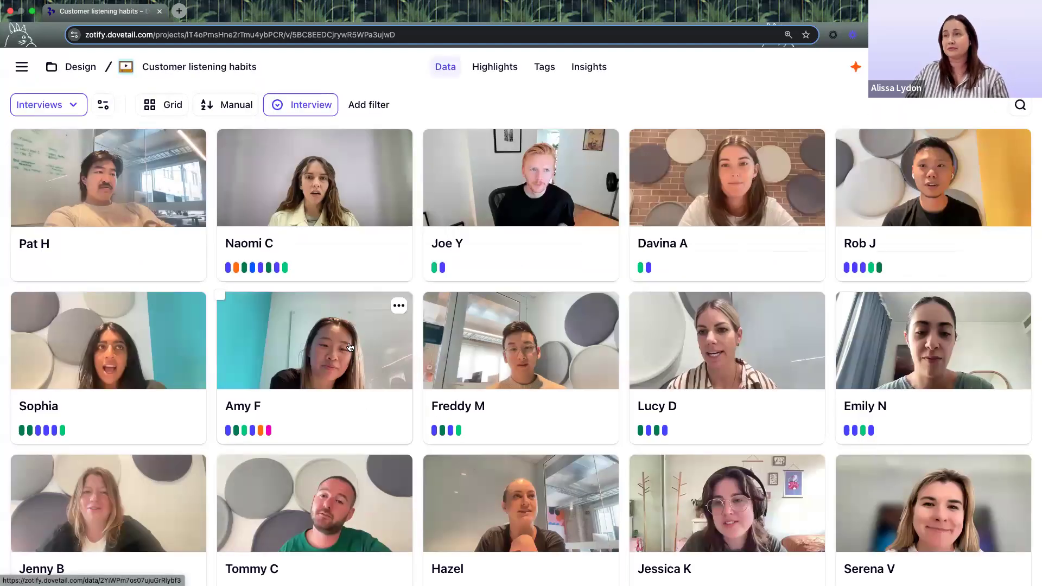
- Look through the project's interview recordings and view the available import sources, closing the import dialog without adding files
{"action": "scroll", "coordinate": [350, 348], "scroll_direction": "down", "scroll_amount": 1}
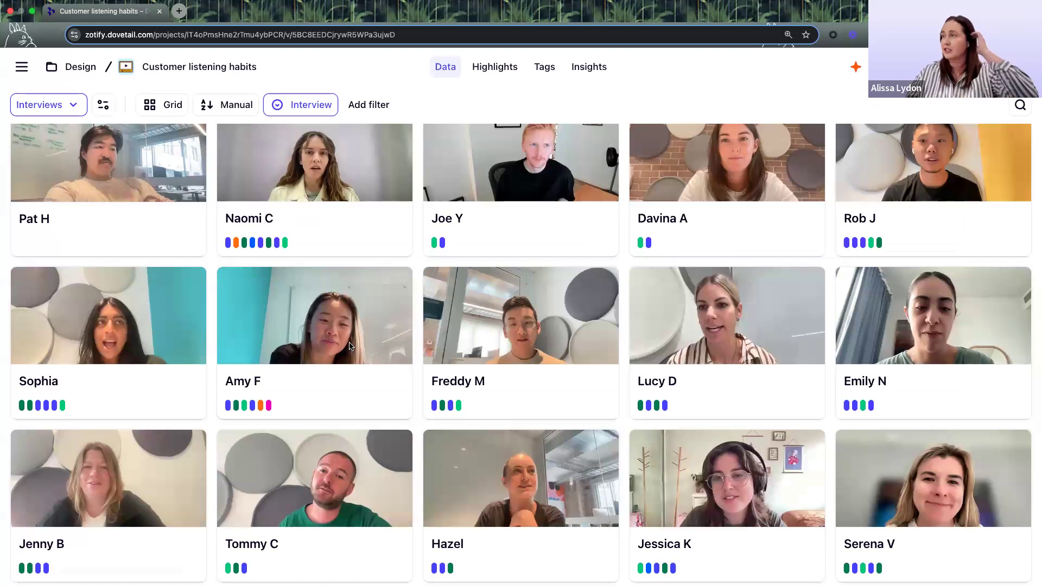
{"action": "scroll", "coordinate": [349, 346], "scroll_direction": "down", "scroll_amount": 10}
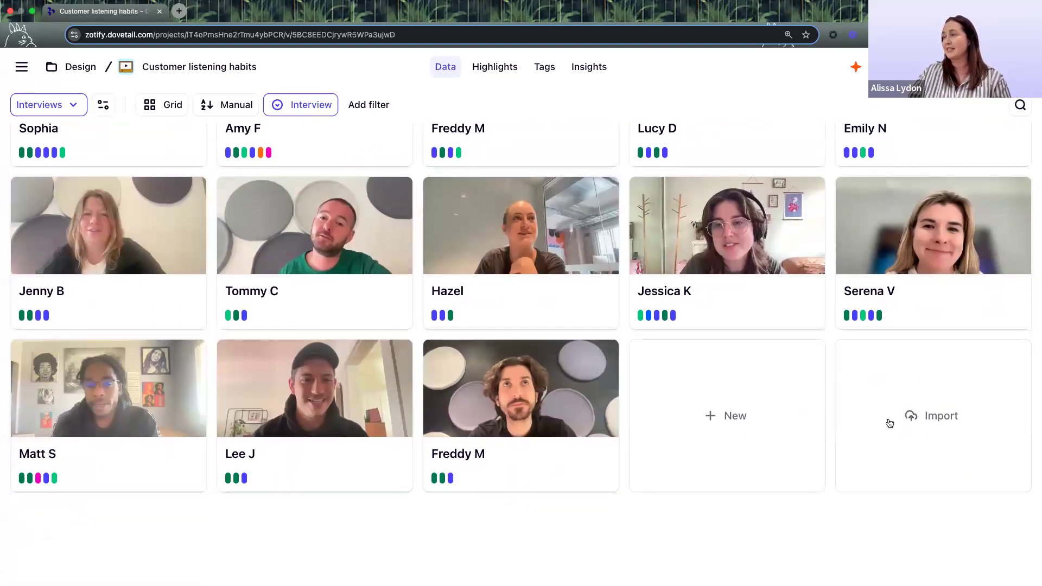
{"action": "left_click", "coordinate": [939, 421]}
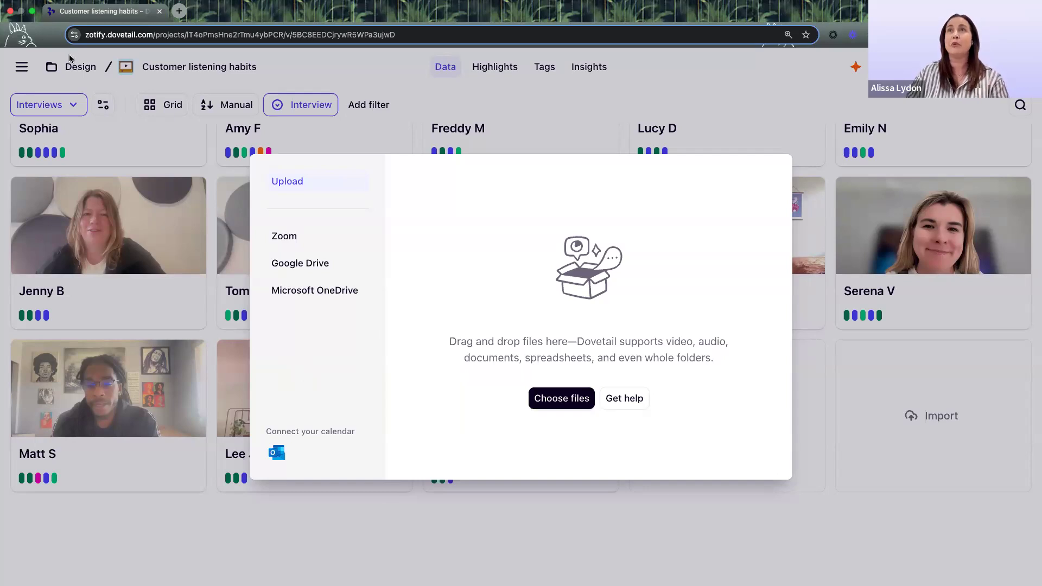
{"action": "left_click", "coordinate": [31, 74]}
- Open the workspace's Integrations settings
{"action": "left_click", "coordinate": [26, 70]}
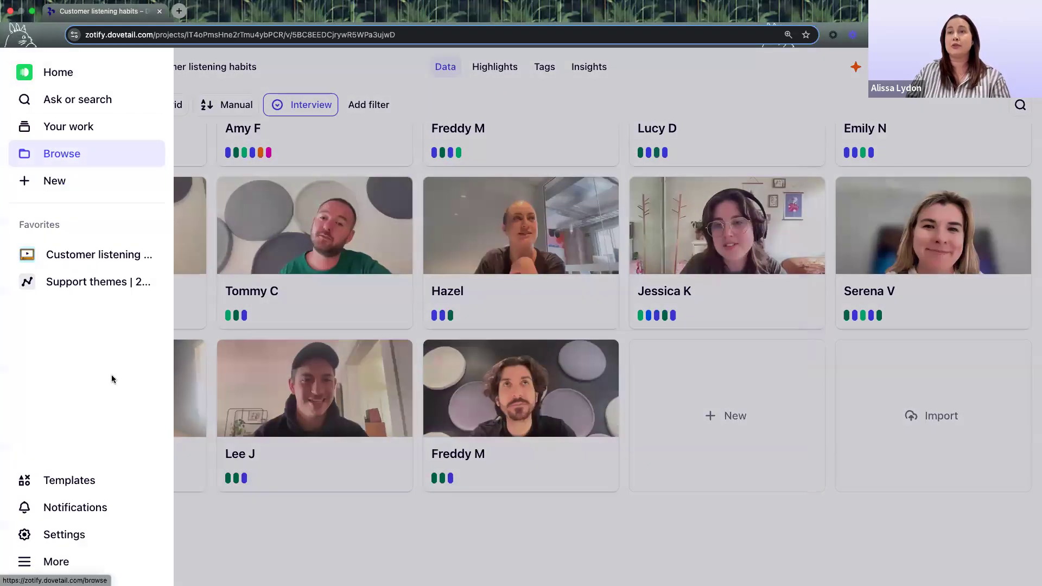
{"action": "left_click", "coordinate": [86, 533]}
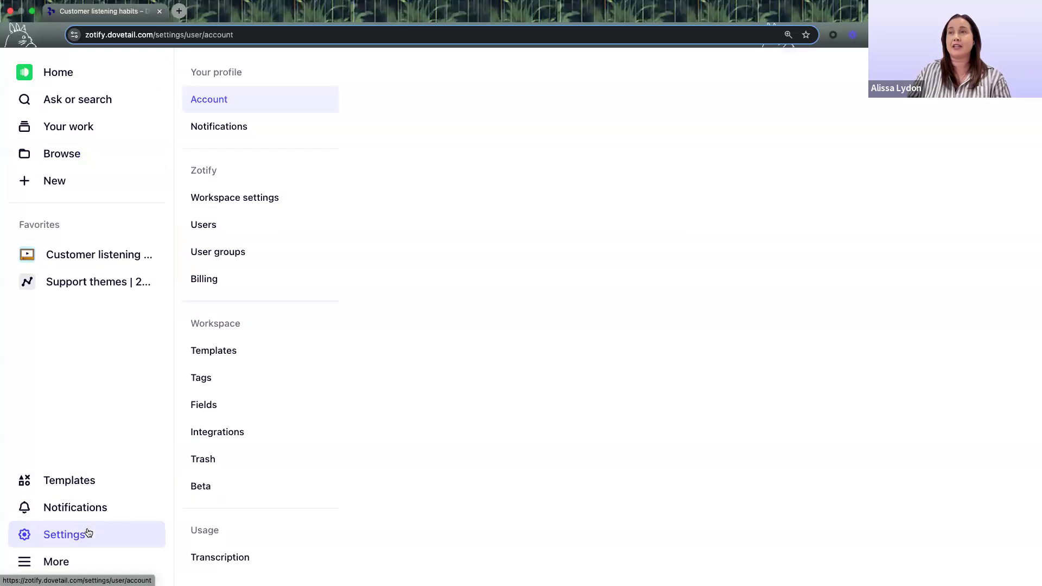
{"action": "left_click", "coordinate": [232, 430]}
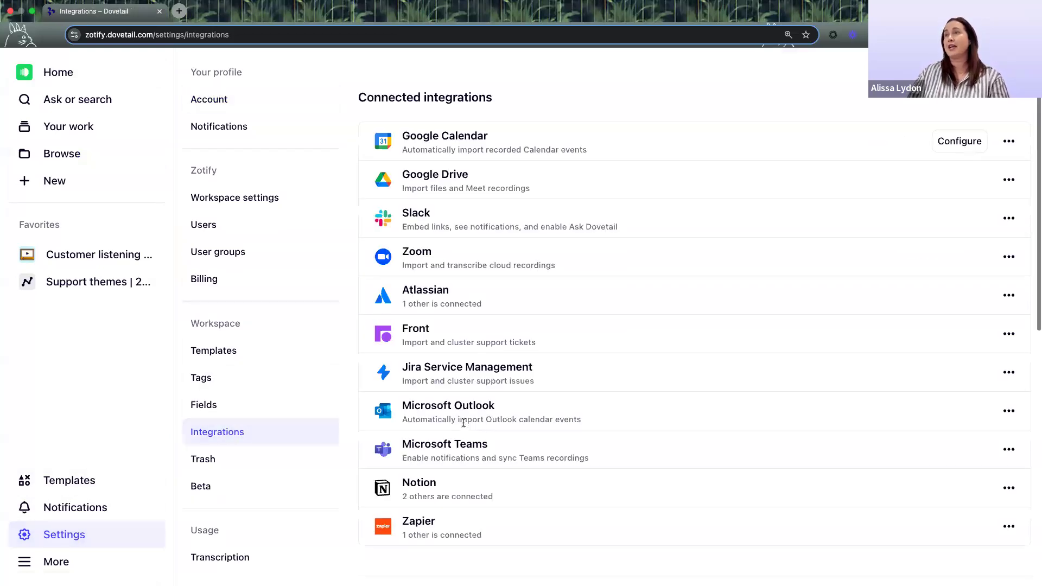
- Examine the connected and featured integrations available for importing customer data
{"action": "scroll", "coordinate": [463, 422], "scroll_direction": "down", "scroll_amount": 1}
{"action": "scroll", "coordinate": [463, 423], "scroll_direction": "down", "scroll_amount": 4}
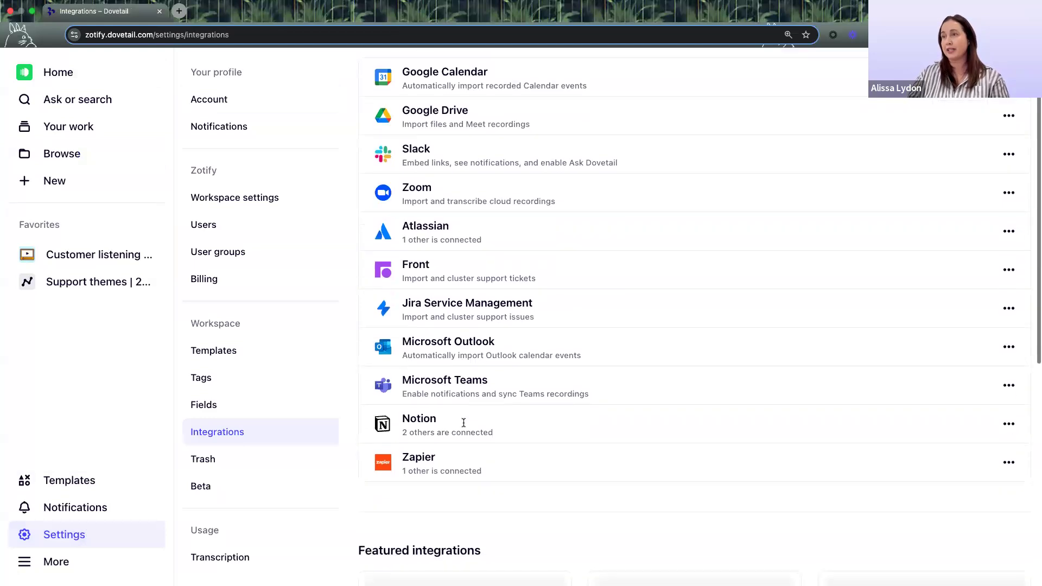
{"action": "scroll", "coordinate": [464, 425], "scroll_direction": "down", "scroll_amount": 9}
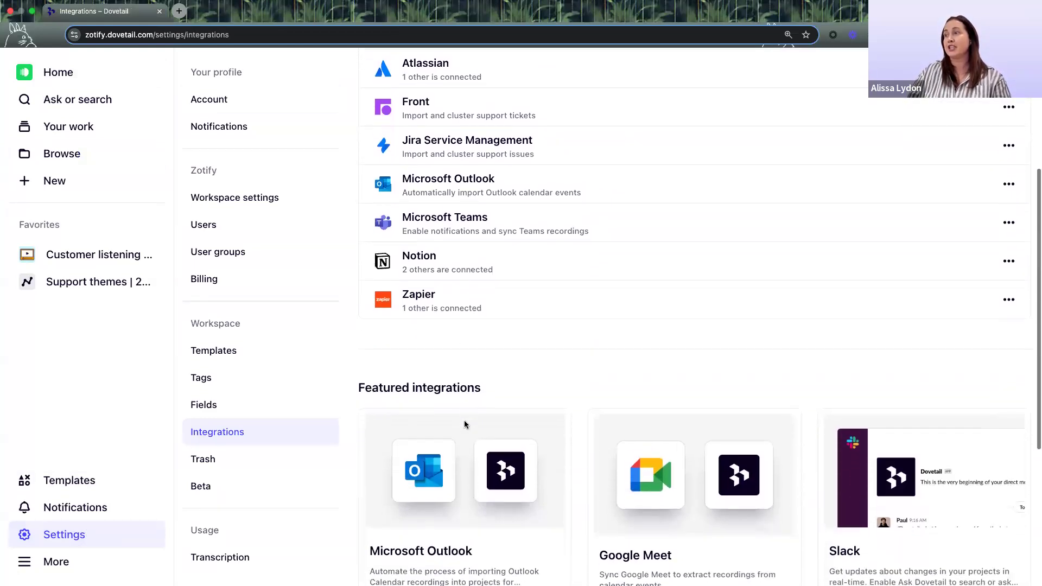
{"action": "scroll", "coordinate": [466, 425], "scroll_direction": "up", "scroll_amount": 4}
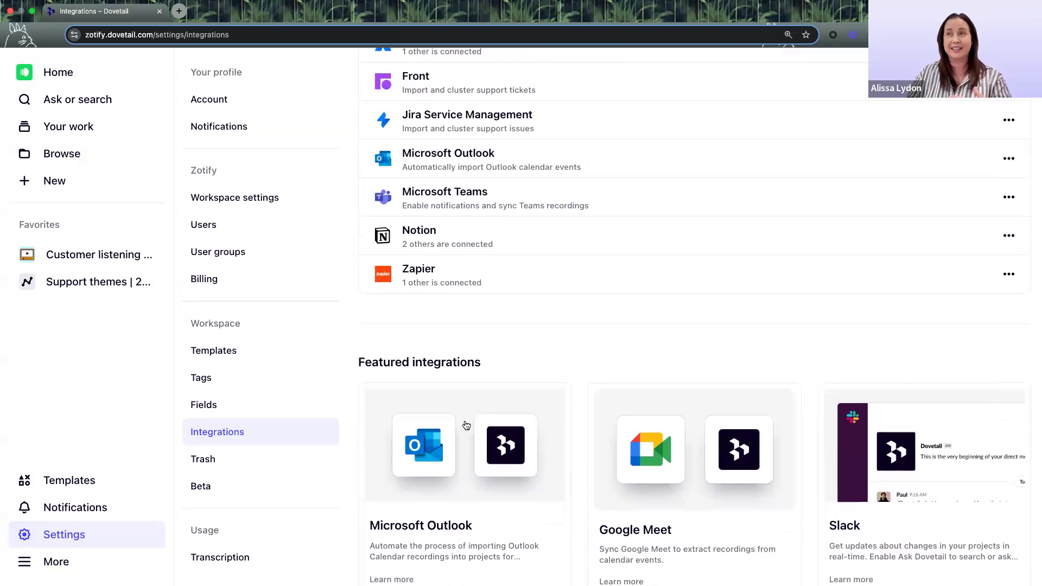
{"action": "scroll", "coordinate": [466, 425], "scroll_direction": "up", "scroll_amount": 2}
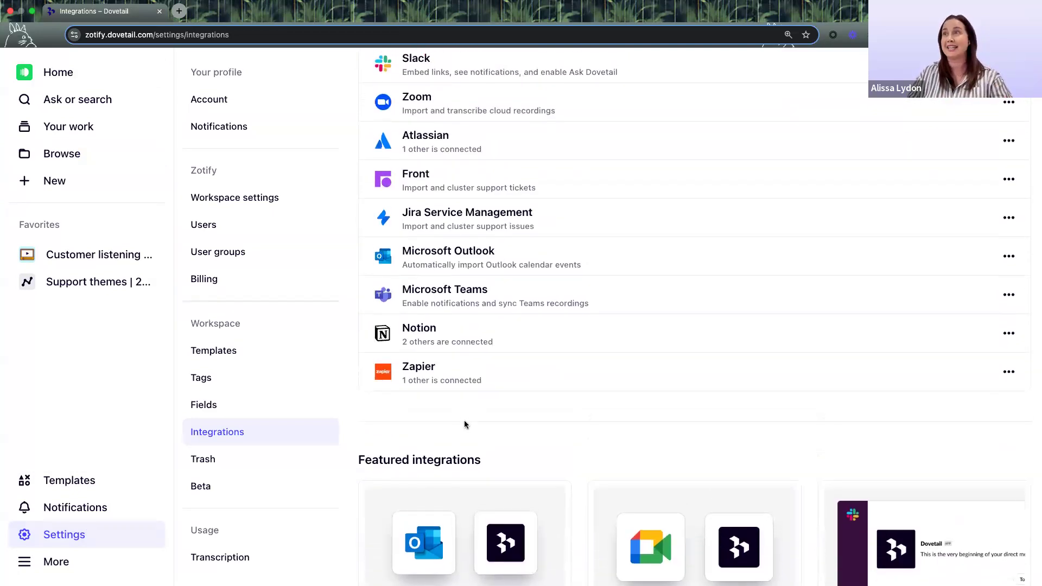
{"action": "scroll", "coordinate": [464, 424], "scroll_direction": "up", "scroll_amount": 6}
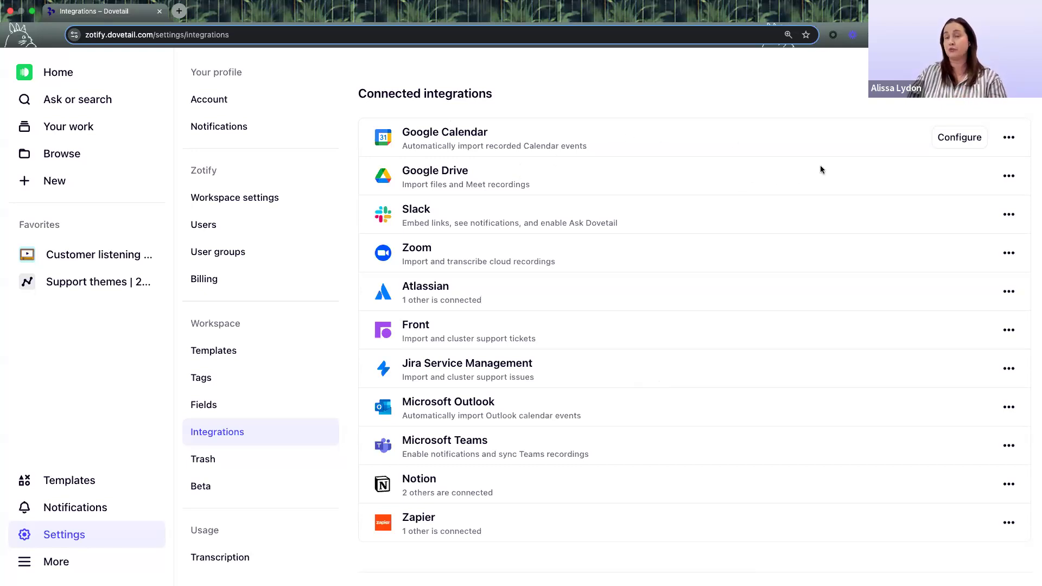
- Pair the Google Calendar integration with Zoom and limit imports to event titles containing research, interview or discovery
{"action": "left_click", "coordinate": [944, 143]}
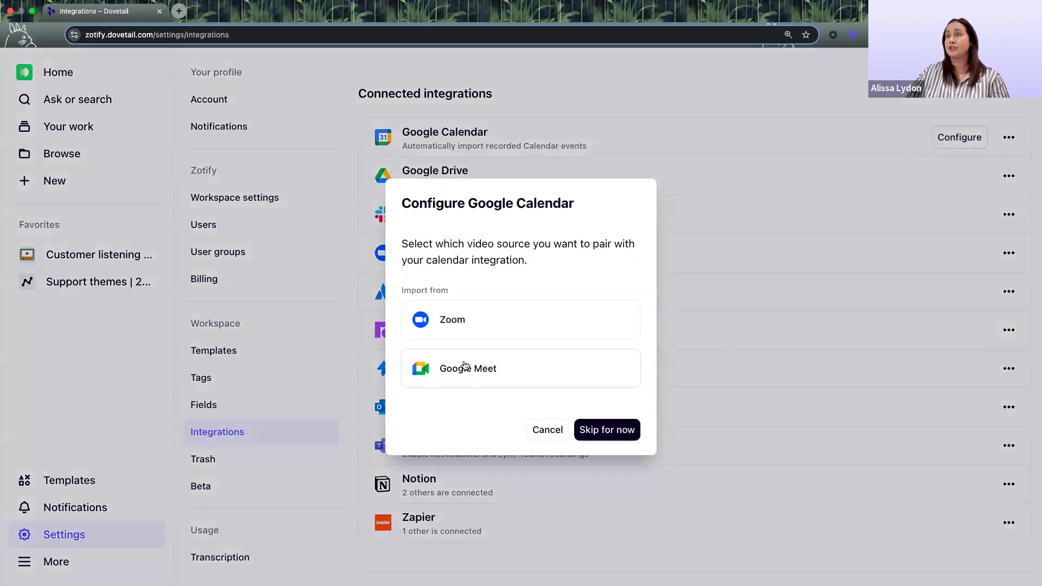
{"action": "left_click", "coordinate": [510, 332]}
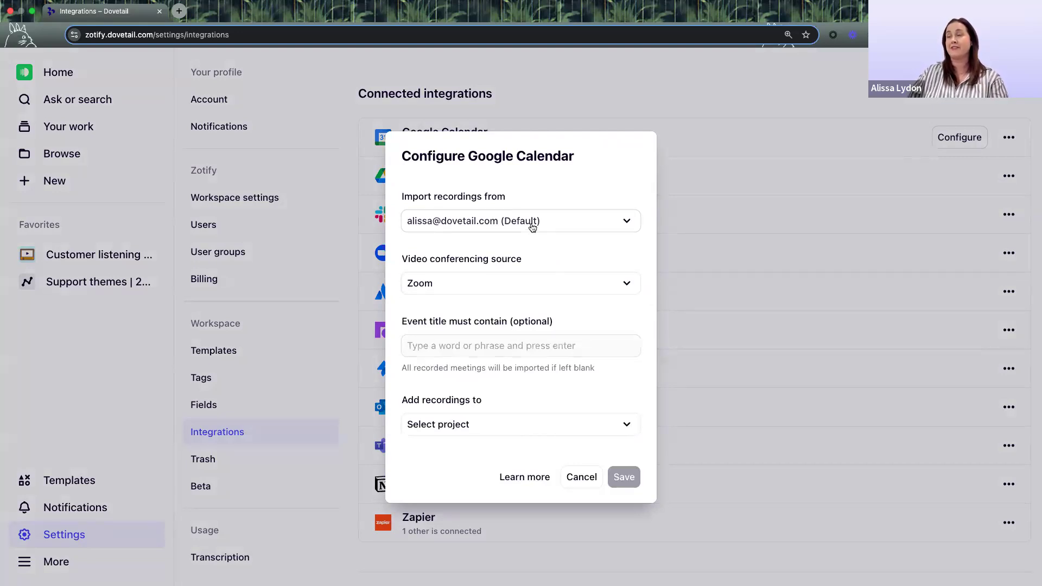
{"action": "left_click", "coordinate": [485, 348]}
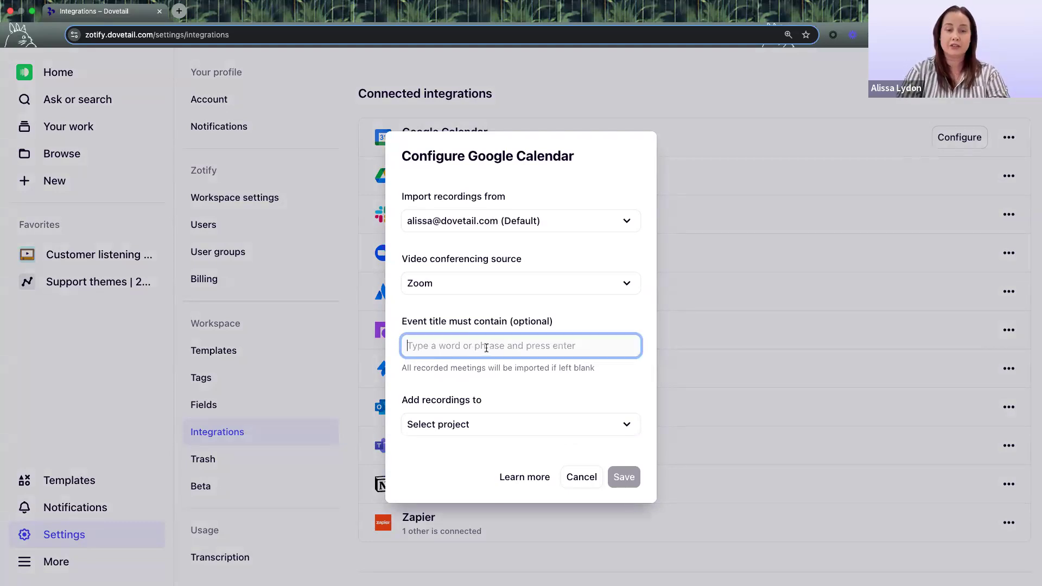
{"action": "type", "text": "researc"}
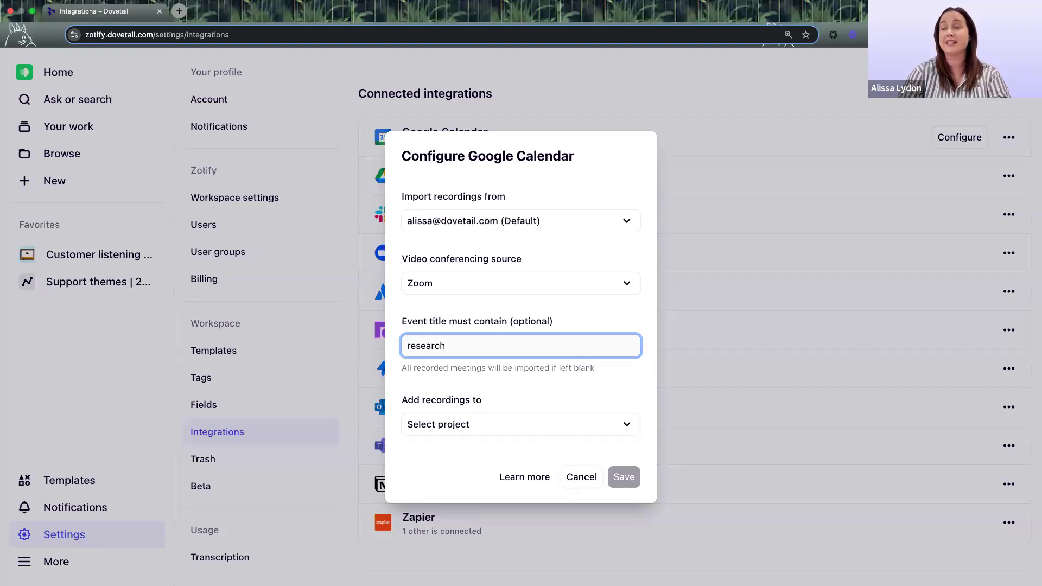
{"action": "type", "text": "h"}
{"action": "key", "text": "Return"}
{"action": "type", "text": "interview"}
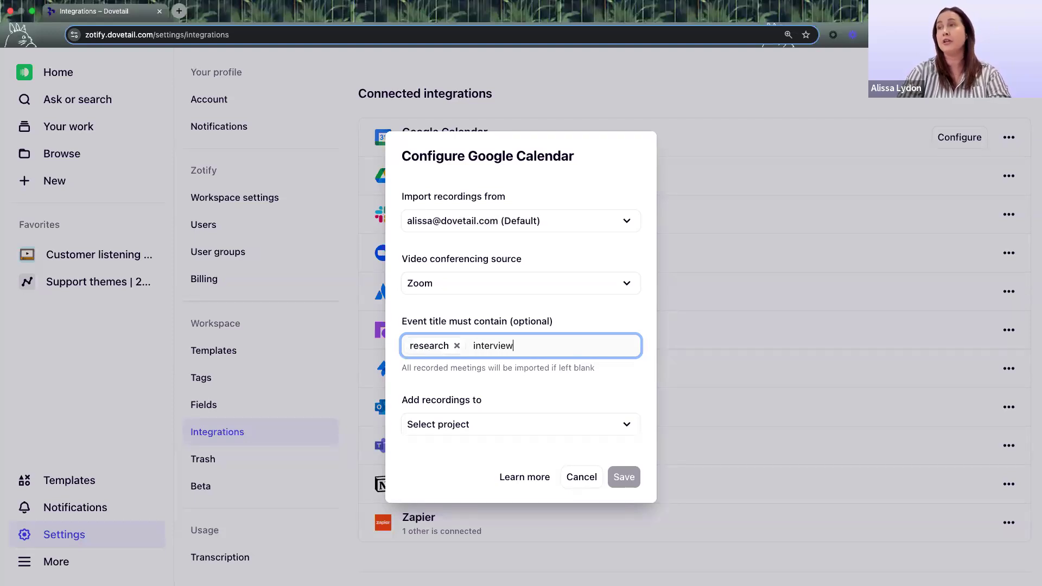
{"action": "key", "text": "Return"}
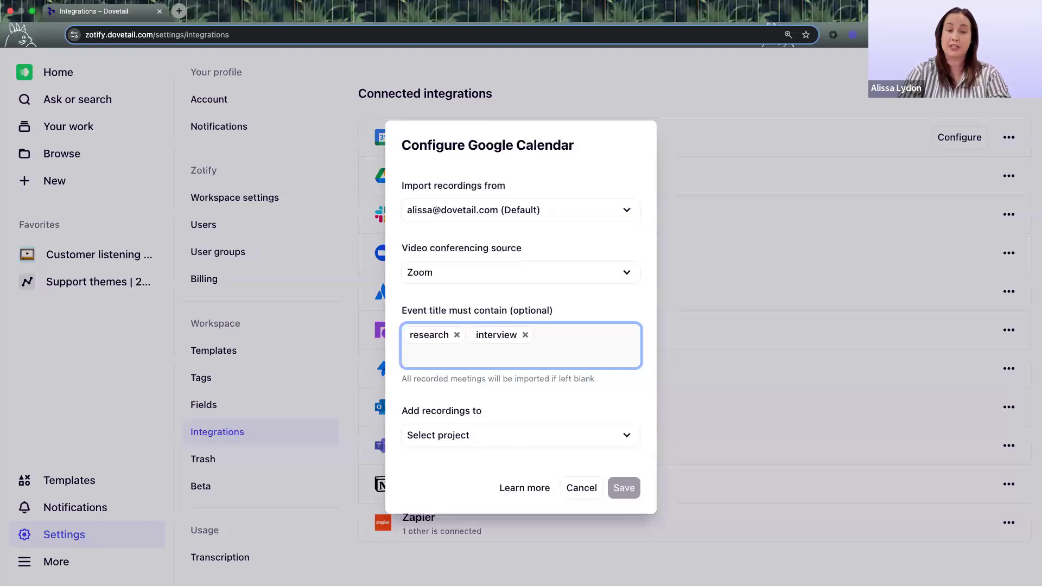
{"action": "type", "text": "discover"}
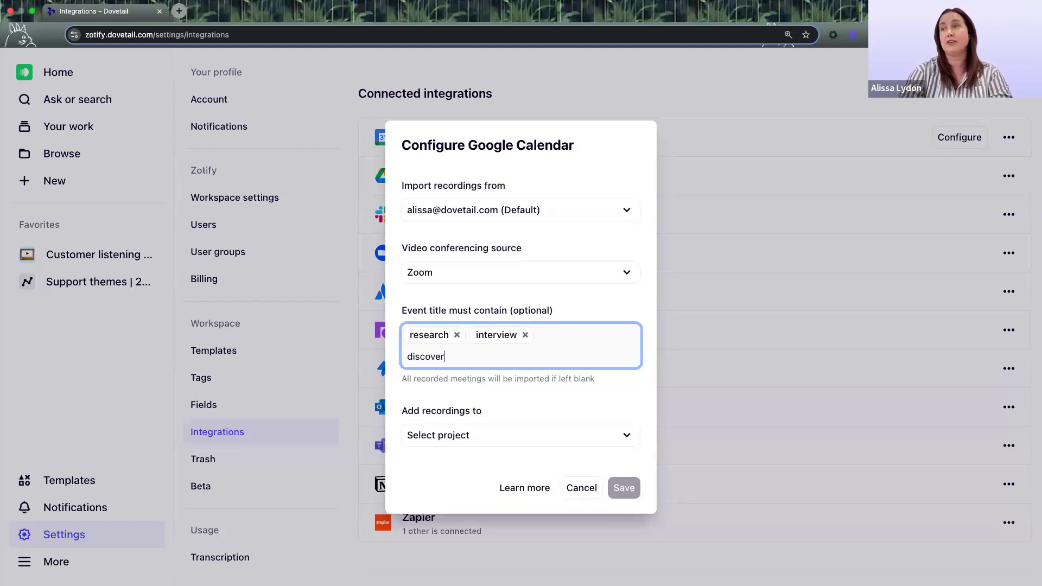
{"action": "type", "text": "y"}
{"action": "key", "text": "Return"}
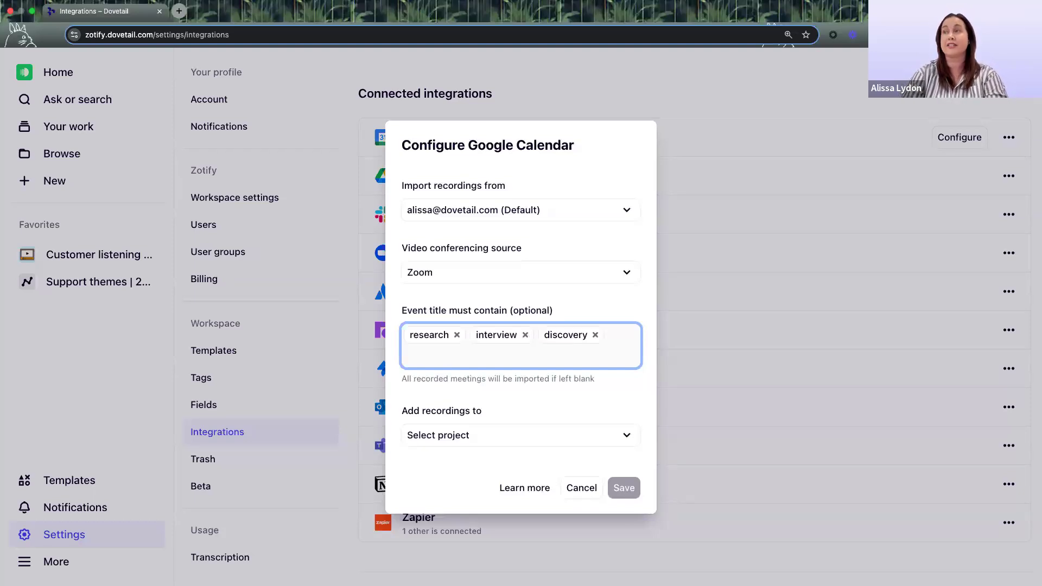
- Select Customer listening habits as the project receiving the recordings, and cancel the Google Calendar configuration without saving
{"action": "left_click", "coordinate": [443, 435]}
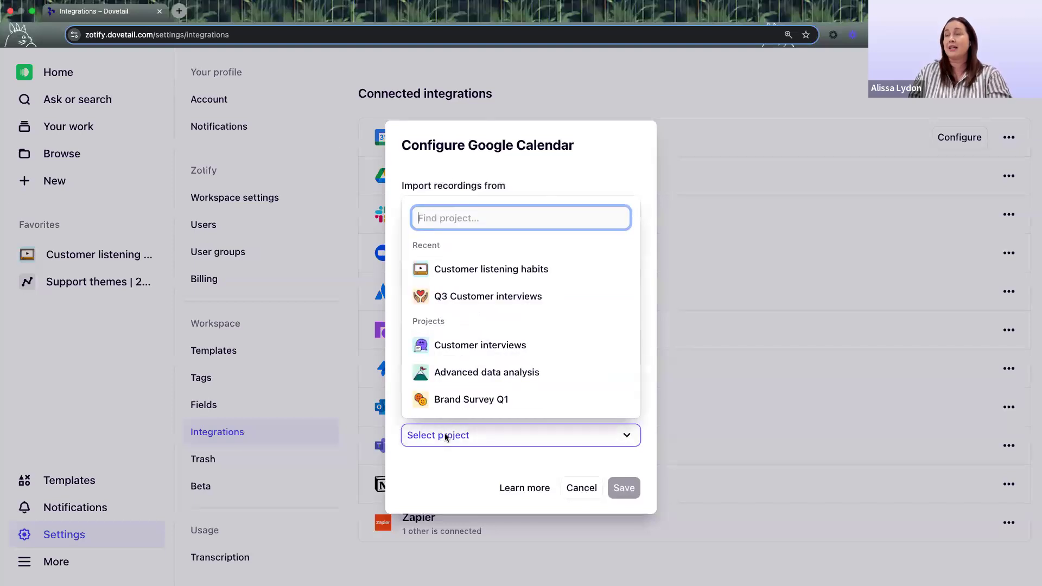
{"action": "left_click", "coordinate": [500, 271]}
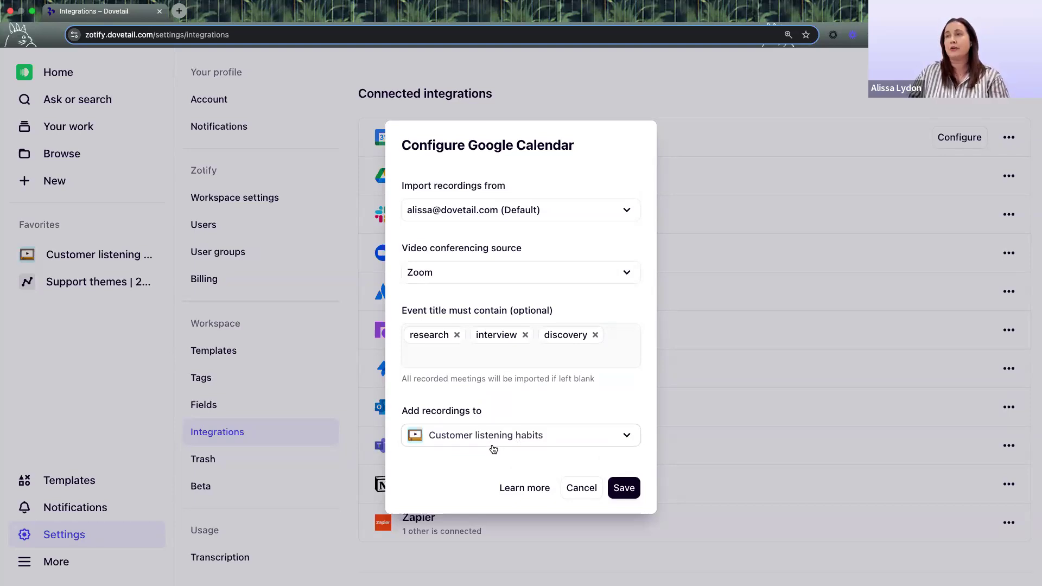
{"action": "left_click", "coordinate": [580, 488]}
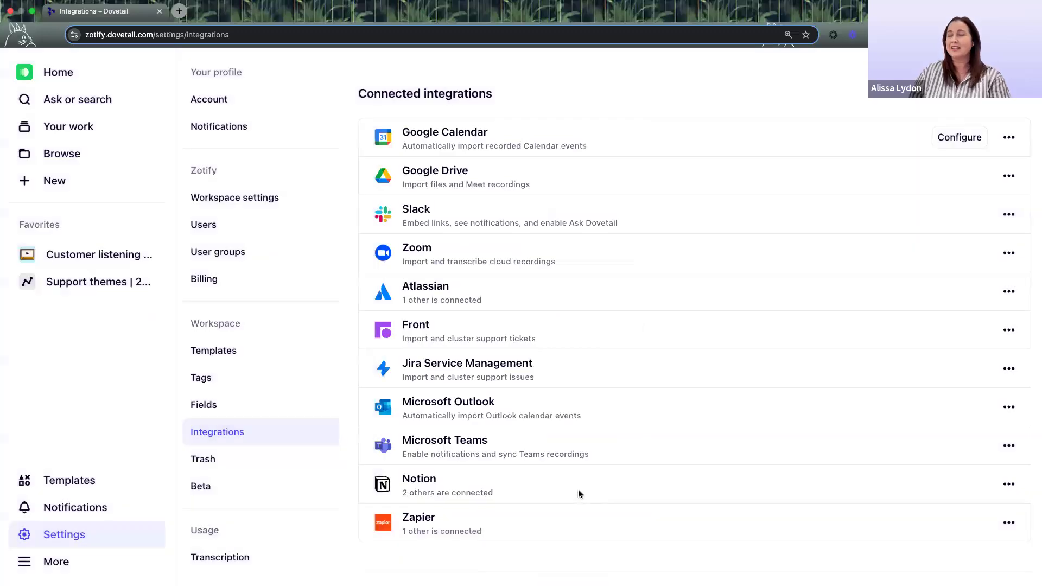
{"action": "scroll", "coordinate": [581, 491], "scroll_direction": "down", "scroll_amount": 2}
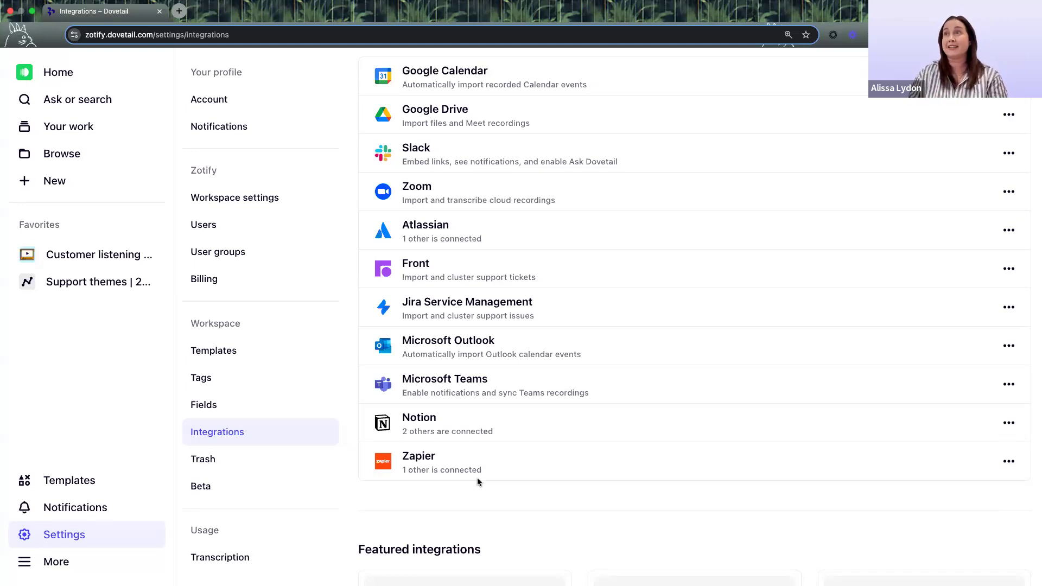
- Open the workspace's Contacts database
{"action": "scroll", "coordinate": [477, 480], "scroll_direction": "up", "scroll_amount": 2}
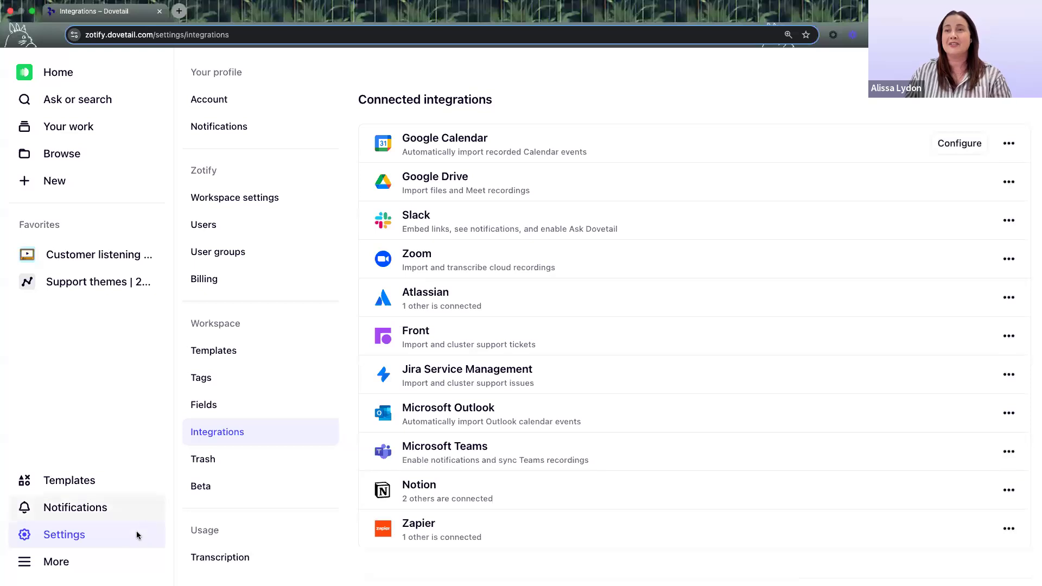
{"action": "left_click", "coordinate": [107, 568]}
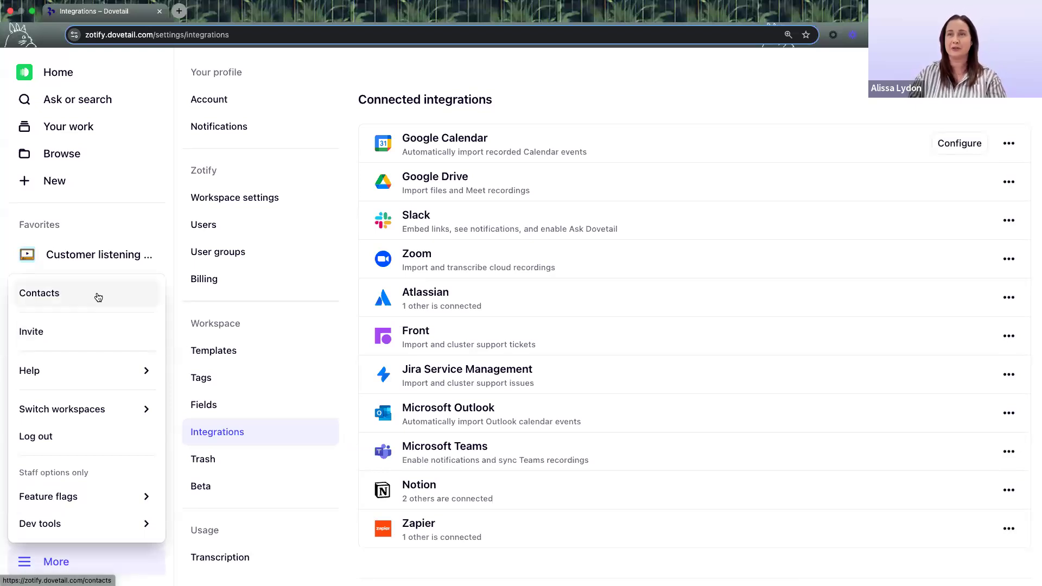
{"action": "left_click", "coordinate": [98, 297]}
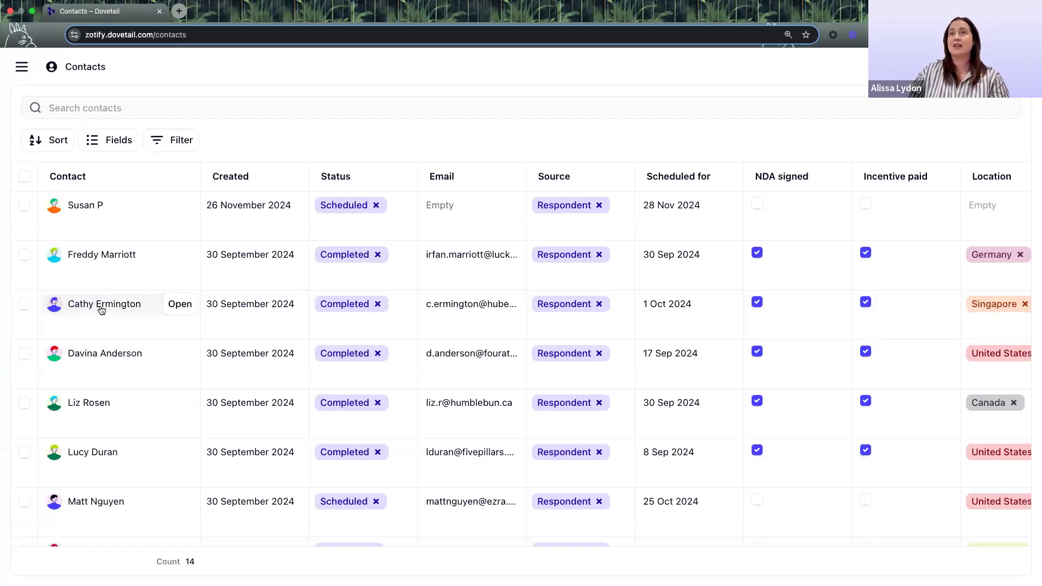
- Examine the contacts table across all its fields, from Created and Status through Persona, Last participated and Do not contact
{"action": "scroll", "coordinate": [101, 309], "scroll_direction": "down", "scroll_amount": 1}
{"action": "scroll", "coordinate": [266, 301], "scroll_direction": "right", "scroll_amount": 2}
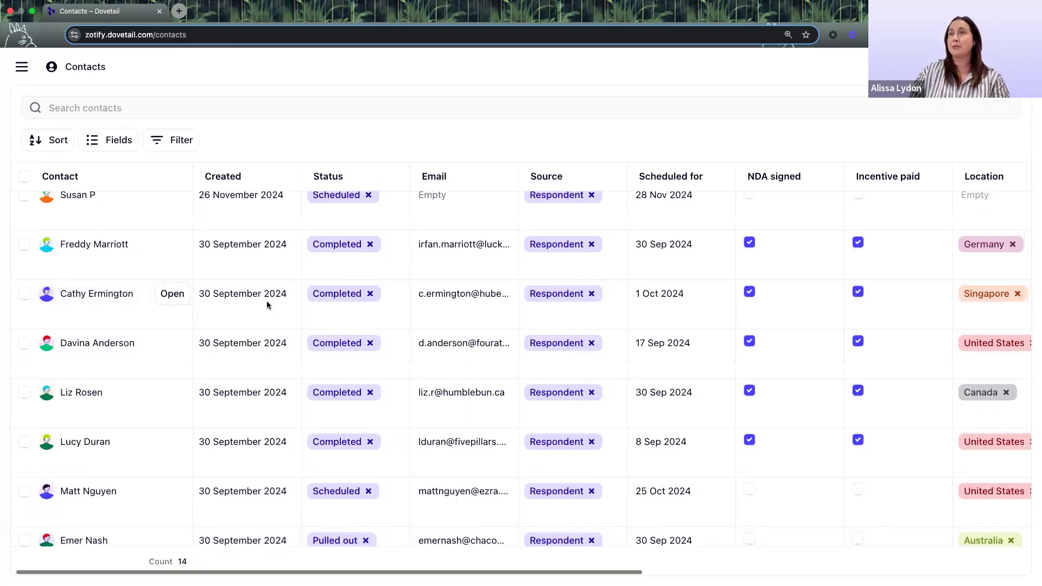
{"action": "scroll", "coordinate": [266, 302], "scroll_direction": "up", "scroll_amount": 1}
{"action": "scroll", "coordinate": [266, 302], "scroll_direction": "left", "scroll_amount": 2}
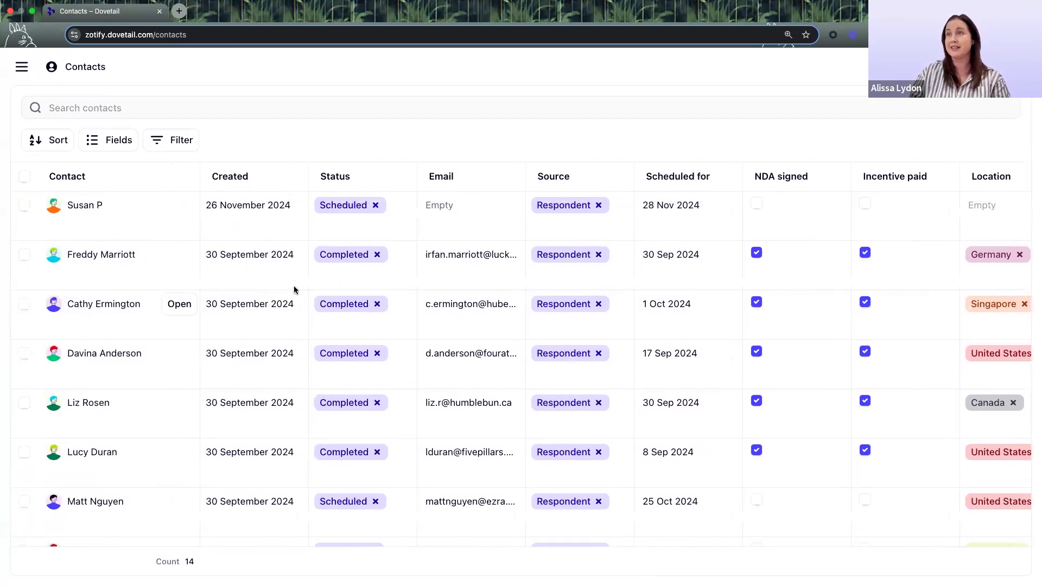
{"action": "scroll", "coordinate": [295, 289], "scroll_direction": "right", "scroll_amount": 6}
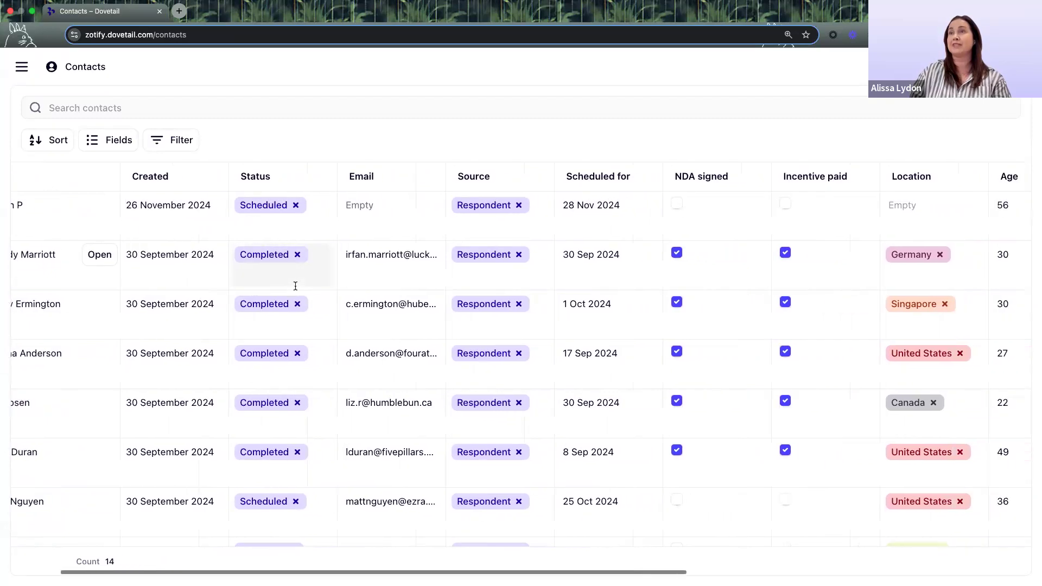
{"action": "scroll", "coordinate": [296, 289], "scroll_direction": "right", "scroll_amount": 5}
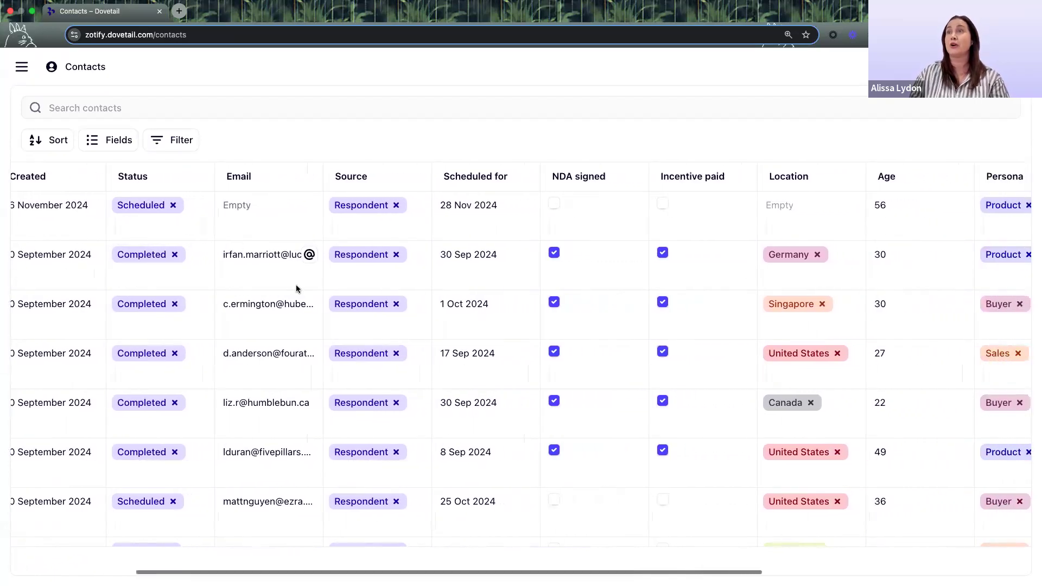
{"action": "scroll", "coordinate": [297, 286], "scroll_direction": "right", "scroll_amount": 6}
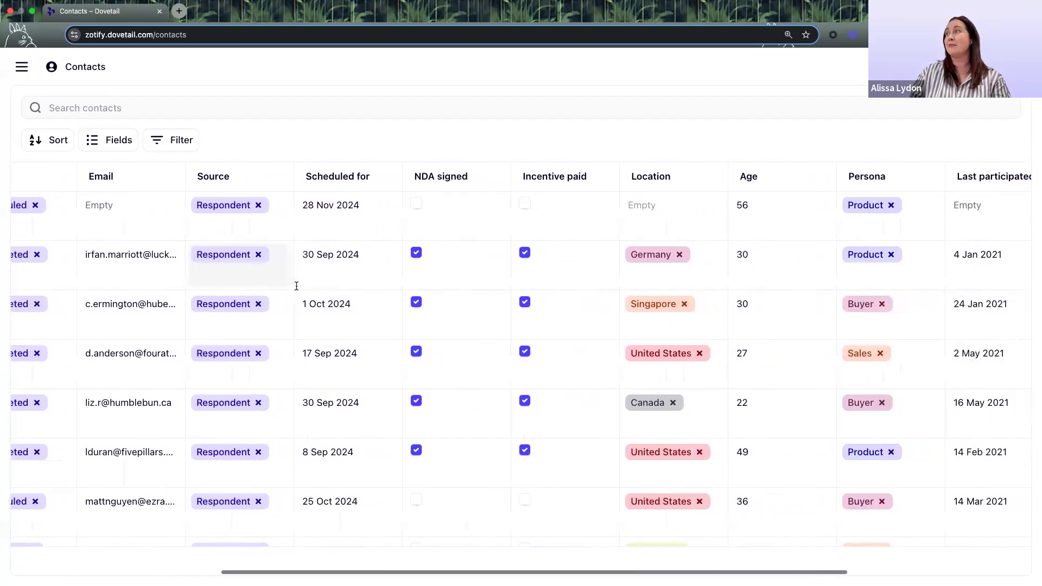
{"action": "scroll", "coordinate": [295, 285], "scroll_direction": "right", "scroll_amount": 5}
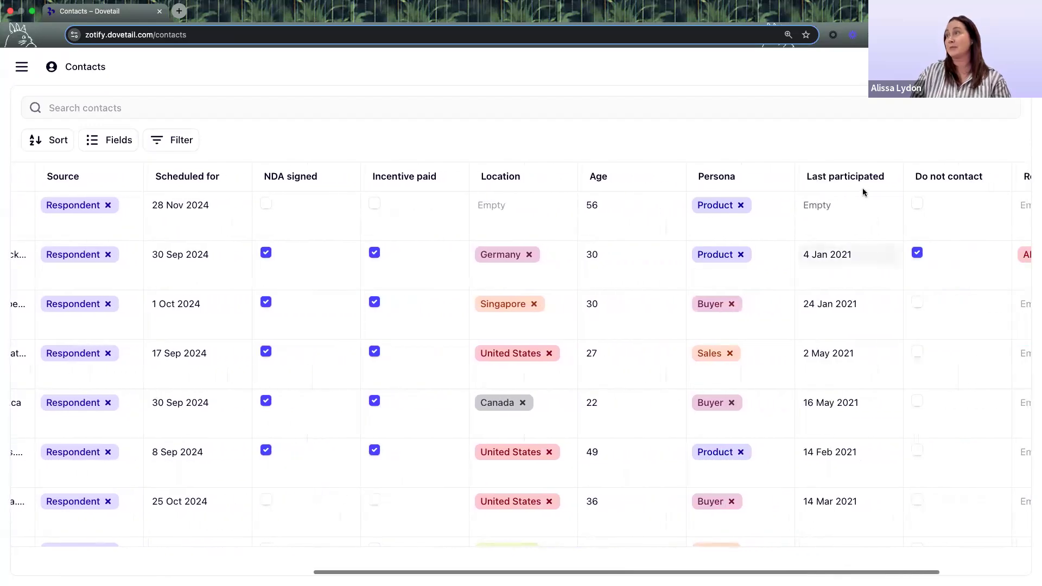
{"action": "scroll", "coordinate": [863, 302], "scroll_direction": "down", "scroll_amount": 3}
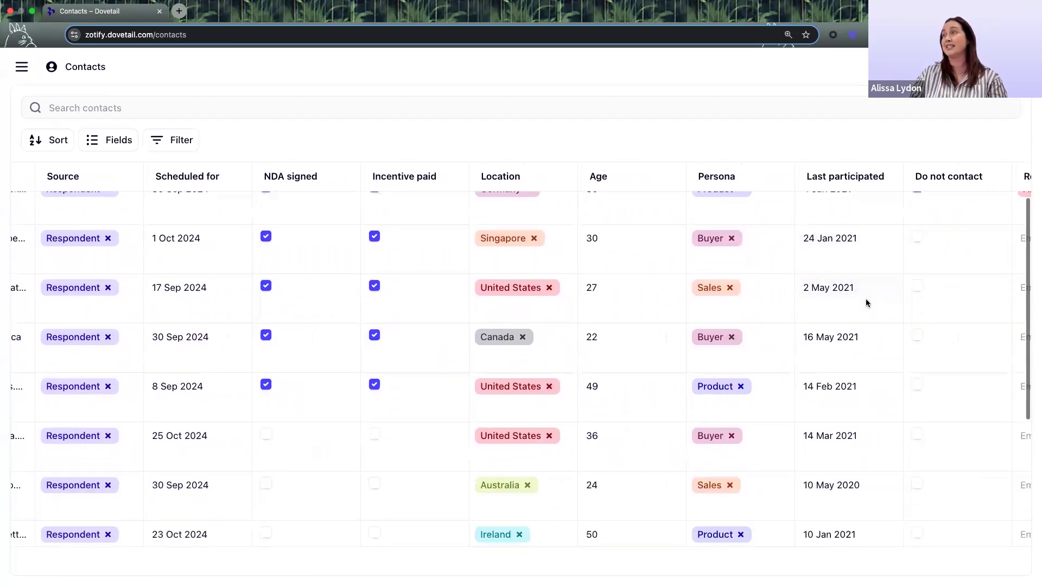
{"action": "scroll", "coordinate": [865, 302], "scroll_direction": "down", "scroll_amount": 3}
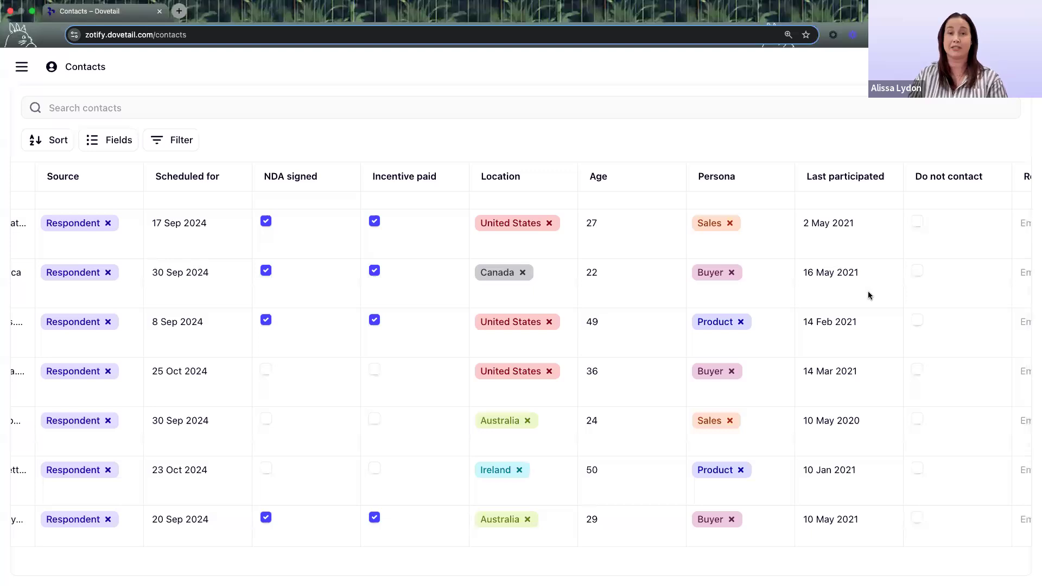
{"action": "scroll", "coordinate": [853, 297], "scroll_direction": "up", "scroll_amount": 2}
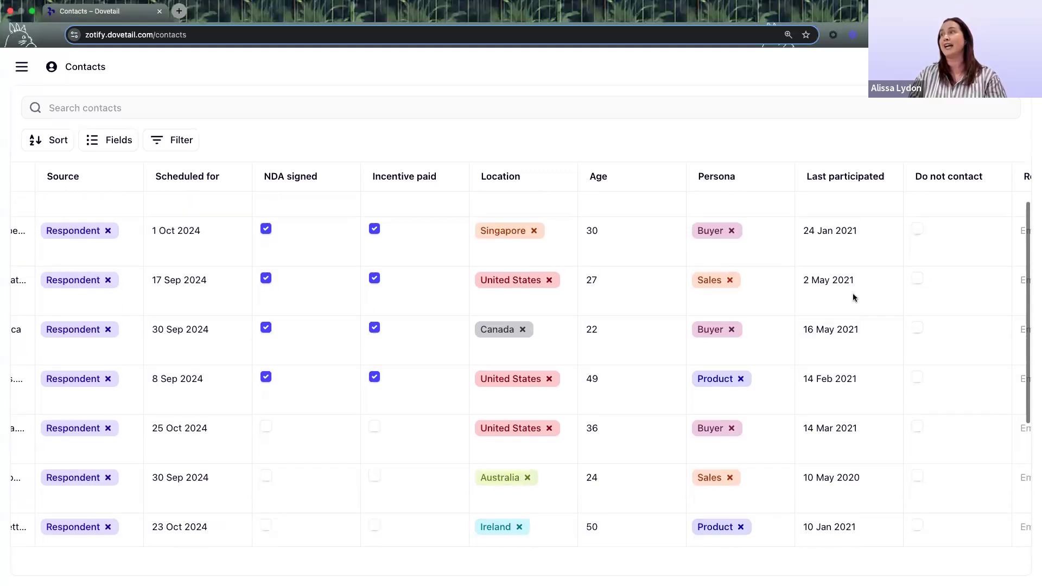
{"action": "scroll", "coordinate": [854, 298], "scroll_direction": "up", "scroll_amount": 1}
{"action": "scroll", "coordinate": [854, 298], "scroll_direction": "up", "scroll_amount": 2}
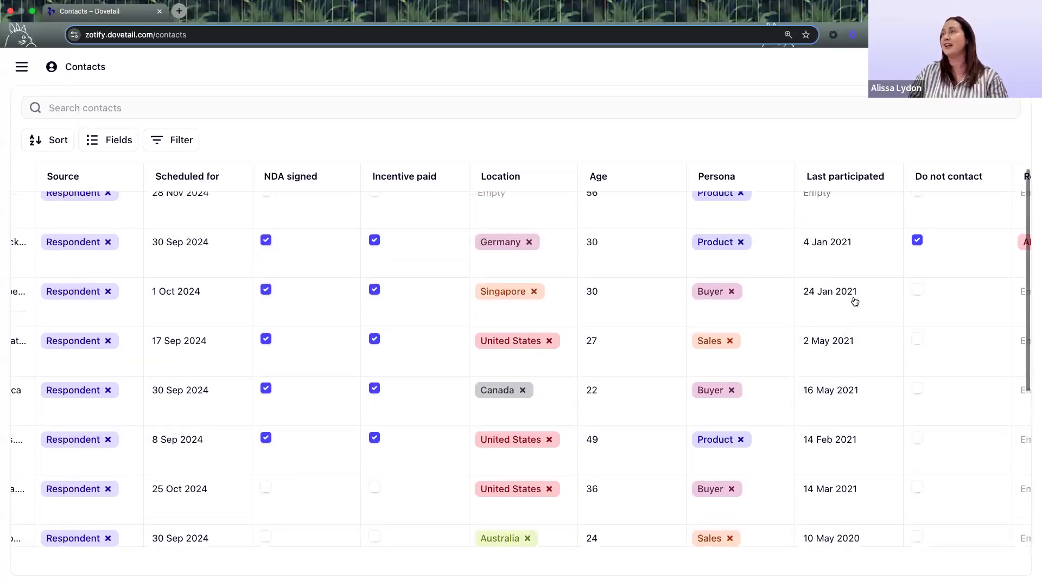
{"action": "scroll", "coordinate": [767, 293], "scroll_direction": "left", "scroll_amount": 6}
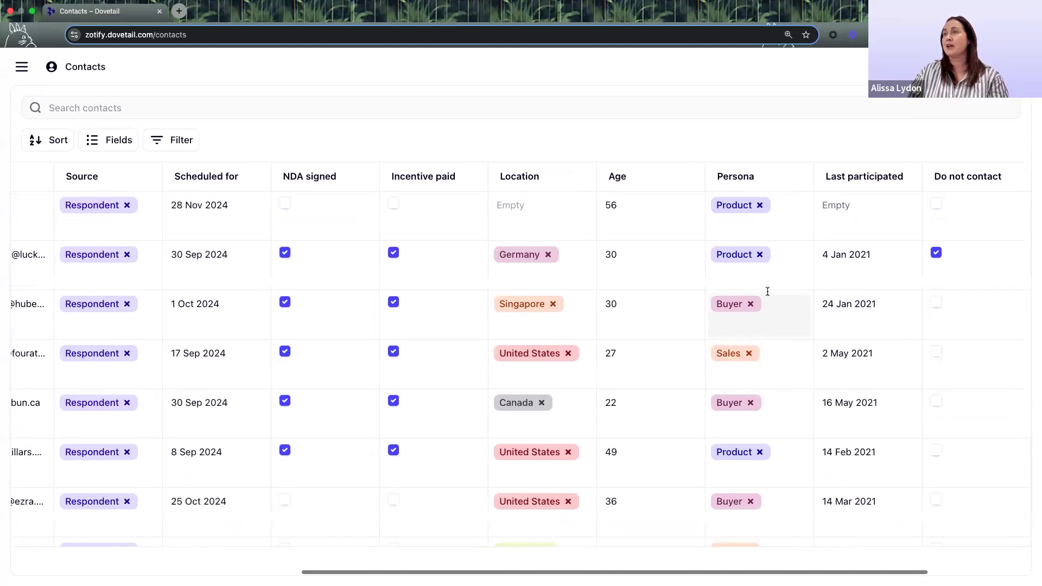
{"action": "scroll", "coordinate": [764, 288], "scroll_direction": "left", "scroll_amount": 3}
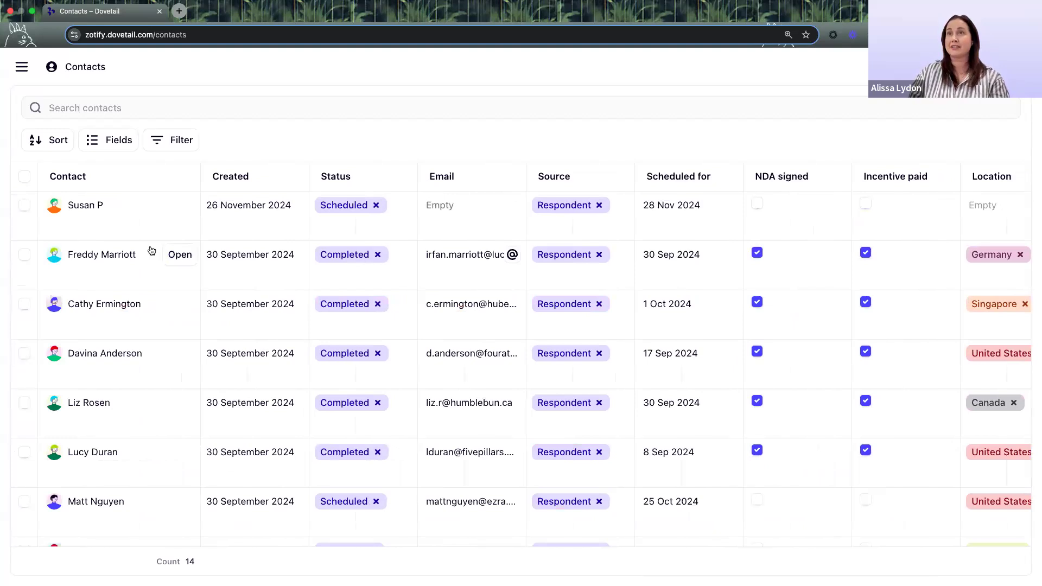
- Open the record of the contact located in Germany and read its fields and the AI summary of its data sources
{"action": "left_click", "coordinate": [180, 259]}
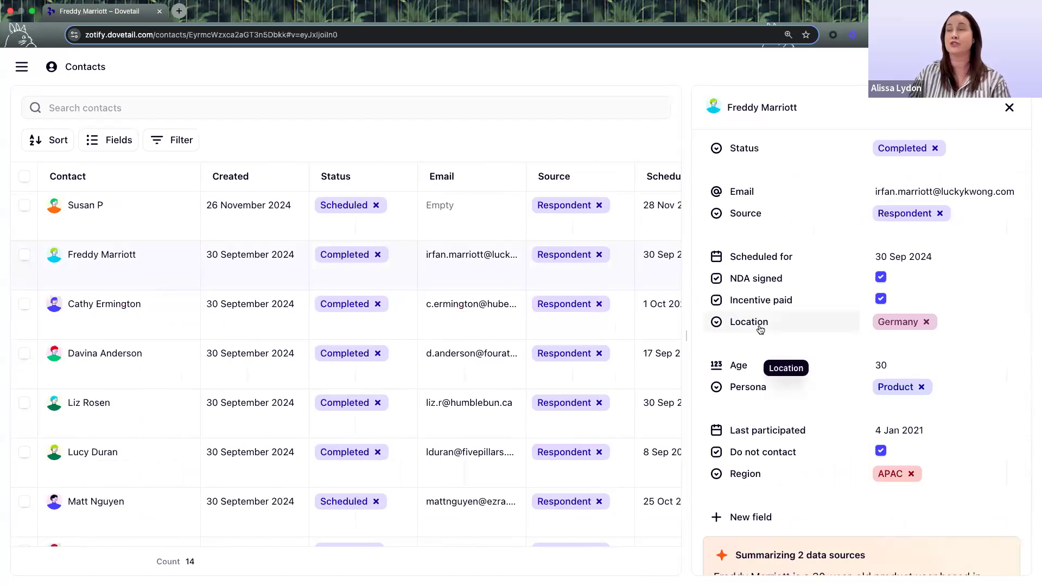
{"action": "scroll", "coordinate": [760, 329], "scroll_direction": "down", "scroll_amount": 3}
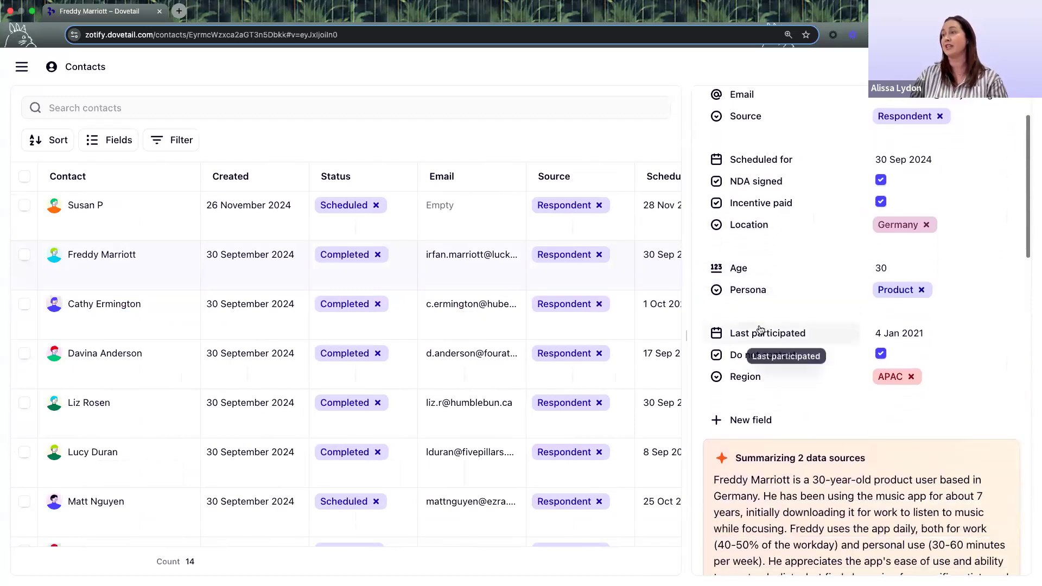
{"action": "scroll", "coordinate": [760, 329], "scroll_direction": "down", "scroll_amount": 3}
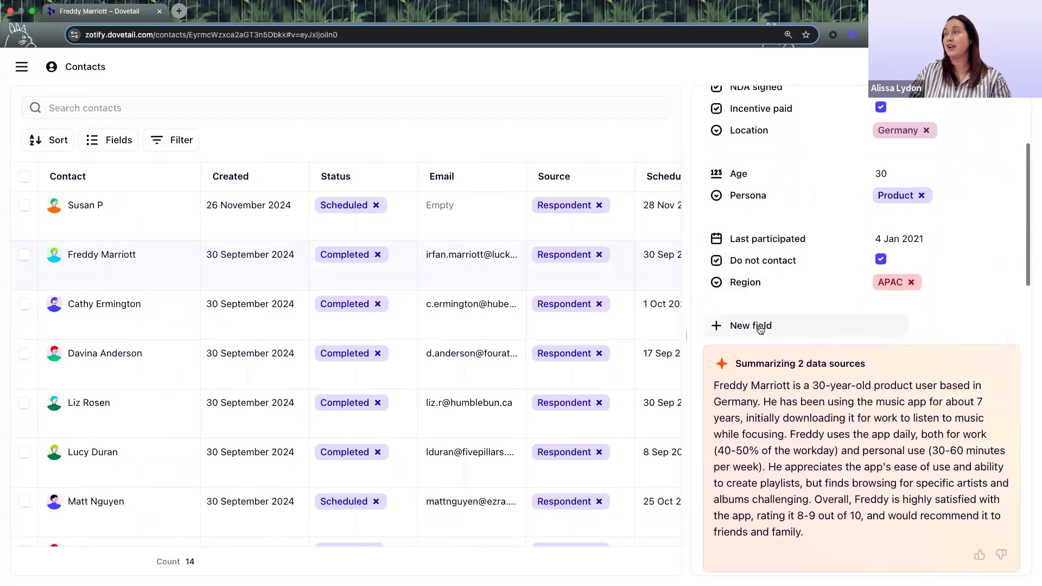
{"action": "scroll", "coordinate": [760, 330], "scroll_direction": "up", "scroll_amount": 4}
{"action": "scroll", "coordinate": [759, 328], "scroll_direction": "down", "scroll_amount": 5}
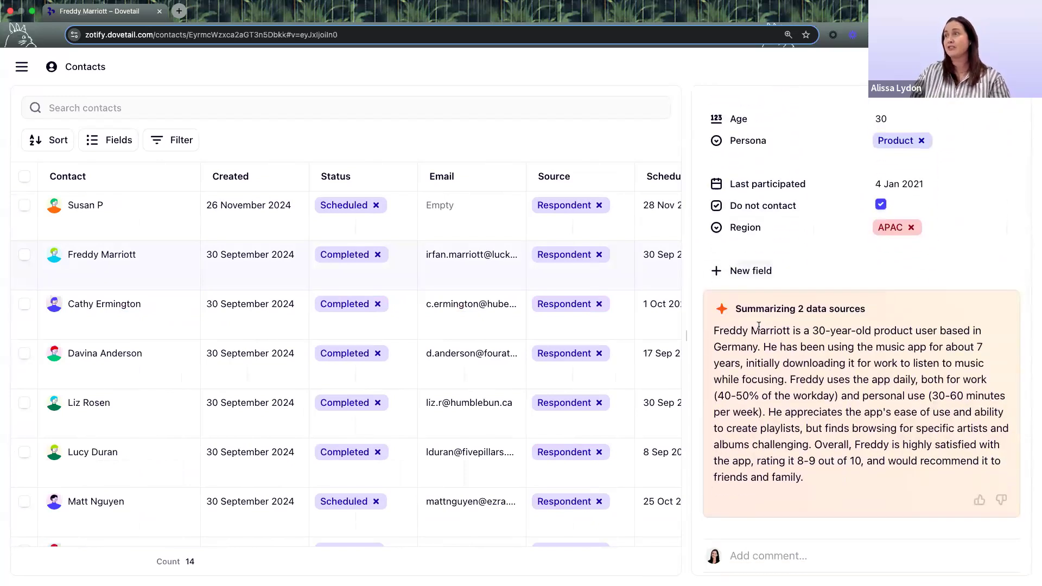
{"action": "scroll", "coordinate": [759, 325], "scroll_direction": "down", "scroll_amount": 2}
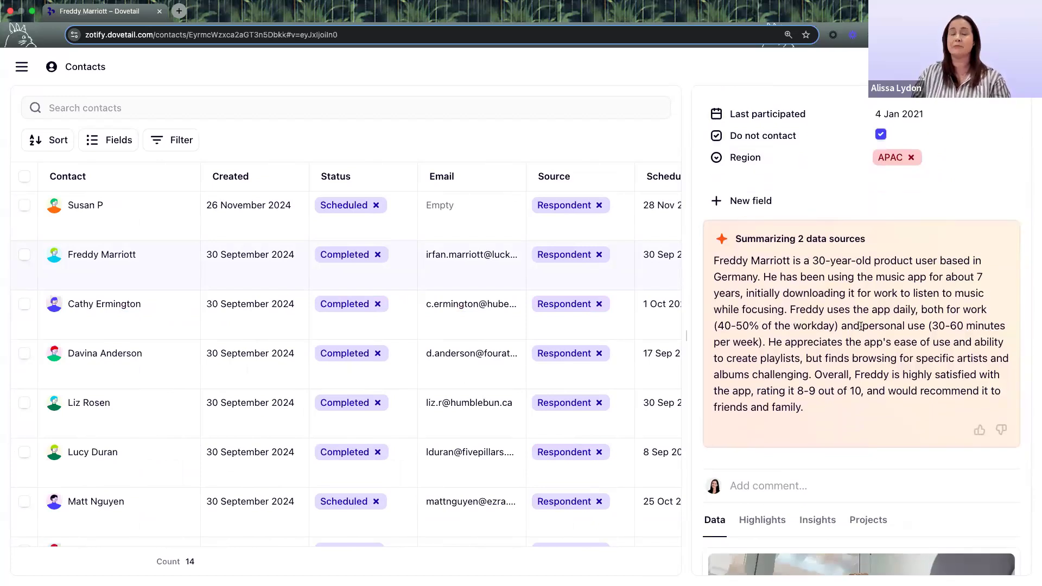
{"action": "scroll", "coordinate": [854, 391], "scroll_direction": "down", "scroll_amount": 1}
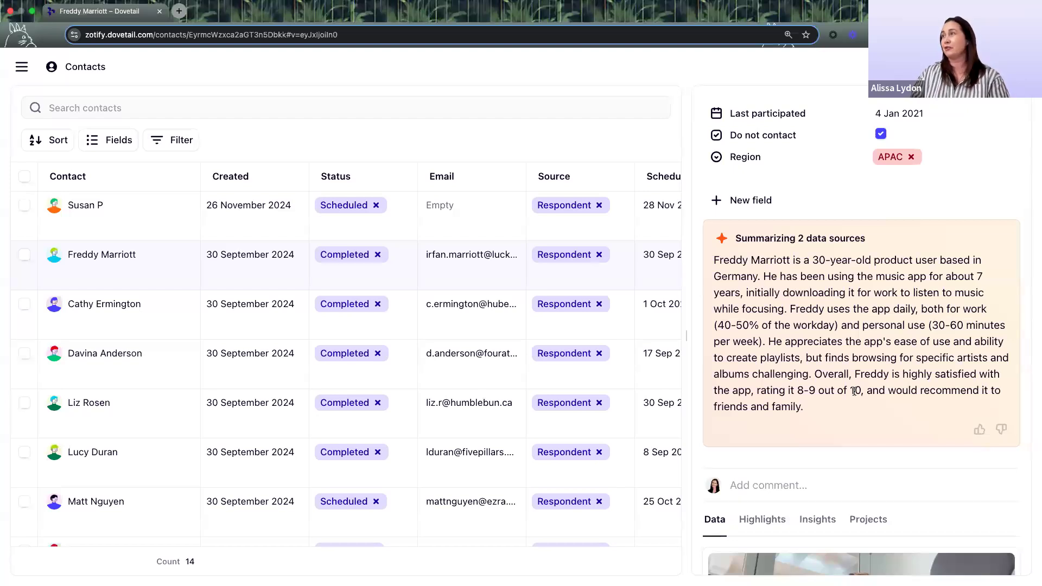
{"action": "scroll", "coordinate": [854, 391], "scroll_direction": "down", "scroll_amount": 1}
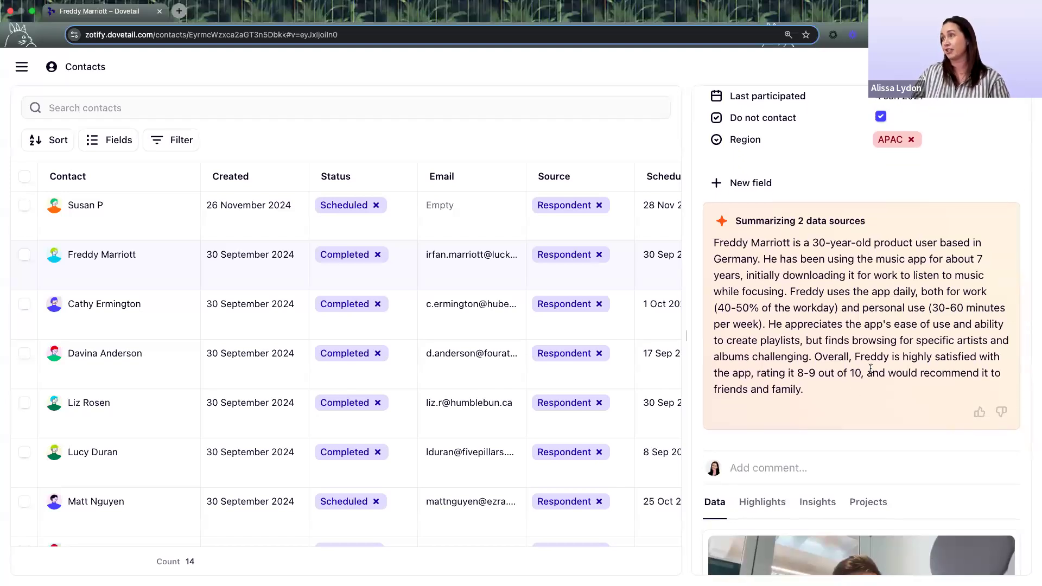
- Review the contact's linked data and show the projects the contact is linked to
{"action": "scroll", "coordinate": [868, 372], "scroll_direction": "down", "scroll_amount": 5}
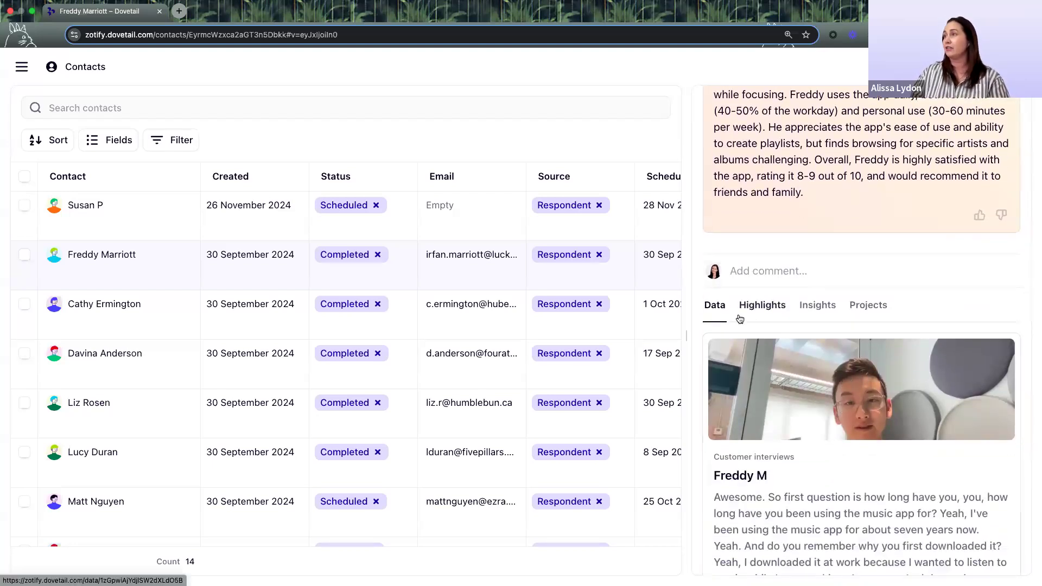
{"action": "scroll", "coordinate": [762, 321], "scroll_direction": "down", "scroll_amount": 2}
{"action": "left_click", "coordinate": [870, 243]}
{"action": "scroll", "coordinate": [882, 281], "scroll_direction": "down", "scroll_amount": 2}
{"action": "scroll", "coordinate": [882, 280], "scroll_direction": "up", "scroll_amount": 2}
{"action": "scroll", "coordinate": [880, 276], "scroll_direction": "up", "scroll_amount": 2}
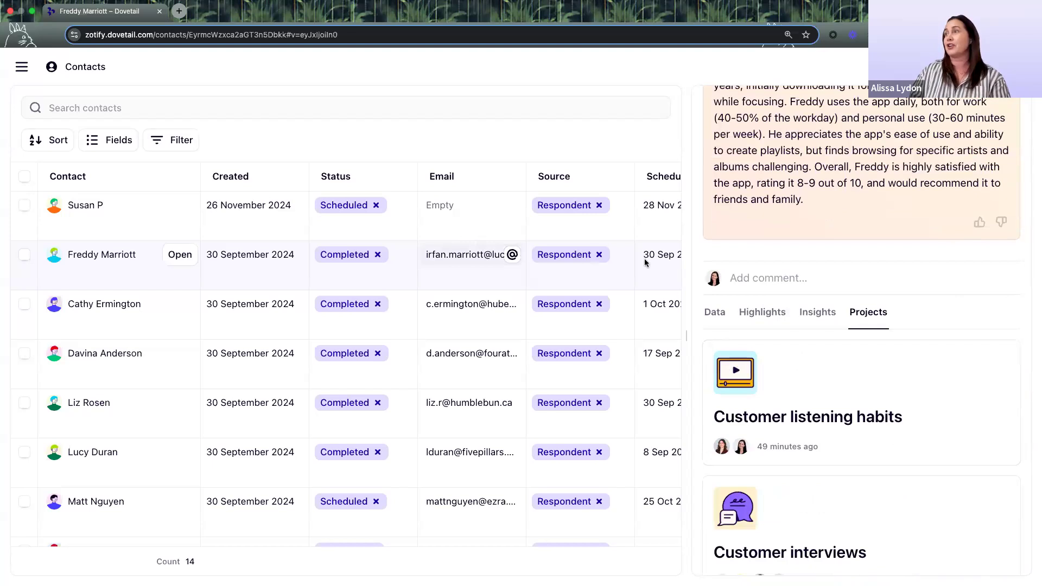
{"action": "scroll", "coordinate": [847, 286], "scroll_direction": "up", "scroll_amount": 2}
{"action": "scroll", "coordinate": [848, 287], "scroll_direction": "up", "scroll_amount": 10}
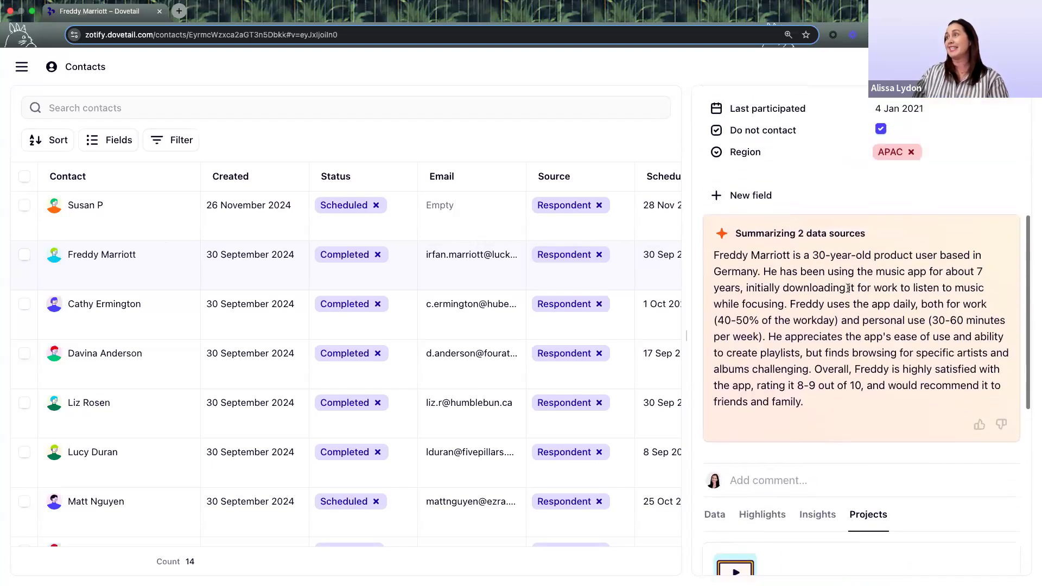
{"action": "scroll", "coordinate": [851, 292], "scroll_direction": "up", "scroll_amount": 4}
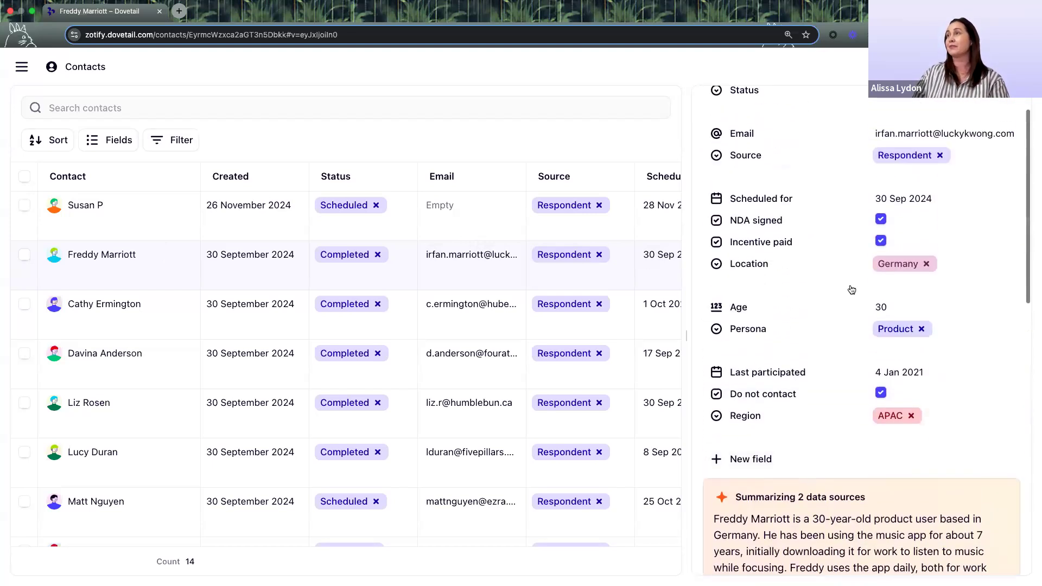
- Close the contact's record and return to the workspace's home page
{"action": "left_click", "coordinate": [1009, 110]}
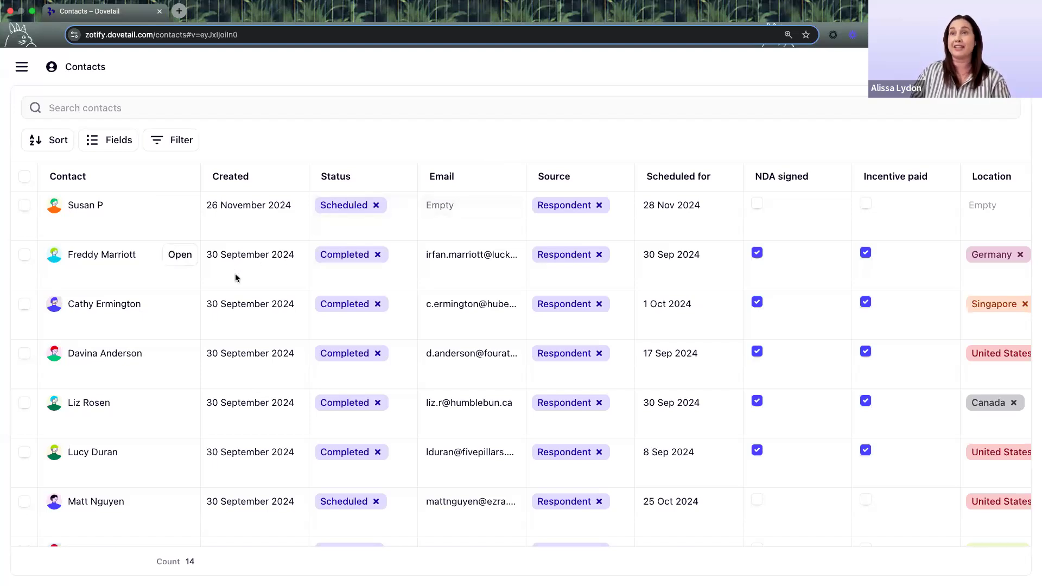
{"action": "scroll", "coordinate": [236, 278], "scroll_direction": "down", "scroll_amount": 2}
{"action": "scroll", "coordinate": [236, 279], "scroll_direction": "up", "scroll_amount": 2}
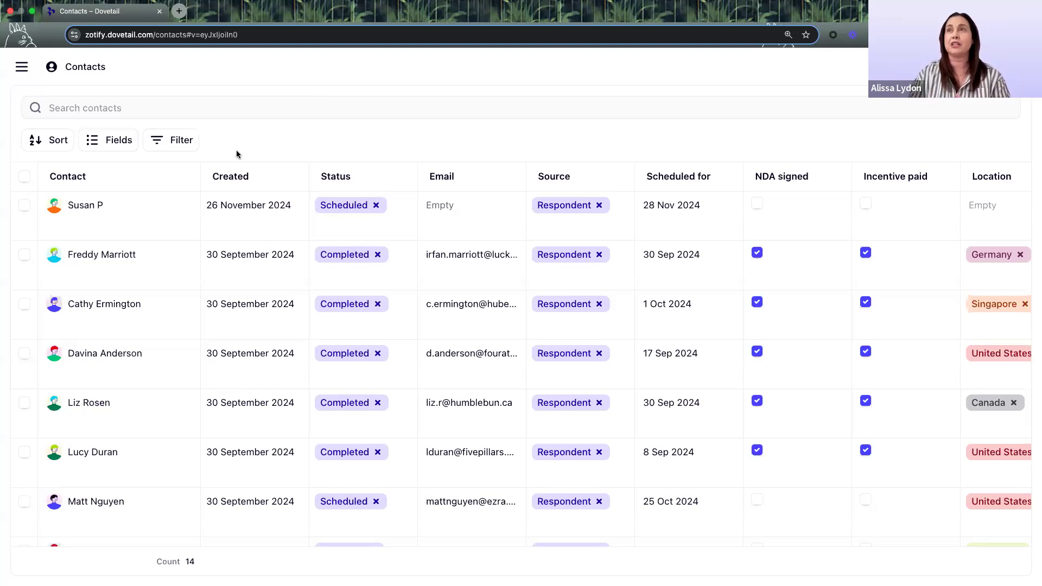
{"action": "left_click", "coordinate": [21, 68]}
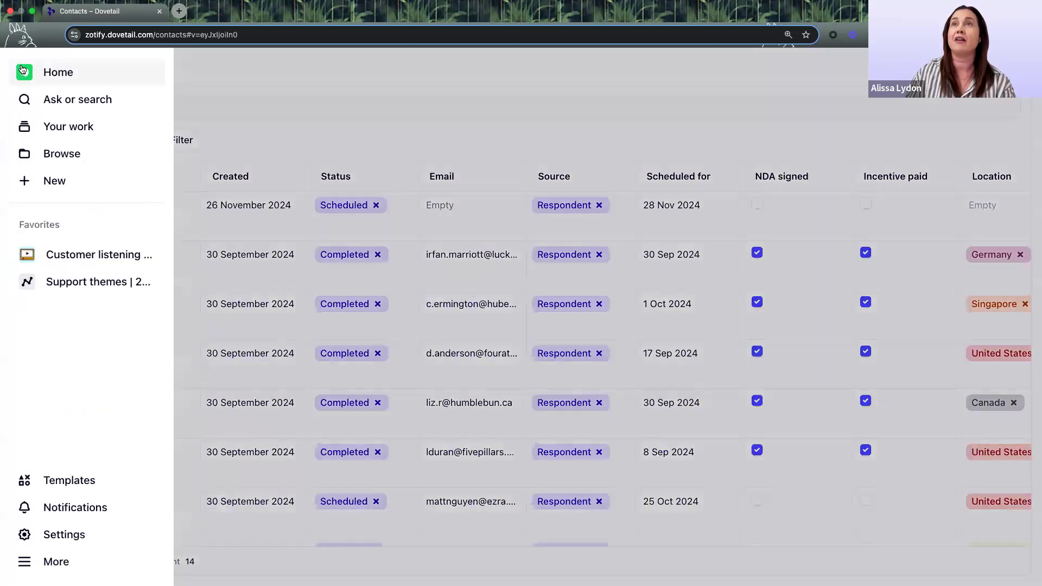
{"action": "left_click", "coordinate": [58, 72]}
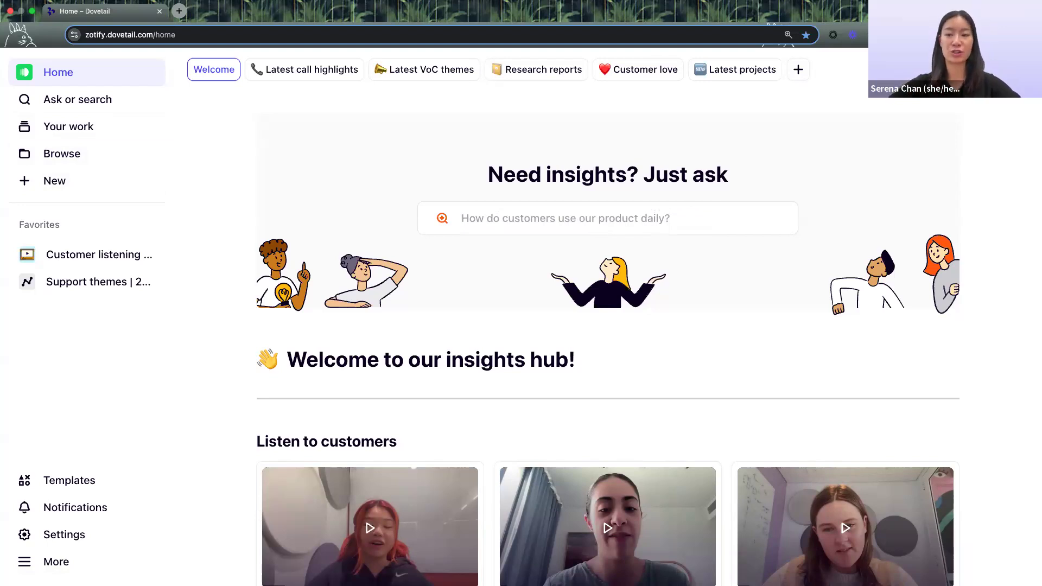
- Go back to the Contacts database and reopen the record of the contact located in Germany
{"action": "left_click", "coordinate": [97, 563]}
{"action": "left_click", "coordinate": [27, 296]}
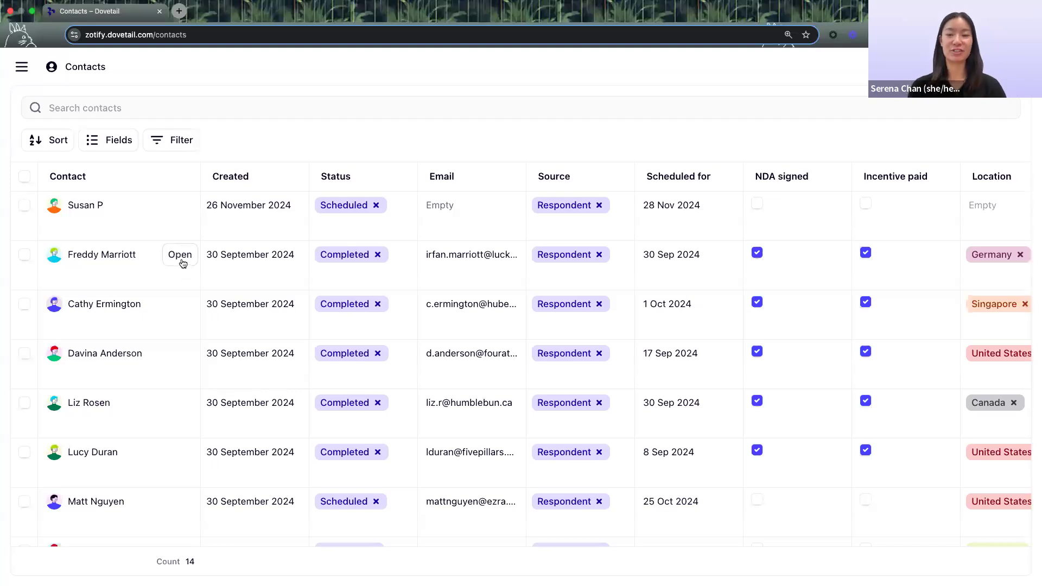
{"action": "left_click", "coordinate": [180, 256]}
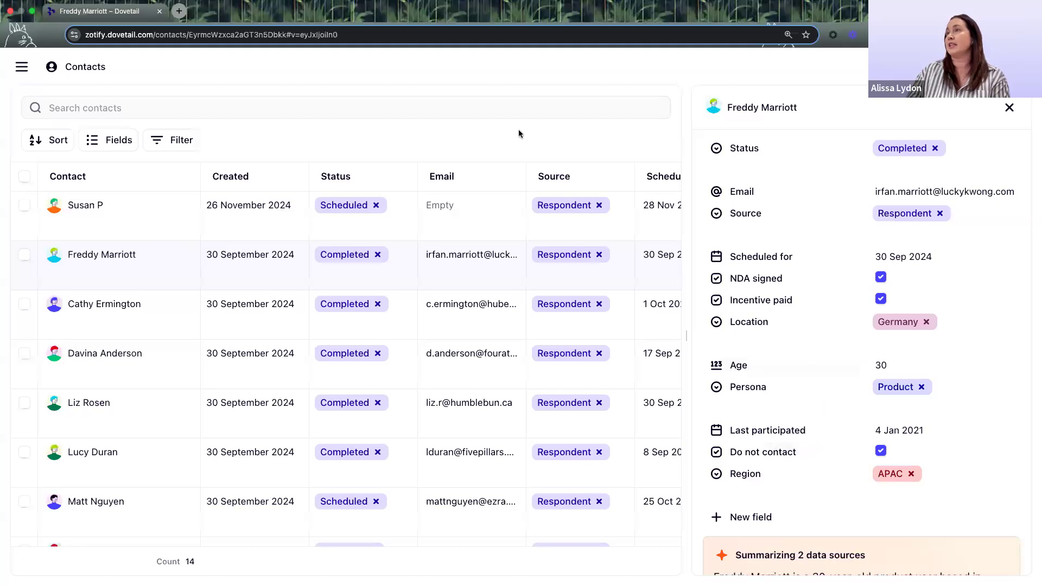
- Close the contact's record and examine the Location, Persona, Last participated, Do not contact and Region fields in the contacts table
{"action": "left_click", "coordinate": [1008, 109]}
{"action": "scroll", "coordinate": [744, 248], "scroll_direction": "right", "scroll_amount": 10}
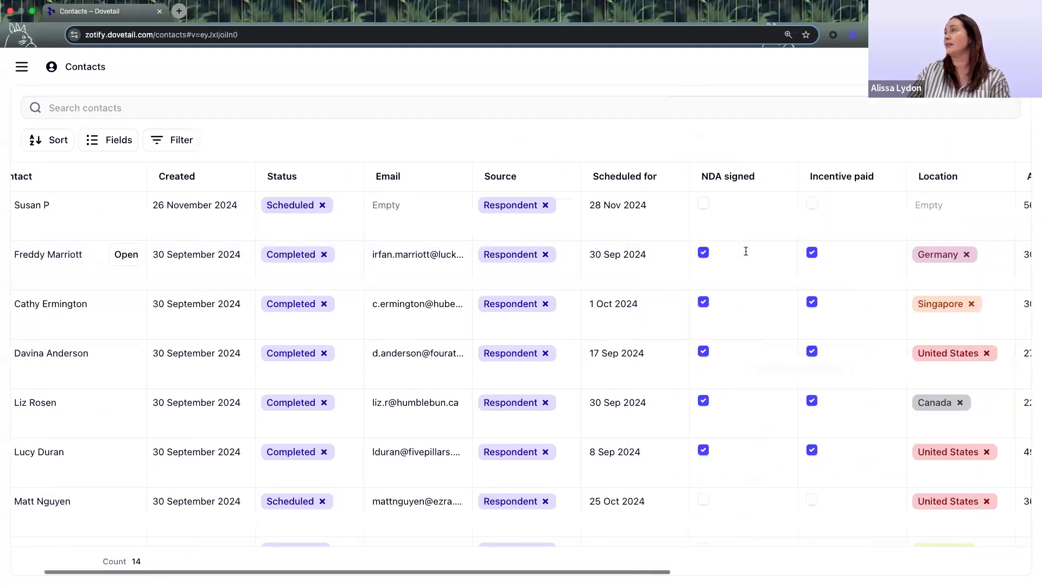
{"action": "scroll", "coordinate": [728, 267], "scroll_direction": "right", "scroll_amount": 1}
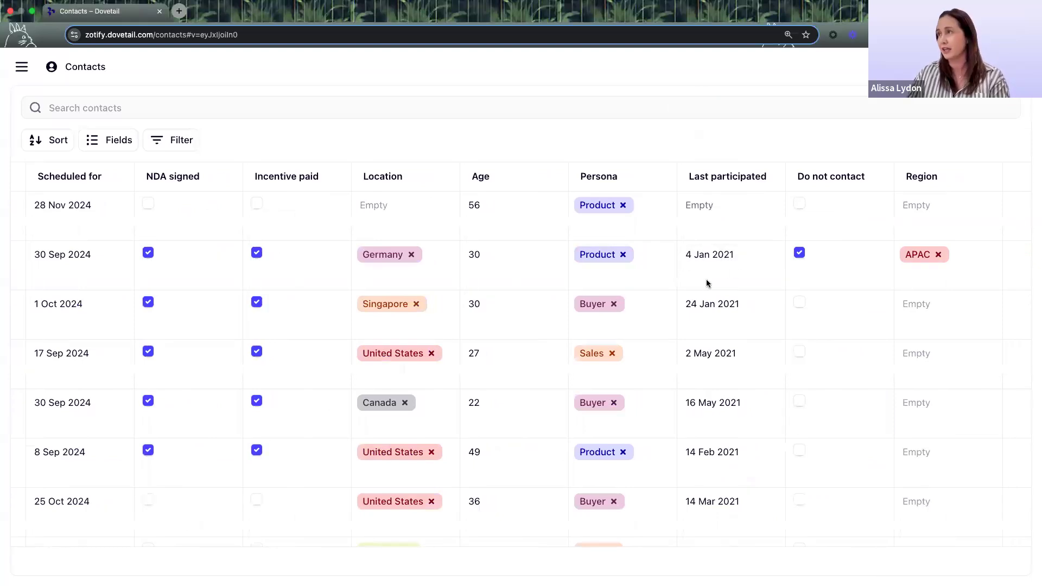
{"action": "scroll", "coordinate": [735, 267], "scroll_direction": "left", "scroll_amount": 3}
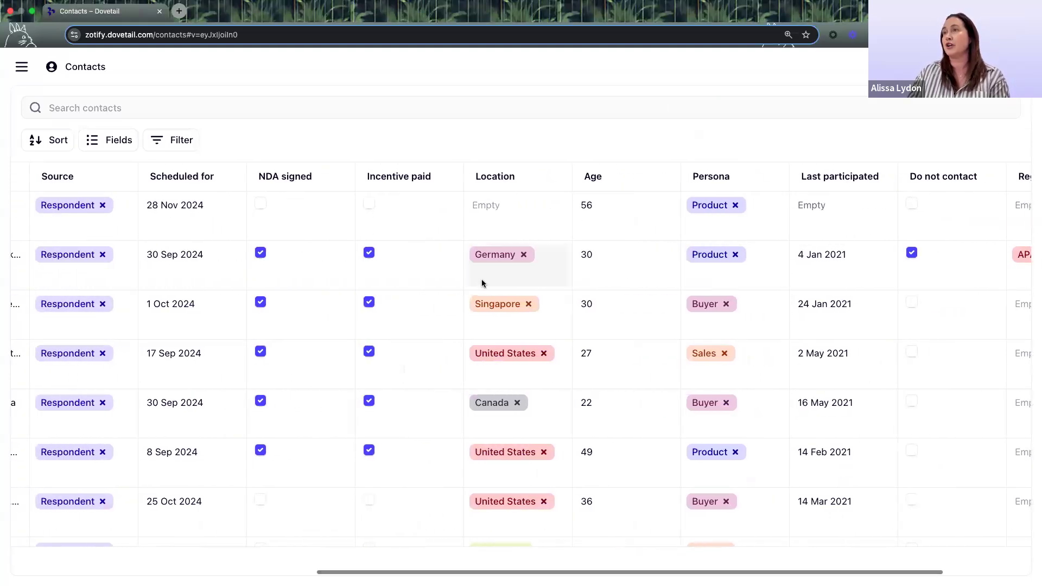
- Examine the participant fields across the contacts table, from Contact and Status through Scheduled for, NDA signed and Incentive paid to Region
{"action": "scroll", "coordinate": [488, 282], "scroll_direction": "left", "scroll_amount": 13}
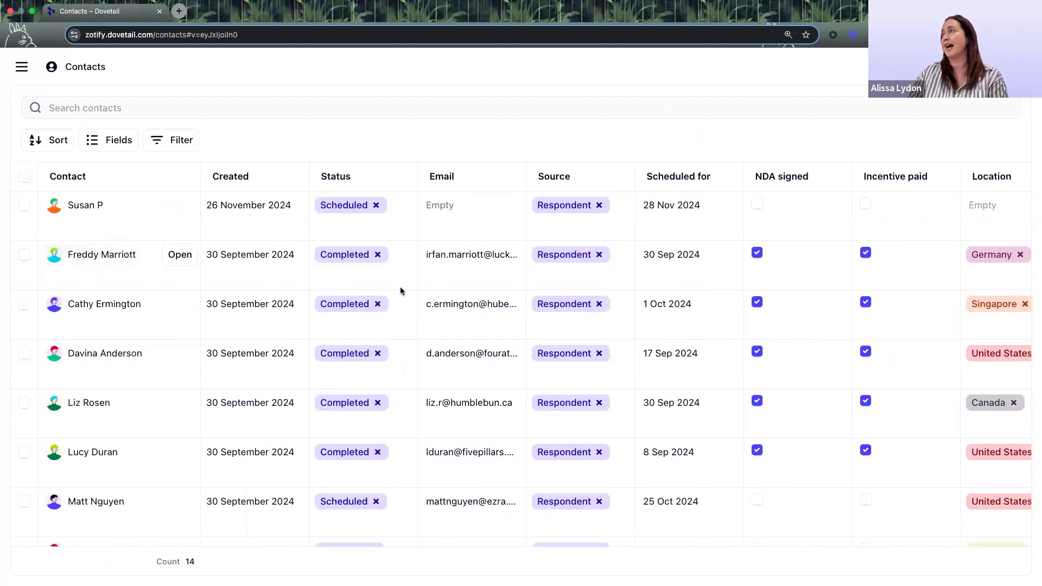
{"action": "scroll", "coordinate": [400, 286], "scroll_direction": "right", "scroll_amount": 10}
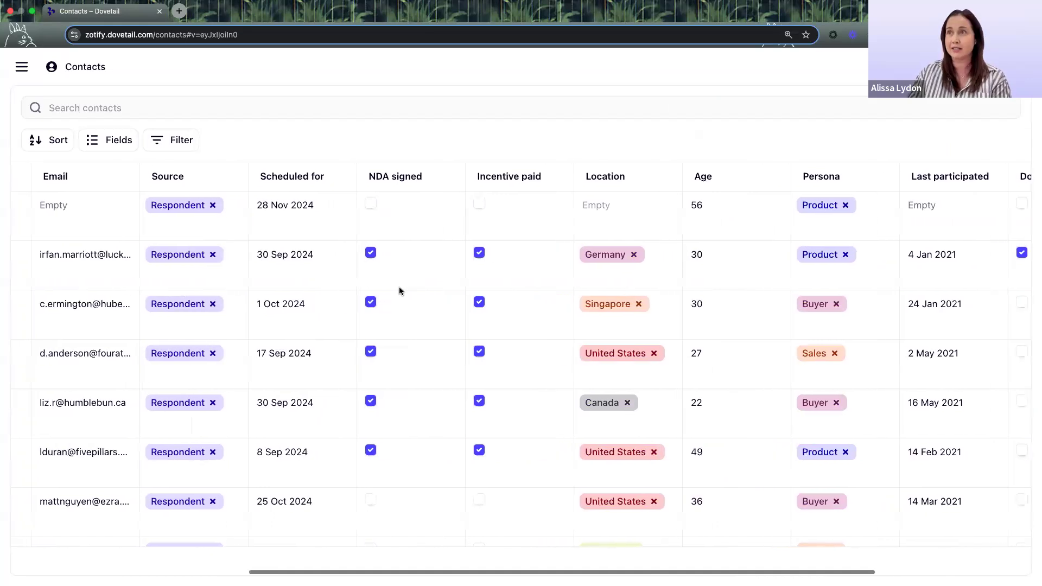
{"action": "scroll", "coordinate": [398, 286], "scroll_direction": "left", "scroll_amount": 1}
{"action": "scroll", "coordinate": [398, 291], "scroll_direction": "left", "scroll_amount": 4}
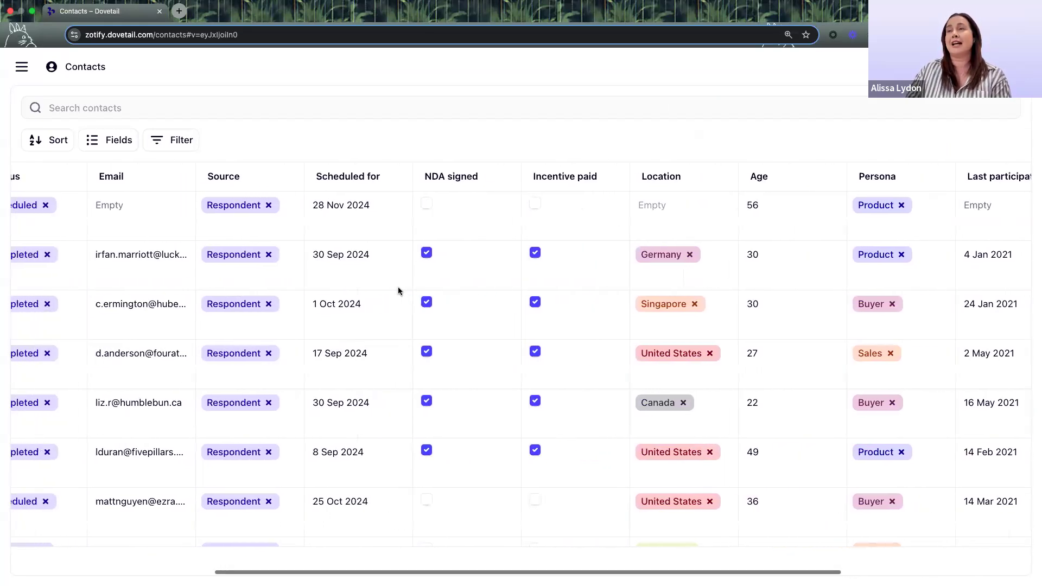
{"action": "scroll", "coordinate": [399, 287], "scroll_direction": "right", "scroll_amount": 1}
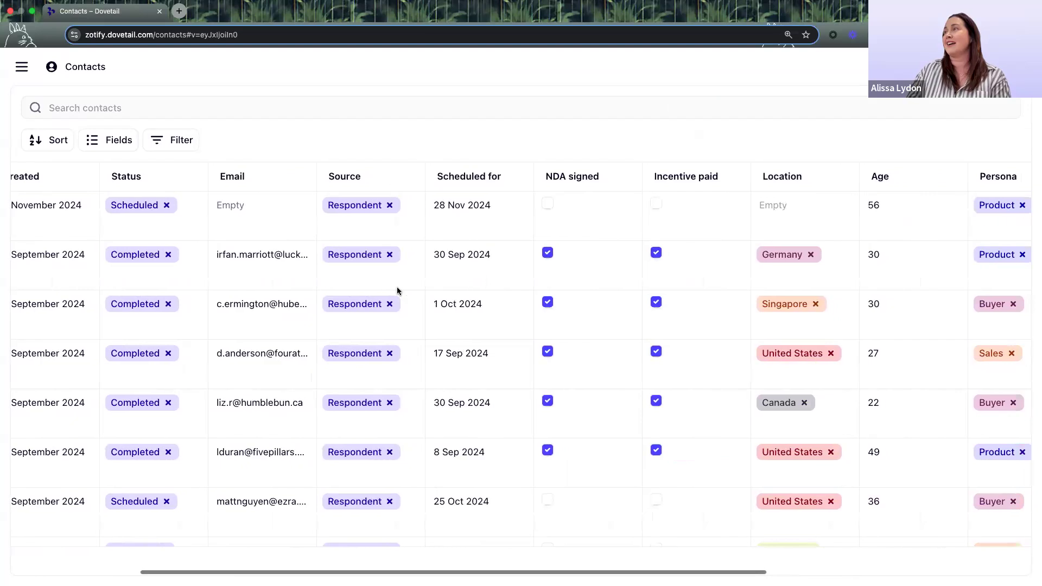
{"action": "scroll", "coordinate": [398, 287], "scroll_direction": "left", "scroll_amount": 1}
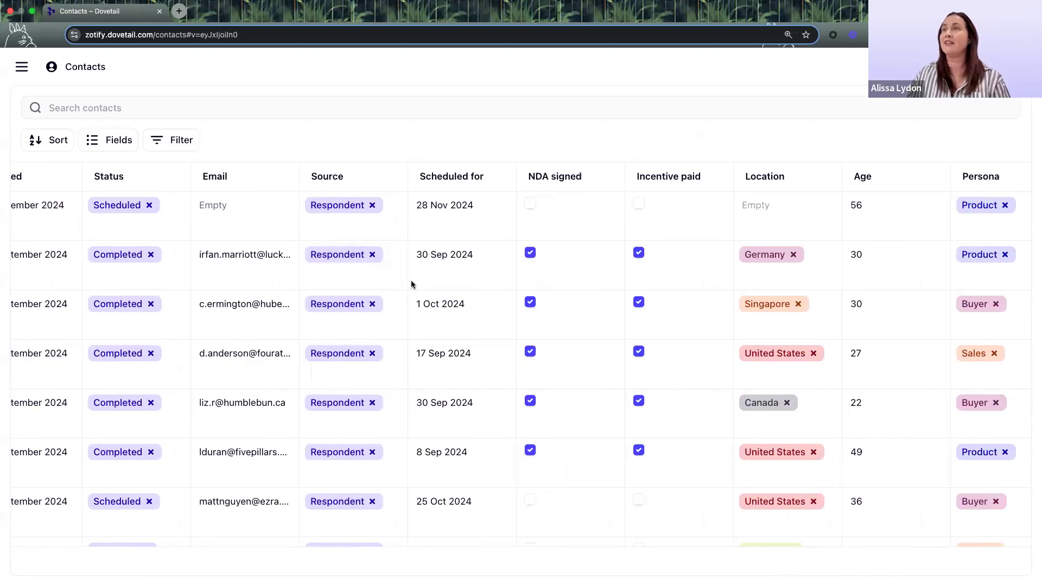
{"action": "scroll", "coordinate": [411, 281], "scroll_direction": "right", "scroll_amount": 2}
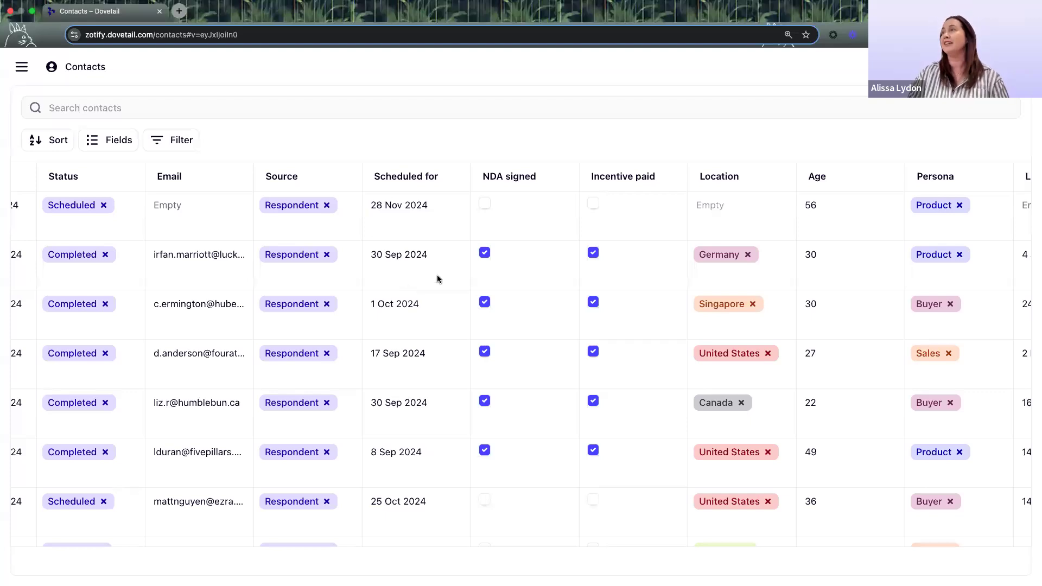
{"action": "scroll", "coordinate": [457, 275], "scroll_direction": "right", "scroll_amount": 15}
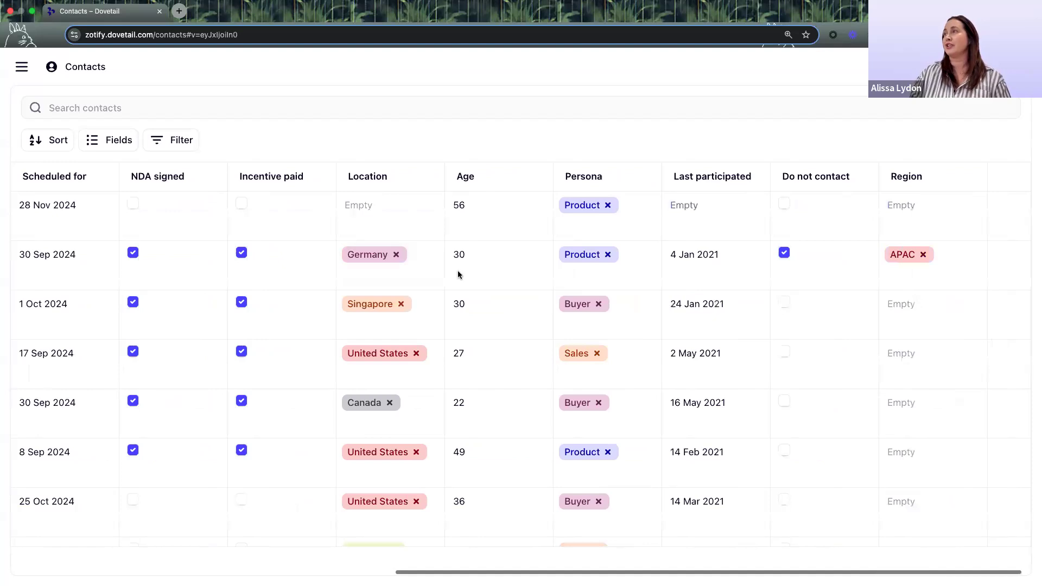
{"action": "scroll", "coordinate": [458, 273], "scroll_direction": "left", "scroll_amount": 15}
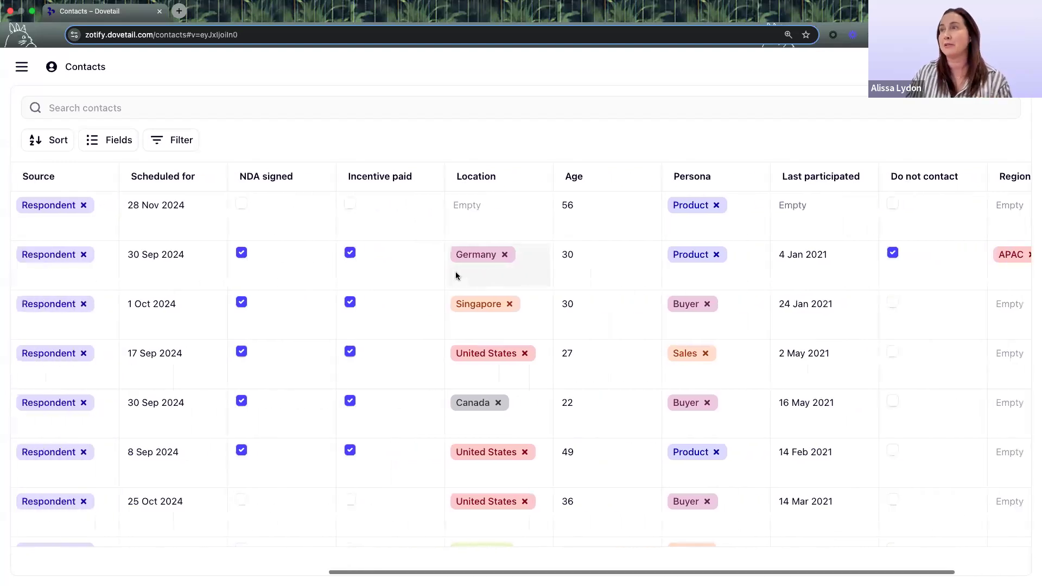
{"action": "scroll", "coordinate": [454, 272], "scroll_direction": "left", "scroll_amount": 5}
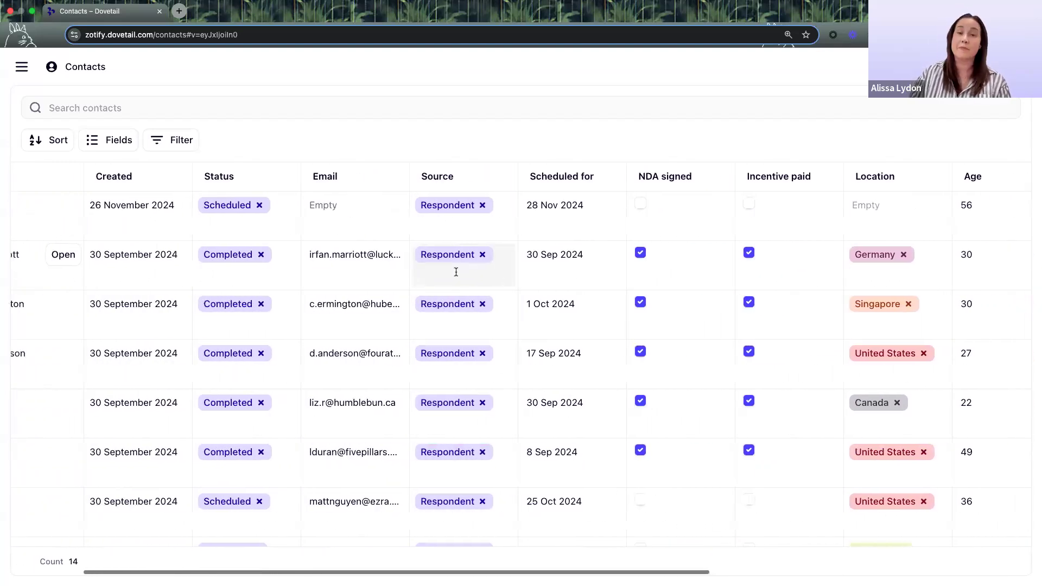
{"action": "scroll", "coordinate": [455, 271], "scroll_direction": "left", "scroll_amount": 2}
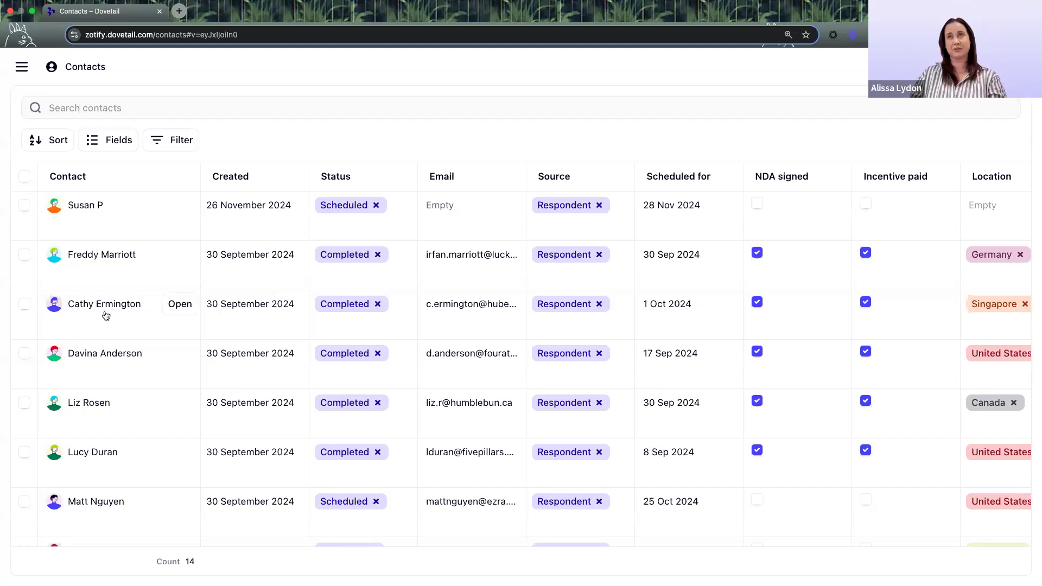
- Return to the workspace's home page and open the favorite project Customer listening habits
{"action": "left_click", "coordinate": [20, 68]}
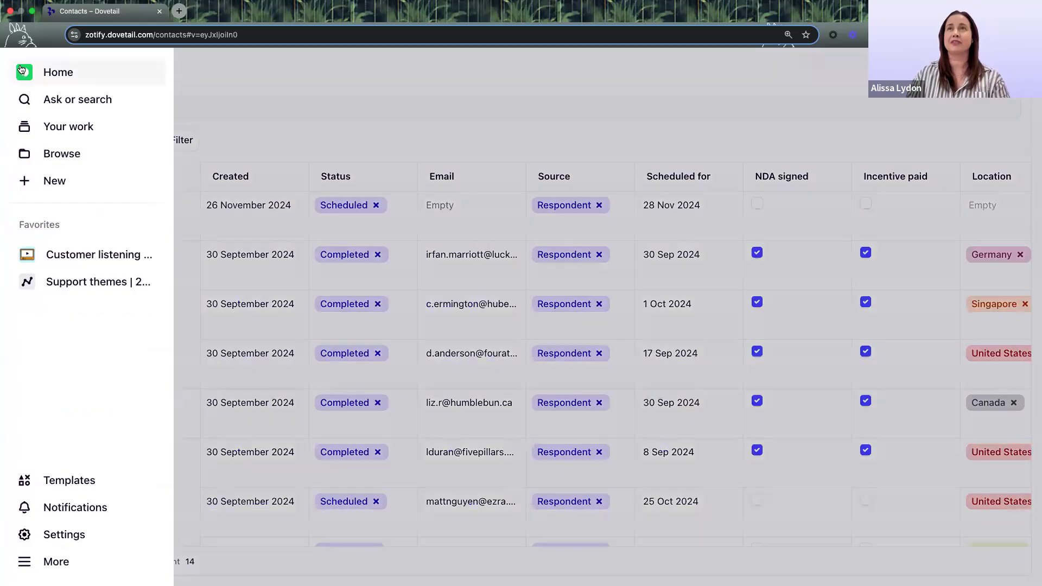
{"action": "left_click", "coordinate": [51, 75]}
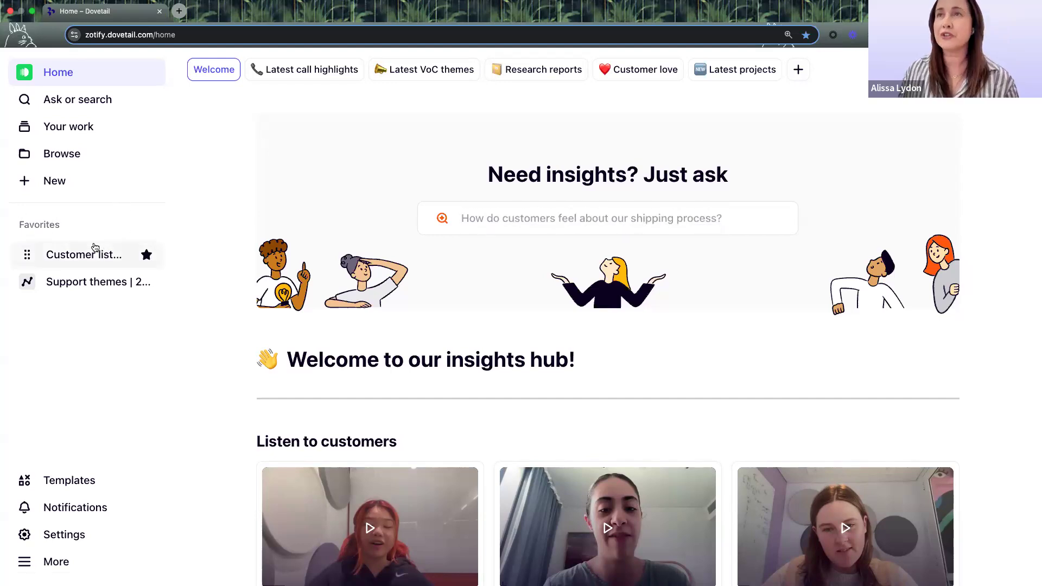
{"action": "left_click", "coordinate": [68, 255]}
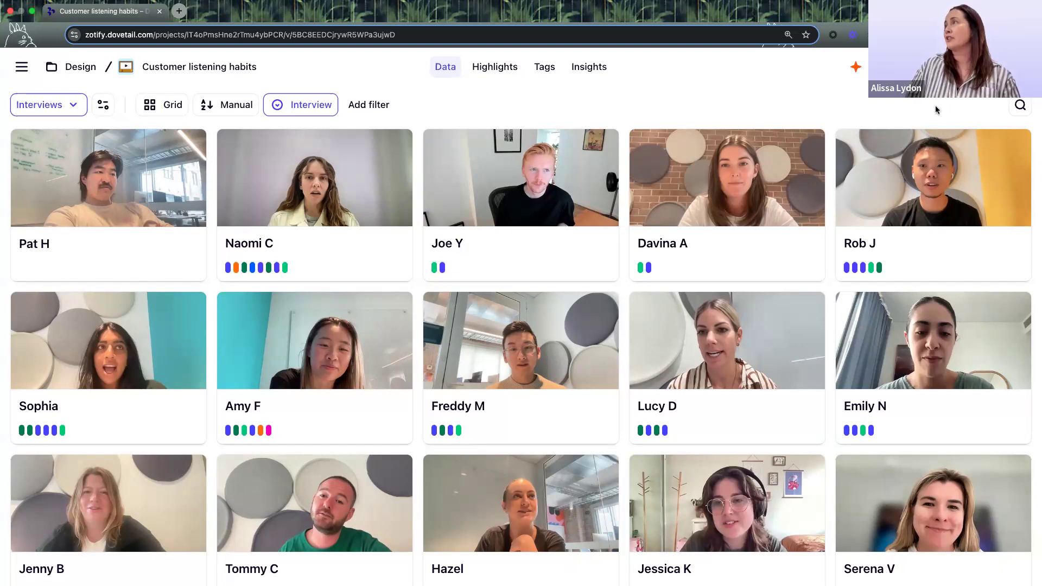
- Open the Magic automation settings of the Customer listening habits project and review the listed automations
{"action": "left_click", "coordinate": [1020, 67]}
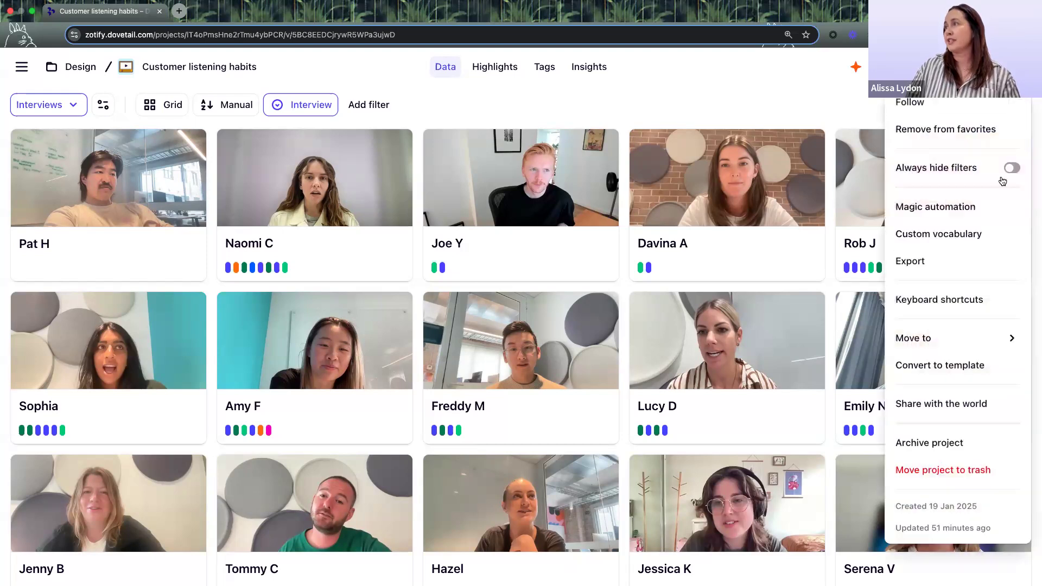
{"action": "left_click", "coordinate": [975, 209]}
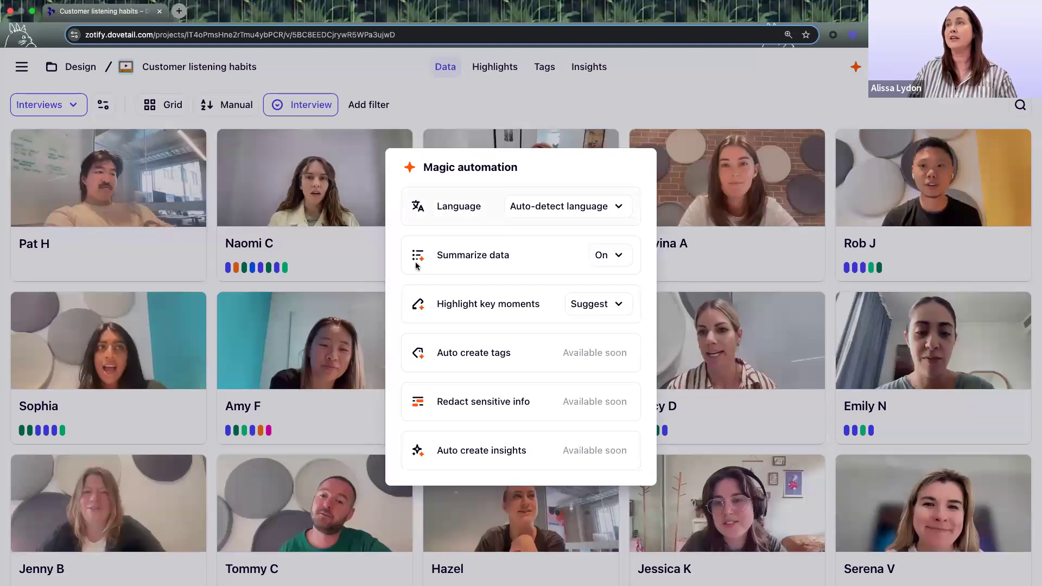
{"action": "mouse_move", "coordinate": [632, 186]}
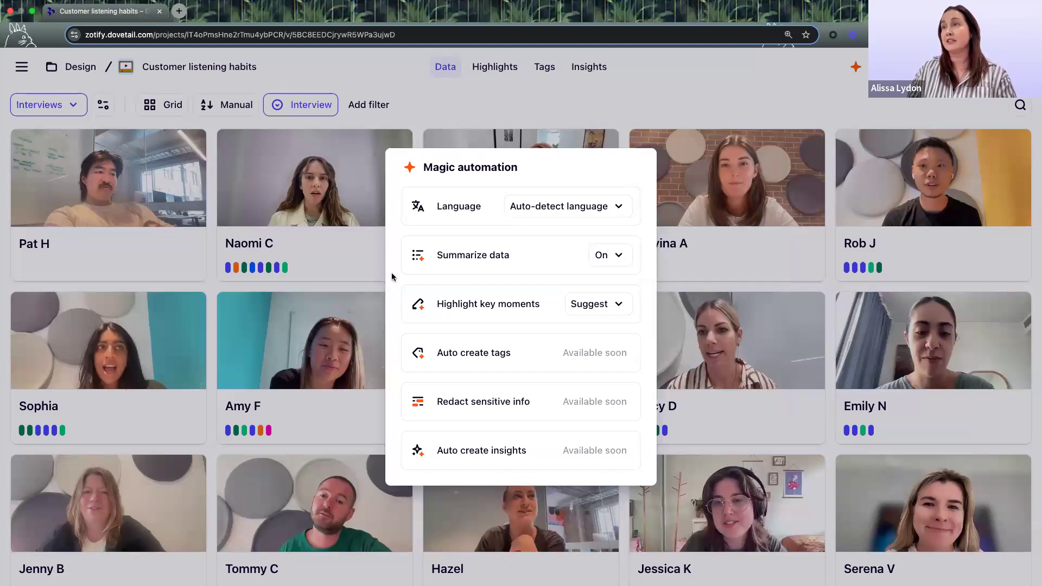
{"action": "mouse_move", "coordinate": [623, 330]}
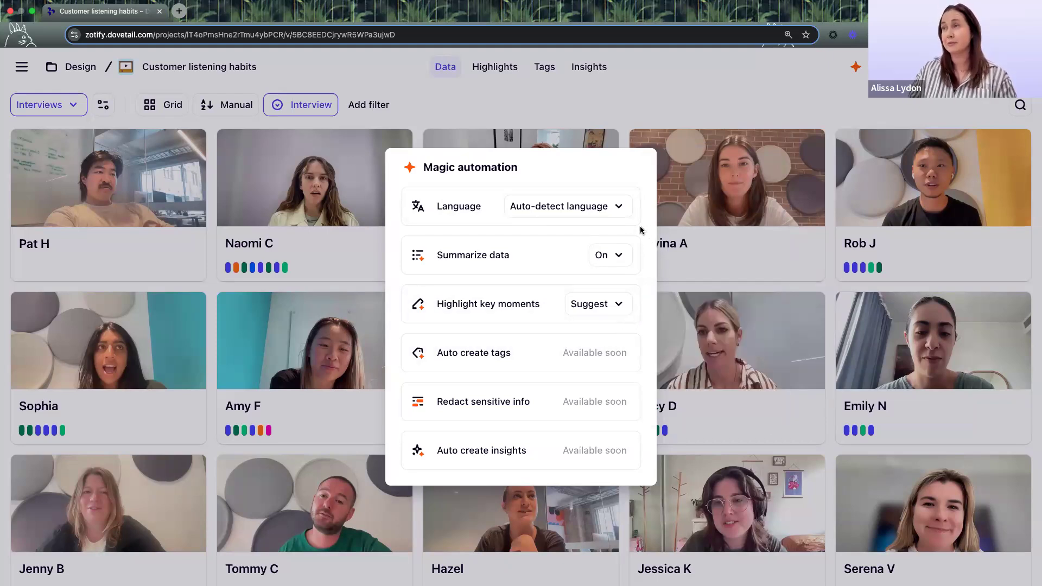
- Browse the languages available for the project's transcripts and close the list, keeping Auto-detect language
{"action": "mouse_move", "coordinate": [633, 213]}
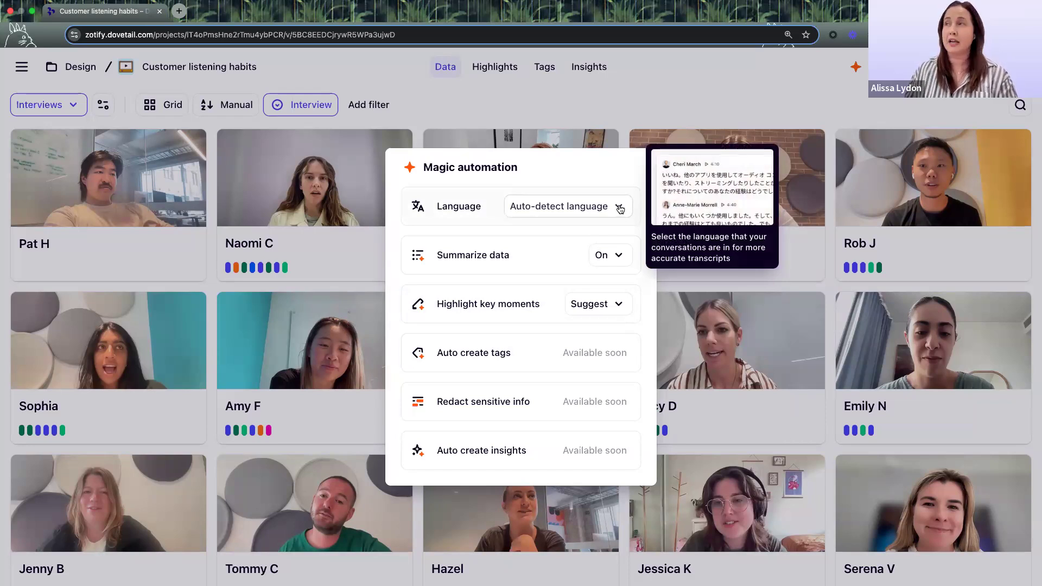
{"action": "left_click", "coordinate": [619, 209]}
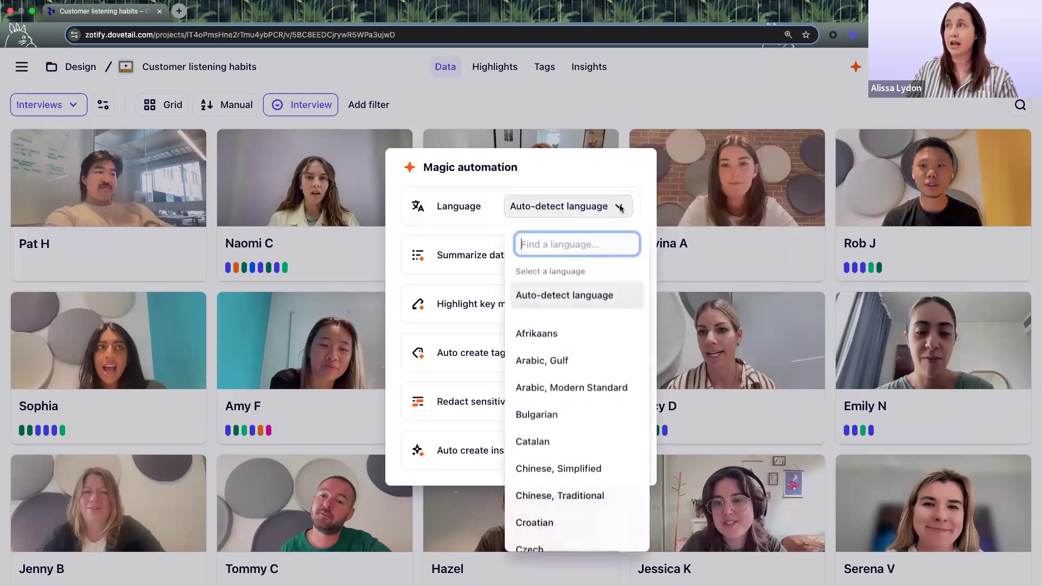
{"action": "scroll", "coordinate": [612, 325], "scroll_direction": "down", "scroll_amount": 7}
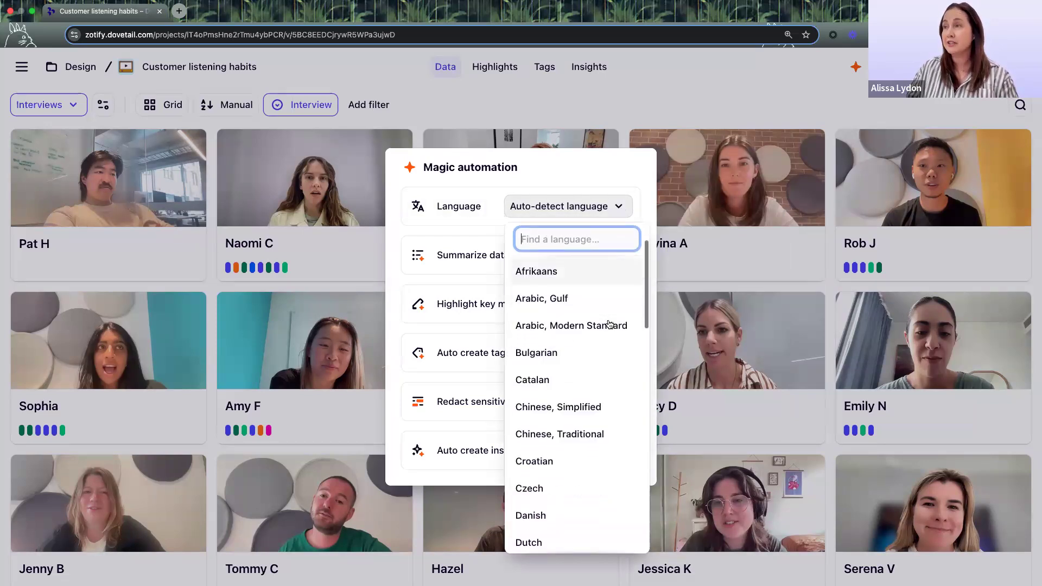
{"action": "scroll", "coordinate": [608, 322], "scroll_direction": "down", "scroll_amount": 3}
{"action": "scroll", "coordinate": [608, 322], "scroll_direction": "up", "scroll_amount": 8}
{"action": "scroll", "coordinate": [606, 323], "scroll_direction": "up", "scroll_amount": 3}
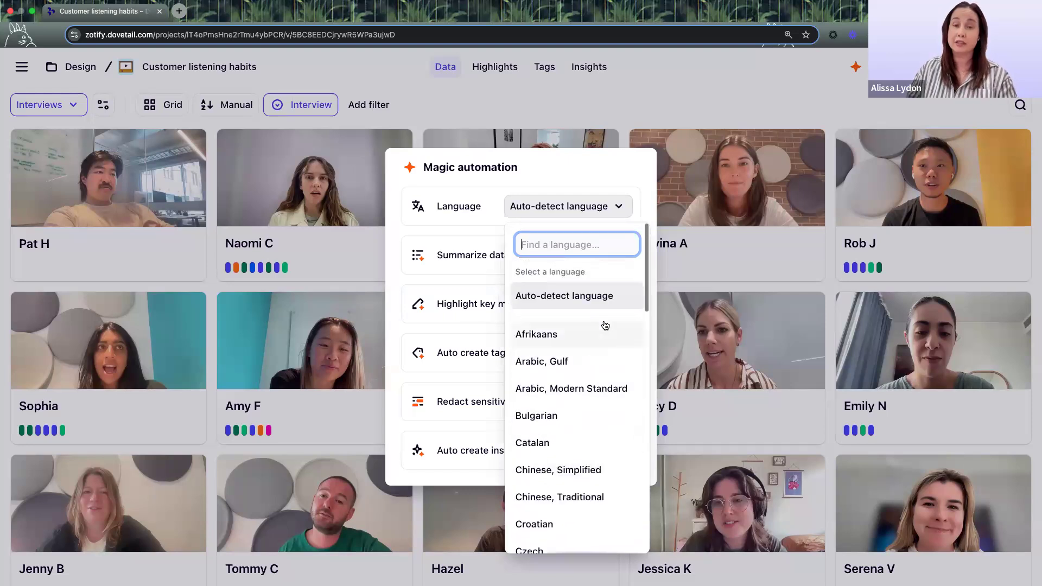
{"action": "left_click", "coordinate": [630, 181]}
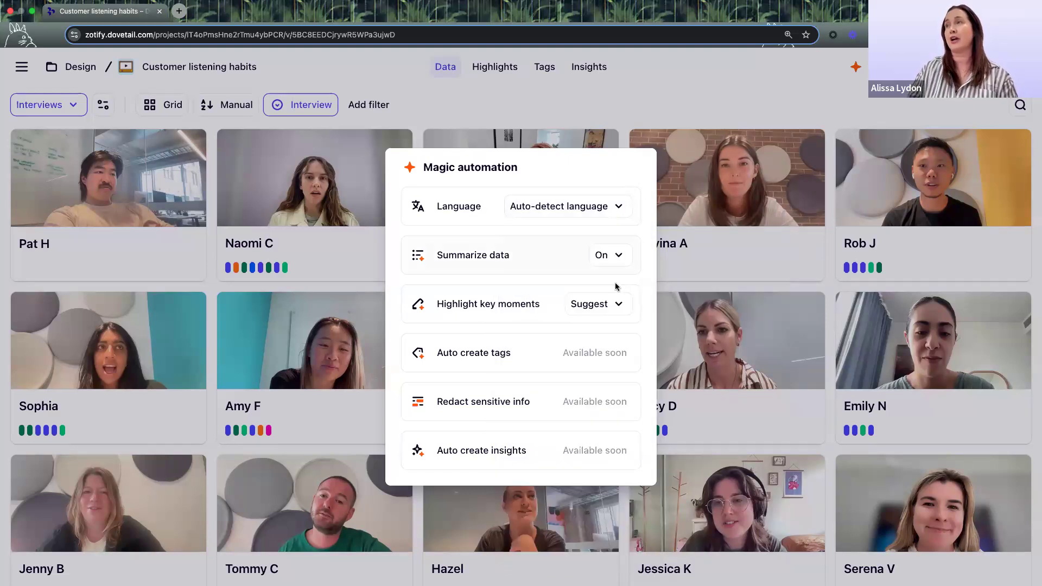
- Check the description and the On and Off choices of the Summarize data automation, leaving its setting as is
{"action": "mouse_move", "coordinate": [484, 248]}
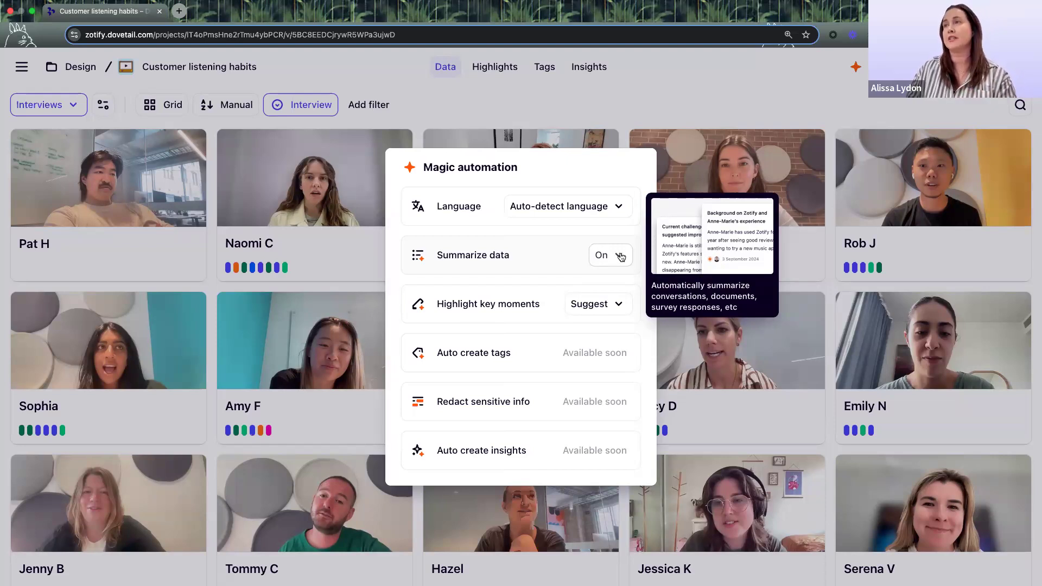
{"action": "left_click", "coordinate": [621, 256]}
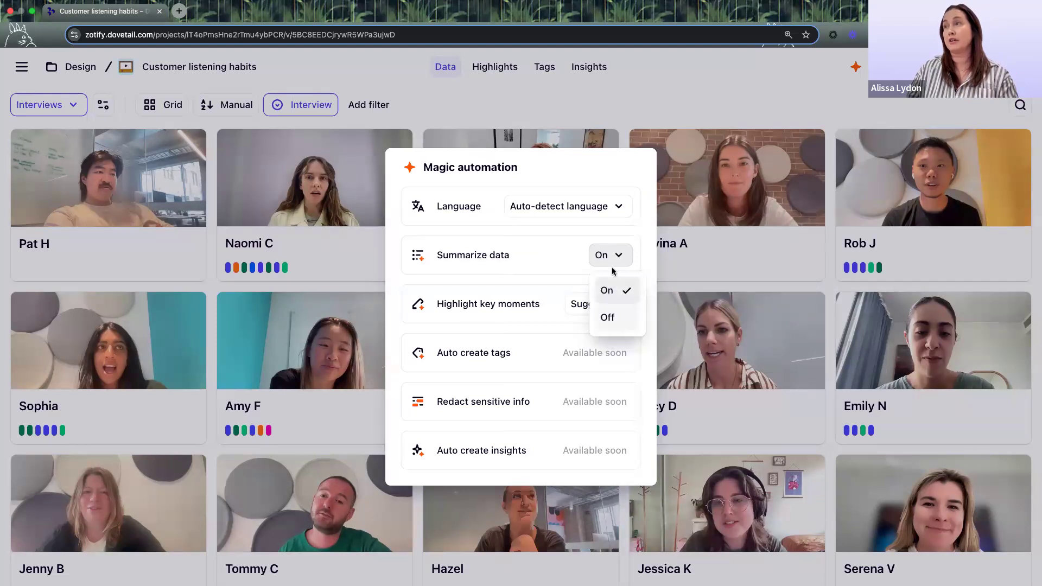
{"action": "left_click", "coordinate": [536, 247]}
- Check the description and choices of the Highlight key moments automation, keeping Suggest, and close the Magic automation settings
{"action": "mouse_move", "coordinate": [483, 309]}
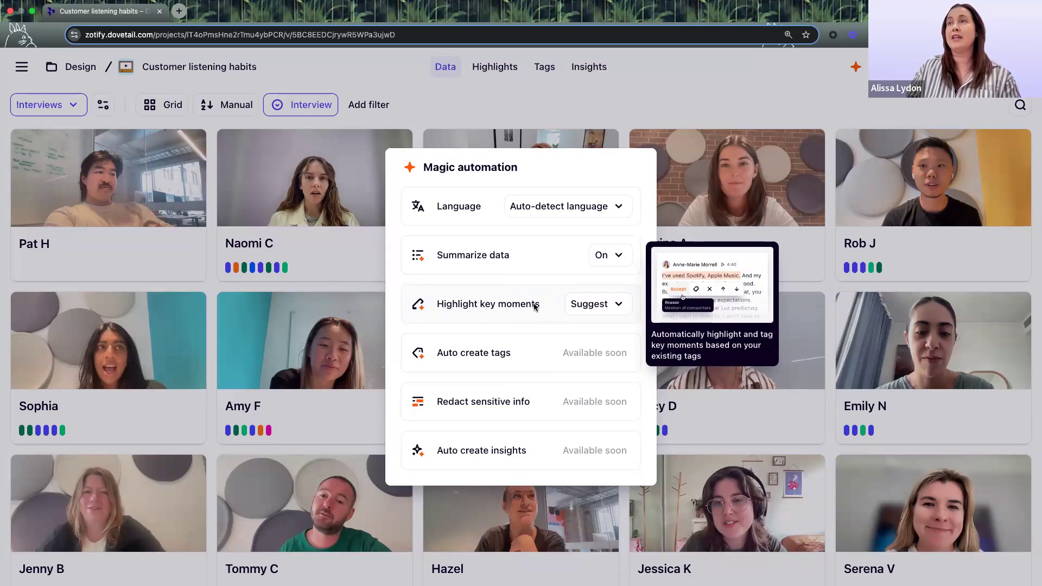
{"action": "left_click", "coordinate": [619, 305]}
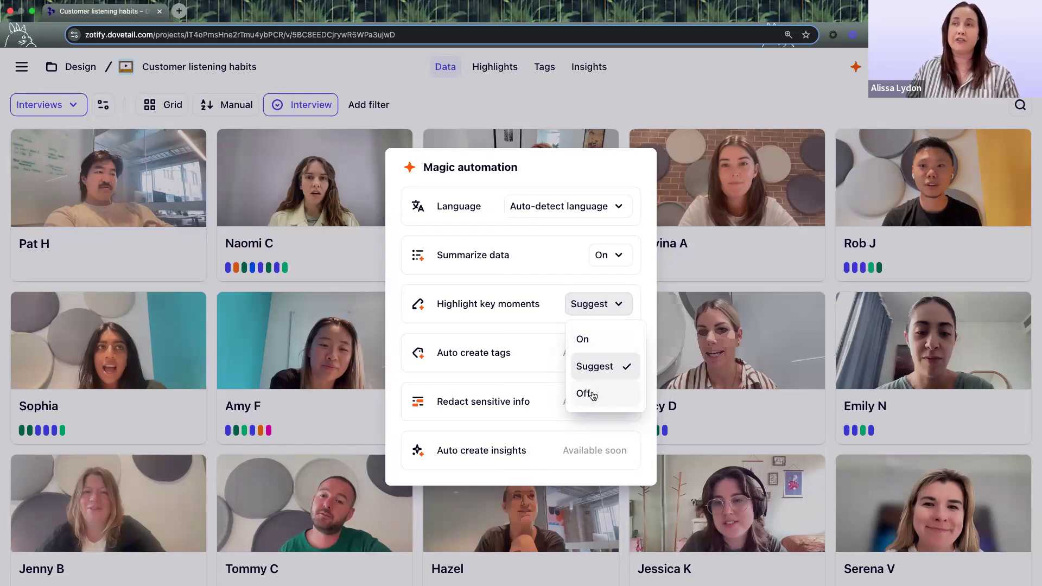
{"action": "left_click", "coordinate": [454, 306]}
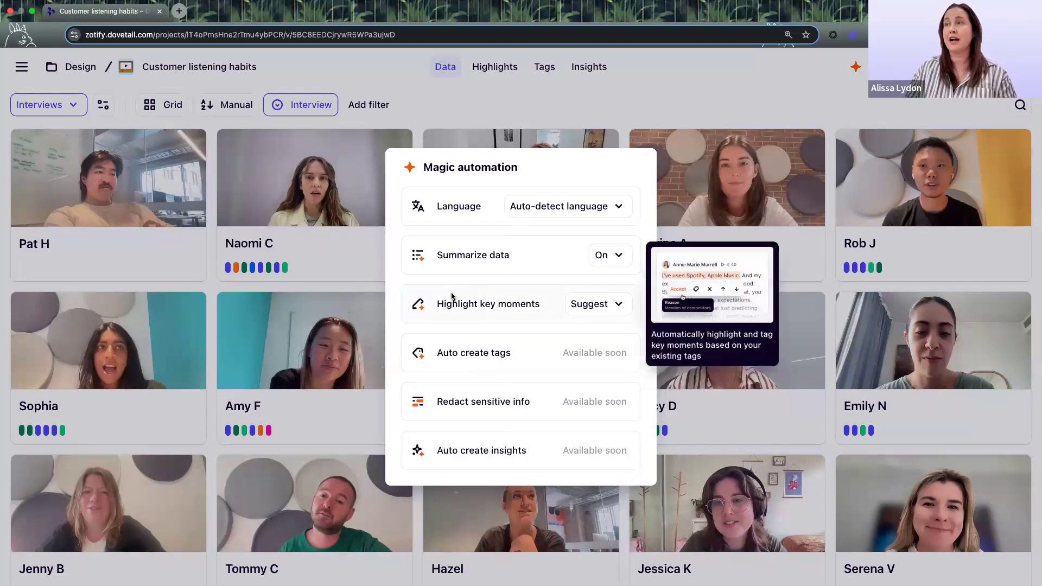
{"action": "mouse_move", "coordinate": [451, 315]}
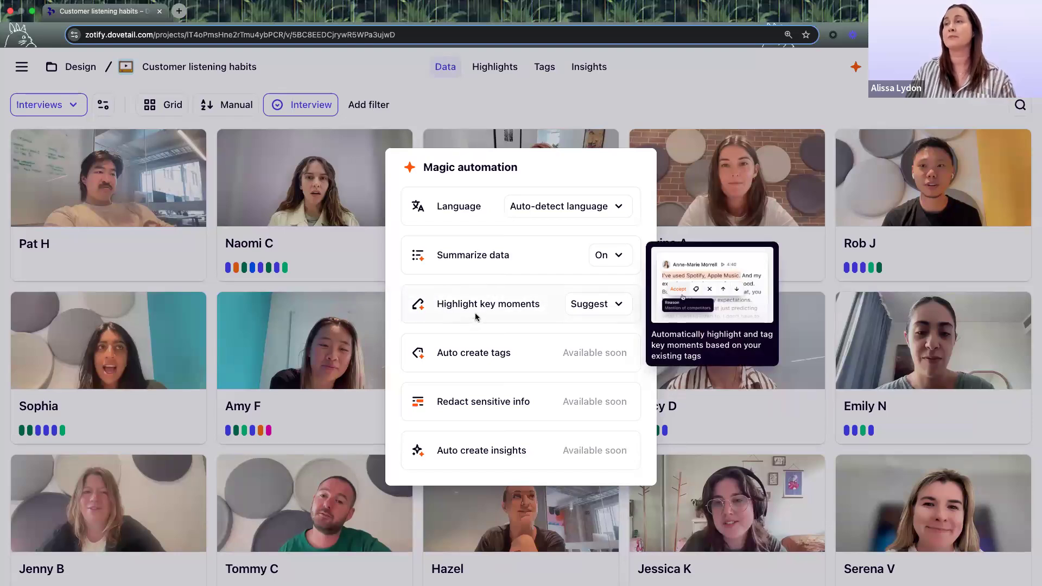
{"action": "mouse_move", "coordinate": [520, 360]}
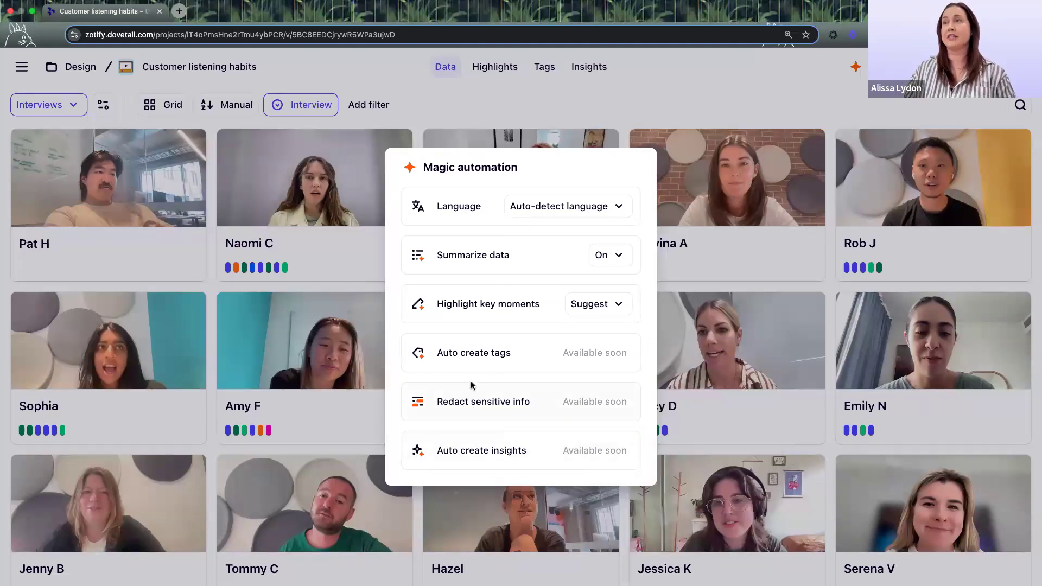
{"action": "left_click", "coordinate": [508, 105]}
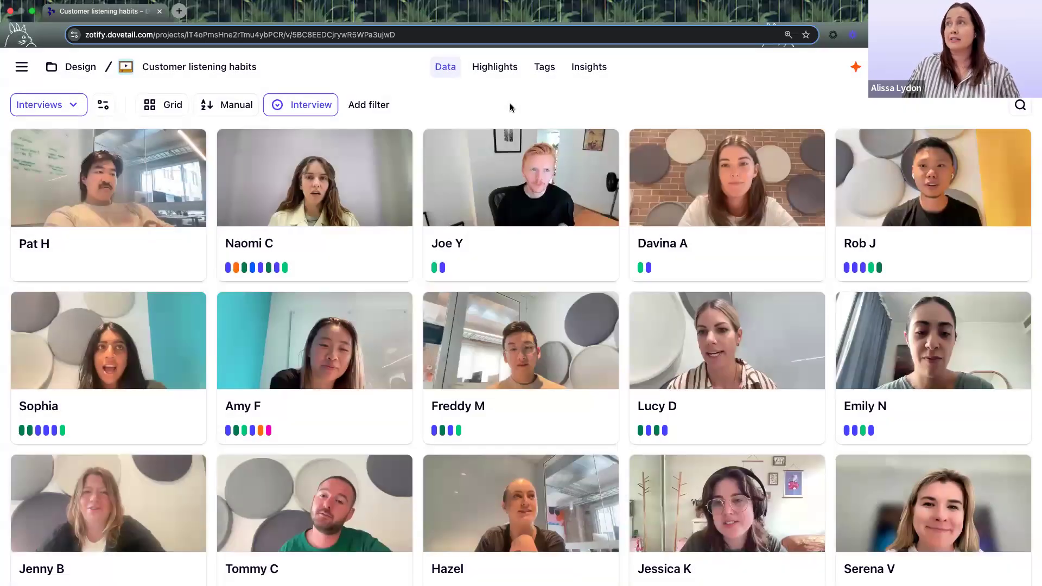
- Open the project's tag board and select the description text of the Feature requests tag under Interview topics
{"action": "left_click", "coordinate": [544, 70]}
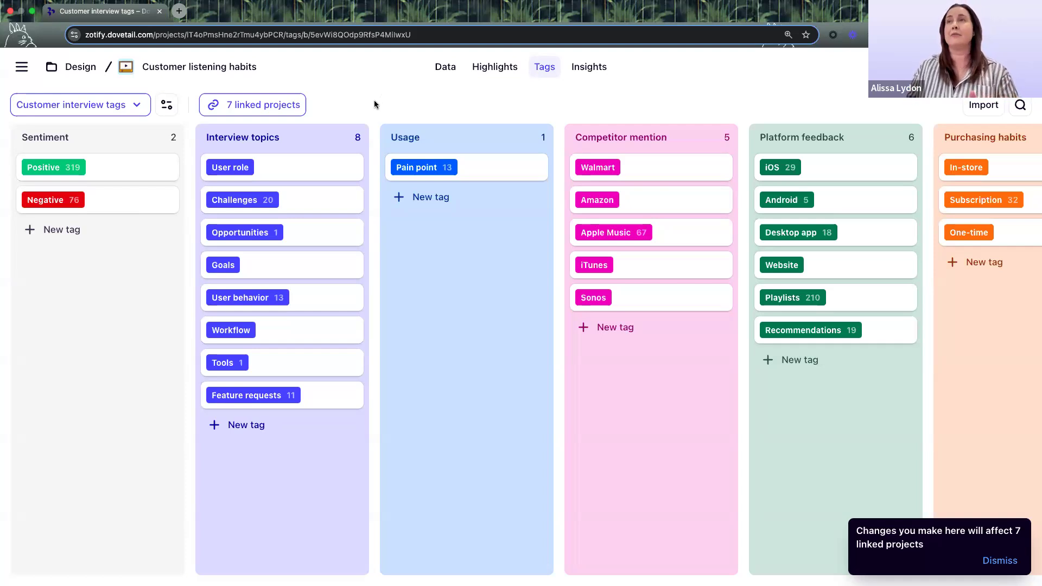
{"action": "mouse_move", "coordinate": [366, 146]}
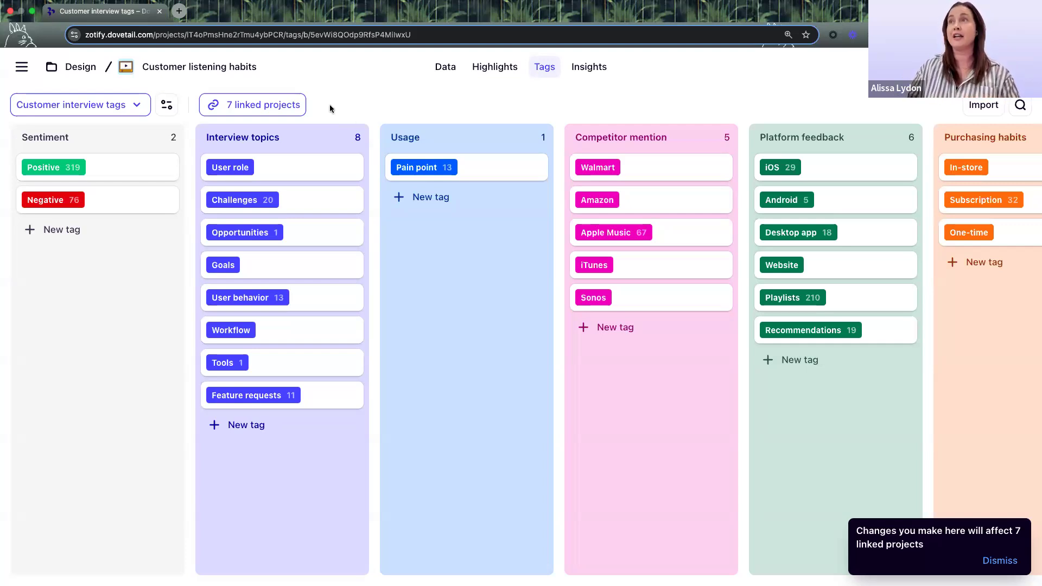
{"action": "mouse_move", "coordinate": [224, 401]}
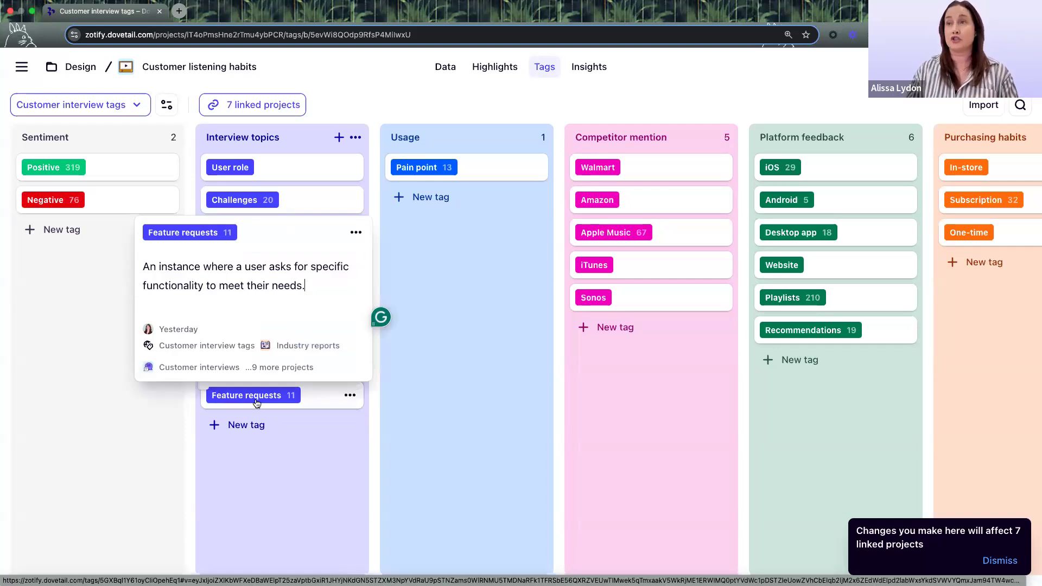
{"action": "left_click", "coordinate": [308, 288]}
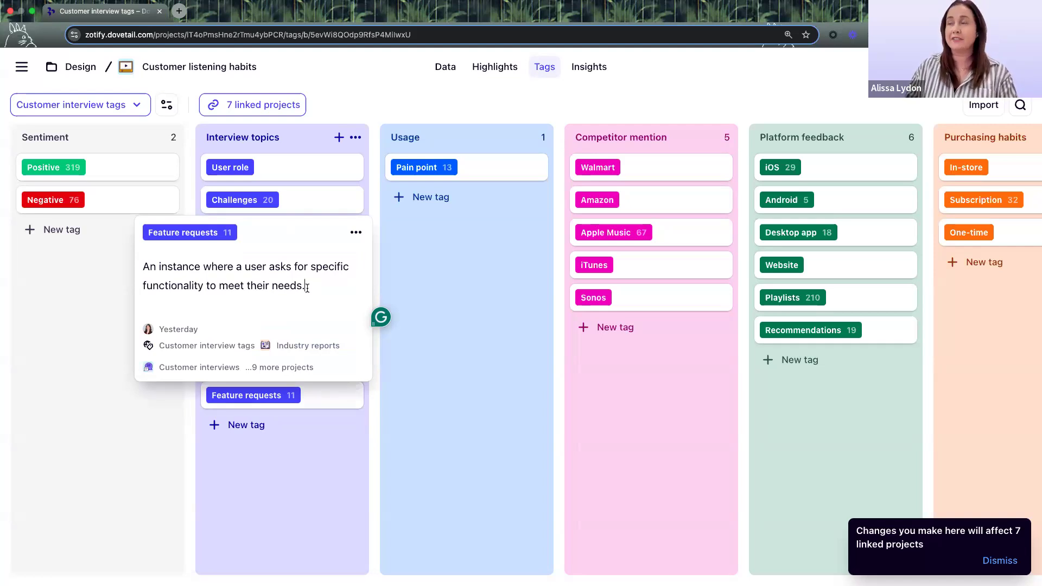
{"action": "left_click_drag", "start_coordinate": [305, 286], "coordinate": [154, 270]}
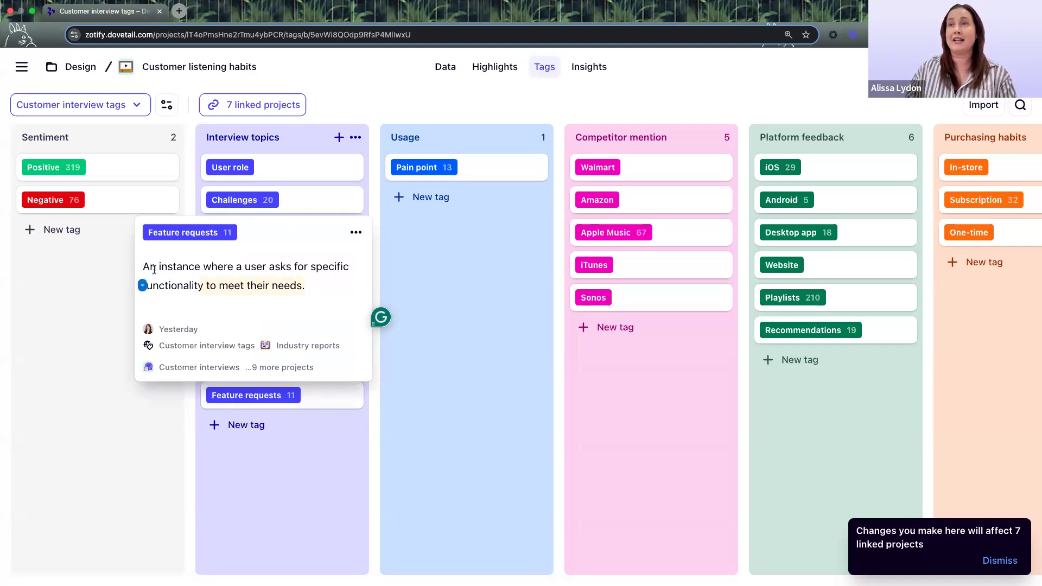
- Select the Feature requests tag's description text again, close the tag's details, and dismiss the linked projects notice
{"action": "left_click", "coordinate": [322, 286]}
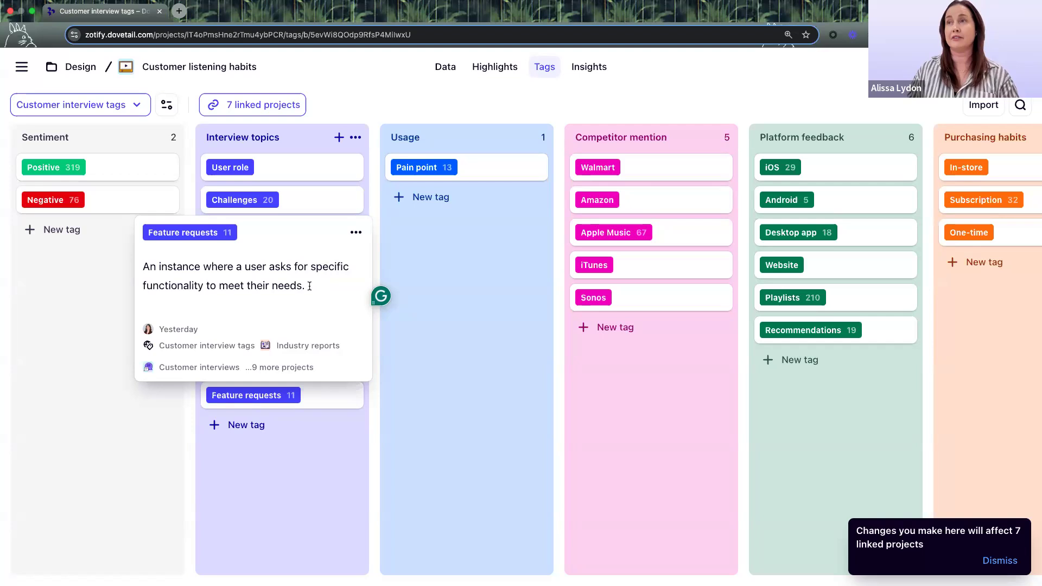
{"action": "left_click_drag", "start_coordinate": [303, 287], "coordinate": [143, 267]}
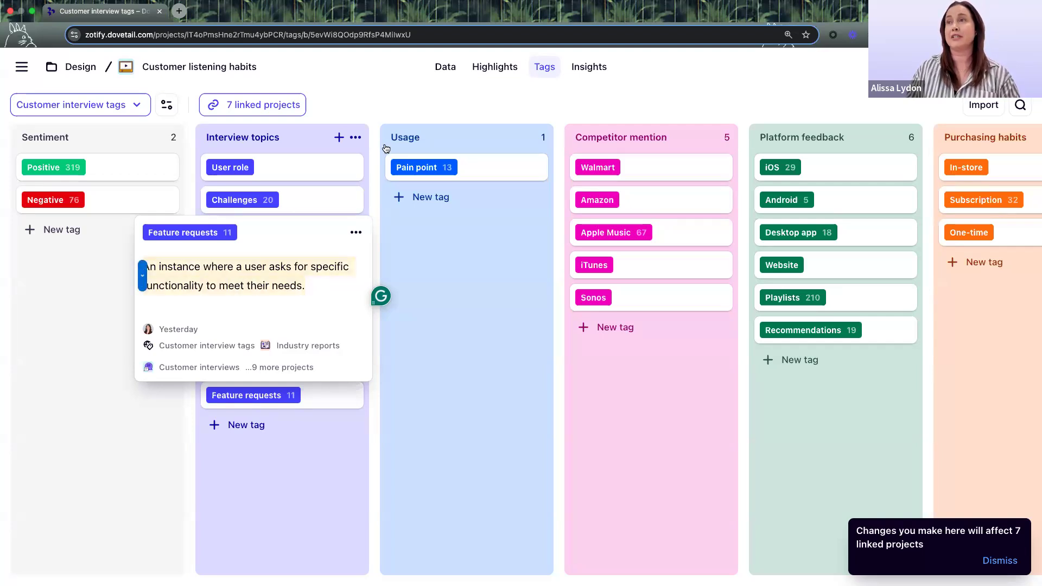
{"action": "left_click", "coordinate": [376, 167]}
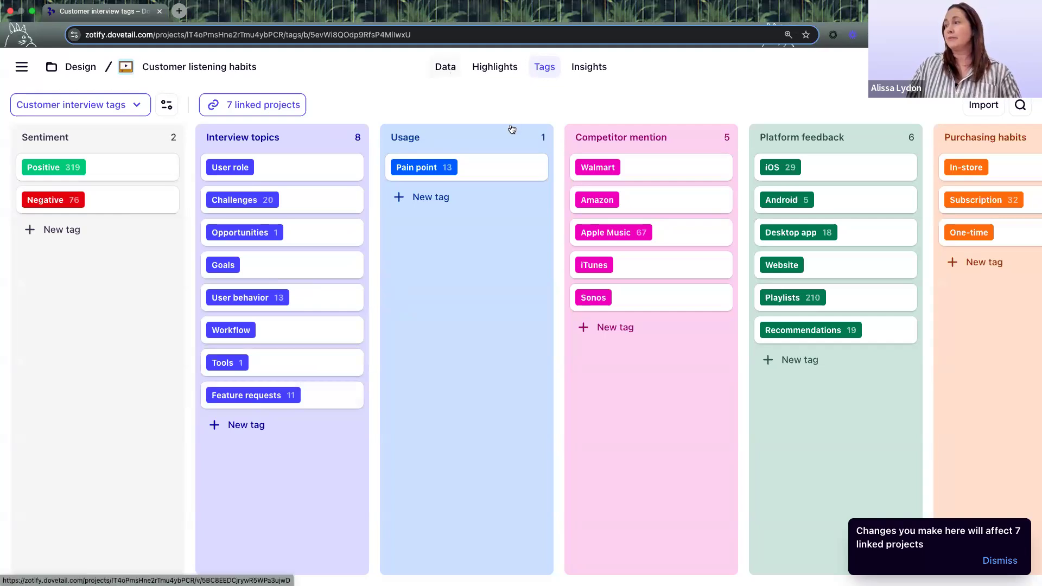
{"action": "left_click", "coordinate": [999, 561]}
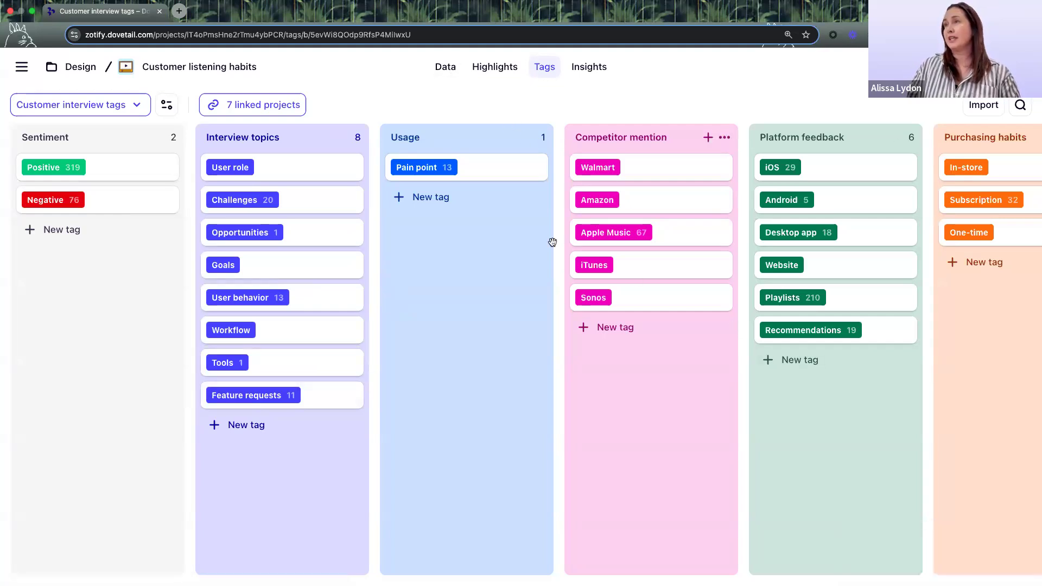
- Open the first interview in the project's data and look through its video and the opening of its transcript
{"action": "left_click", "coordinate": [445, 67]}
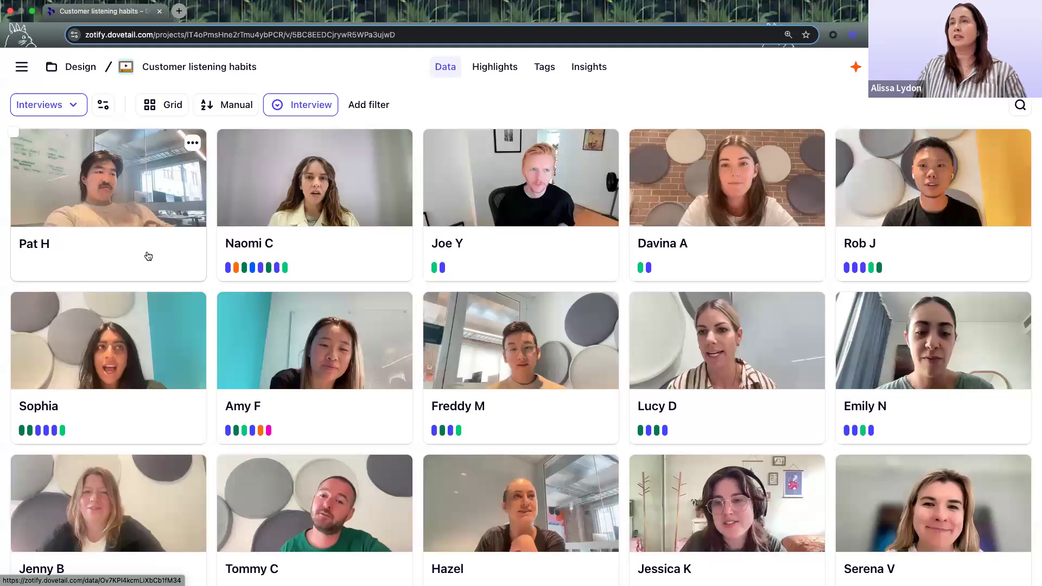
{"action": "left_click", "coordinate": [119, 255]}
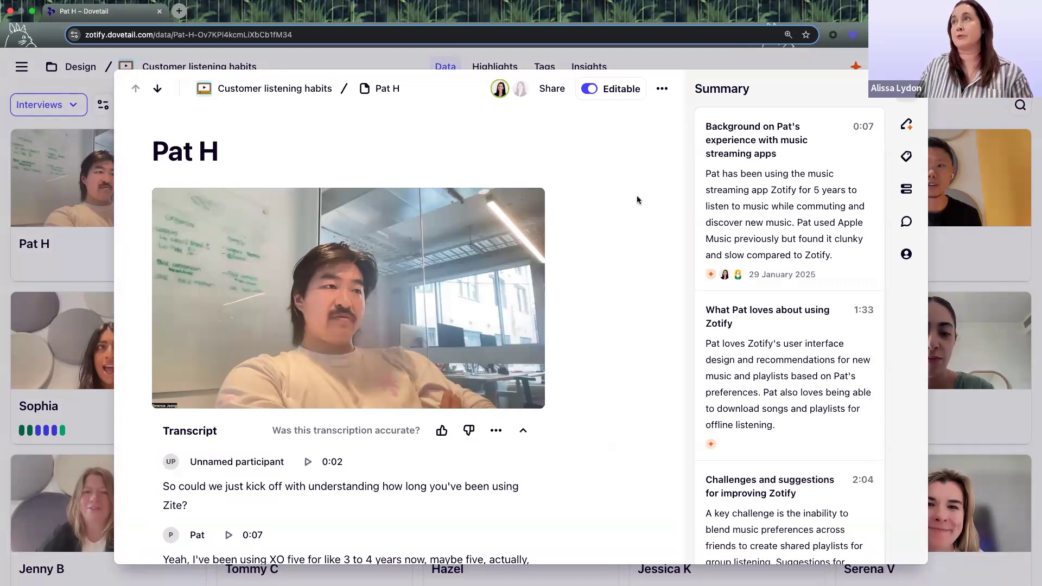
{"action": "scroll", "coordinate": [639, 204], "scroll_direction": "down", "scroll_amount": 5}
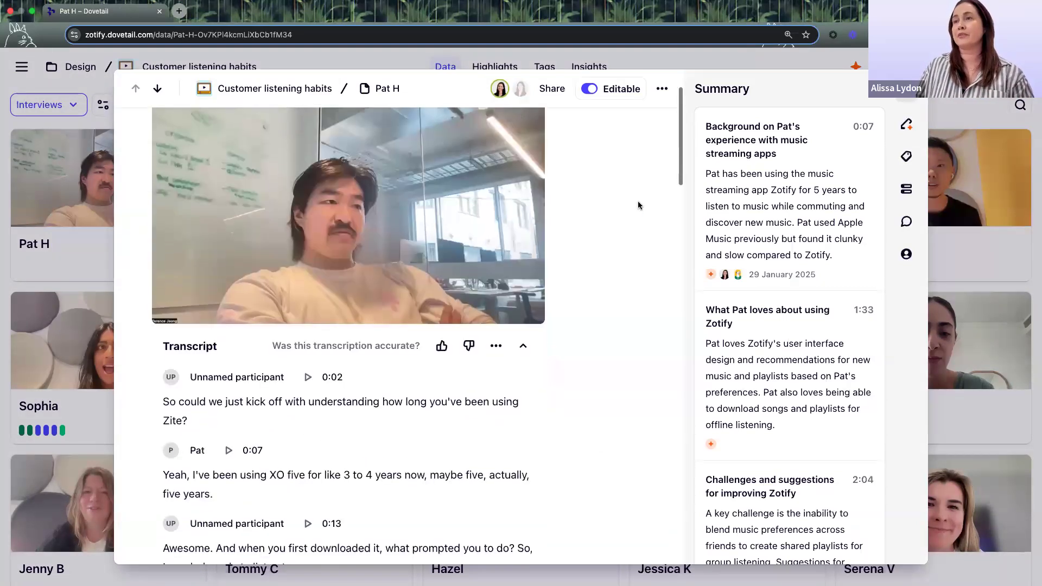
{"action": "scroll", "coordinate": [624, 217], "scroll_direction": "down", "scroll_amount": 2}
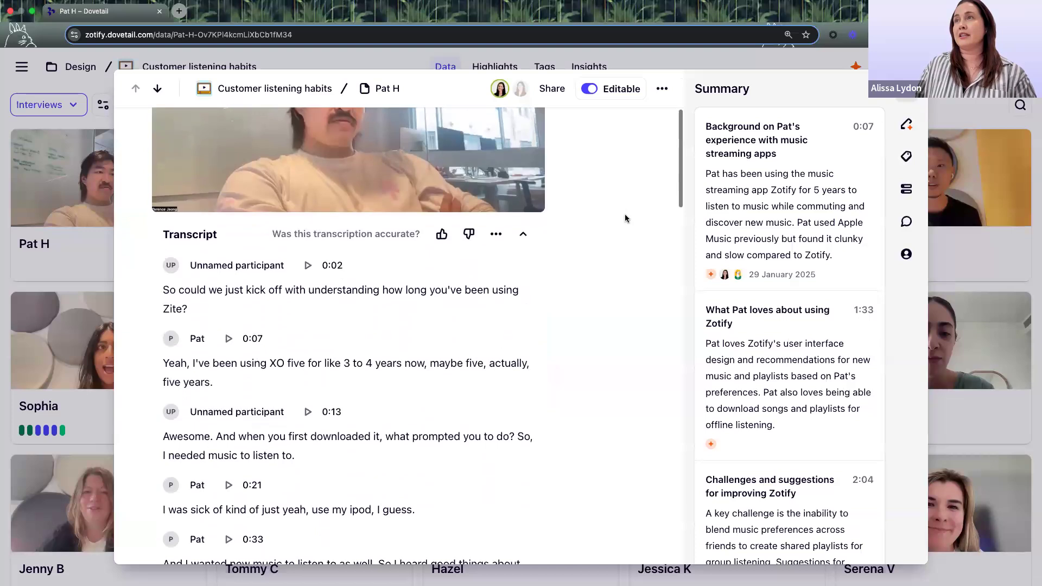
{"action": "scroll", "coordinate": [299, 218], "scroll_direction": "up", "scroll_amount": 4}
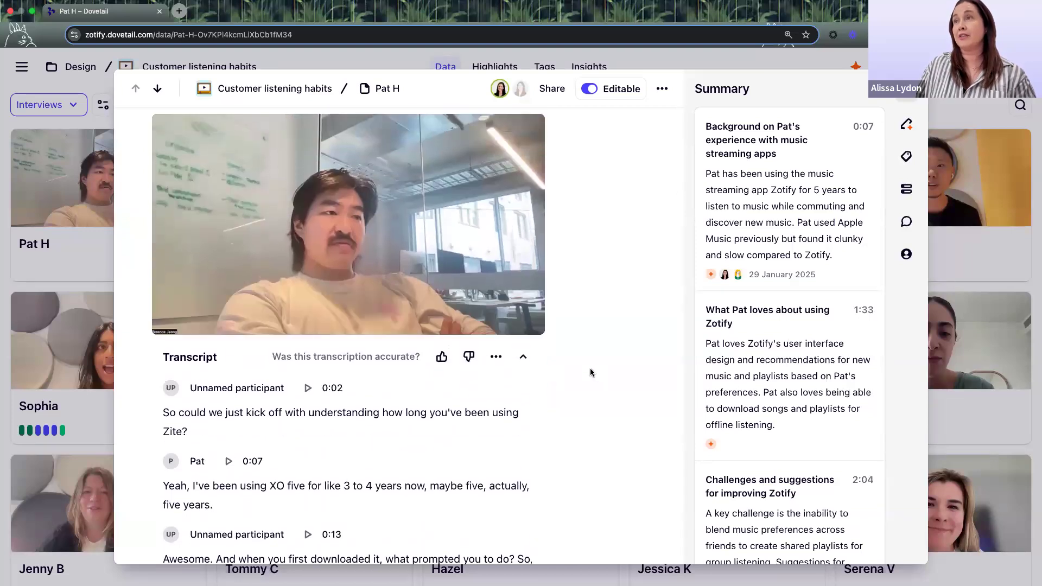
{"action": "scroll", "coordinate": [591, 367], "scroll_direction": "down", "scroll_amount": 2}
{"action": "scroll", "coordinate": [589, 369], "scroll_direction": "down", "scroll_amount": 5}
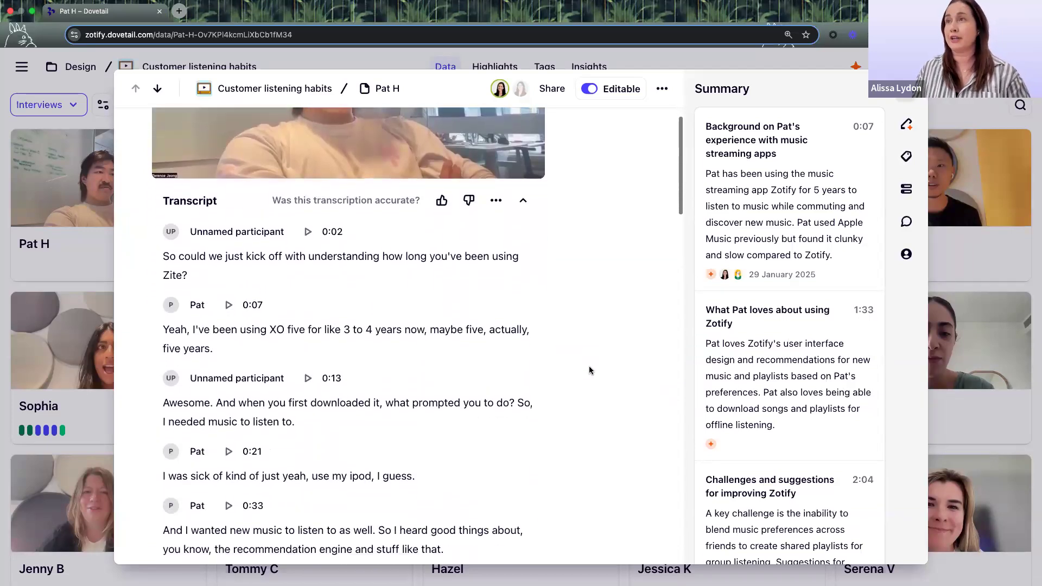
{"action": "scroll", "coordinate": [588, 366], "scroll_direction": "down", "scroll_amount": 3}
{"action": "scroll", "coordinate": [589, 365], "scroll_direction": "up", "scroll_amount": 3}
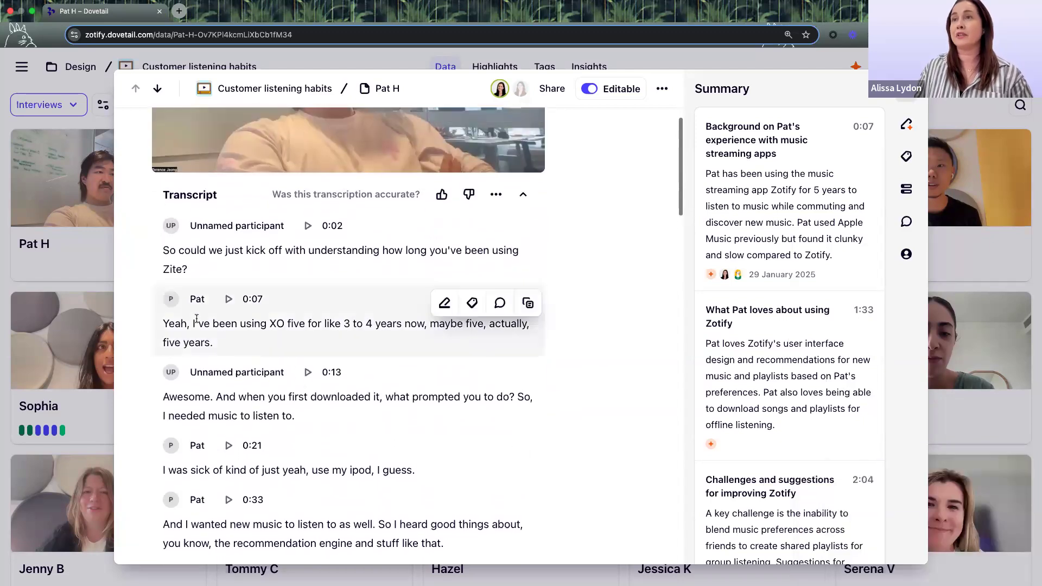
- Search by first name for a contact to link to the 0:07 speaker, and close the participant options without linking one
{"action": "left_click", "coordinate": [198, 300]}
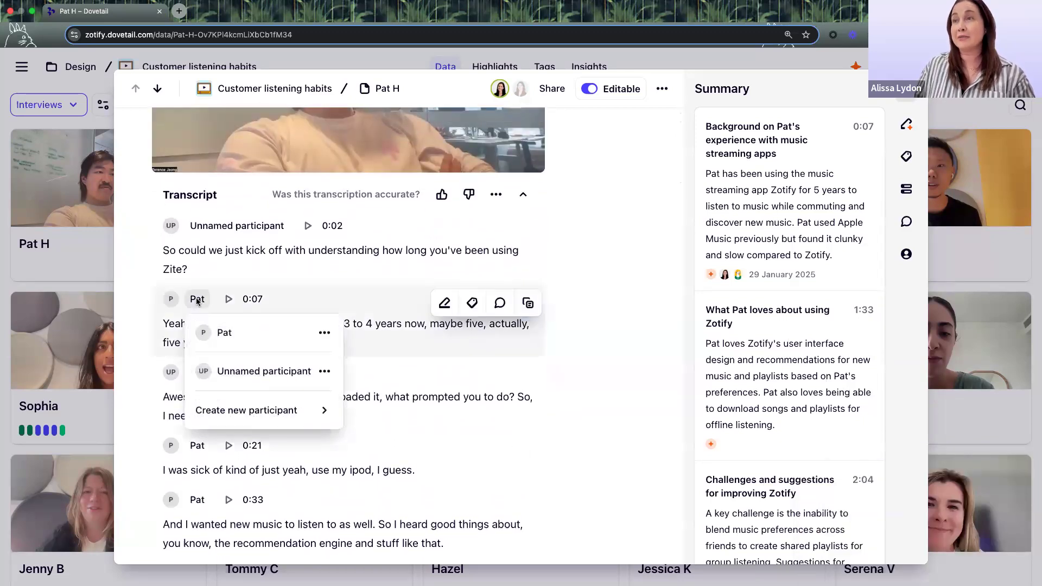
{"action": "left_click", "coordinate": [324, 333]}
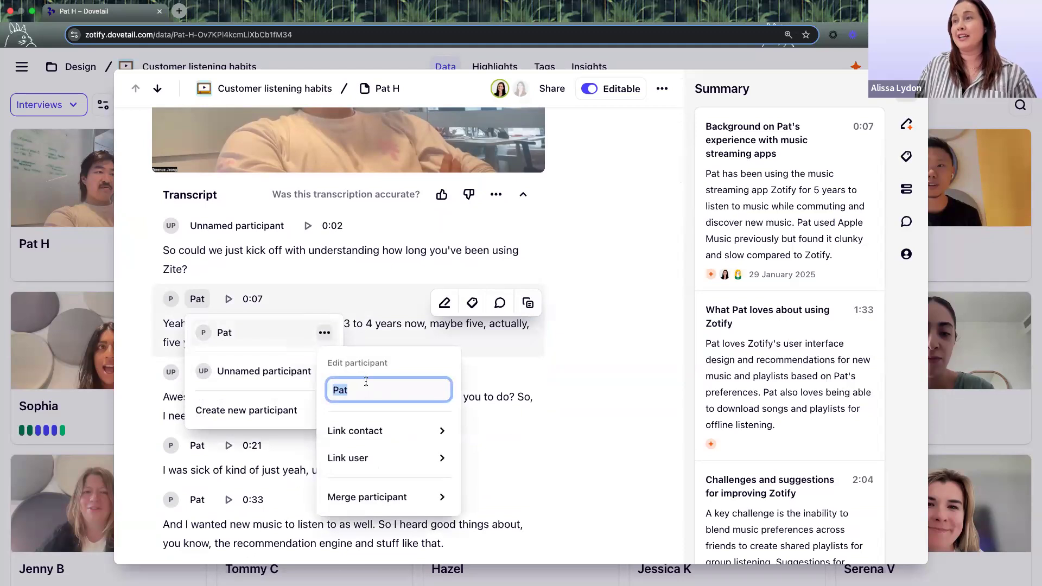
{"action": "mouse_move", "coordinate": [421, 431]}
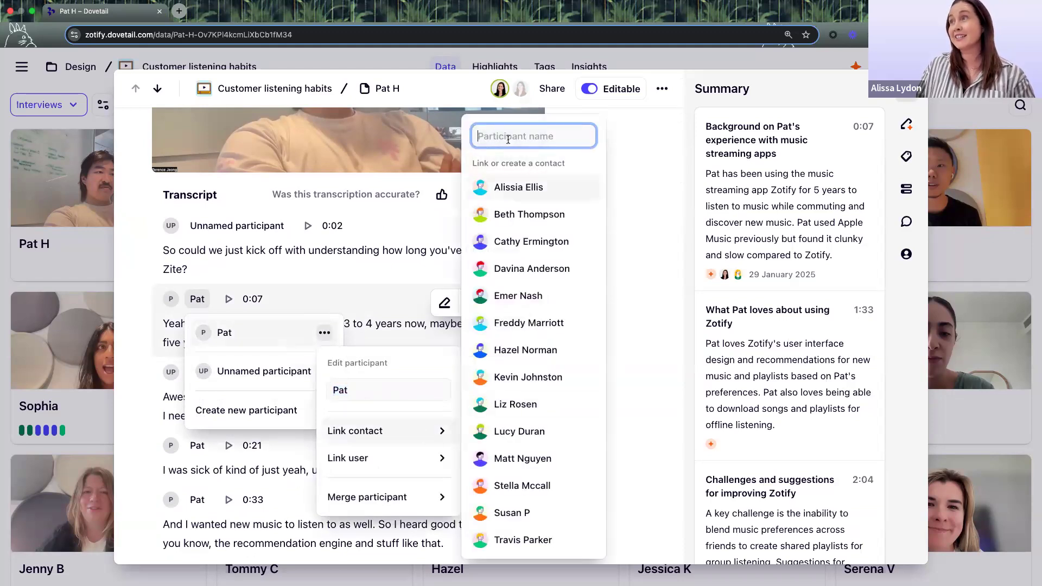
{"action": "type", "text": "Pat"}
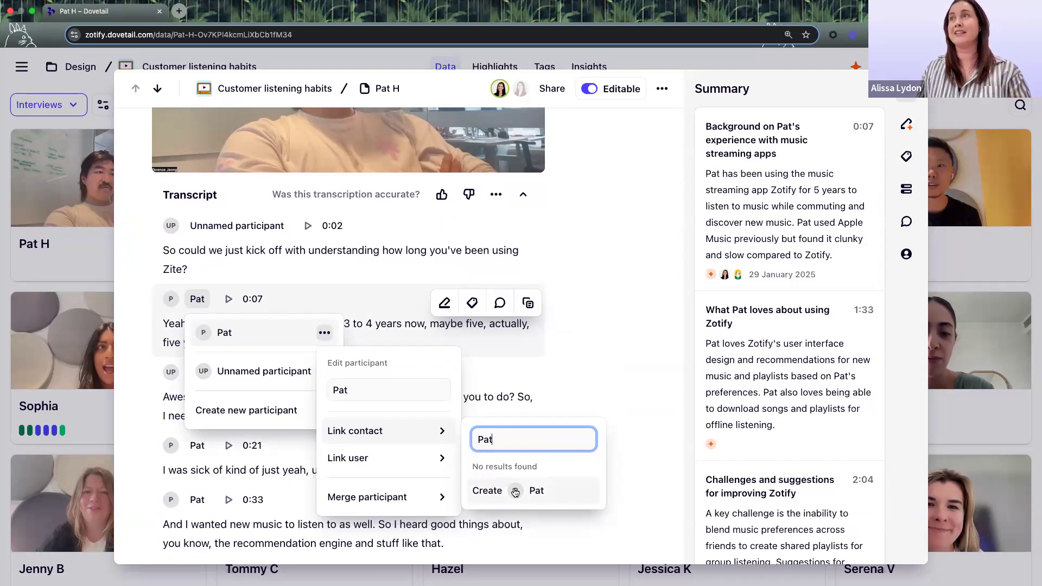
{"action": "left_click", "coordinate": [582, 376]}
{"action": "left_click", "coordinate": [419, 383]}
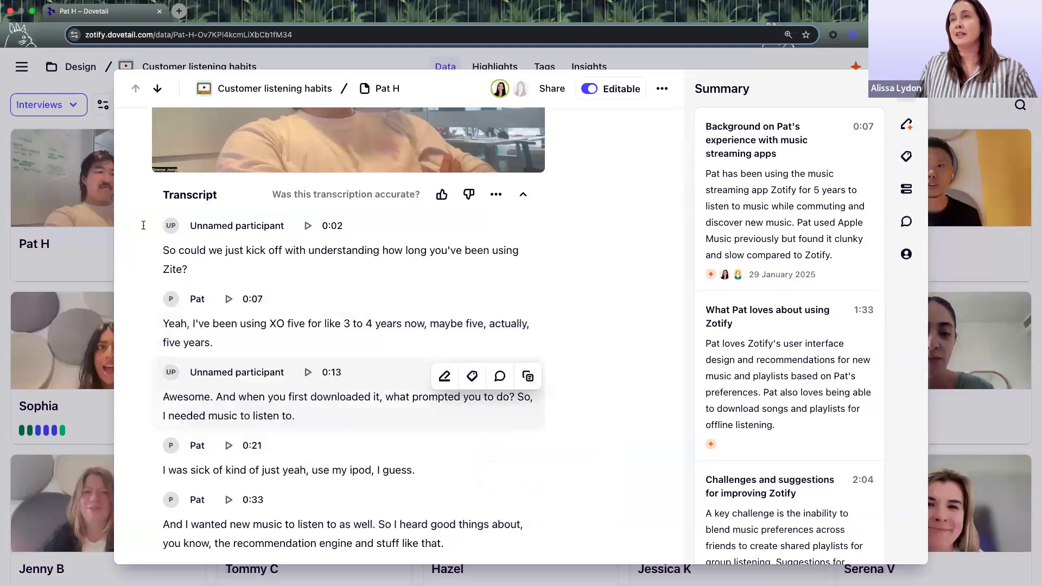
- Rename the unnamed participant at 0:02 in the transcript with the interviewer's first name
{"action": "left_click", "coordinate": [209, 230]}
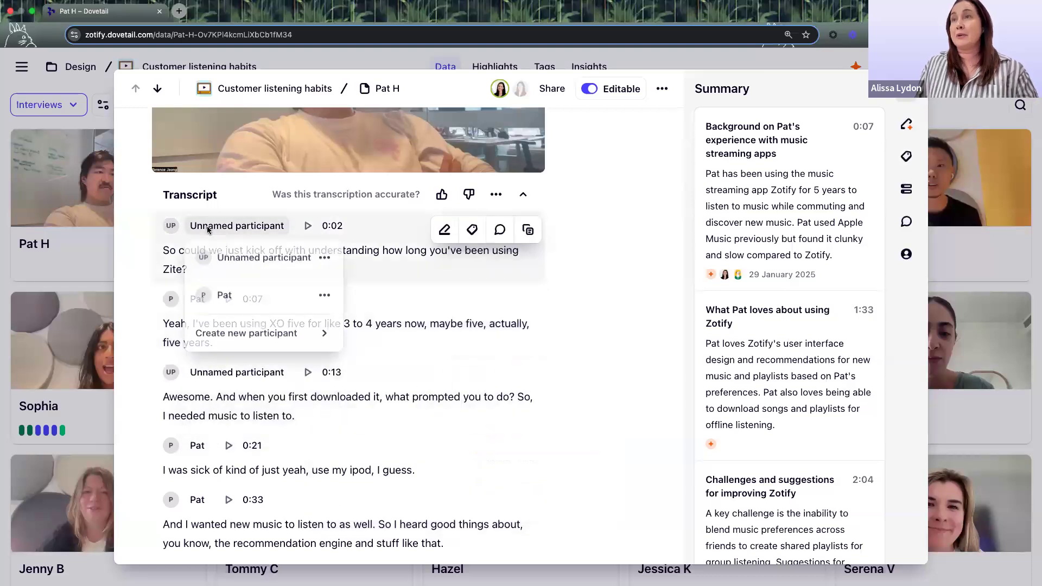
{"action": "left_click", "coordinate": [324, 260]}
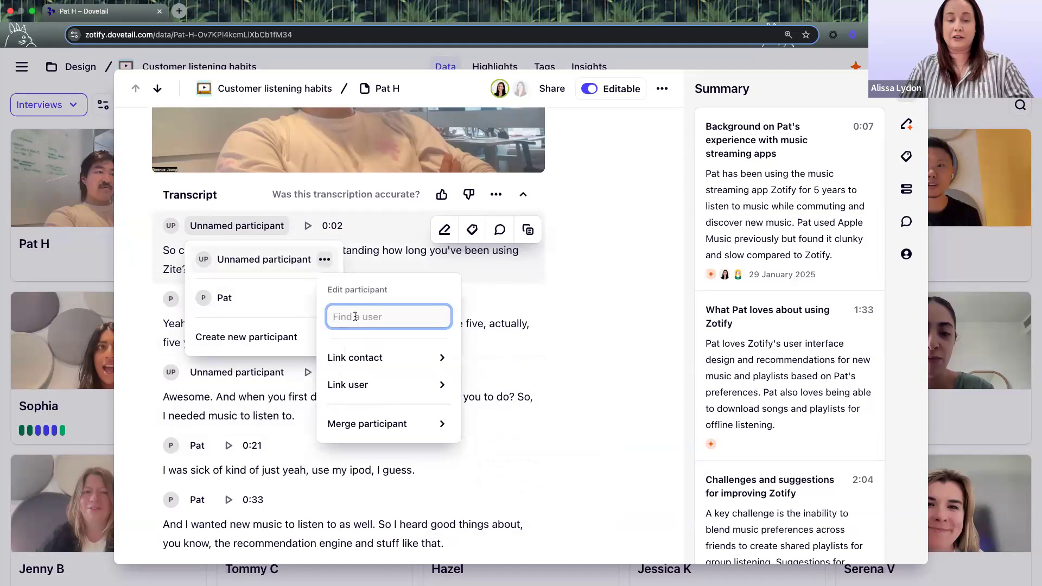
{"action": "type", "text": "Serena"}
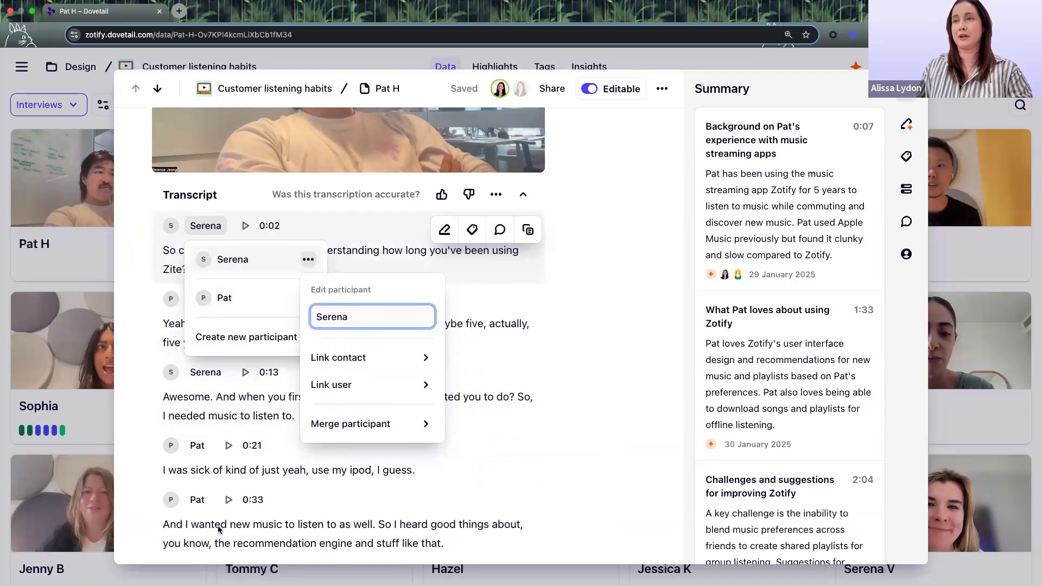
{"action": "left_click", "coordinate": [551, 375]}
{"action": "left_click", "coordinate": [465, 360]}
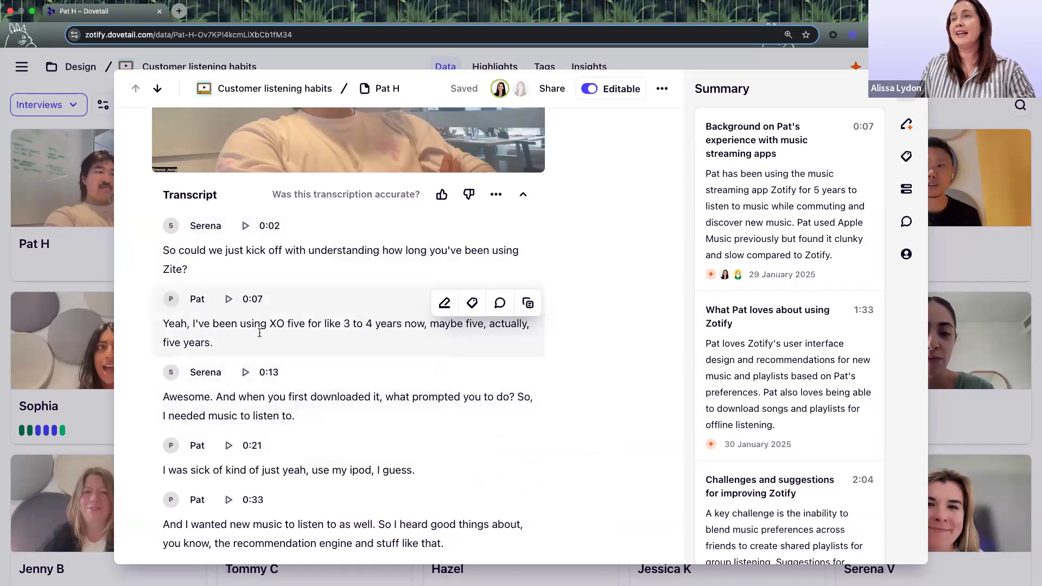
- Try adding text after "five years." in the 0:07 transcript passage and delete it again
{"action": "left_click", "coordinate": [222, 343]}
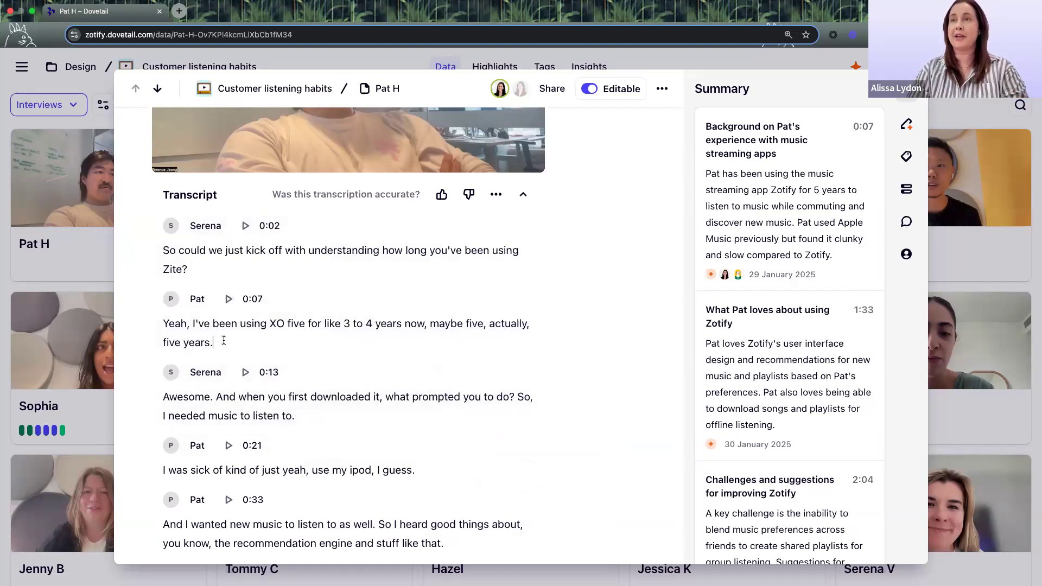
{"action": "type", "text": "conte"}
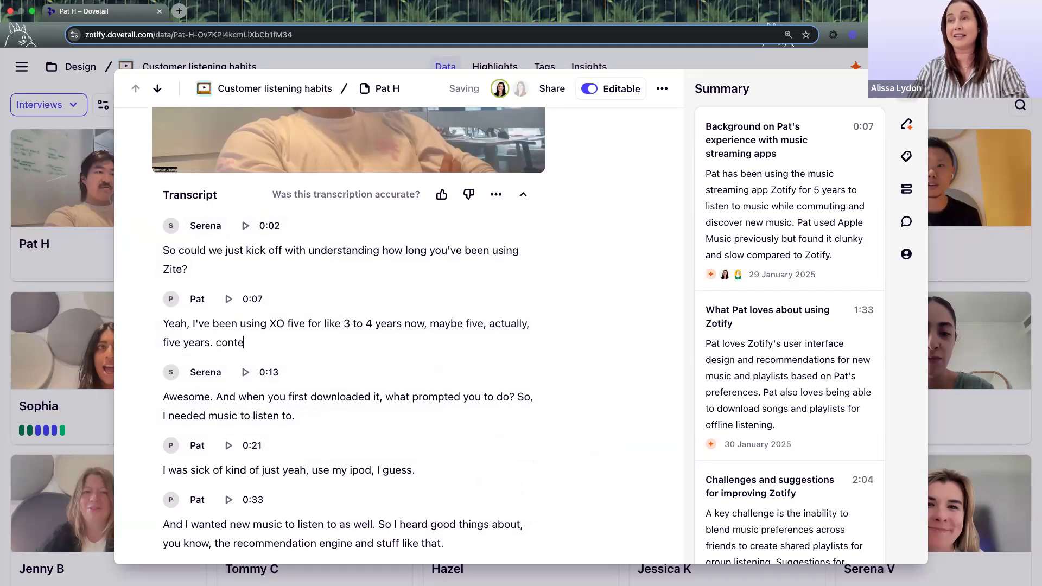
{"action": "type", "text": "x"}
{"action": "key", "text": "BackSpace"}
{"action": "key", "text": "BackSpace"}
{"action": "key", "text": "BackSpace"}
{"action": "key", "text": "BackSpace"}
{"action": "key", "text": "BackSpace"}
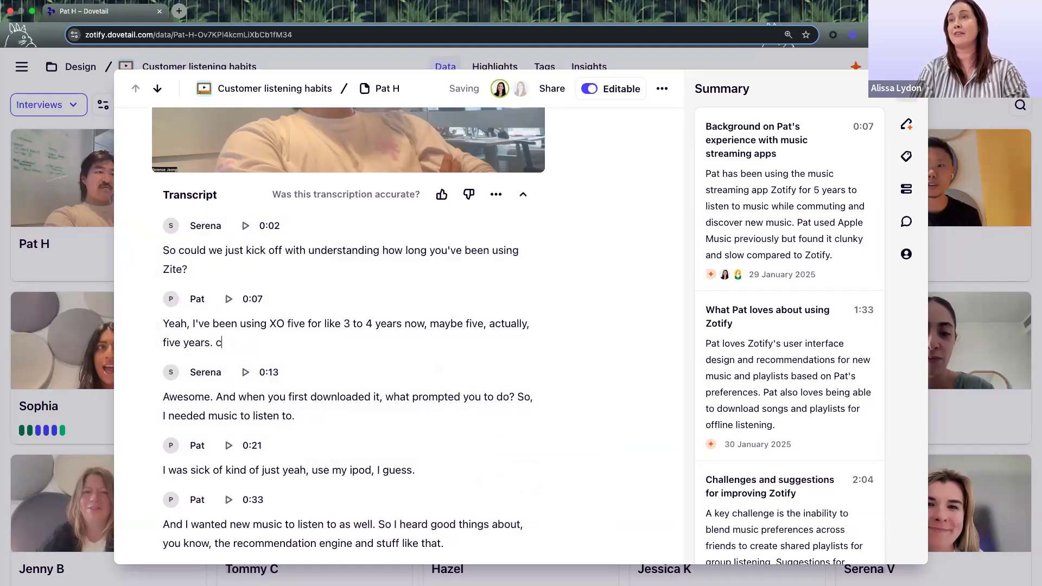
- View the tag groups for "3 to 4 years now" at 0:07, and draft and cancel a comment mentioning a colleague with "take a look at this"
{"action": "left_click_drag", "start_coordinate": [344, 324], "coordinate": [426, 324]}
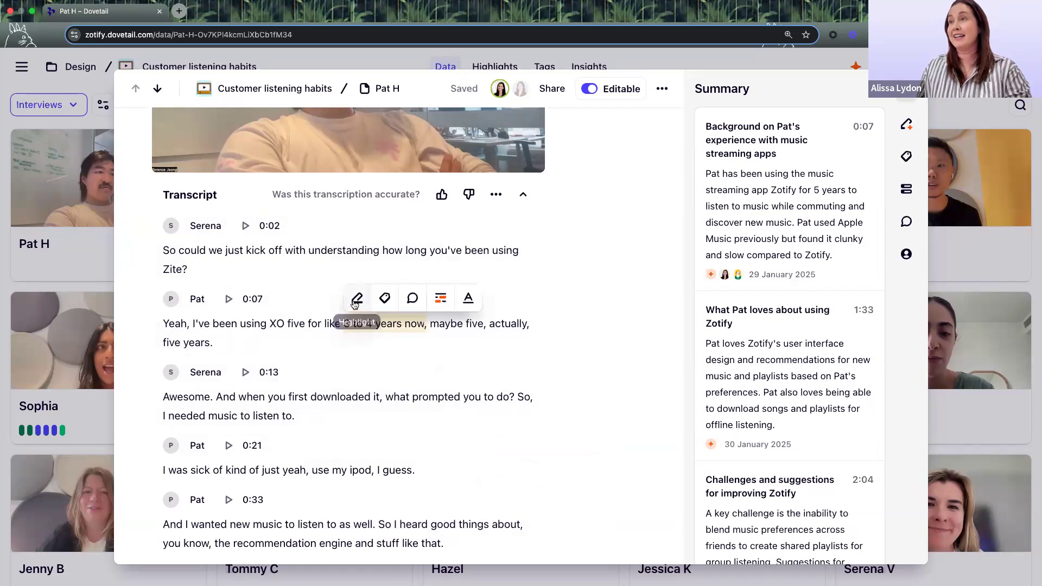
{"action": "left_click", "coordinate": [383, 300]}
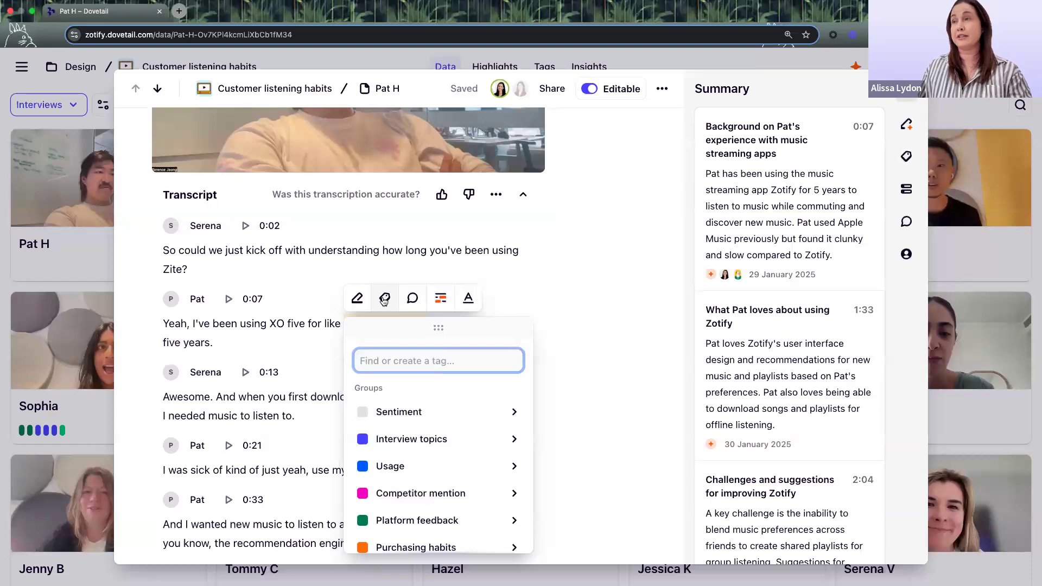
{"action": "left_click", "coordinate": [412, 299]}
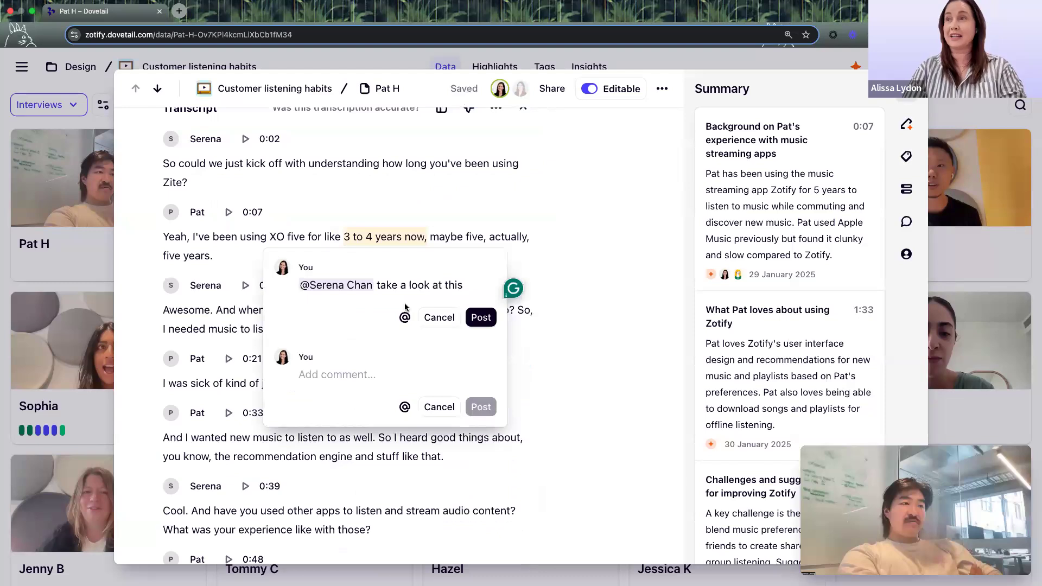
{"action": "type", "text": "@"}
{"action": "key", "text": "BackSpace"}
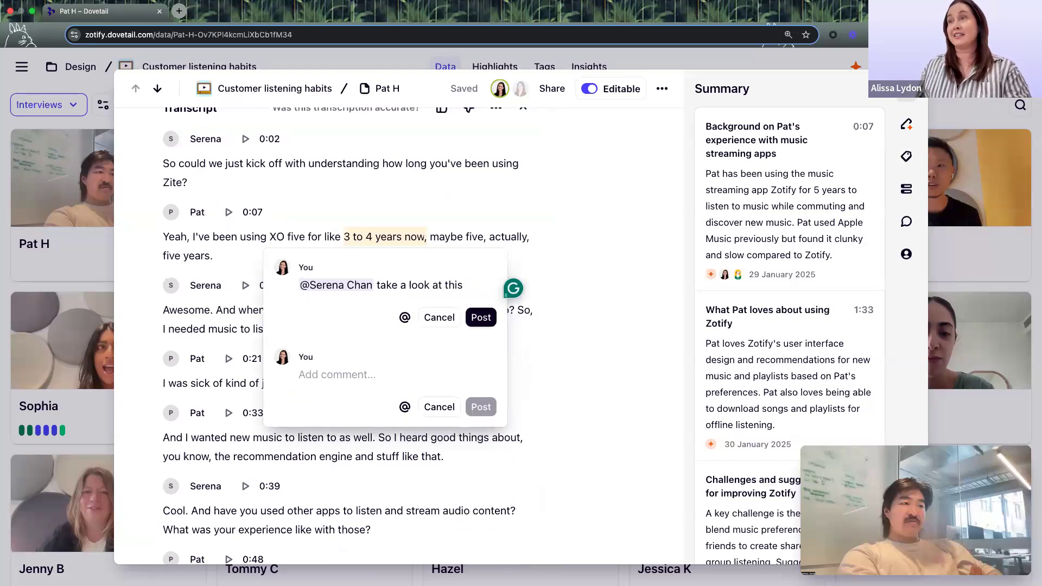
{"action": "left_click", "coordinate": [436, 320]}
{"action": "left_click", "coordinate": [383, 355]}
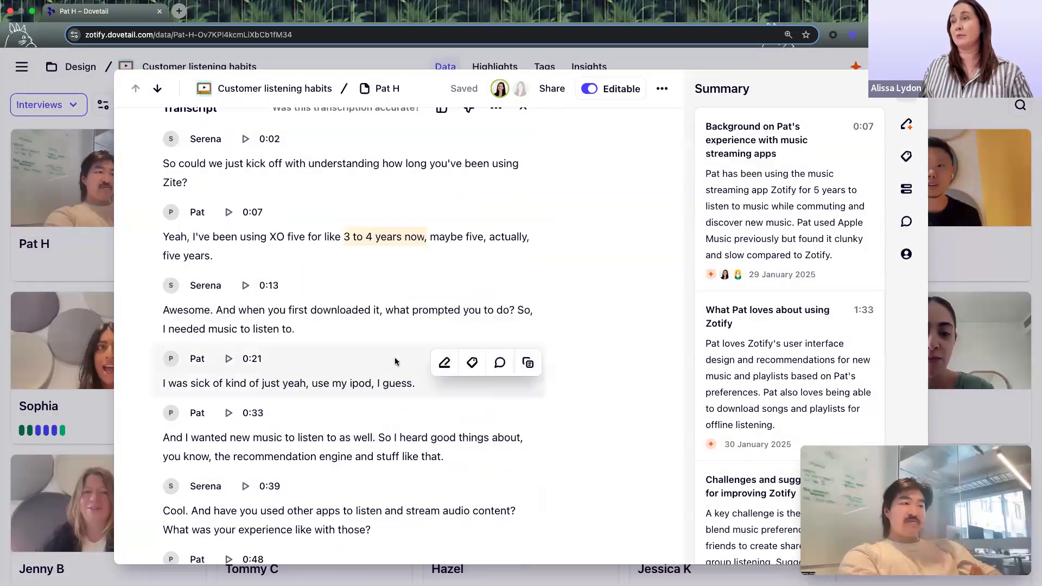
- Check the video blur and audio and transcript redaction options for "3 to 4 years now", and cancel the redaction
{"action": "left_click", "coordinate": [349, 238]}
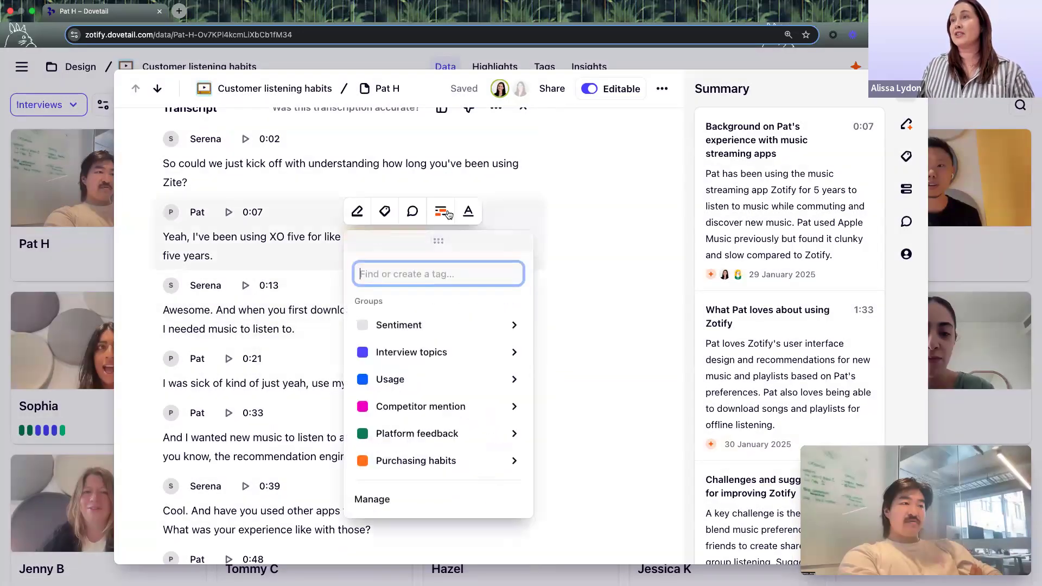
{"action": "left_click", "coordinate": [440, 214]}
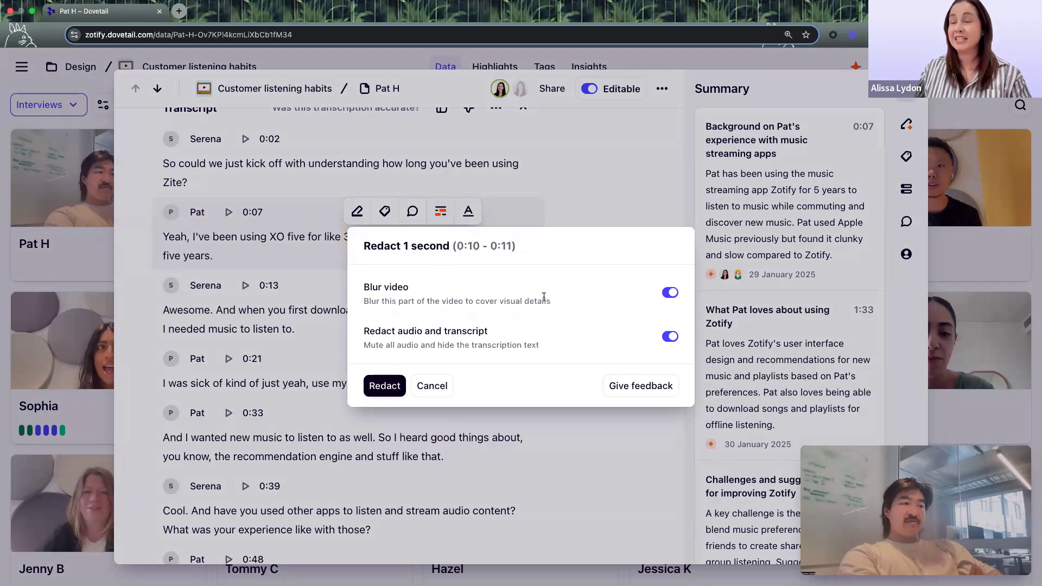
{"action": "left_click", "coordinate": [432, 386]}
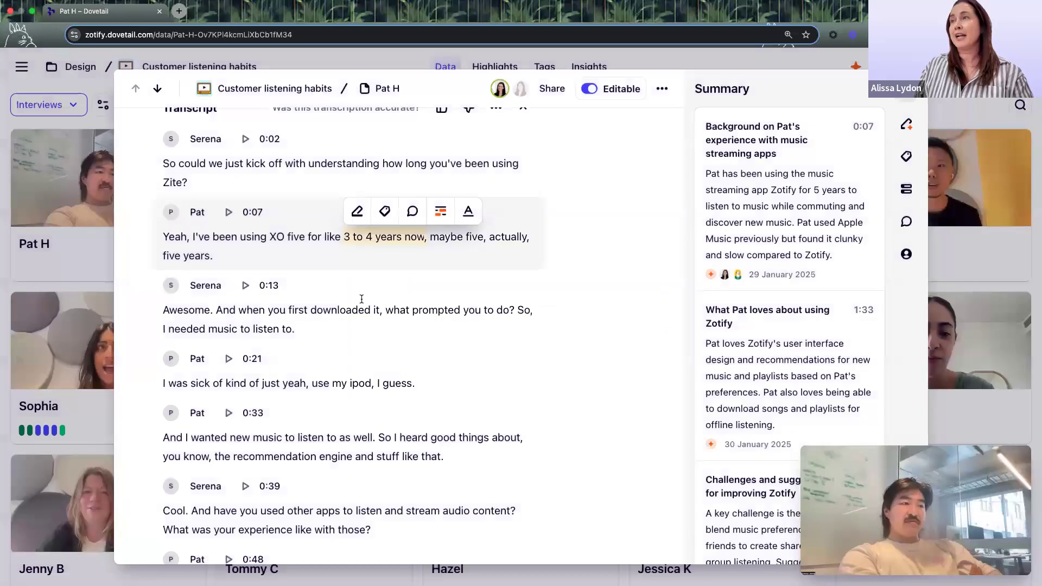
{"action": "left_click", "coordinate": [325, 332]}
- Return to the start of the interview and read through the sections of its Summary
{"action": "scroll", "coordinate": [325, 332], "scroll_direction": "down", "scroll_amount": 3}
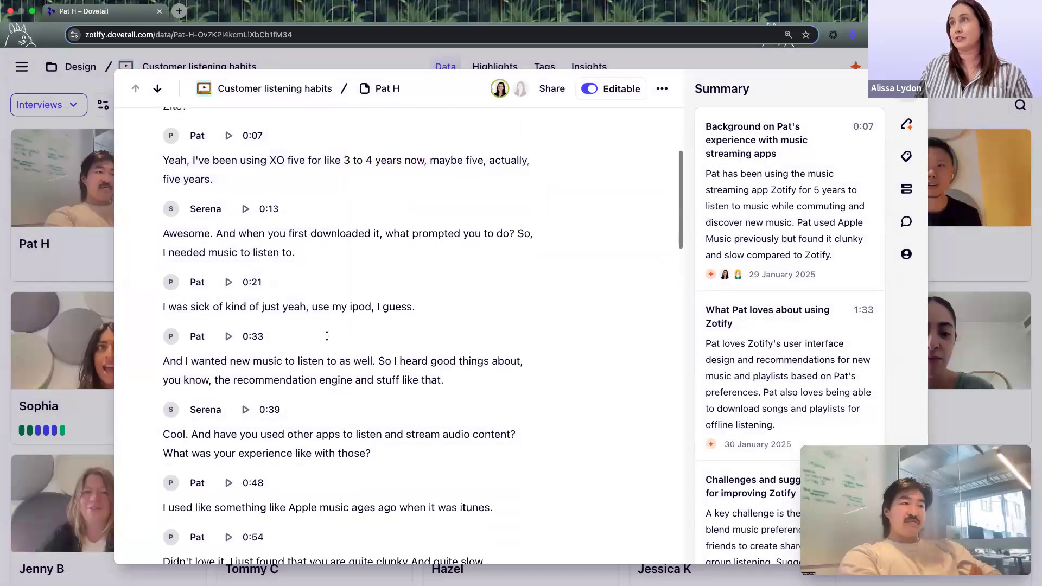
{"action": "scroll", "coordinate": [325, 334], "scroll_direction": "up", "scroll_amount": 5}
{"action": "scroll", "coordinate": [325, 335], "scroll_direction": "up", "scroll_amount": 2}
{"action": "scroll", "coordinate": [339, 329], "scroll_direction": "up", "scroll_amount": 5}
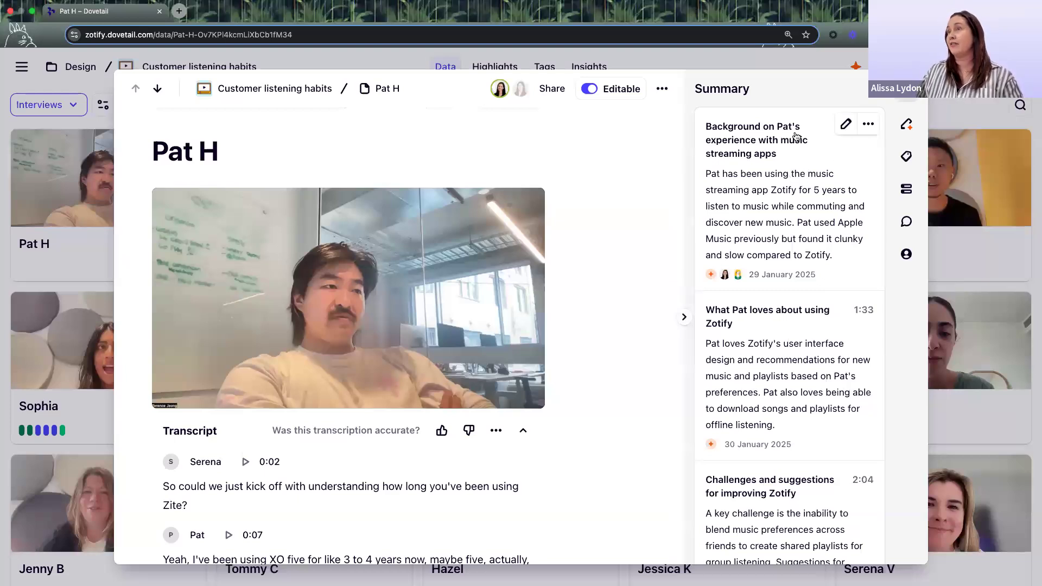
{"action": "scroll", "coordinate": [797, 135], "scroll_direction": "down", "scroll_amount": 1}
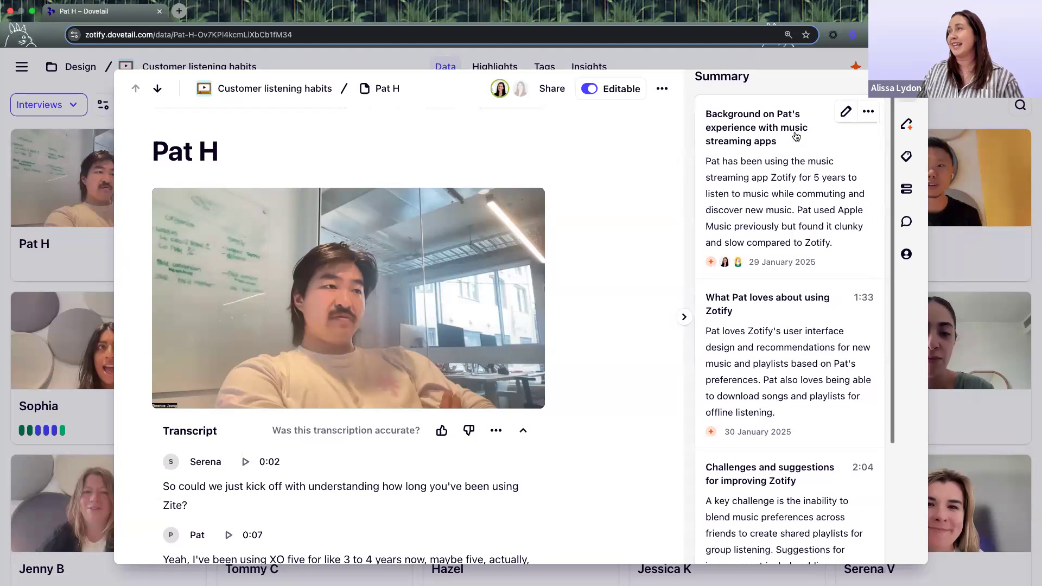
{"action": "scroll", "coordinate": [796, 136], "scroll_direction": "down", "scroll_amount": 1}
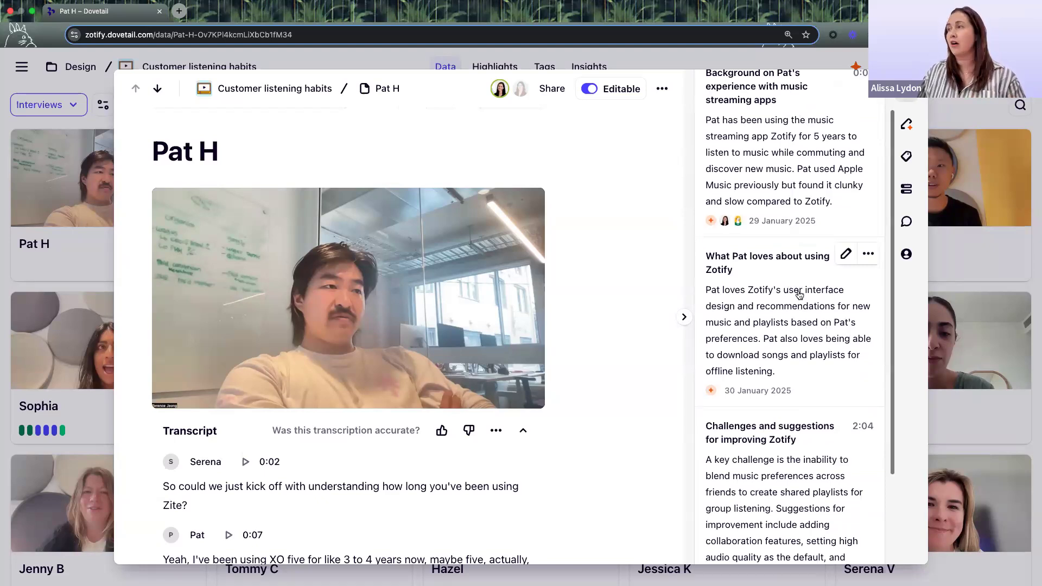
- Jump to the transcript passage behind the summary section "Challenges and suggestions for improving Zotify"
{"action": "left_click", "coordinate": [792, 442]}
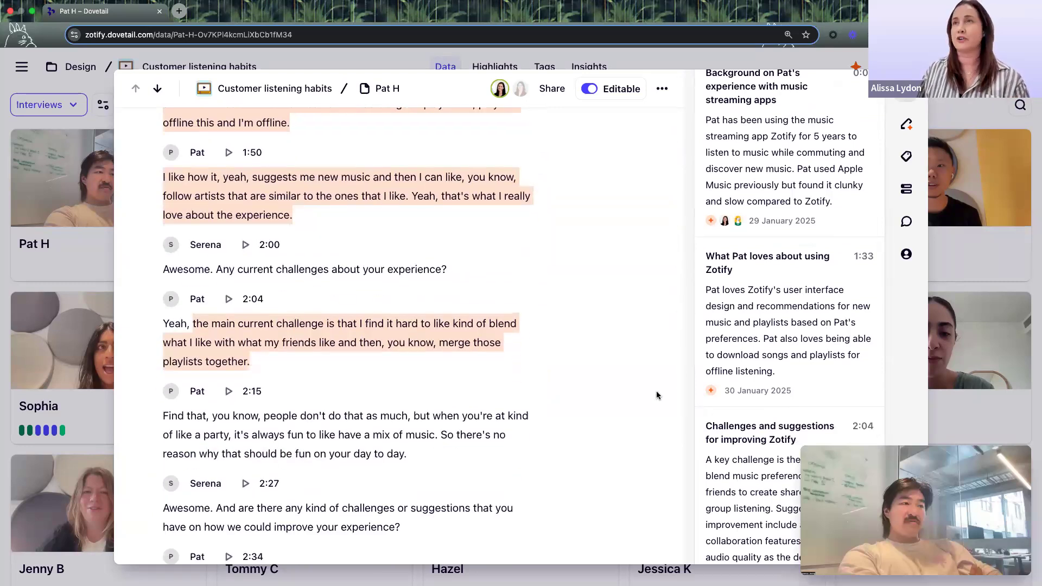
{"action": "scroll", "coordinate": [777, 362], "scroll_direction": "up", "scroll_amount": 1}
{"action": "scroll", "coordinate": [777, 363], "scroll_direction": "up", "scroll_amount": 1}
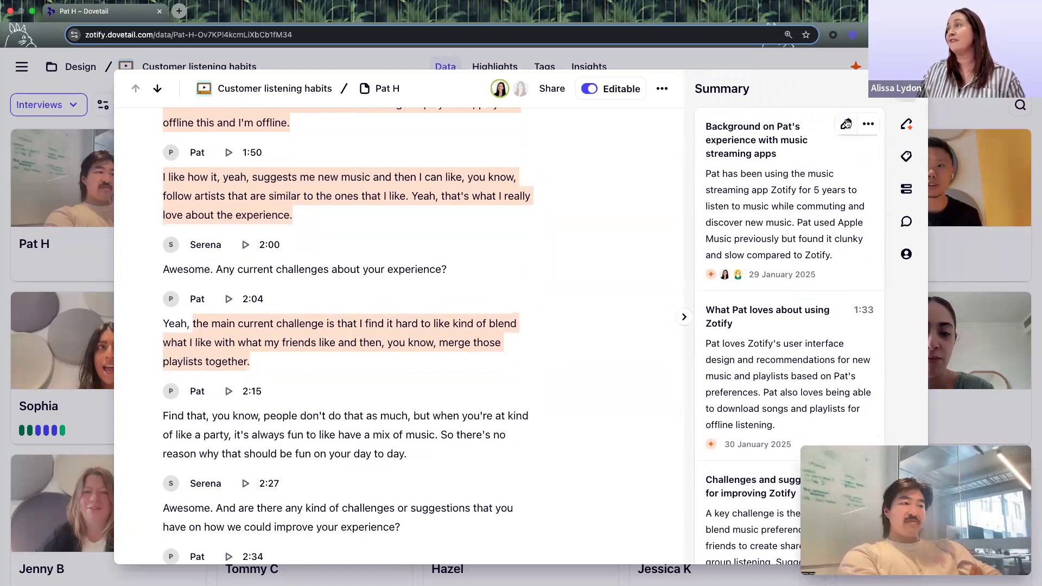
- Try adding "context" at the end of the summary's background section on music streaming apps and delete it again
{"action": "triple_click", "coordinate": [839, 255]}
{"action": "left_click", "coordinate": [839, 255]}
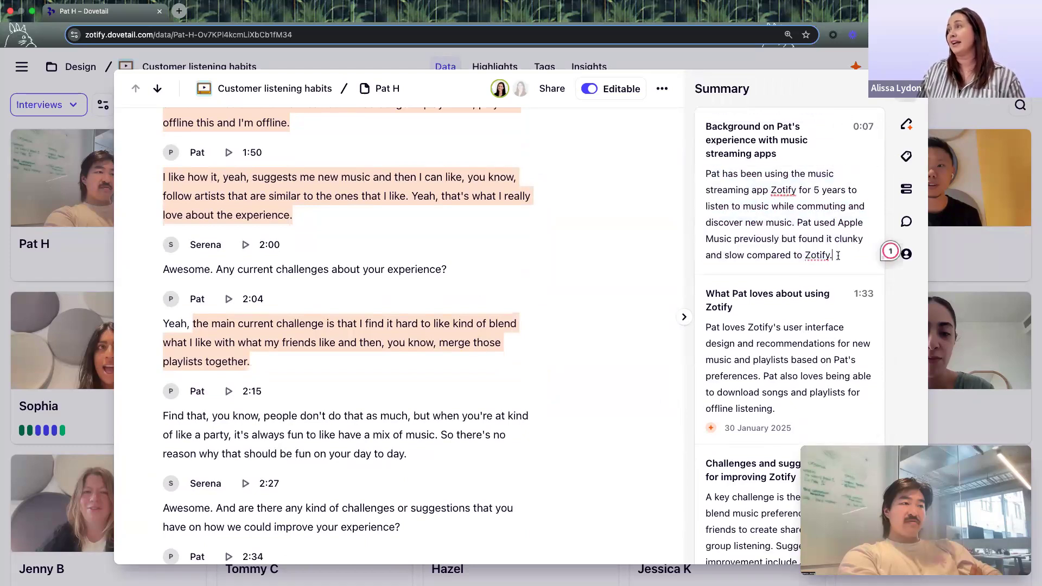
{"action": "type", "text": "context"}
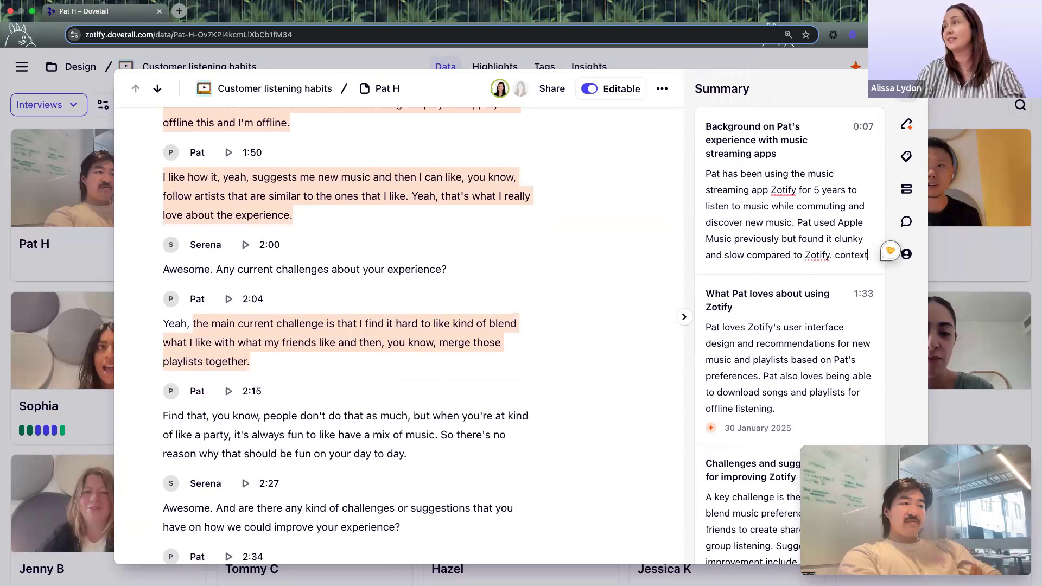
{"action": "key", "text": "BackSpace"}
{"action": "key", "text": "BackSpace"}
{"action": "key", "text": "BackSpace"}
{"action": "key", "text": "BackSpace"}
{"action": "key", "text": "BackSpace"}
{"action": "key", "text": "BackSpace"}
{"action": "key", "text": "BackSpace"}
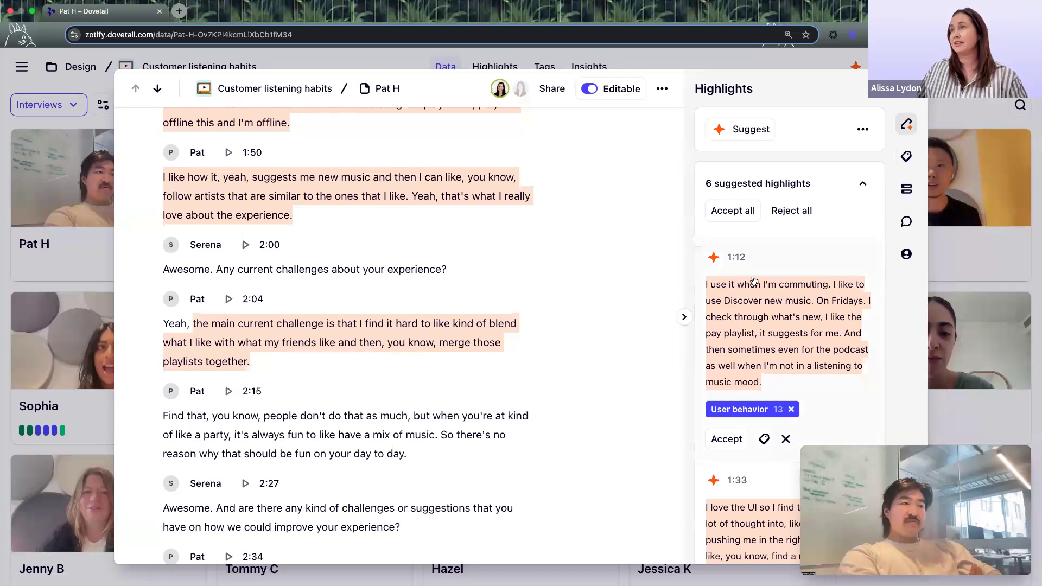
- Examine the interview's suggested highlights and their tags from 1:12 through 2:04
{"action": "scroll", "coordinate": [524, 293], "scroll_direction": "up", "scroll_amount": 10}
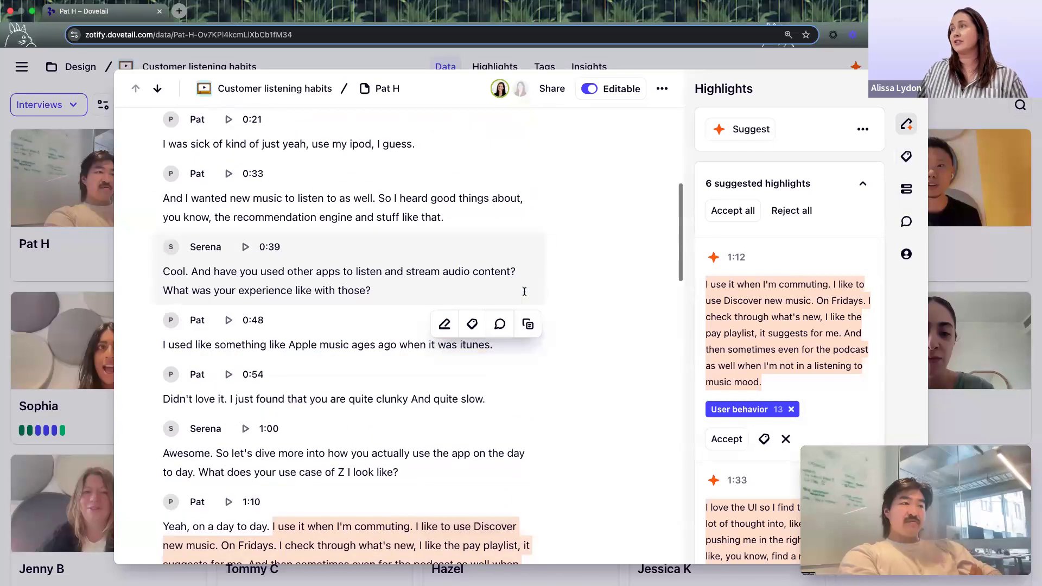
{"action": "scroll", "coordinate": [525, 291], "scroll_direction": "up", "scroll_amount": 10}
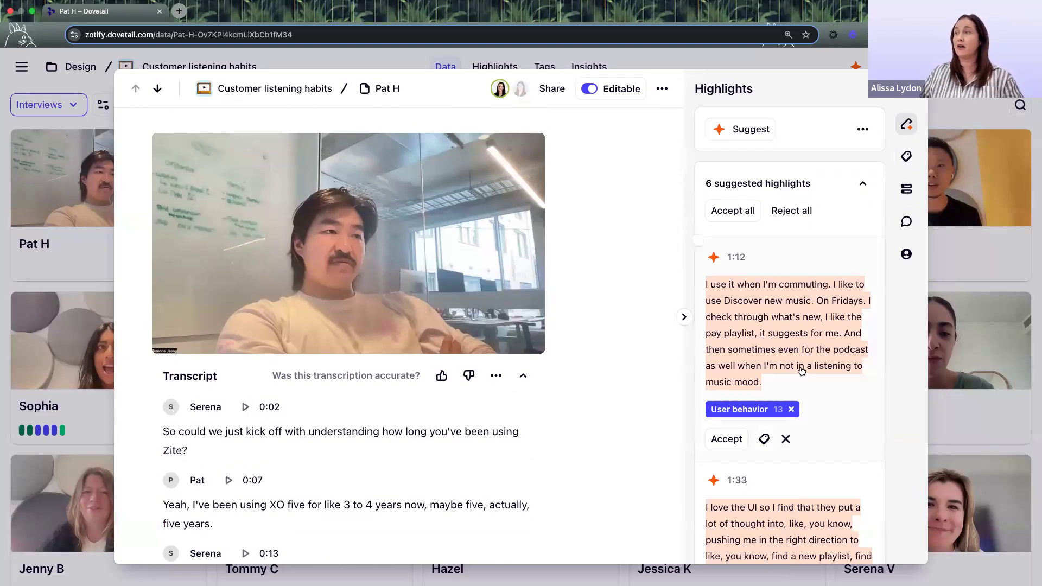
{"action": "scroll", "coordinate": [782, 337], "scroll_direction": "down", "scroll_amount": 3}
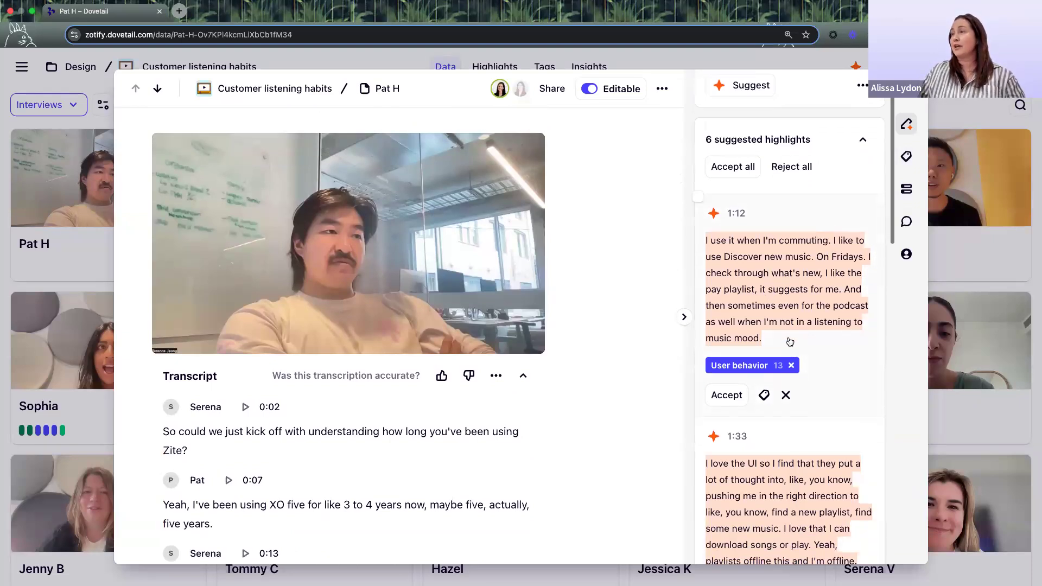
{"action": "scroll", "coordinate": [776, 293], "scroll_direction": "down", "scroll_amount": 5}
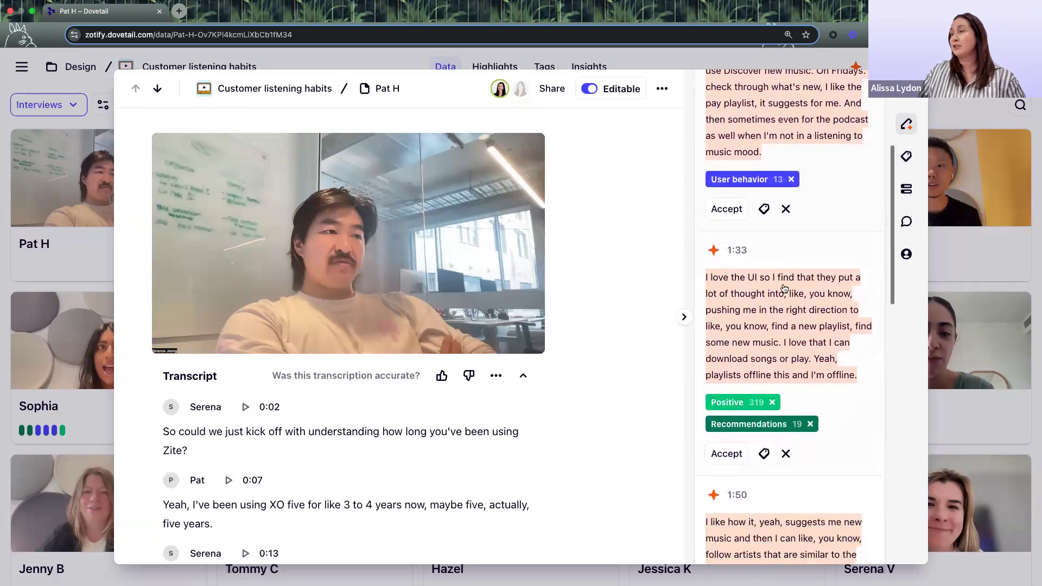
{"action": "scroll", "coordinate": [784, 287], "scroll_direction": "down", "scroll_amount": 3}
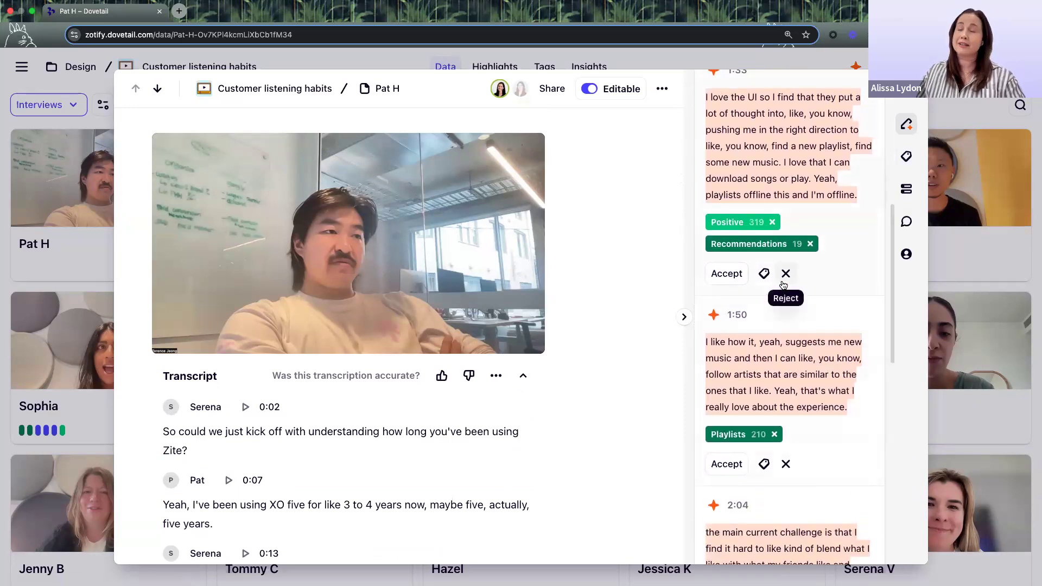
{"action": "scroll", "coordinate": [783, 286], "scroll_direction": "up", "scroll_amount": 8}
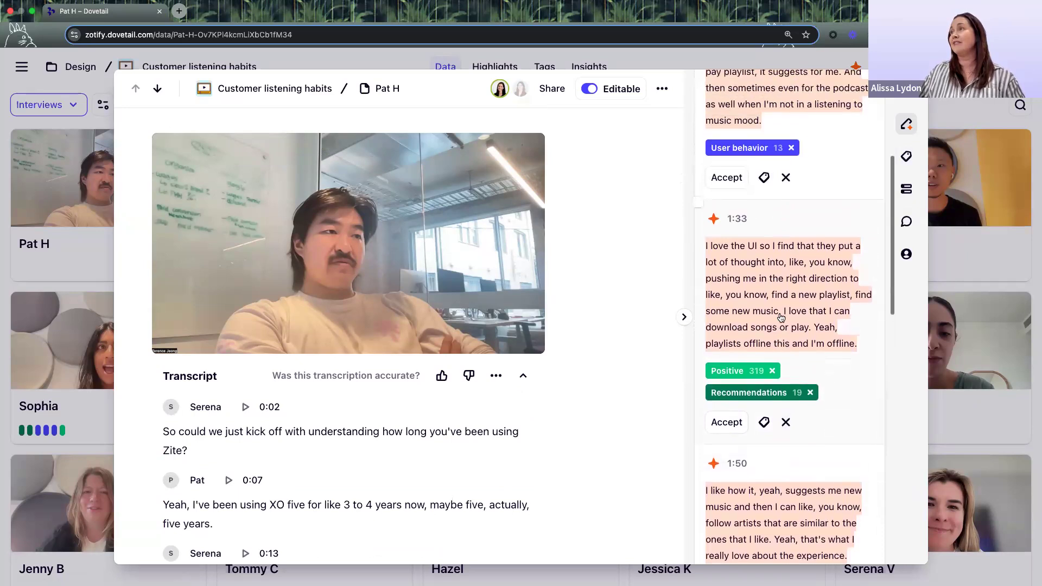
{"action": "scroll", "coordinate": [781, 317], "scroll_direction": "up", "scroll_amount": 1}
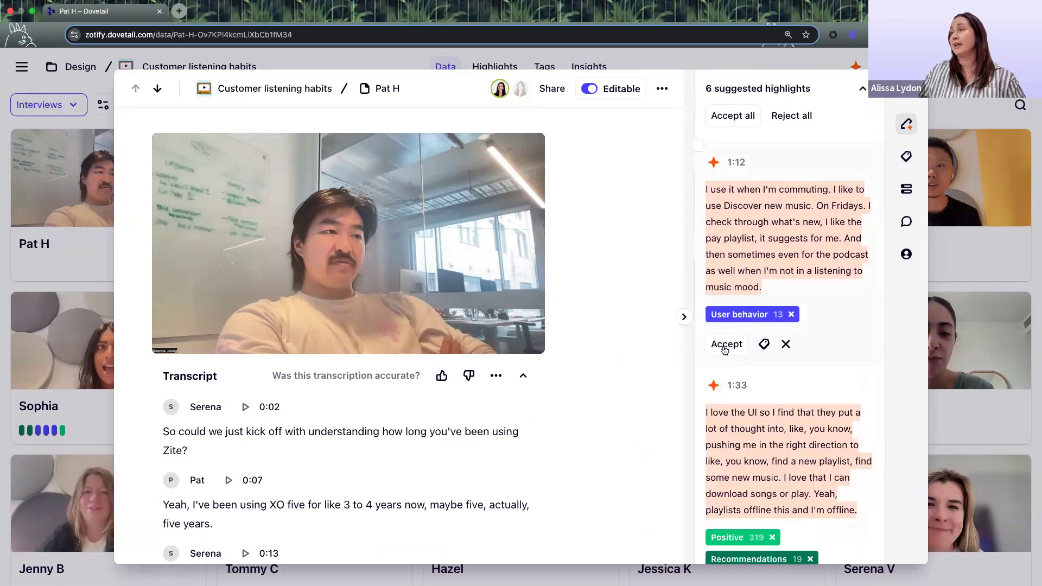
- View the available tag groups for the suggested 1:12 highlight without changing its tags
{"action": "left_click", "coordinate": [764, 344]}
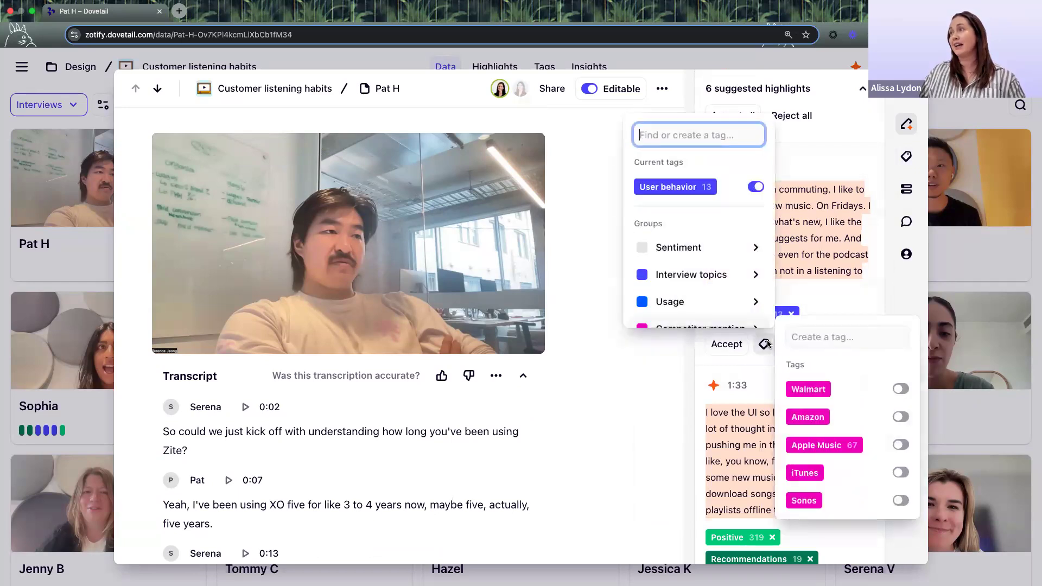
{"action": "left_click", "coordinate": [817, 300]}
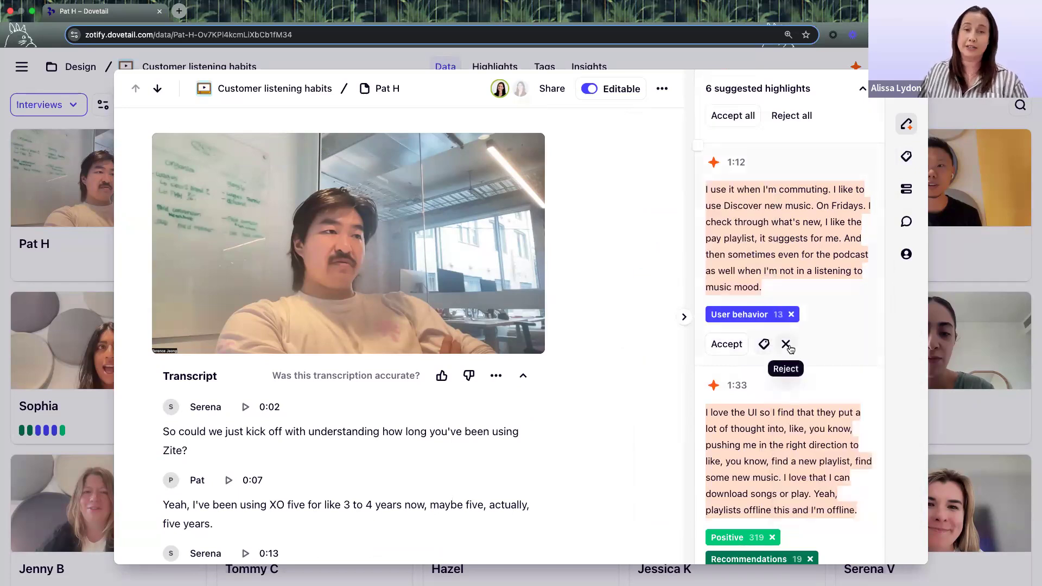
{"action": "scroll", "coordinate": [789, 348], "scroll_direction": "up", "scroll_amount": 3}
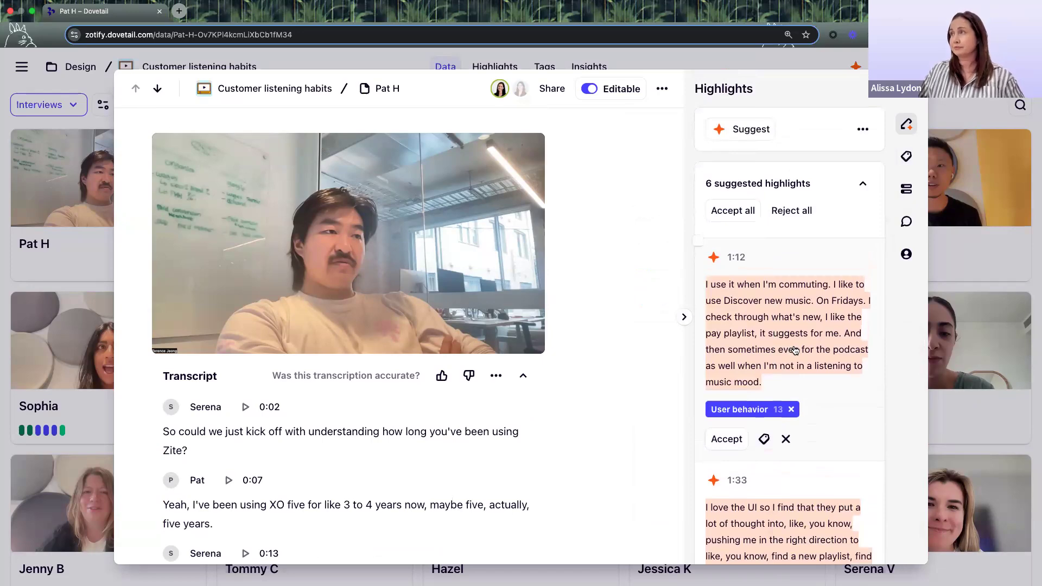
- Accept all suggested highlights and copy the link to the 1:12 "User behavior" highlight from its sharing options
{"action": "left_click", "coordinate": [737, 216]}
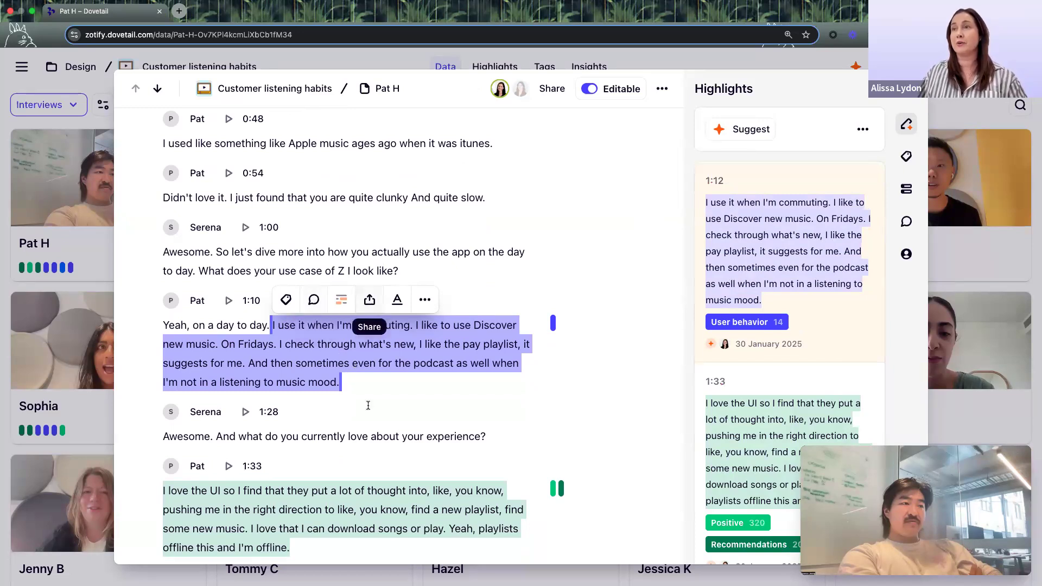
{"action": "left_click", "coordinate": [369, 302]}
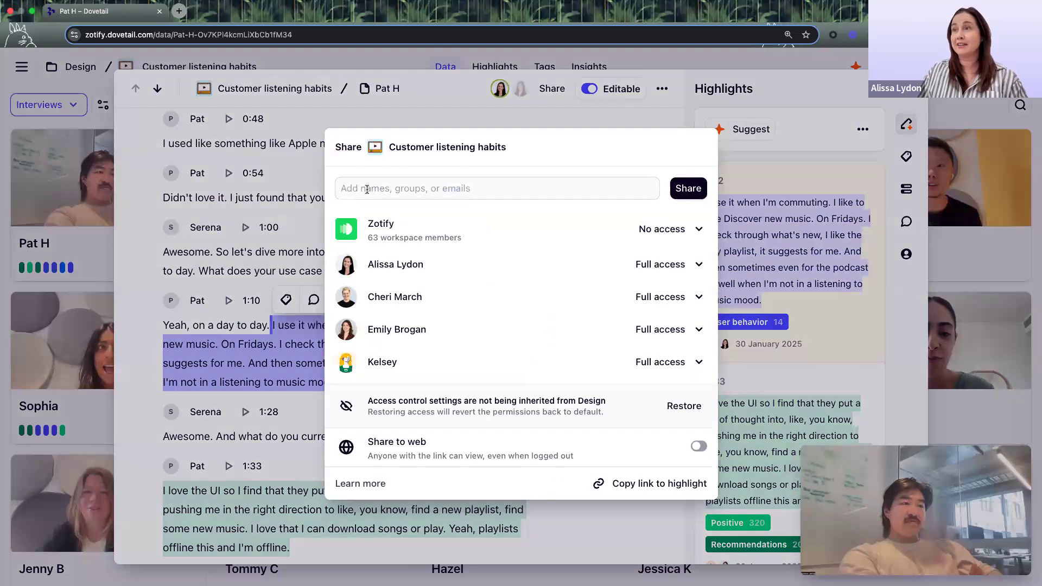
{"action": "left_click", "coordinate": [667, 485]}
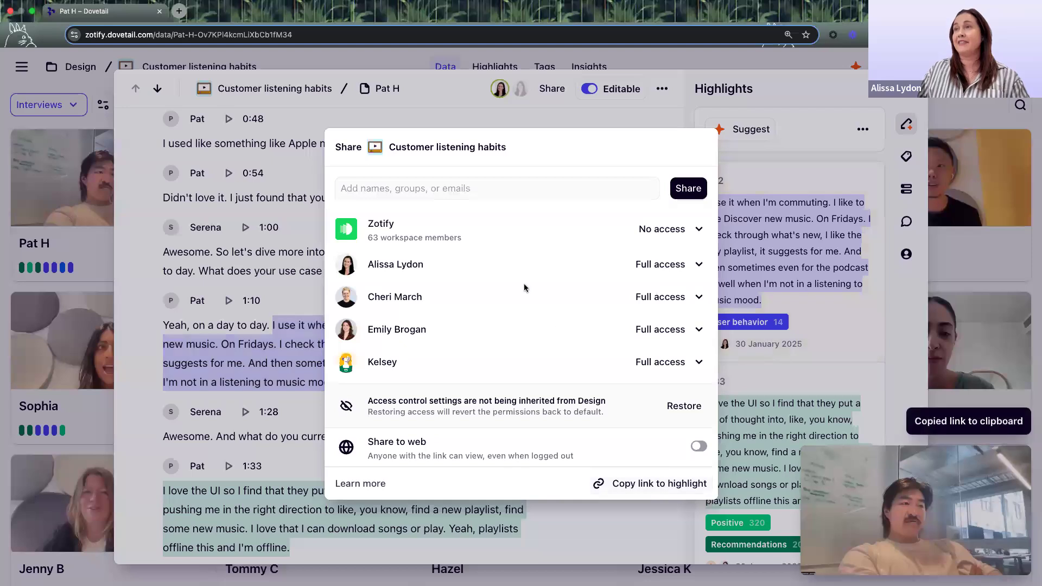
- Switch to Slack and send the copied highlight link in the open direct message with a colleague
{"action": "key", "text": "ctrl+Right"}
{"action": "left_click", "coordinate": [326, 525]}
{"action": "key", "text": "super+v"}
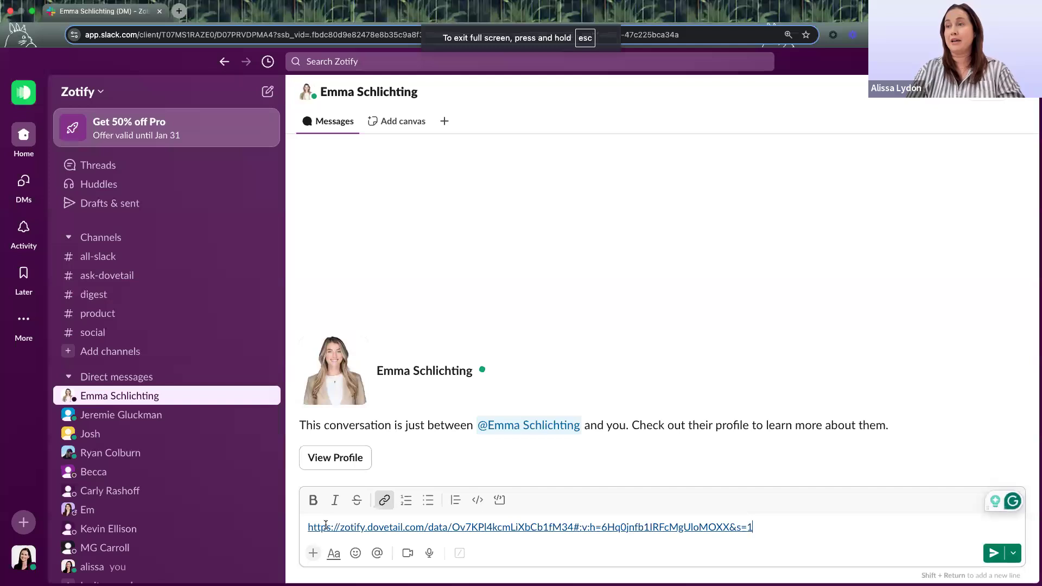
{"action": "key", "text": "Return"}
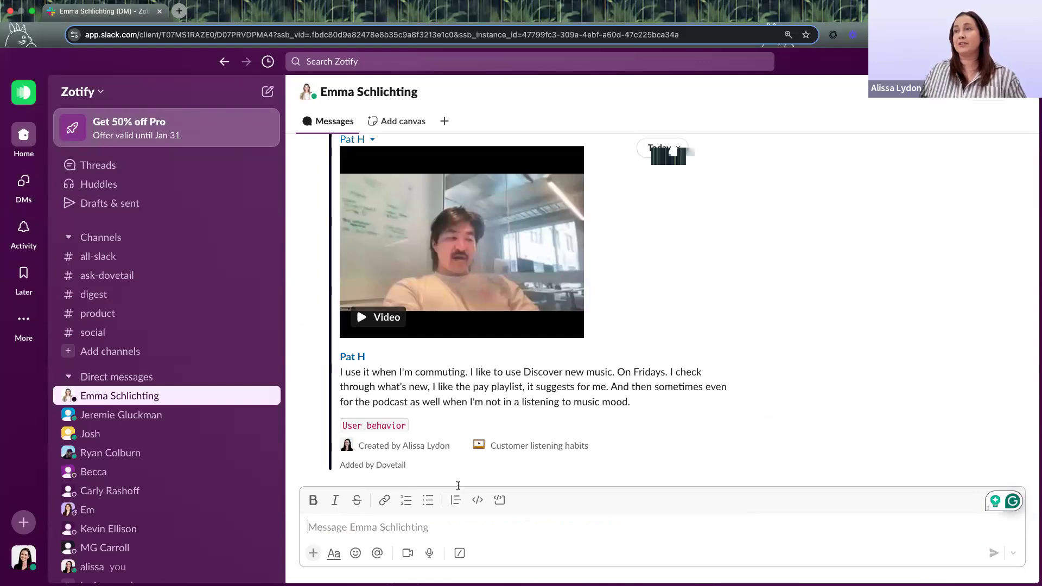
- Play the highlight's video clip in the Slack message preview
{"action": "scroll", "coordinate": [486, 428], "scroll_direction": "up", "scroll_amount": 1}
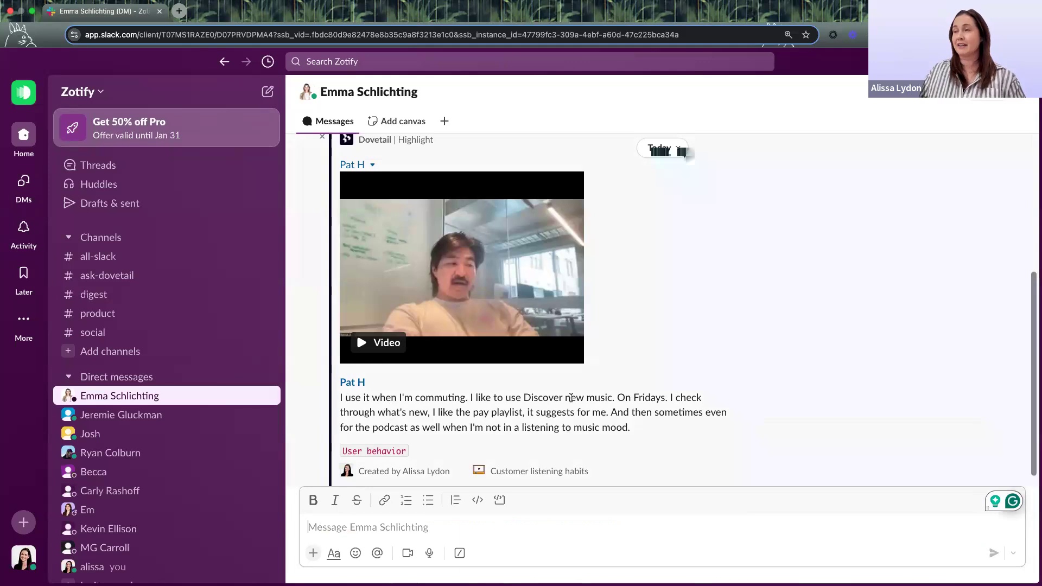
{"action": "left_click", "coordinate": [361, 346]}
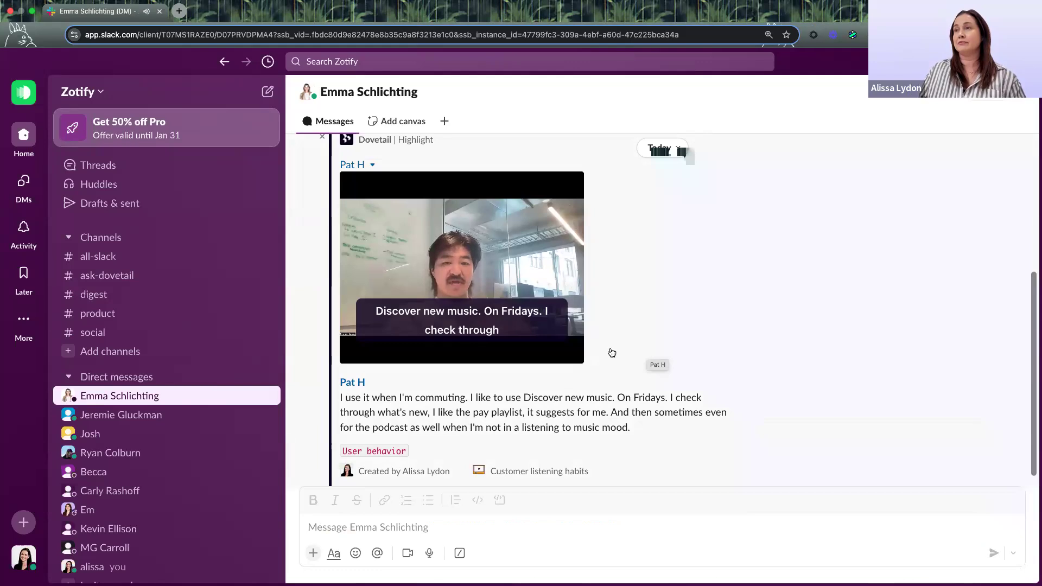
{"action": "left_click", "coordinate": [375, 348]}
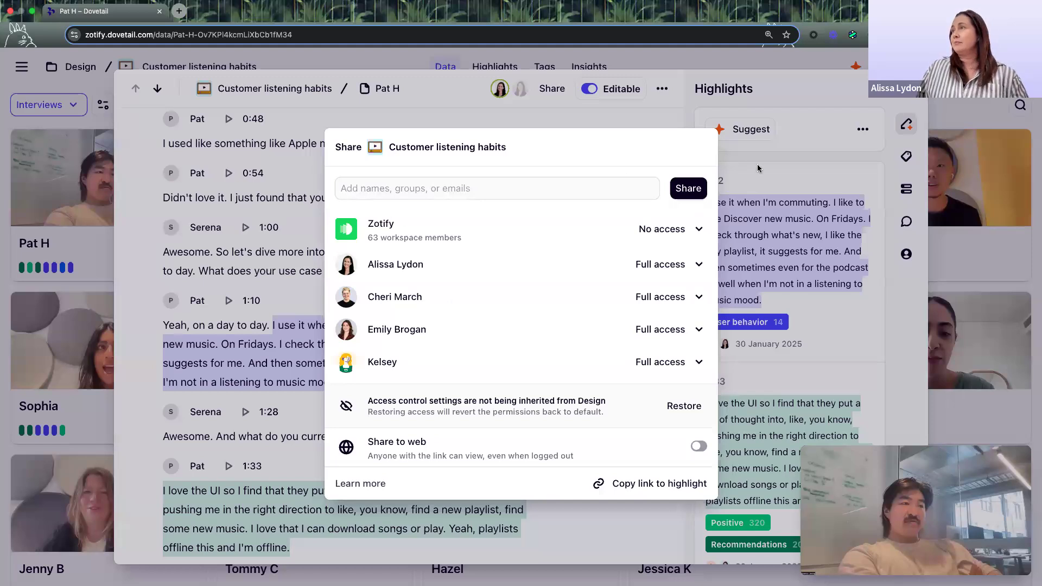
- Back in Dovetail, dismiss the sharing options, view the interview's fields and close the interview
{"action": "left_click", "coordinate": [833, 172]}
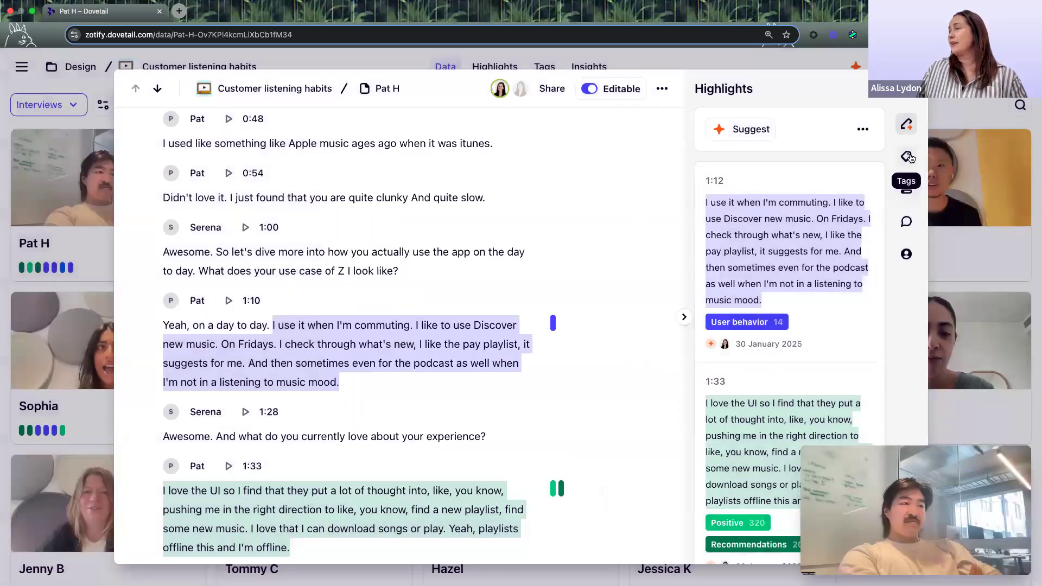
{"action": "left_click", "coordinate": [906, 191]}
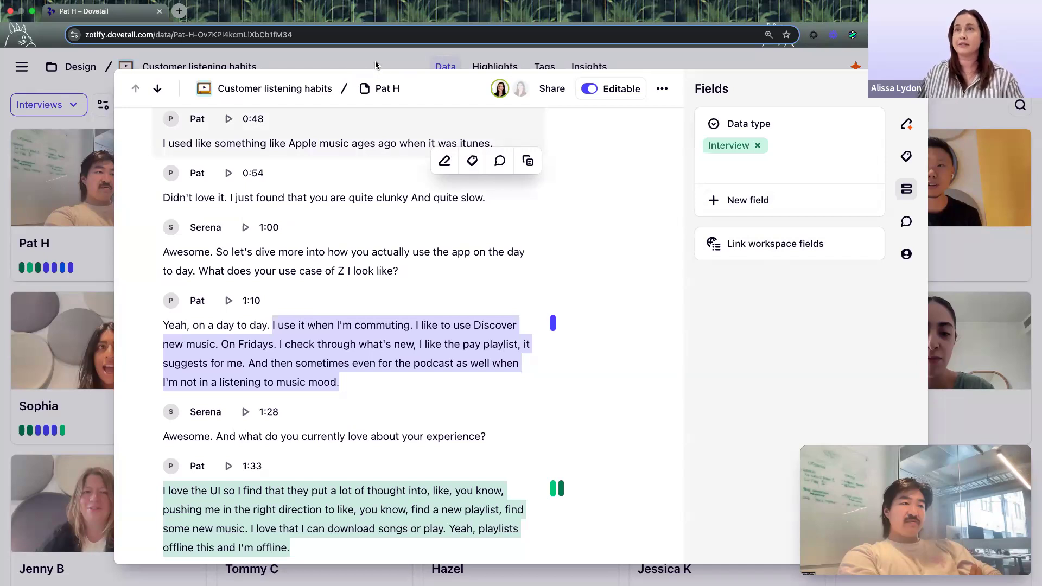
{"action": "left_click", "coordinate": [355, 68]}
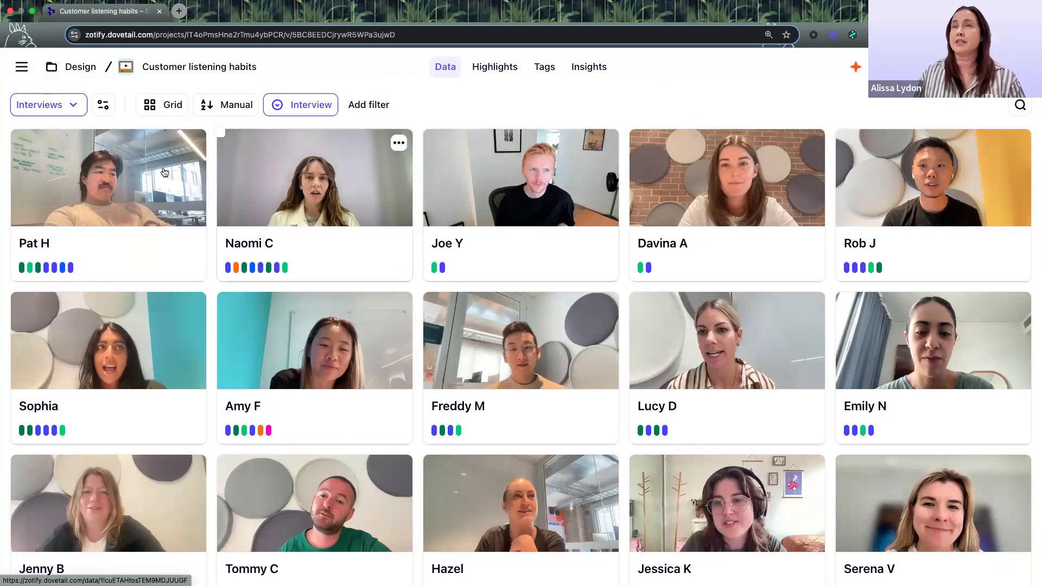
- Switch the project data to the Survey responses view and look through the response table
{"action": "left_click", "coordinate": [68, 106]}
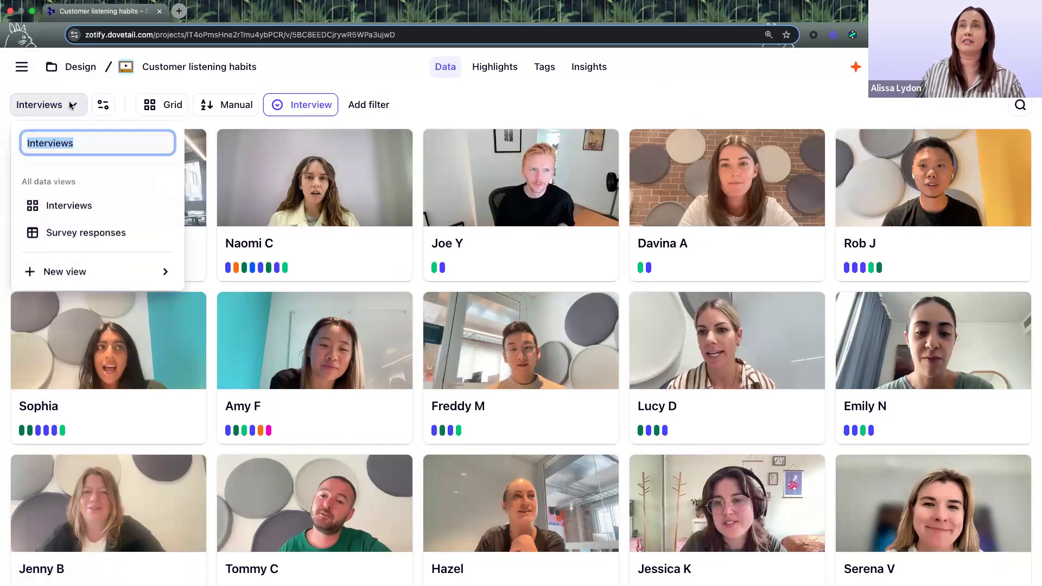
{"action": "left_click", "coordinate": [95, 235]}
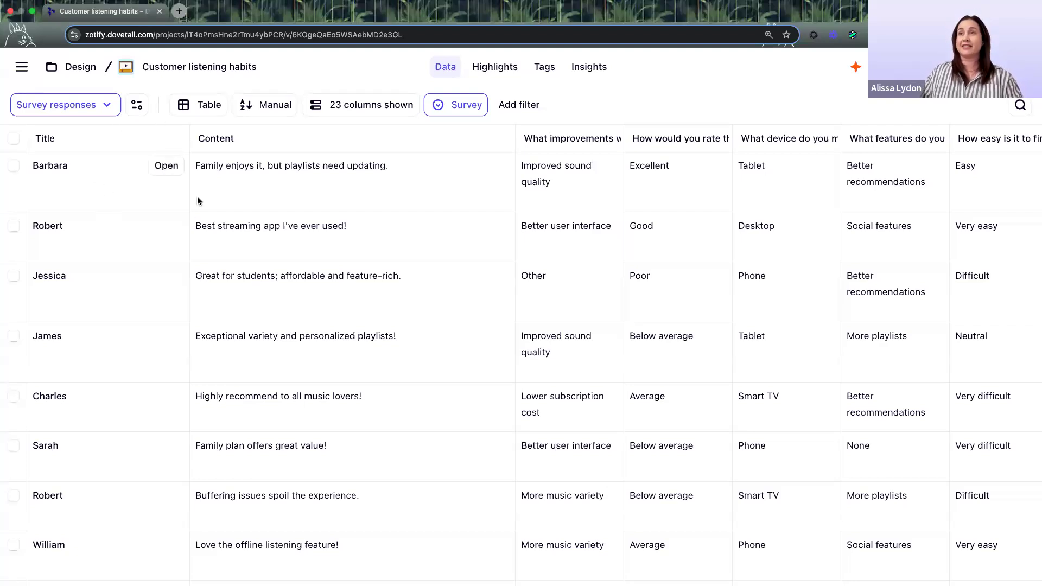
{"action": "scroll", "coordinate": [188, 222], "scroll_direction": "down", "scroll_amount": 2}
{"action": "scroll", "coordinate": [186, 221], "scroll_direction": "down", "scroll_amount": 5}
{"action": "scroll", "coordinate": [186, 222], "scroll_direction": "down", "scroll_amount": 10}
{"action": "scroll", "coordinate": [187, 220], "scroll_direction": "up", "scroll_amount": 5}
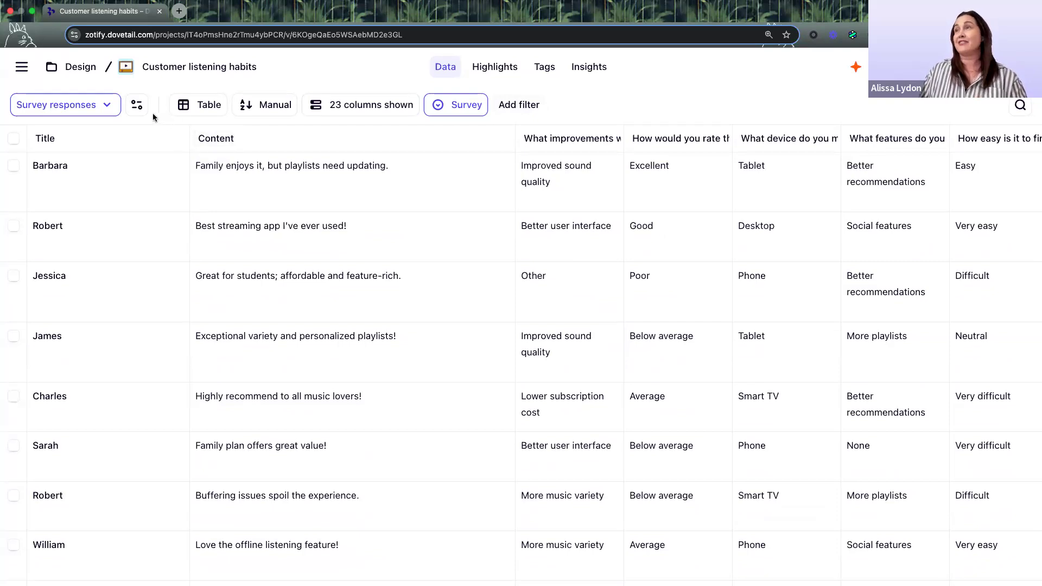
- Open the project's "Customer survey results" insight and read the overall experience summary and satisfaction chart
{"action": "left_click", "coordinate": [583, 69]}
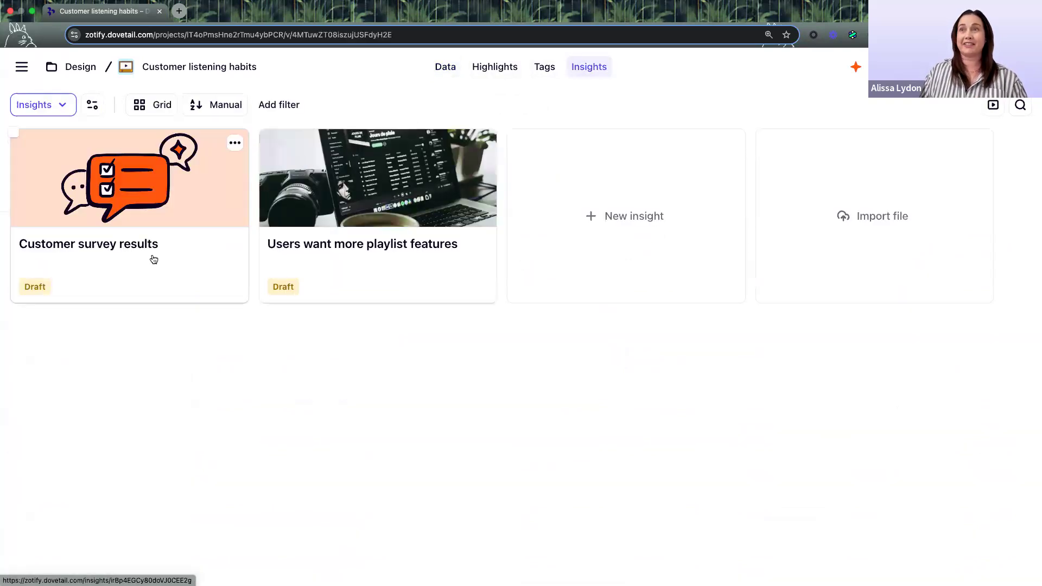
{"action": "left_click", "coordinate": [150, 257]}
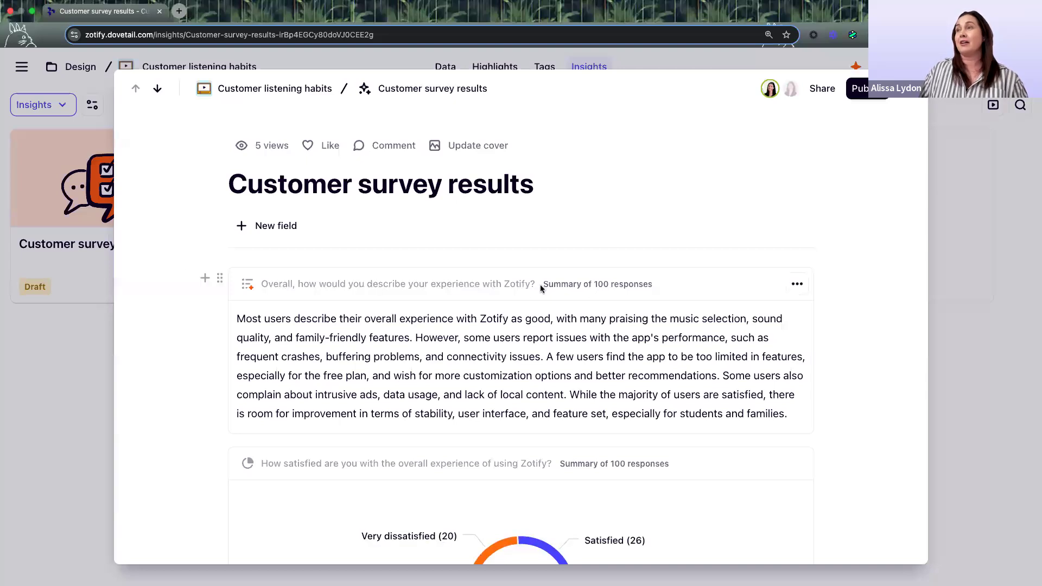
{"action": "scroll", "coordinate": [548, 286], "scroll_direction": "down", "scroll_amount": 1}
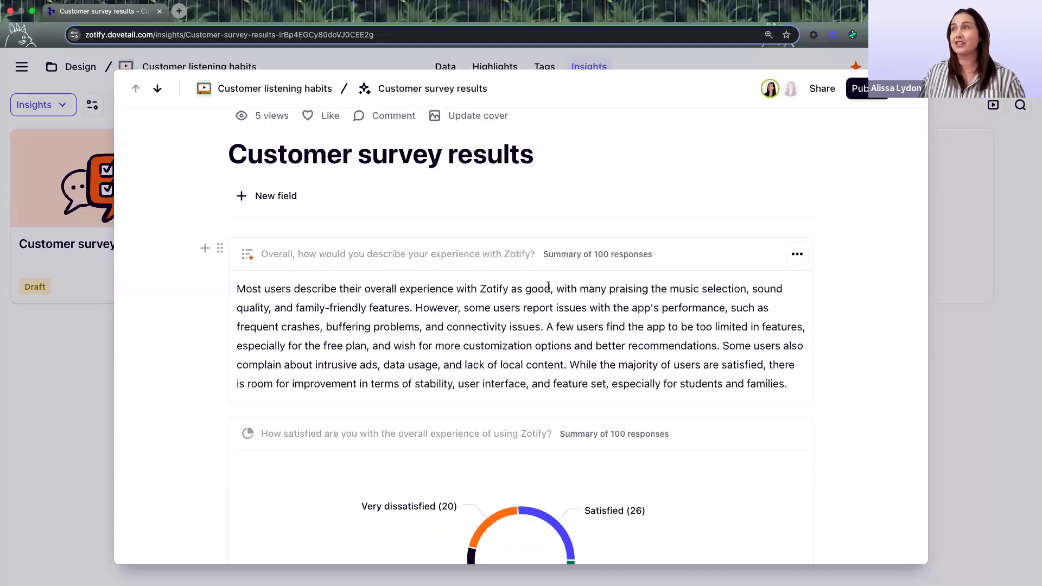
{"action": "scroll", "coordinate": [548, 286], "scroll_direction": "down", "scroll_amount": 1}
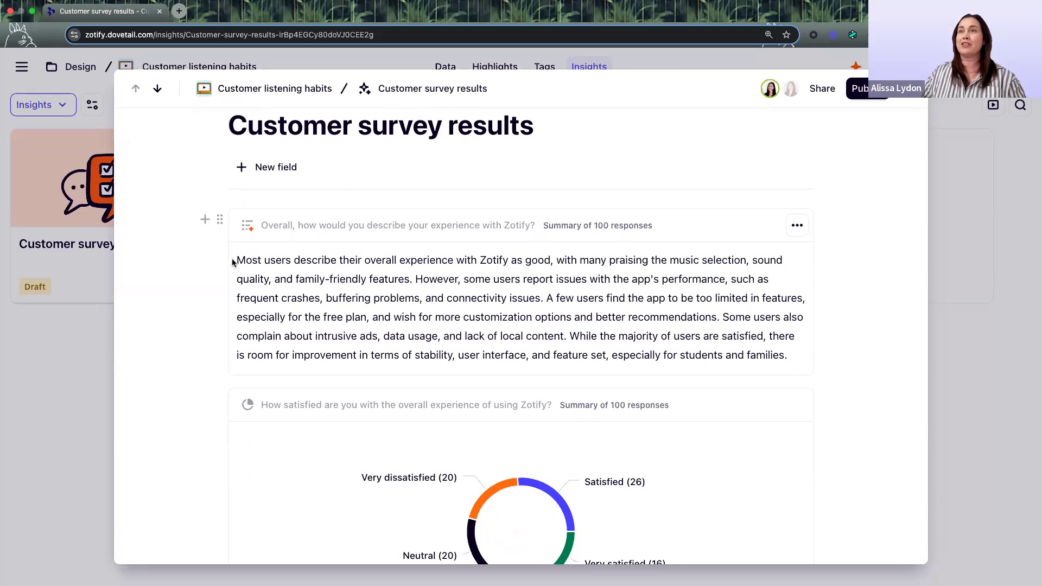
{"action": "scroll", "coordinate": [289, 274], "scroll_direction": "down", "scroll_amount": 4}
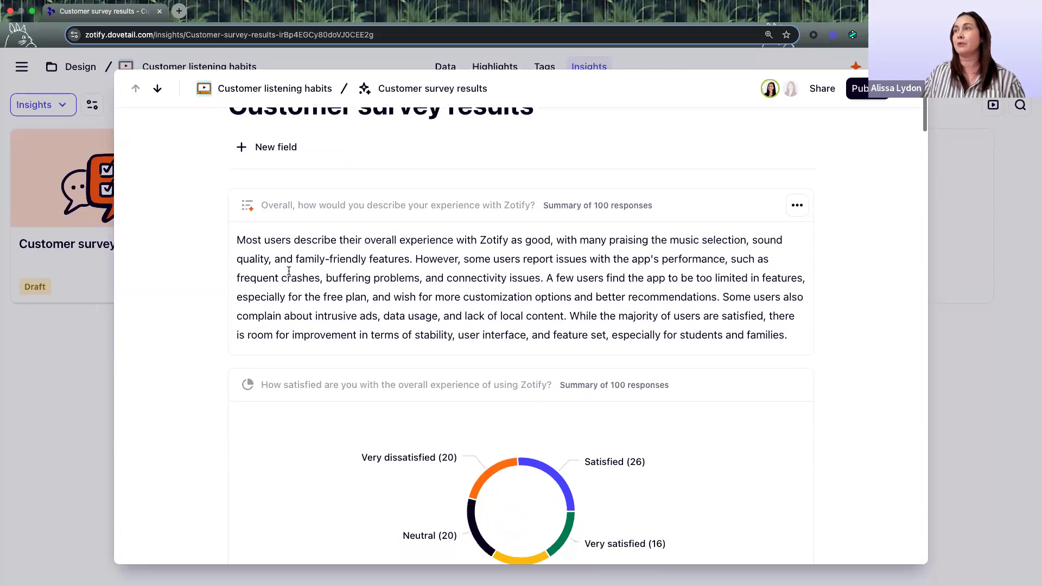
{"action": "scroll", "coordinate": [288, 271], "scroll_direction": "down", "scroll_amount": 3}
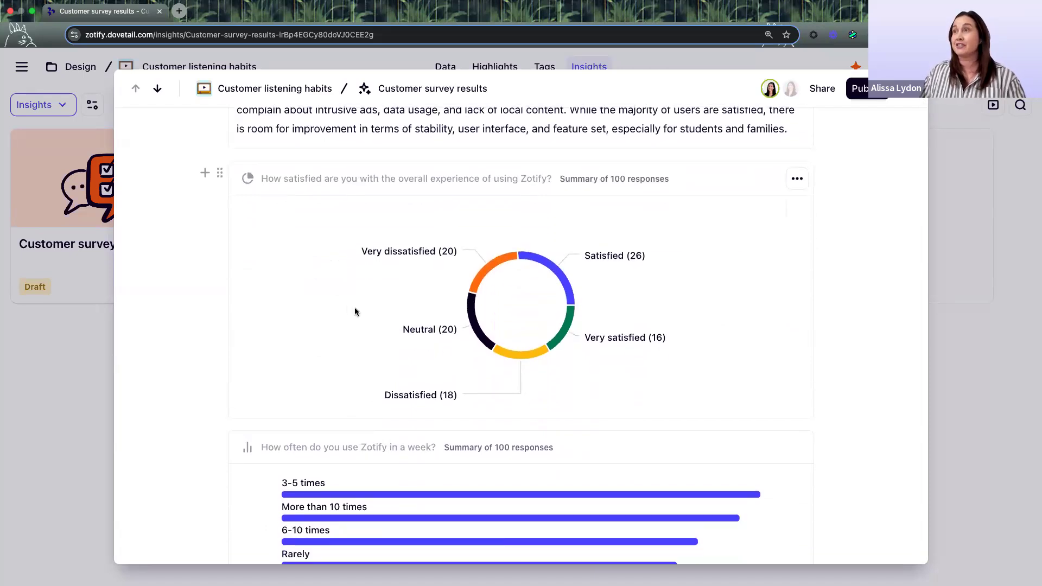
- View the display options for the overall satisfaction pie chart and dismiss them without choosing another chart type
{"action": "scroll", "coordinate": [829, 201], "scroll_direction": "down", "scroll_amount": 1}
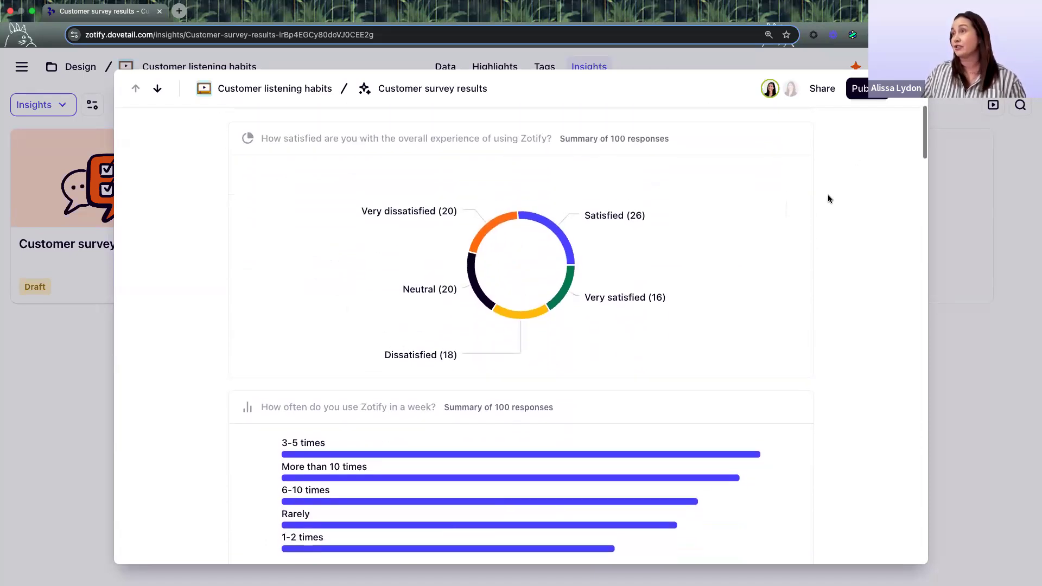
{"action": "scroll", "coordinate": [828, 198], "scroll_direction": "up", "scroll_amount": 1}
{"action": "left_click", "coordinate": [797, 169]}
{"action": "mouse_move", "coordinate": [826, 204]}
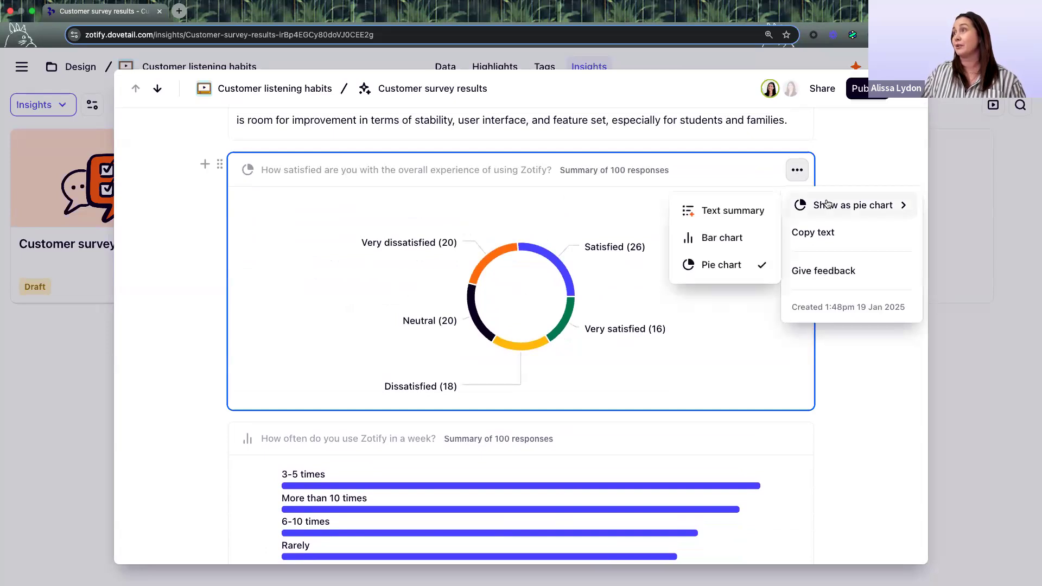
{"action": "left_click", "coordinate": [853, 156]}
- Look through the weekly usage and music discovery charts in the survey insight, and close the insight
{"action": "scroll", "coordinate": [843, 271], "scroll_direction": "down", "scroll_amount": 3}
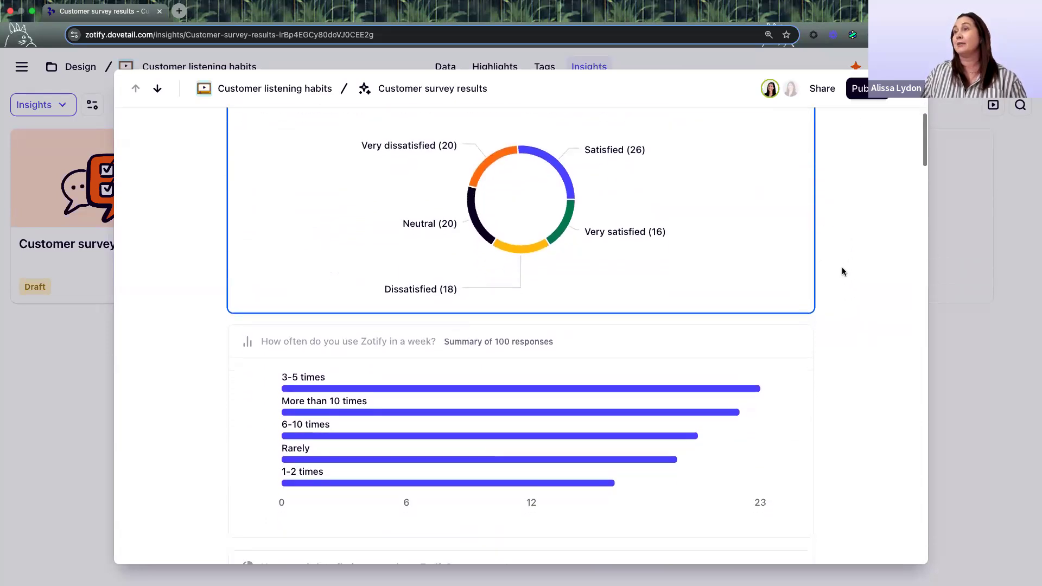
{"action": "scroll", "coordinate": [841, 270], "scroll_direction": "down", "scroll_amount": 5}
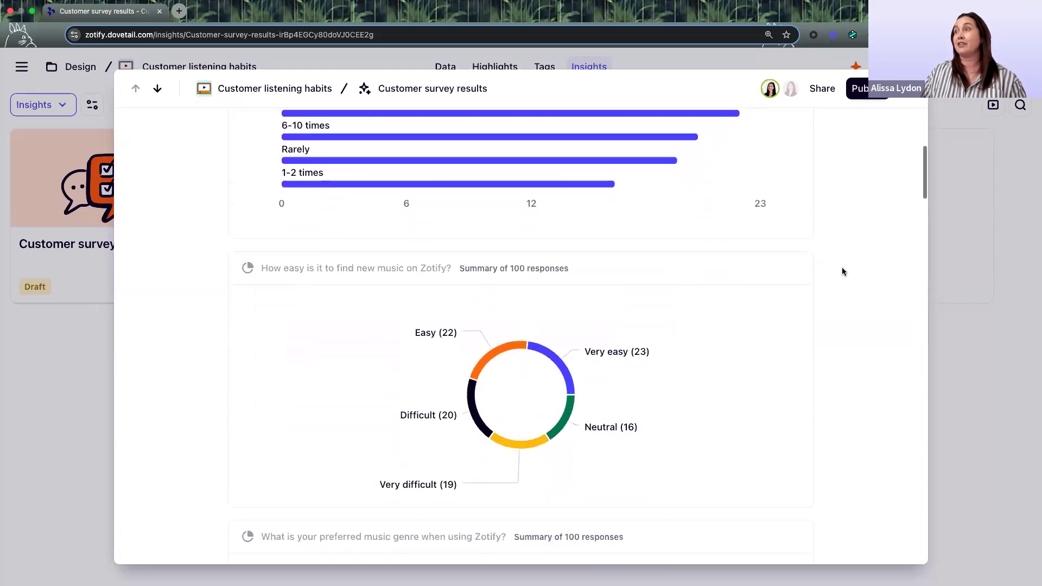
{"action": "scroll", "coordinate": [841, 272], "scroll_direction": "down", "scroll_amount": 2}
{"action": "scroll", "coordinate": [841, 271], "scroll_direction": "up", "scroll_amount": 1}
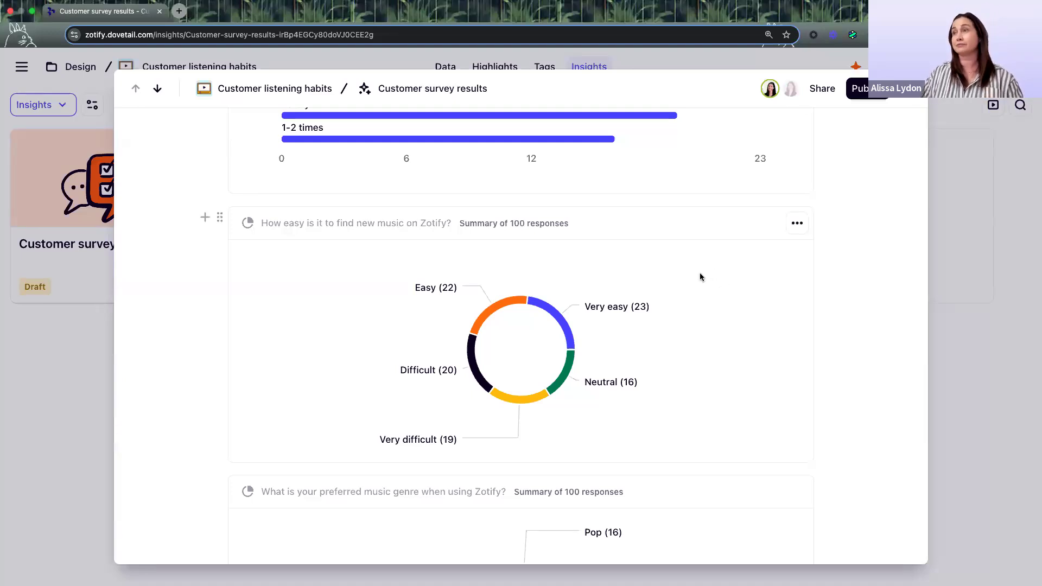
{"action": "scroll", "coordinate": [624, 289], "scroll_direction": "up", "scroll_amount": 6}
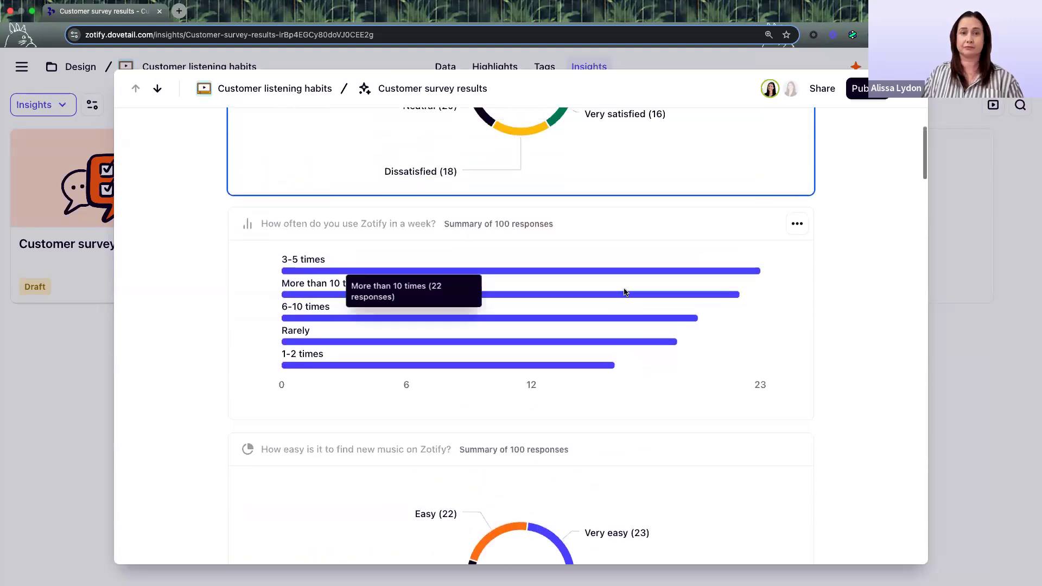
{"action": "left_click", "coordinate": [65, 353]}
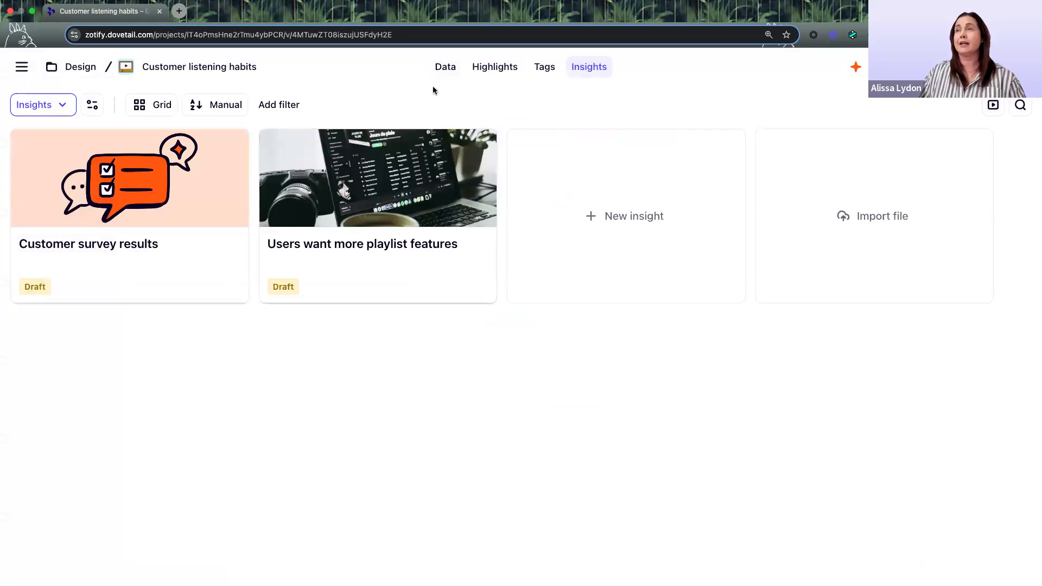
- Open the project's data and look through the interview cards
{"action": "left_click", "coordinate": [447, 70]}
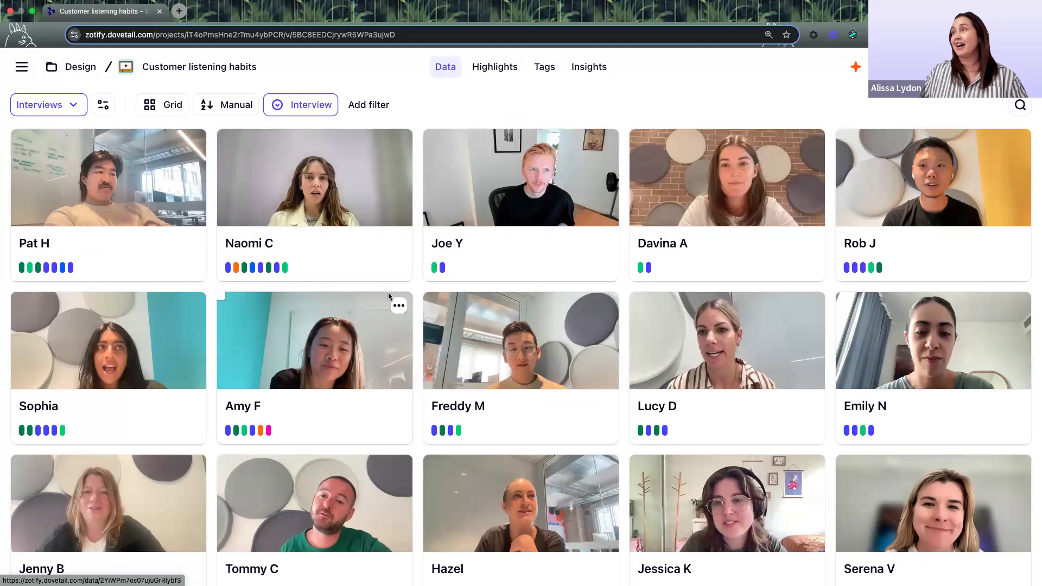
{"action": "scroll", "coordinate": [624, 293], "scroll_direction": "down", "scroll_amount": 1}
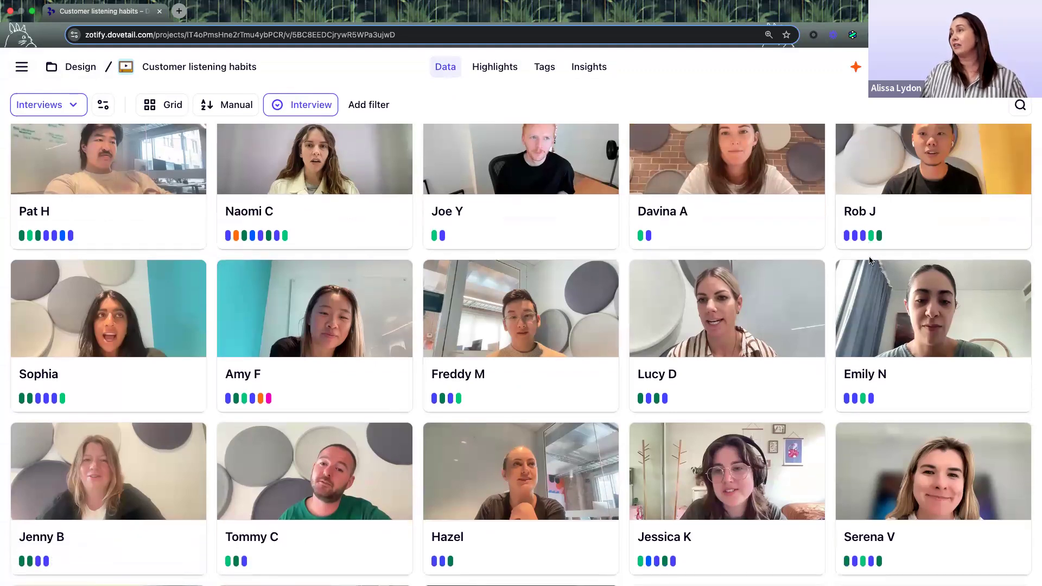
{"action": "scroll", "coordinate": [863, 304], "scroll_direction": "down", "scroll_amount": 2}
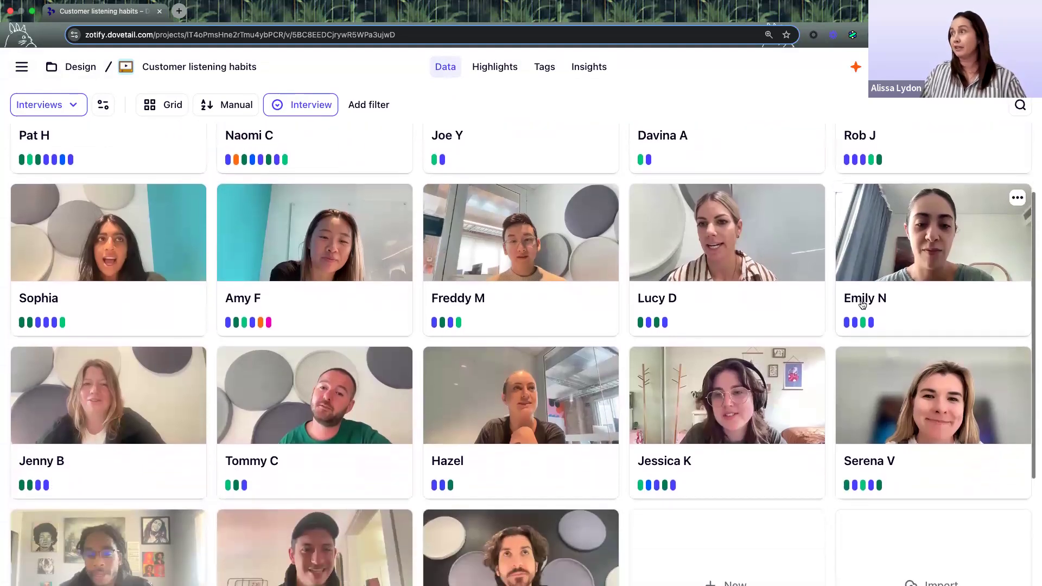
{"action": "scroll", "coordinate": [845, 328], "scroll_direction": "down", "scroll_amount": 3}
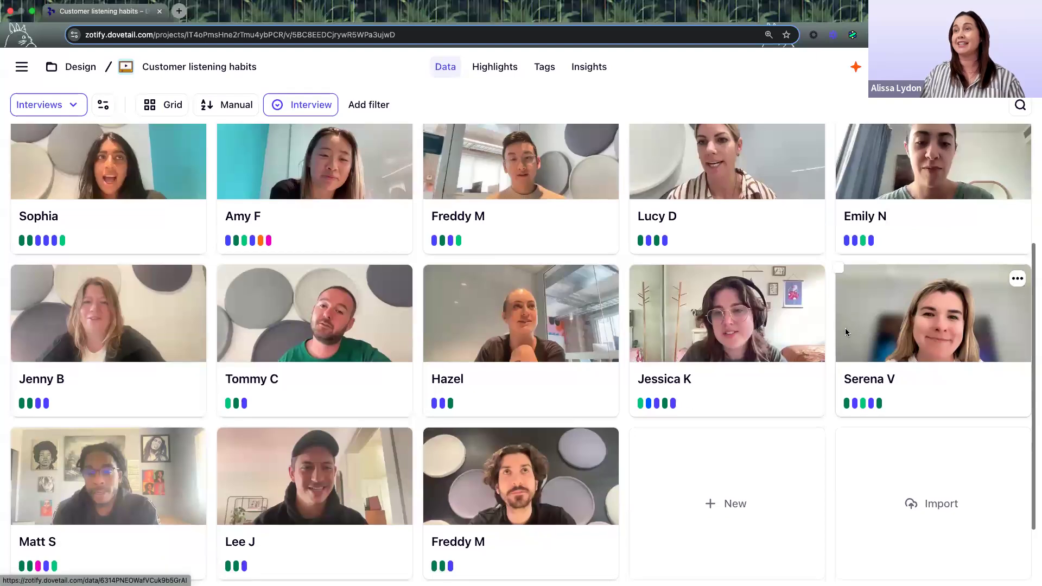
{"action": "scroll", "coordinate": [845, 328], "scroll_direction": "up", "scroll_amount": 5}
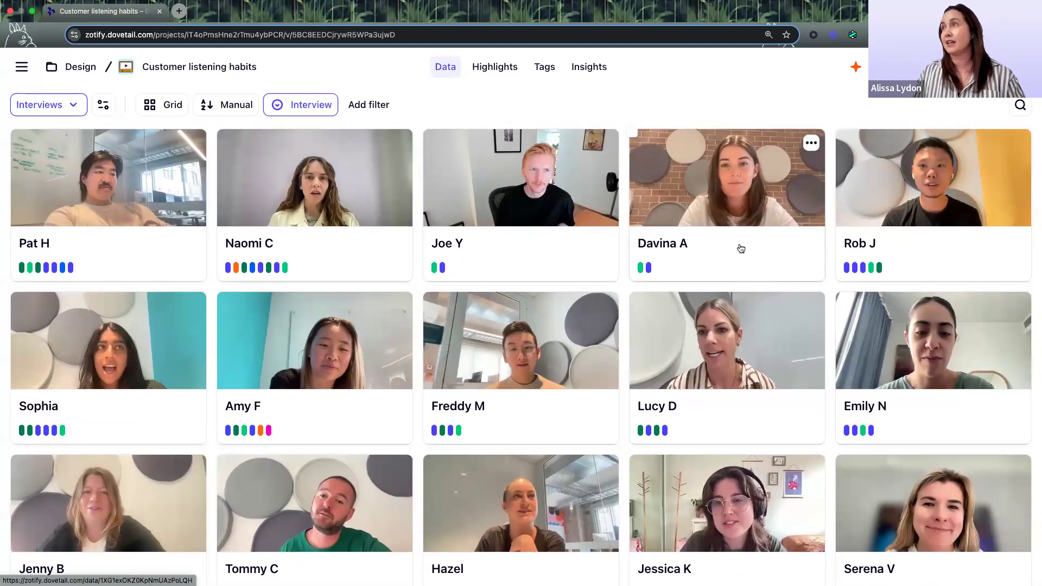
- Open the project's highlight canvas, reposition the floating reference list and browse the highlights not on the canvas
{"action": "left_click", "coordinate": [487, 68]}
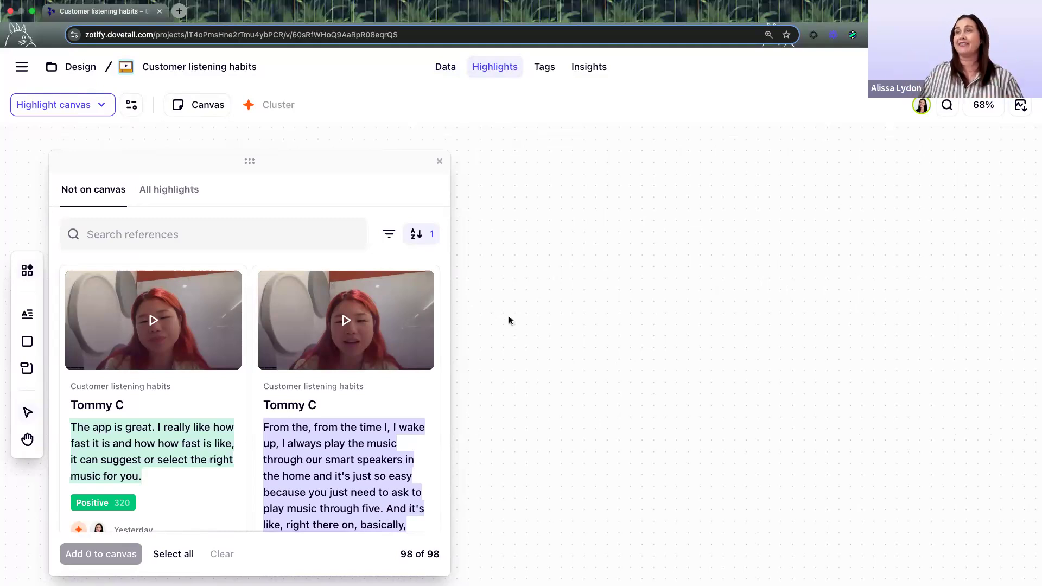
{"action": "left_click_drag", "start_coordinate": [271, 166], "coordinate": [275, 122]}
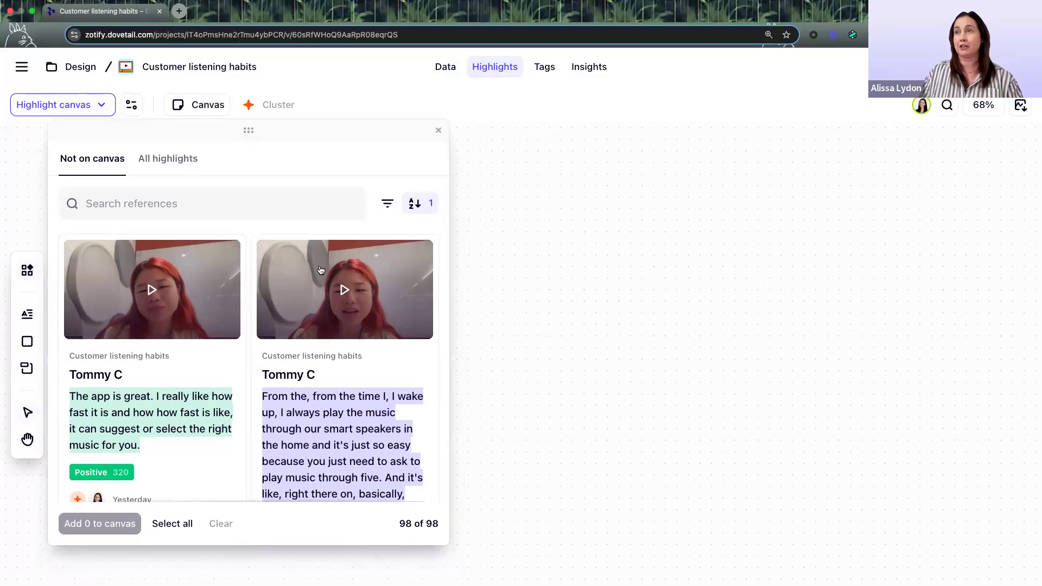
{"action": "scroll", "coordinate": [302, 295], "scroll_direction": "down", "scroll_amount": 5}
{"action": "scroll", "coordinate": [302, 296], "scroll_direction": "down", "scroll_amount": 5}
{"action": "scroll", "coordinate": [356, 388], "scroll_direction": "up", "scroll_amount": 9}
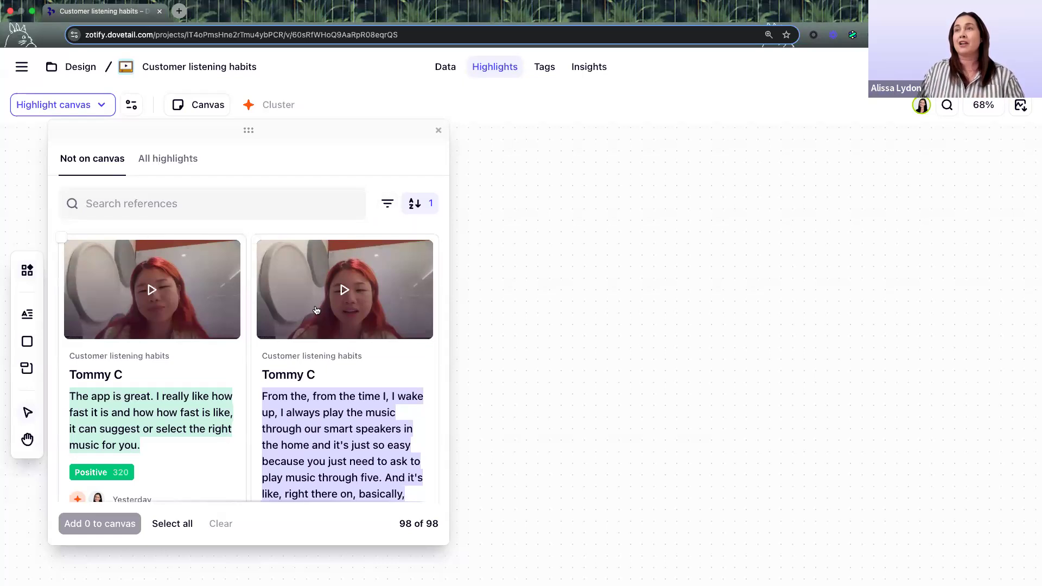
- Add all 98 highlights to the canvas and close the reference list
{"action": "left_click", "coordinate": [172, 524]}
{"action": "left_click", "coordinate": [100, 525]}
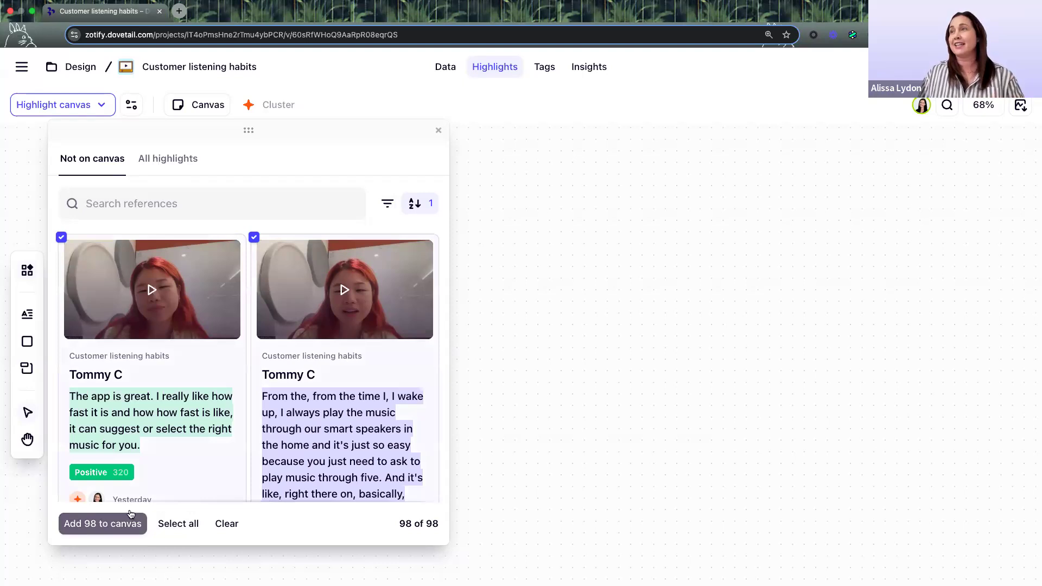
{"action": "left_click", "coordinate": [438, 132]}
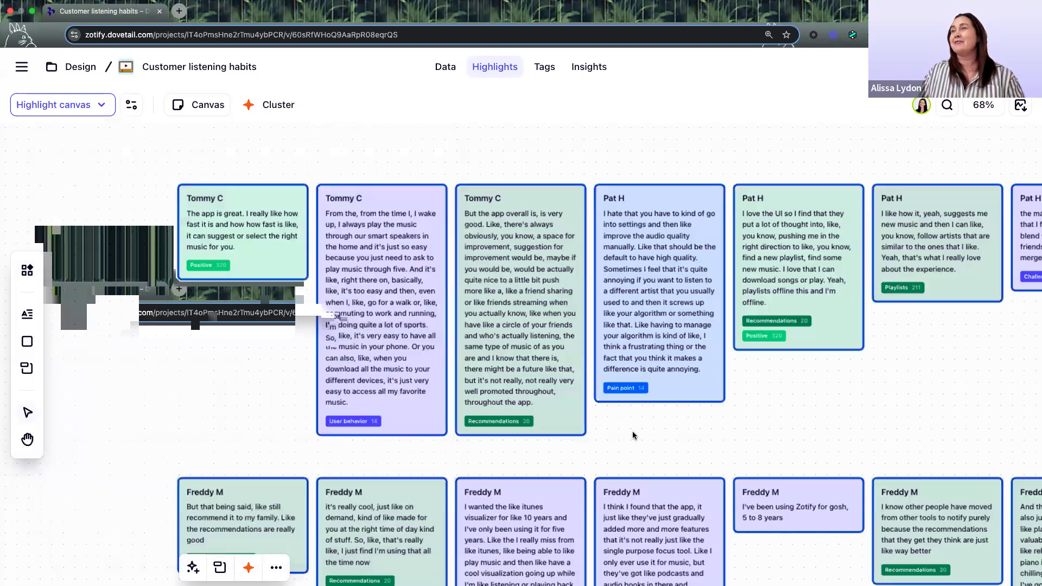
- Examine the highlight notes laid out on the canvas, both up close and as an overall grid
{"action": "scroll", "coordinate": [625, 387], "scroll_direction": "down", "scroll_amount": 5}
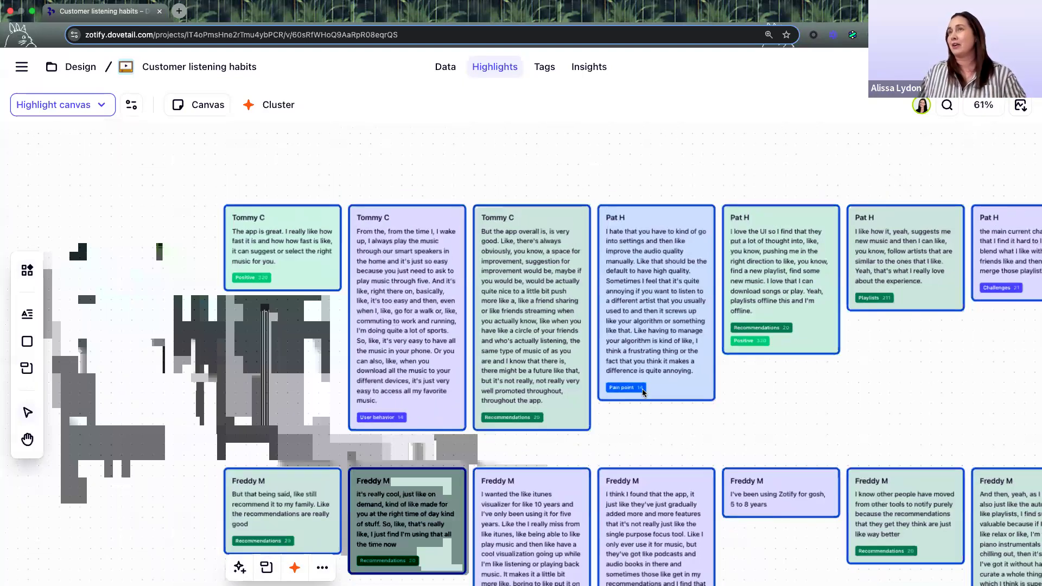
{"action": "scroll", "coordinate": [642, 388], "scroll_direction": "right", "scroll_amount": 3}
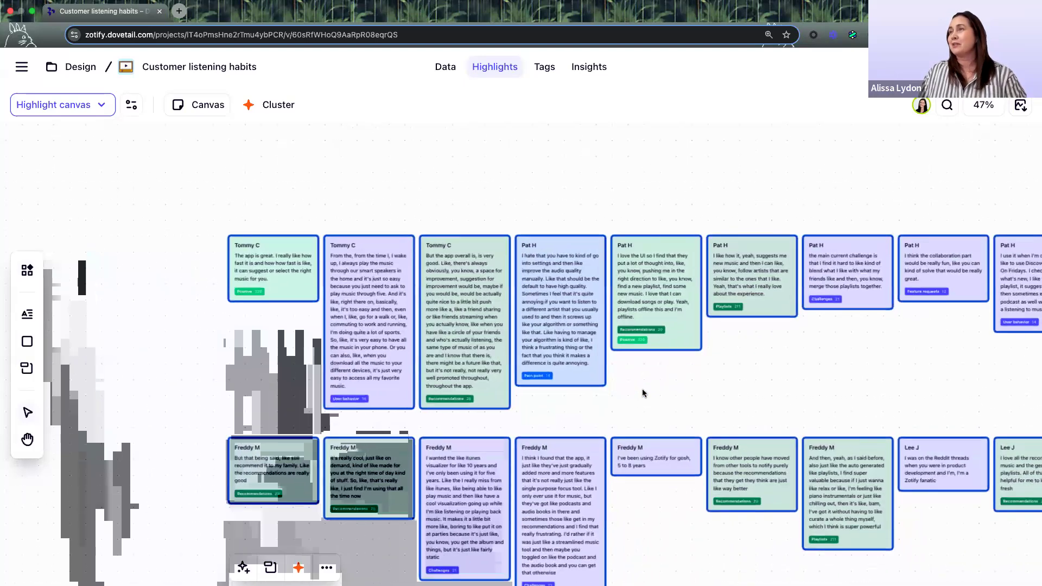
{"action": "scroll", "coordinate": [642, 388], "scroll_direction": "down", "scroll_amount": 3}
{"action": "scroll", "coordinate": [680, 360], "scroll_direction": "right", "scroll_amount": 1}
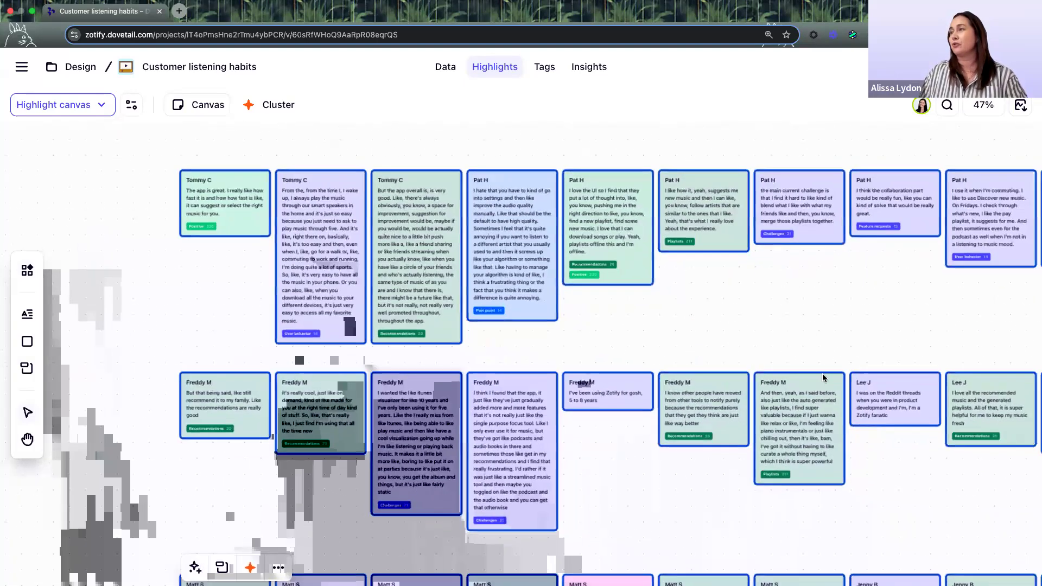
{"action": "scroll", "coordinate": [636, 318], "scroll_direction": "up", "scroll_amount": 1}
{"action": "scroll", "coordinate": [634, 316], "scroll_direction": "up", "scroll_amount": 3}
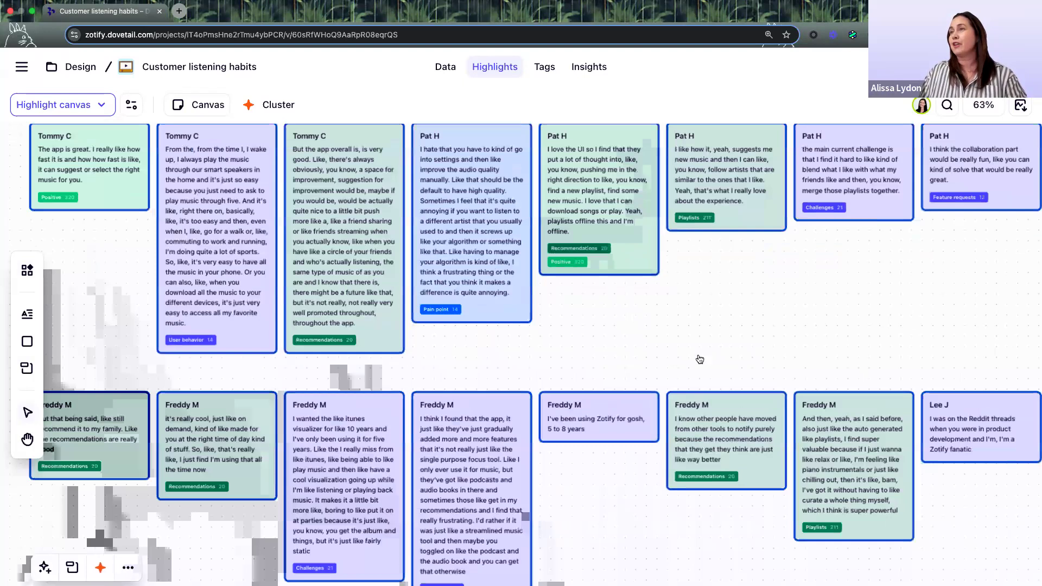
{"action": "scroll", "coordinate": [626, 327], "scroll_direction": "down", "scroll_amount": 3}
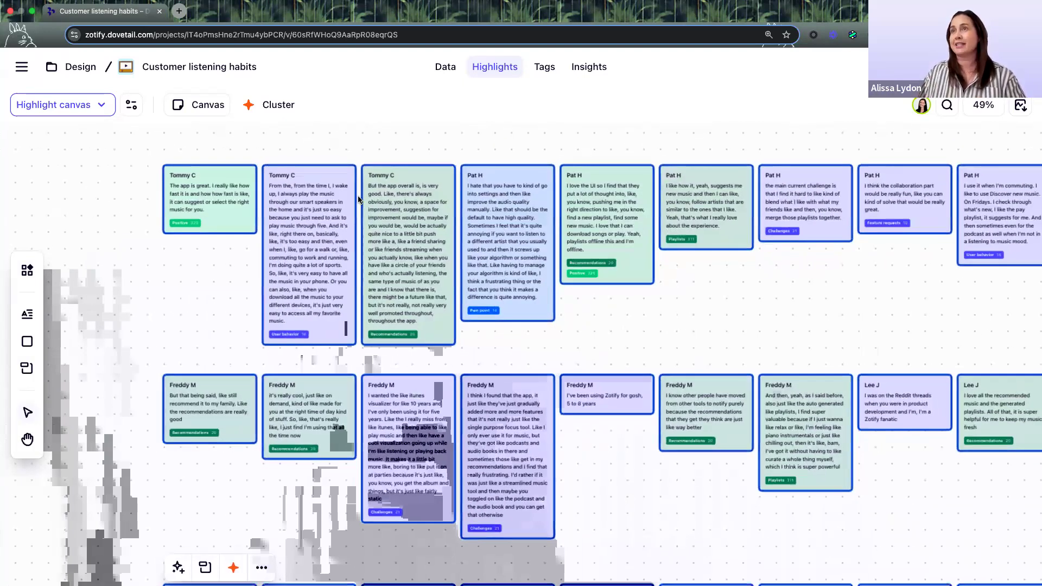
{"action": "scroll", "coordinate": [412, 226], "scroll_direction": "down", "scroll_amount": 1}
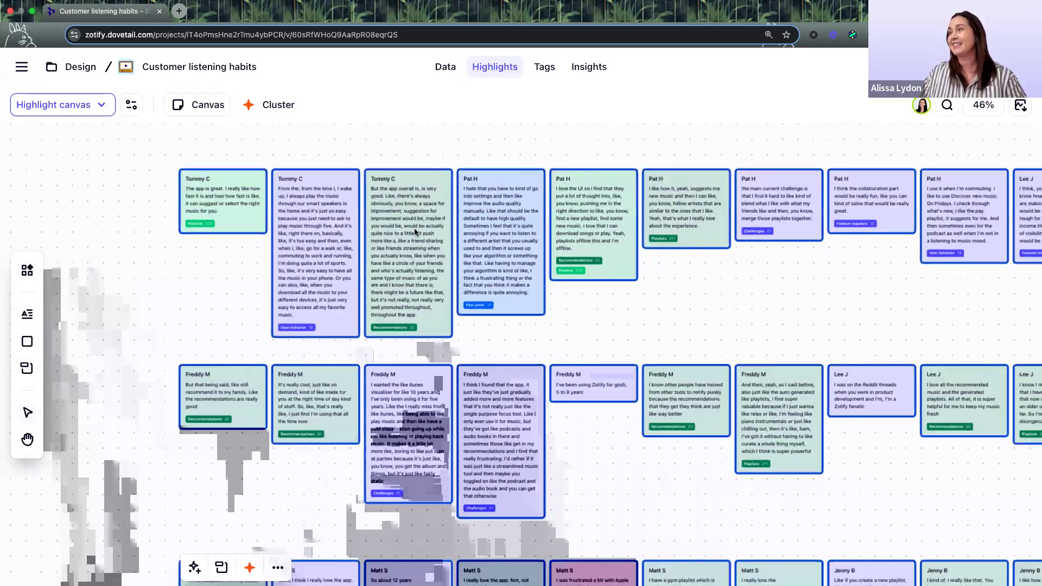
{"action": "scroll", "coordinate": [414, 232], "scroll_direction": "down", "scroll_amount": 10}
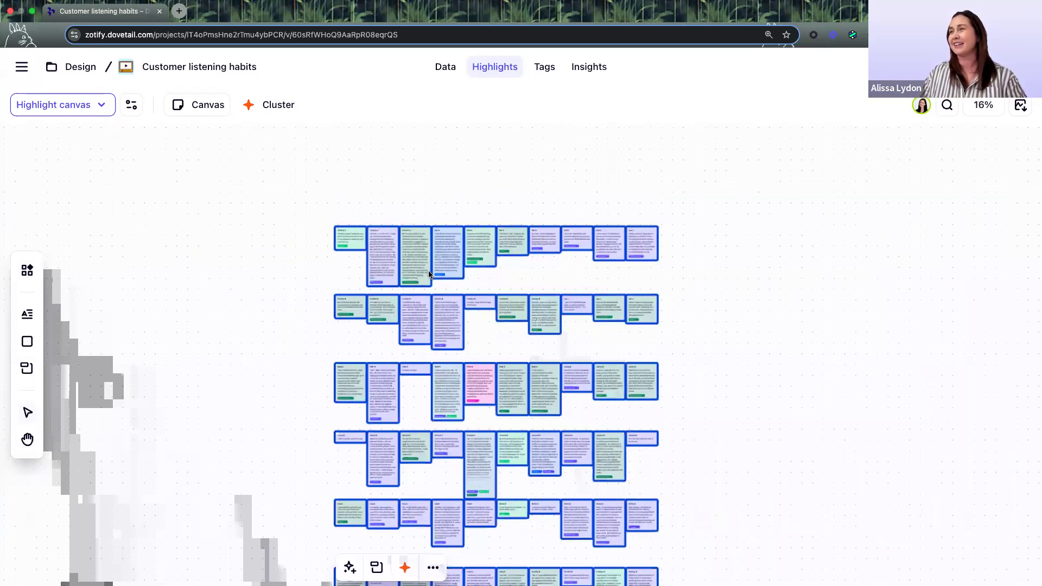
{"action": "scroll", "coordinate": [429, 274], "scroll_direction": "down", "scroll_amount": 10}
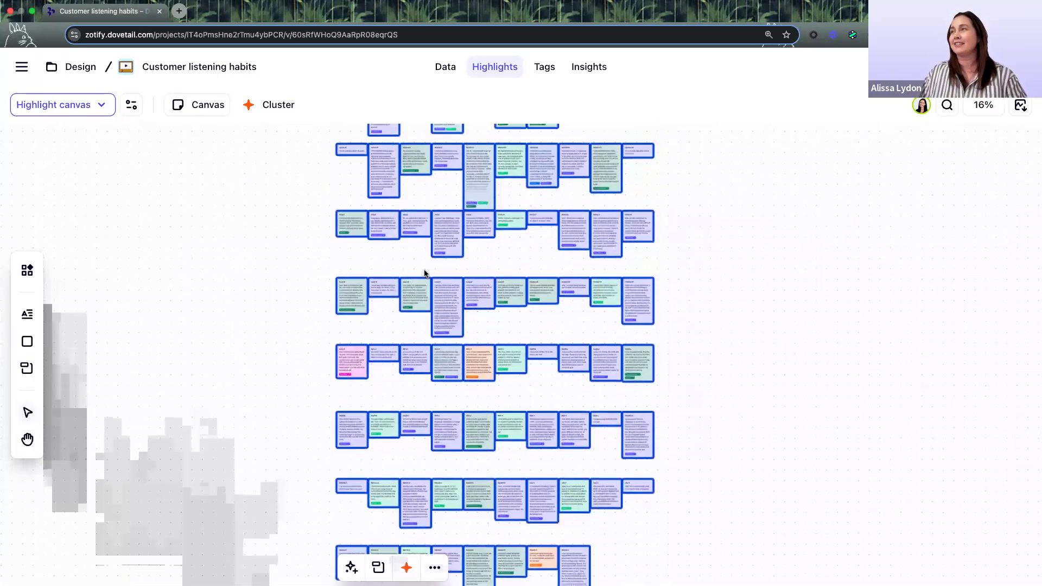
{"action": "scroll", "coordinate": [424, 271], "scroll_direction": "up", "scroll_amount": 5}
{"action": "scroll", "coordinate": [422, 269], "scroll_direction": "up", "scroll_amount": 8}
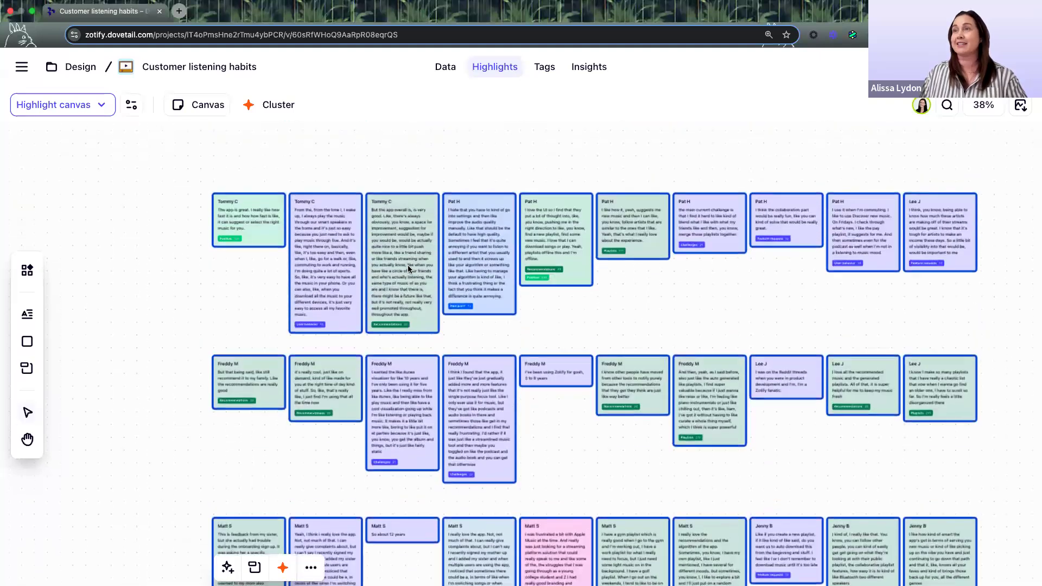
{"action": "scroll", "coordinate": [408, 267], "scroll_direction": "up", "scroll_amount": 1}
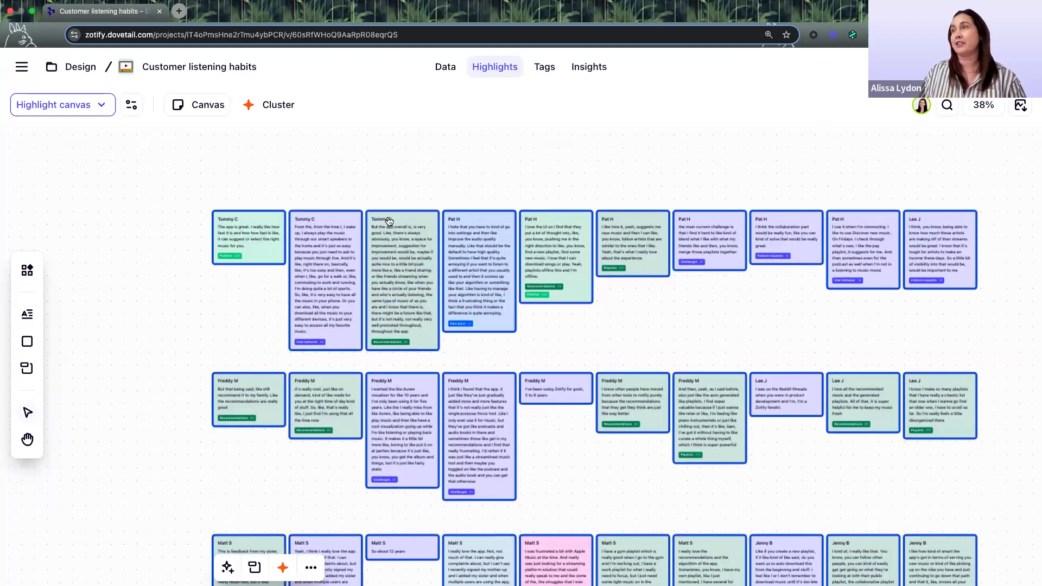
- Cluster the canvas highlights by themes
{"action": "left_click", "coordinate": [274, 108]}
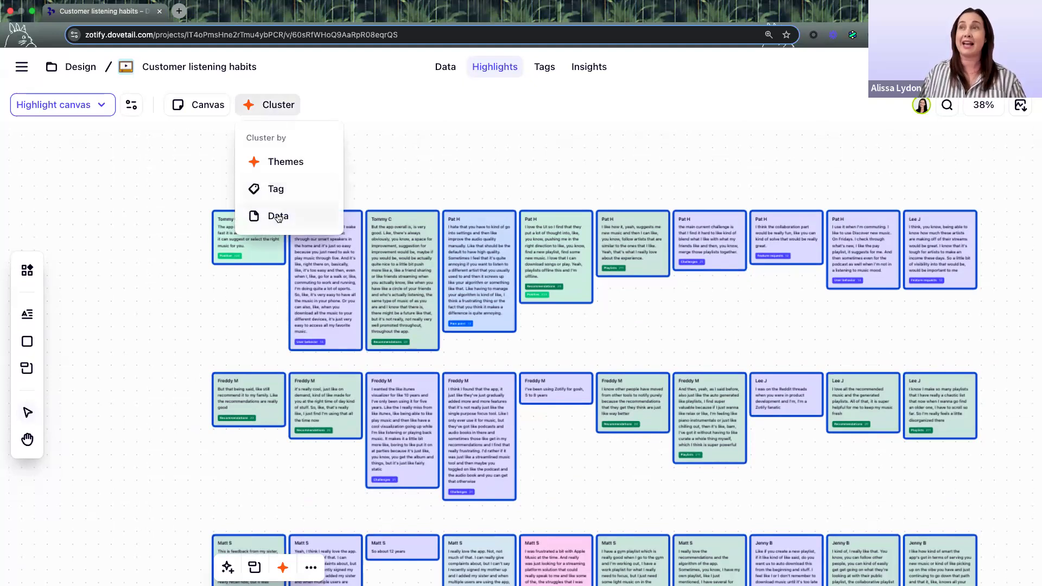
{"action": "left_click", "coordinate": [286, 163]}
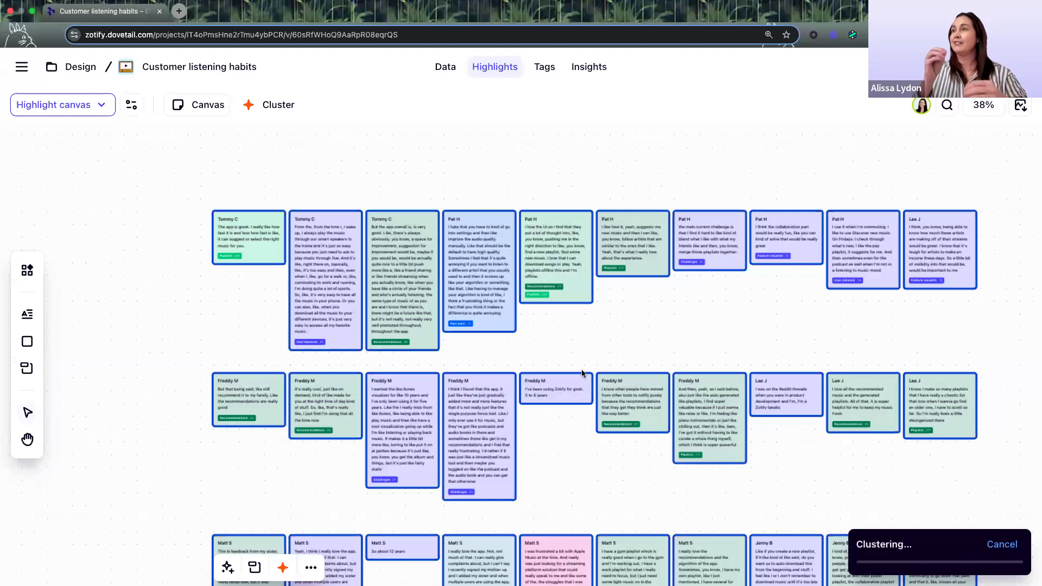
- Switch the highlights to the Highlight table view and look through its columns and feature request rows
{"action": "left_click", "coordinate": [101, 107]}
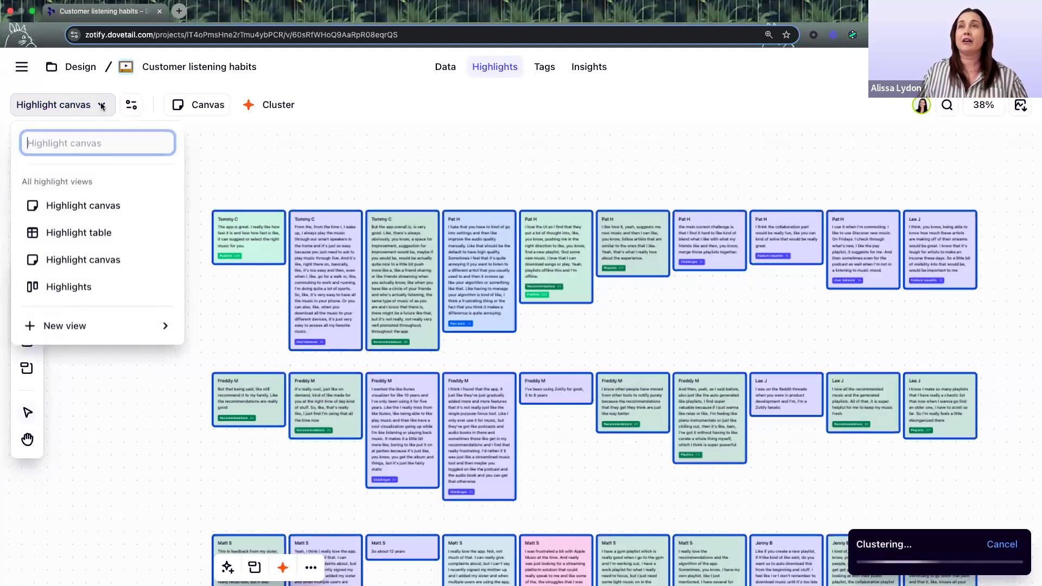
{"action": "left_click", "coordinate": [91, 234]}
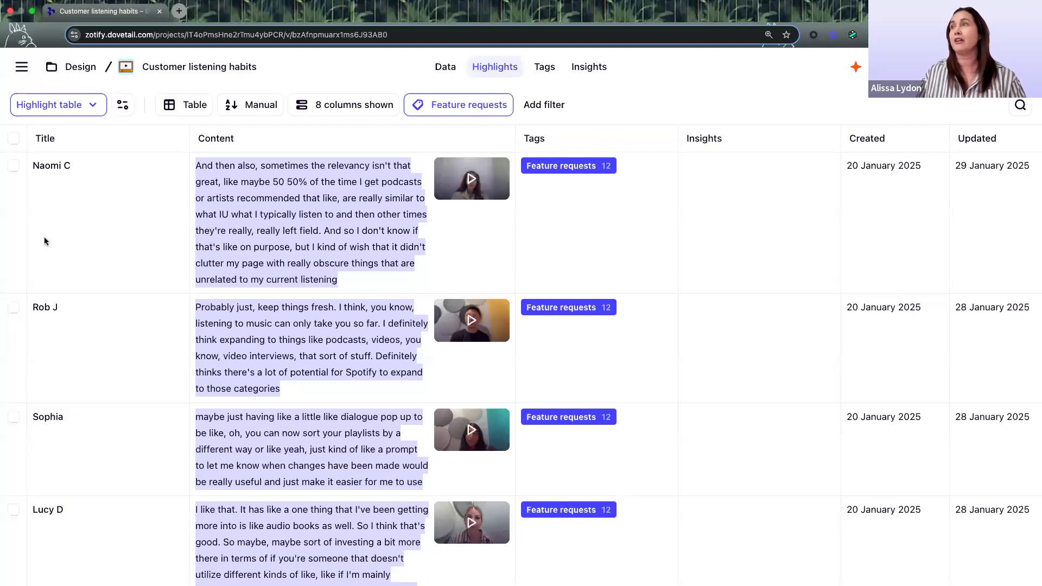
{"action": "scroll", "coordinate": [225, 300], "scroll_direction": "right", "scroll_amount": 4}
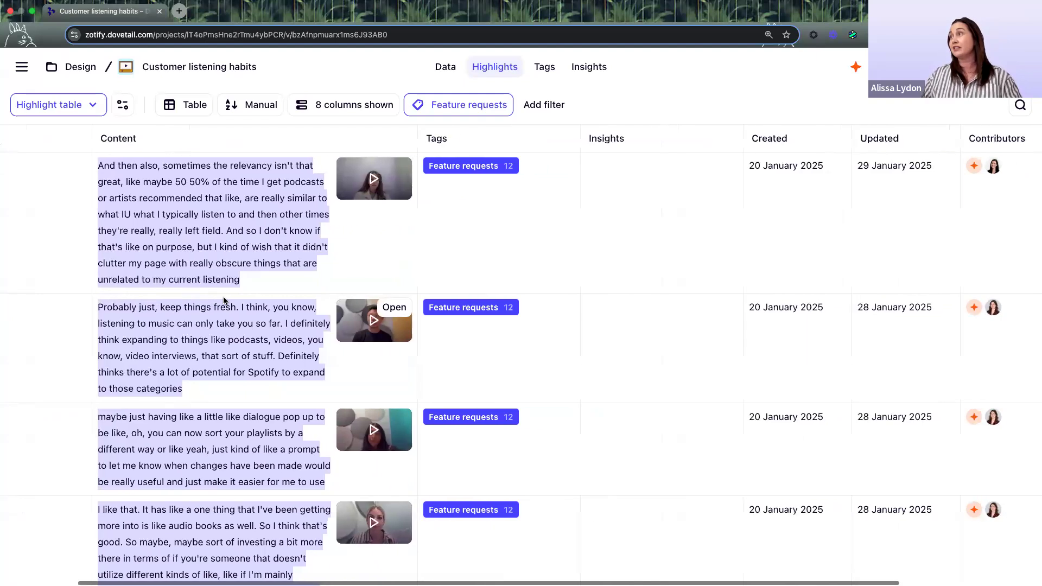
{"action": "scroll", "coordinate": [224, 300], "scroll_direction": "right", "scroll_amount": 5}
{"action": "scroll", "coordinate": [222, 300], "scroll_direction": "left", "scroll_amount": 4}
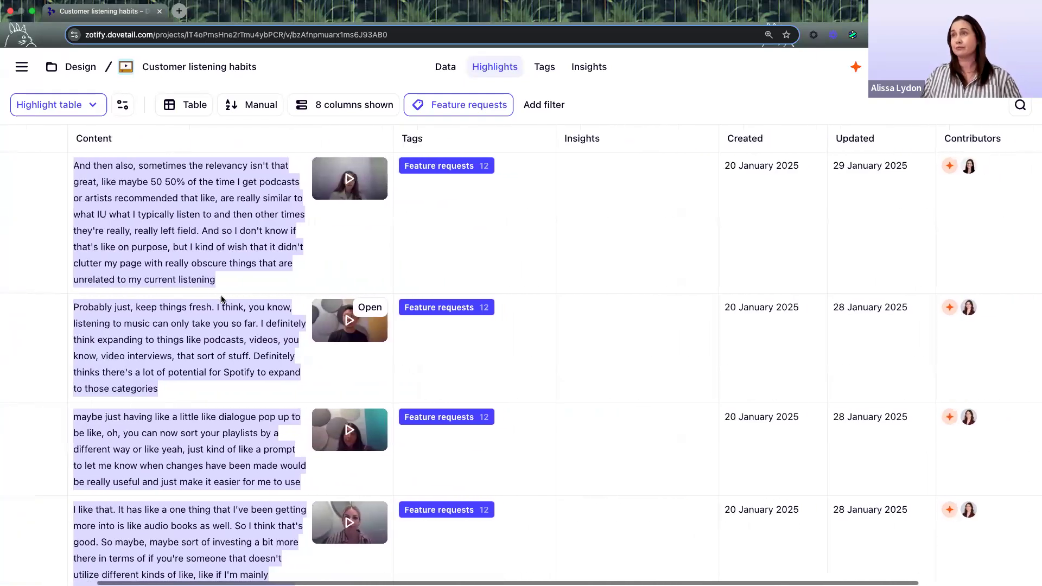
{"action": "scroll", "coordinate": [221, 299], "scroll_direction": "left", "scroll_amount": 5}
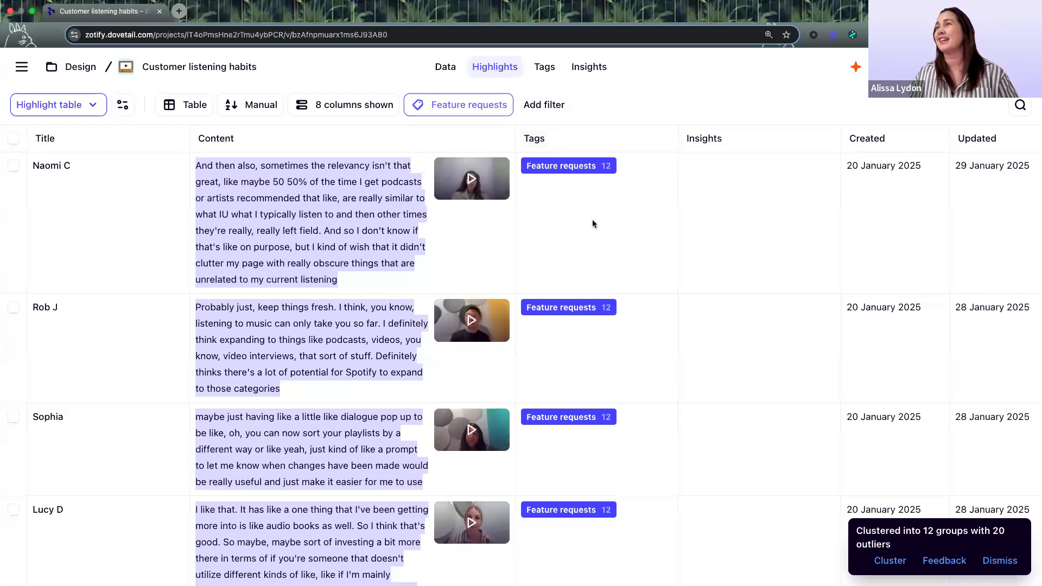
{"action": "scroll", "coordinate": [593, 221], "scroll_direction": "down", "scroll_amount": 2}
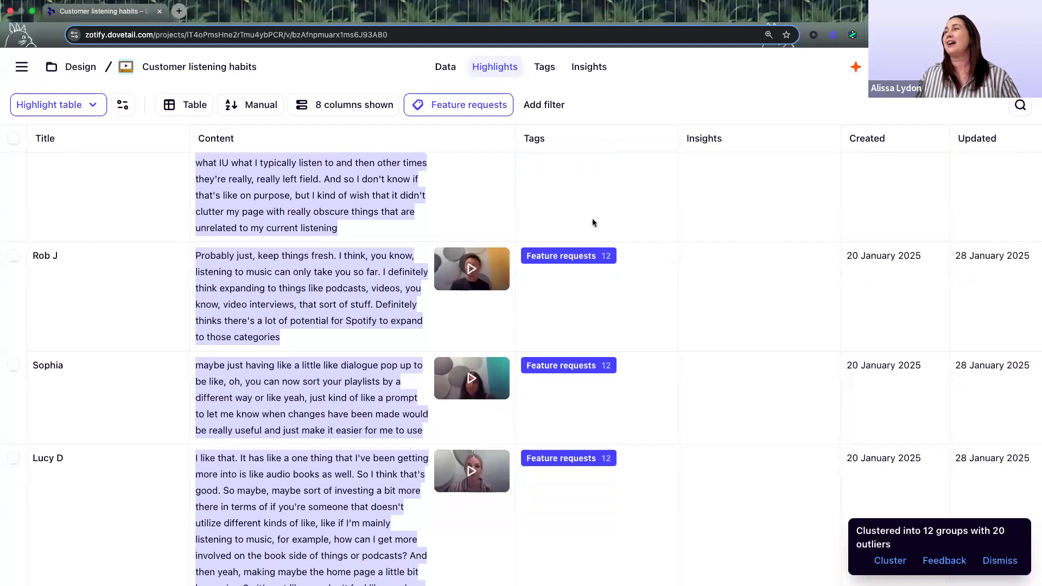
- Look over the feature request rows and select all the highlights listed in the table
{"action": "scroll", "coordinate": [593, 223], "scroll_direction": "down", "scroll_amount": 3}
{"action": "scroll", "coordinate": [592, 222], "scroll_direction": "up", "scroll_amount": 4}
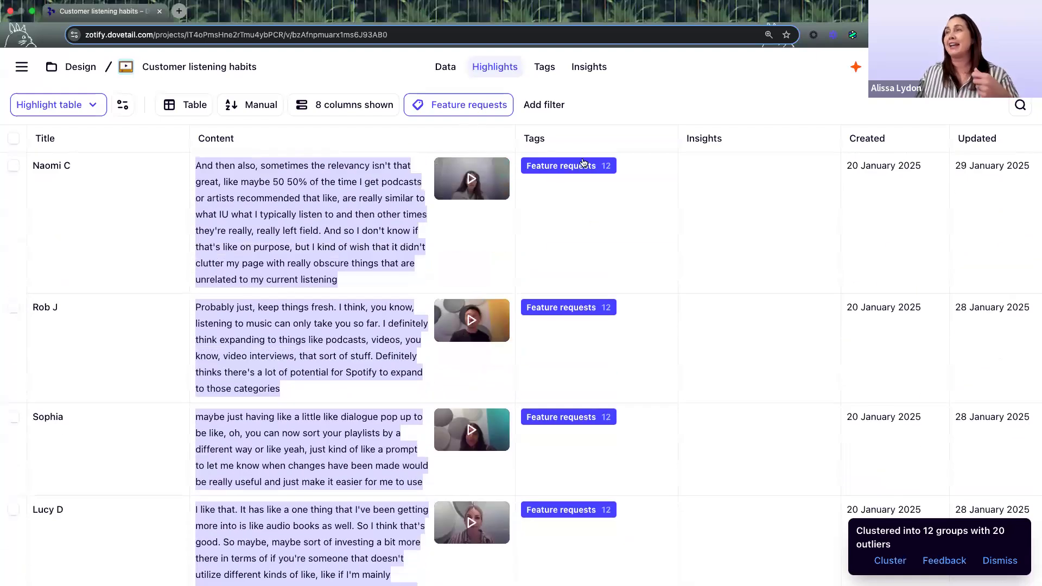
{"action": "mouse_move", "coordinate": [583, 168]}
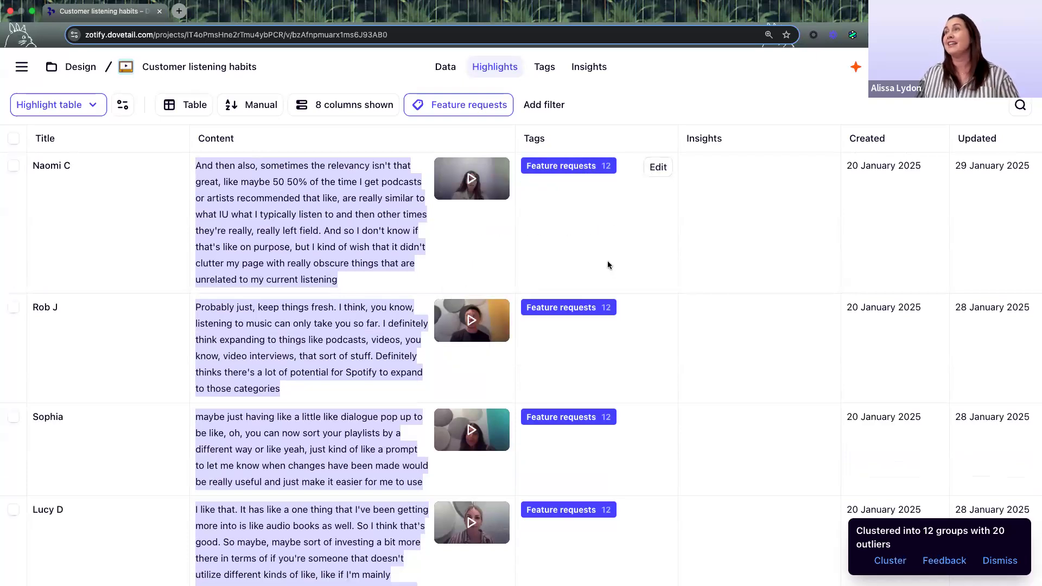
{"action": "scroll", "coordinate": [607, 263], "scroll_direction": "down", "scroll_amount": 3}
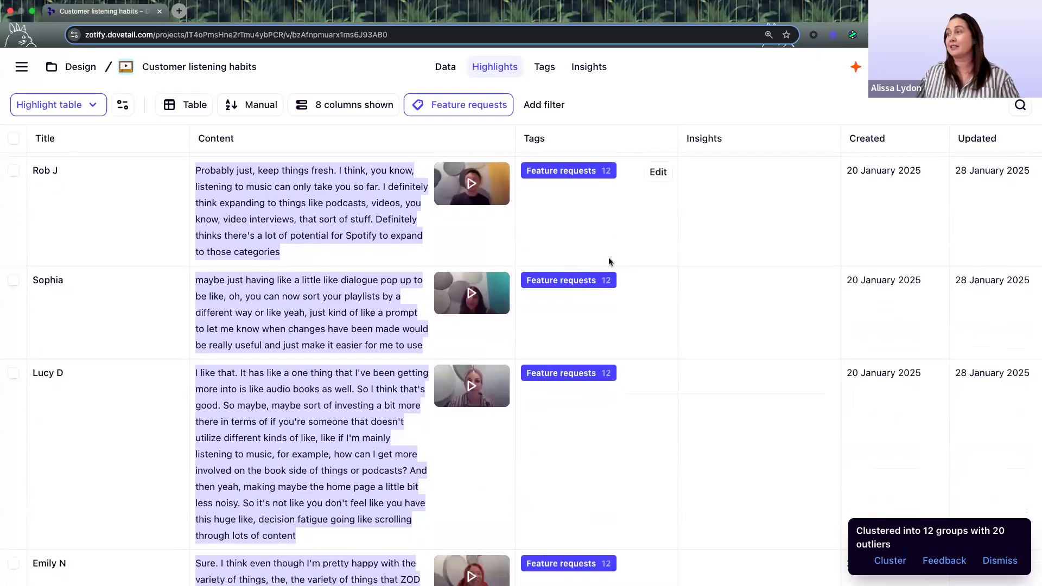
{"action": "scroll", "coordinate": [622, 278], "scroll_direction": "up", "scroll_amount": 3}
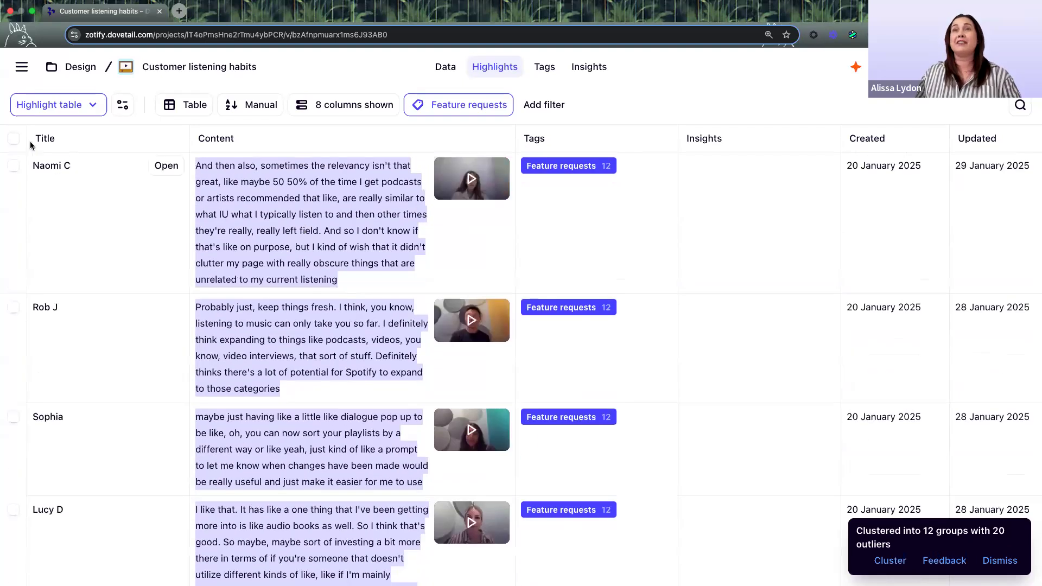
{"action": "left_click", "coordinate": [14, 139]}
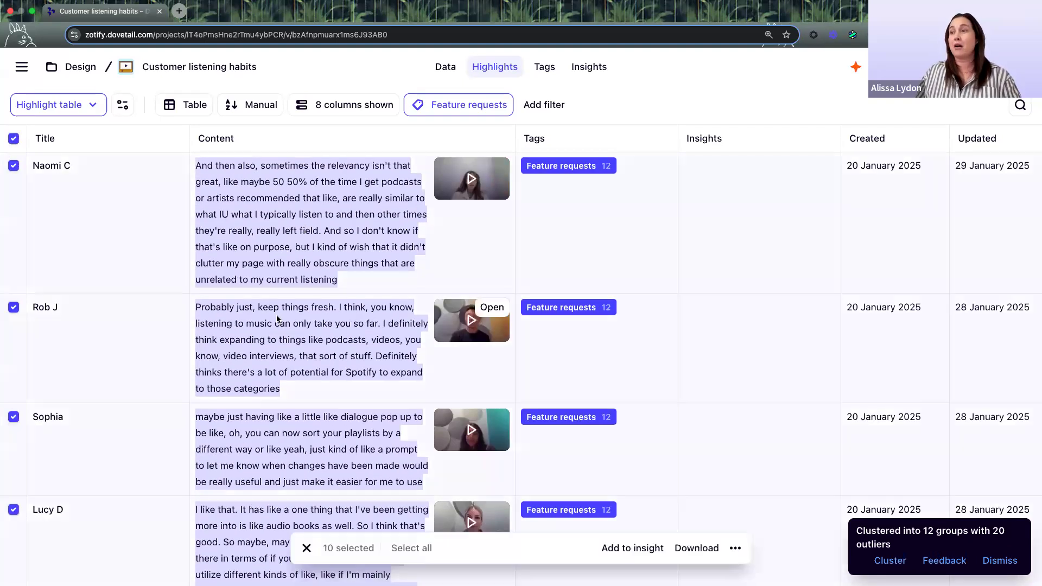
- Open the video reel download for the selected highlights and look through the clips in its preview
{"action": "left_click", "coordinate": [699, 551]}
{"action": "left_click", "coordinate": [737, 485]}
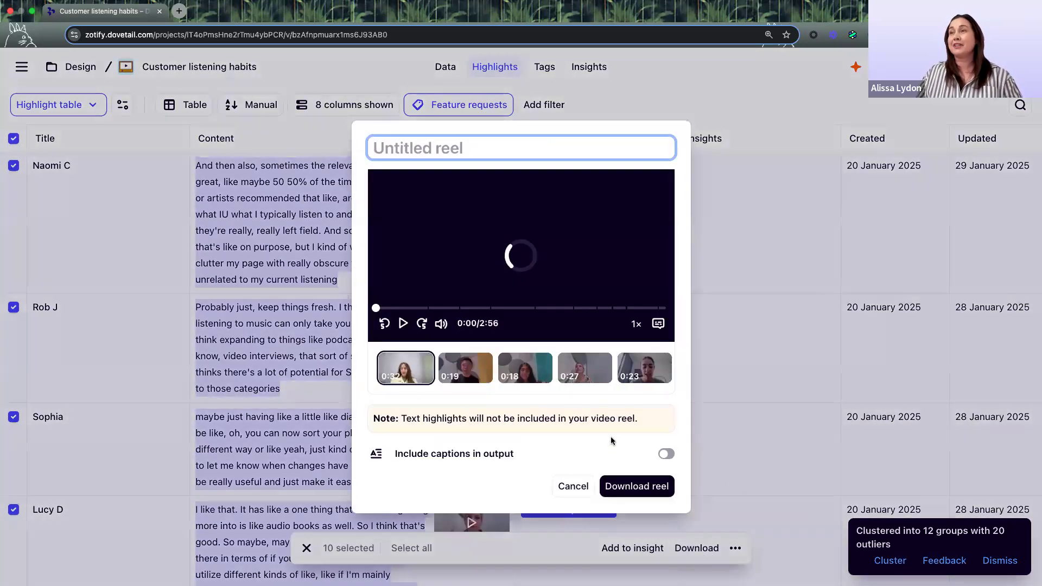
{"action": "scroll", "coordinate": [522, 380], "scroll_direction": "right", "scroll_amount": 1}
{"action": "scroll", "coordinate": [522, 369], "scroll_direction": "right", "scroll_amount": 10}
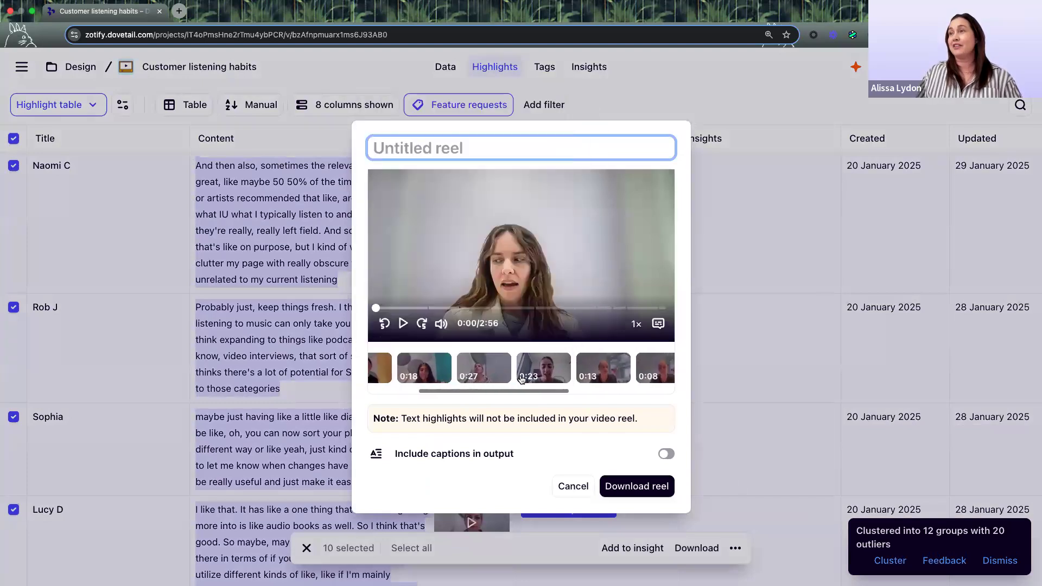
{"action": "scroll", "coordinate": [510, 375], "scroll_direction": "left", "scroll_amount": 10}
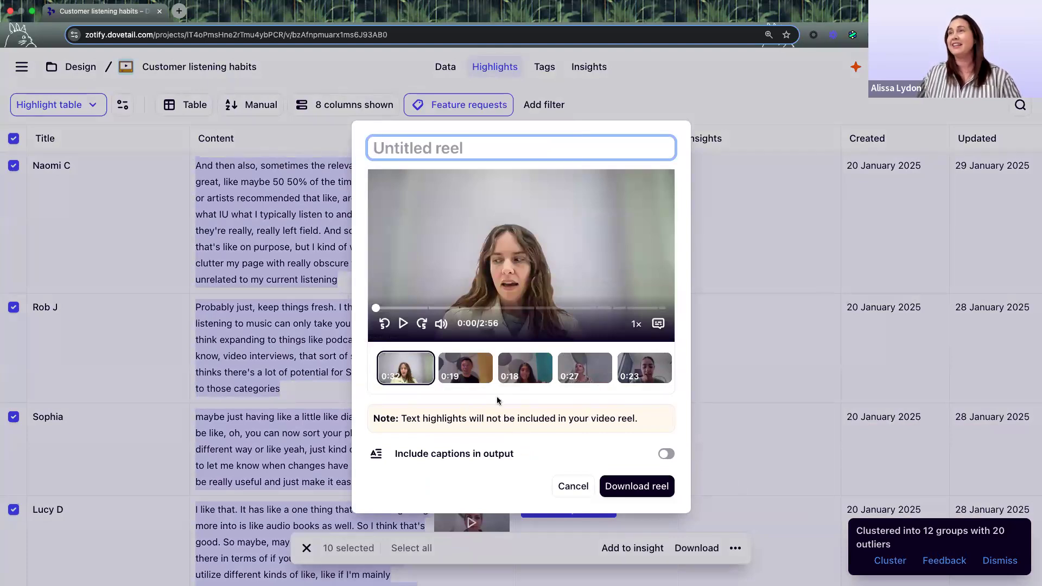
- Title the reel "Feature requests" and cancel the reel download
{"action": "type", "text": "Feature"}
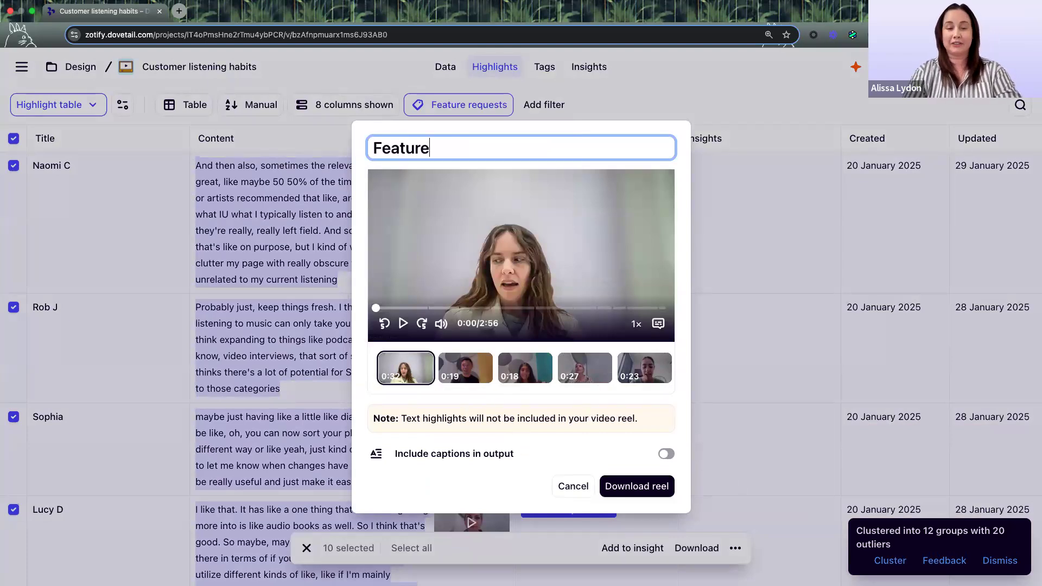
{"action": "type", "text": " requstests"}
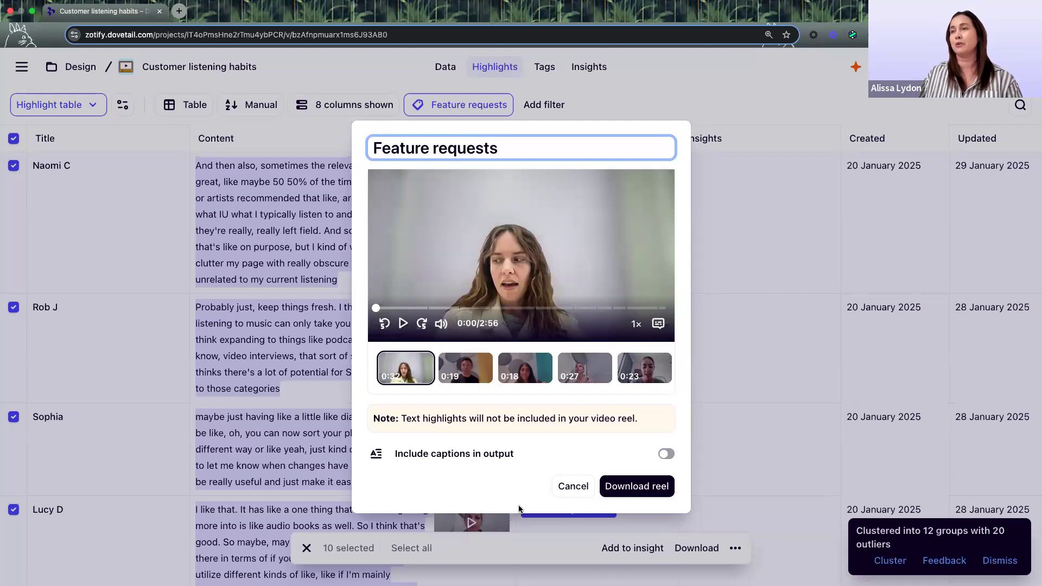
{"action": "left_click", "coordinate": [571, 487]}
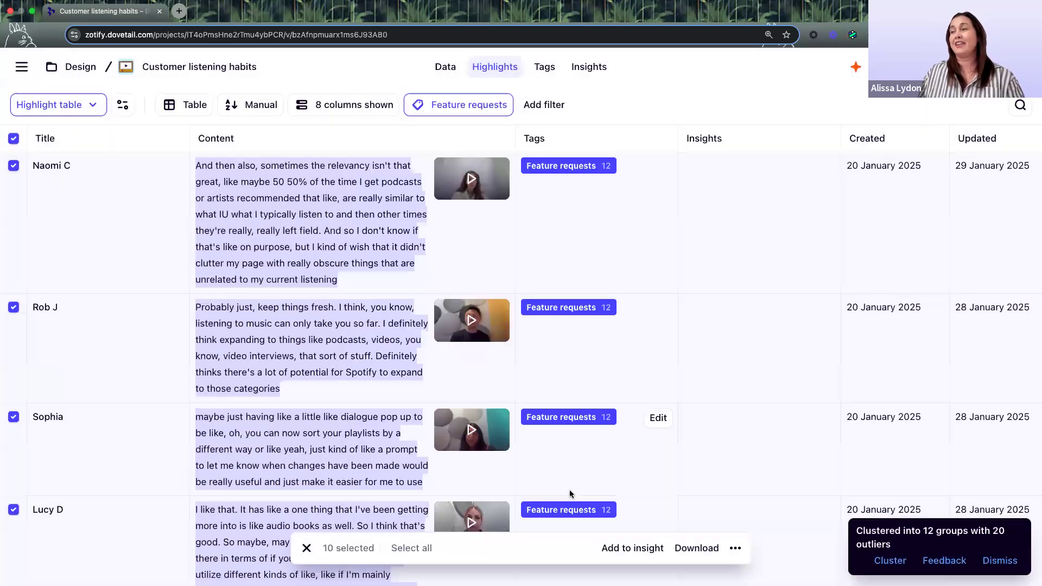
- Open the Feature requests tag from the table and remove the project filter from its highlights
{"action": "left_click", "coordinate": [556, 421]}
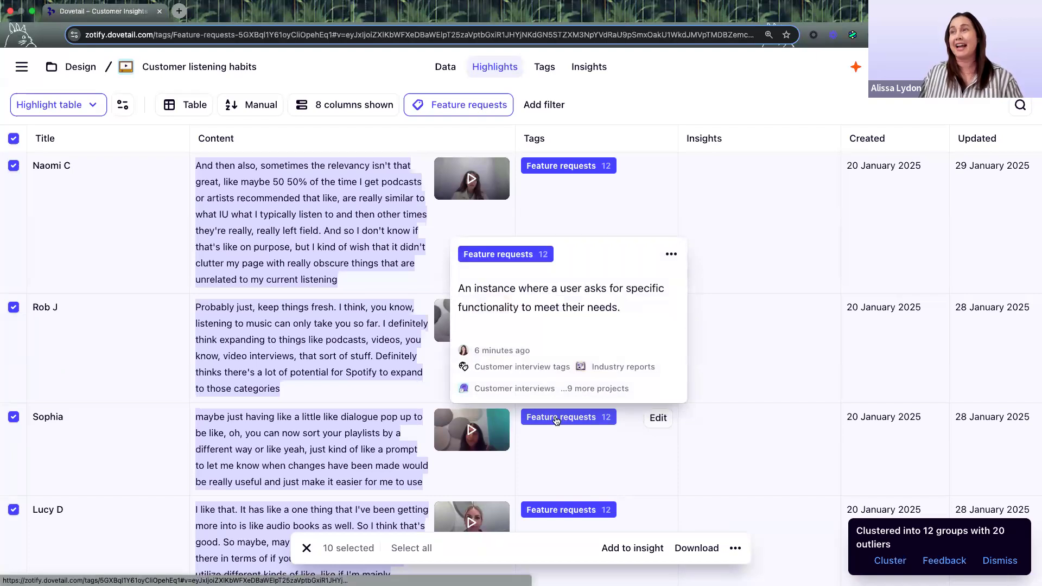
{"action": "scroll", "coordinate": [721, 295], "scroll_direction": "down", "scroll_amount": 1}
{"action": "left_click", "coordinate": [705, 266]}
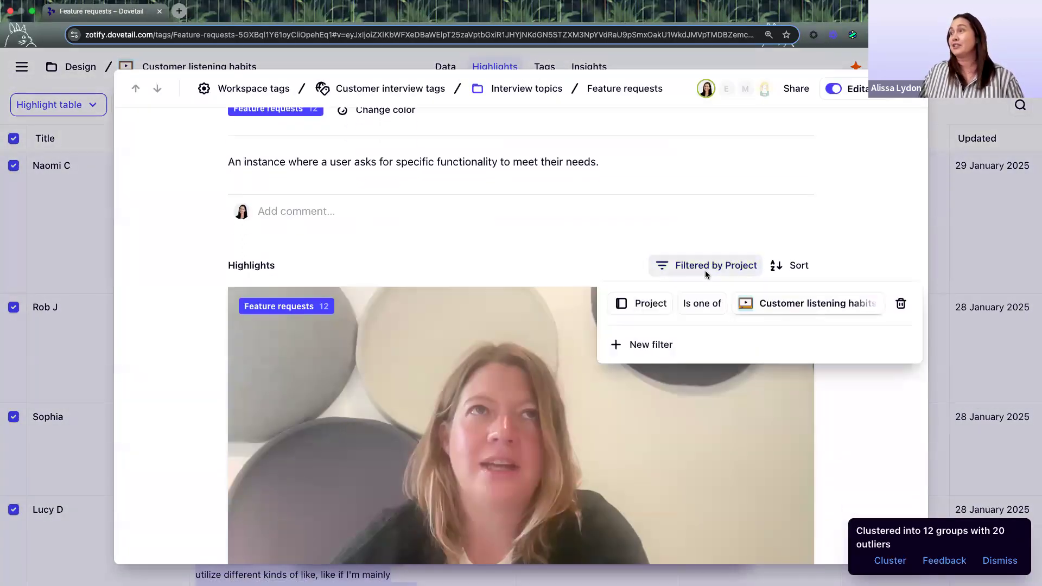
{"action": "left_click", "coordinate": [900, 304]}
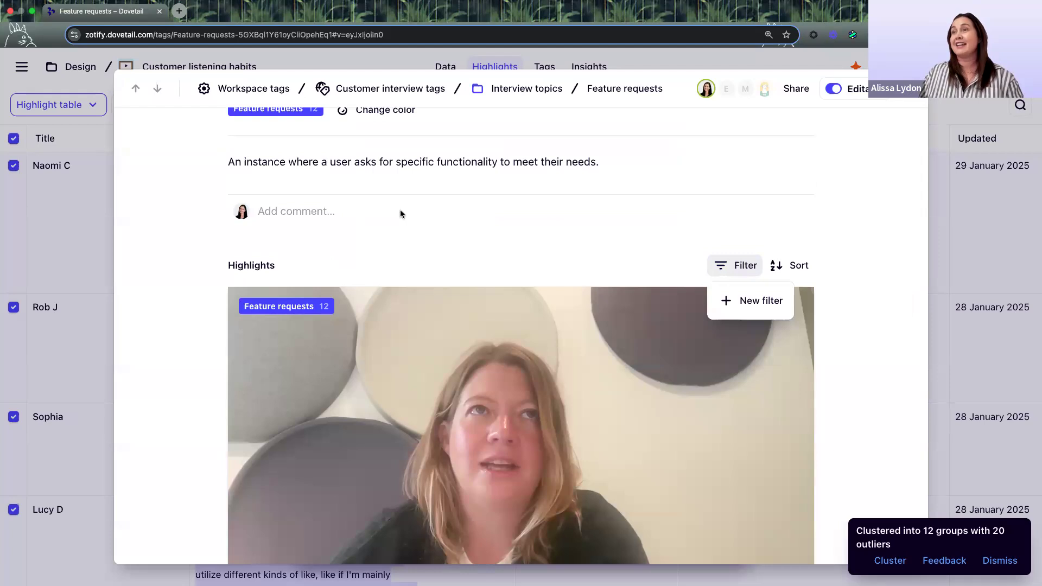
{"action": "left_click", "coordinate": [188, 301]}
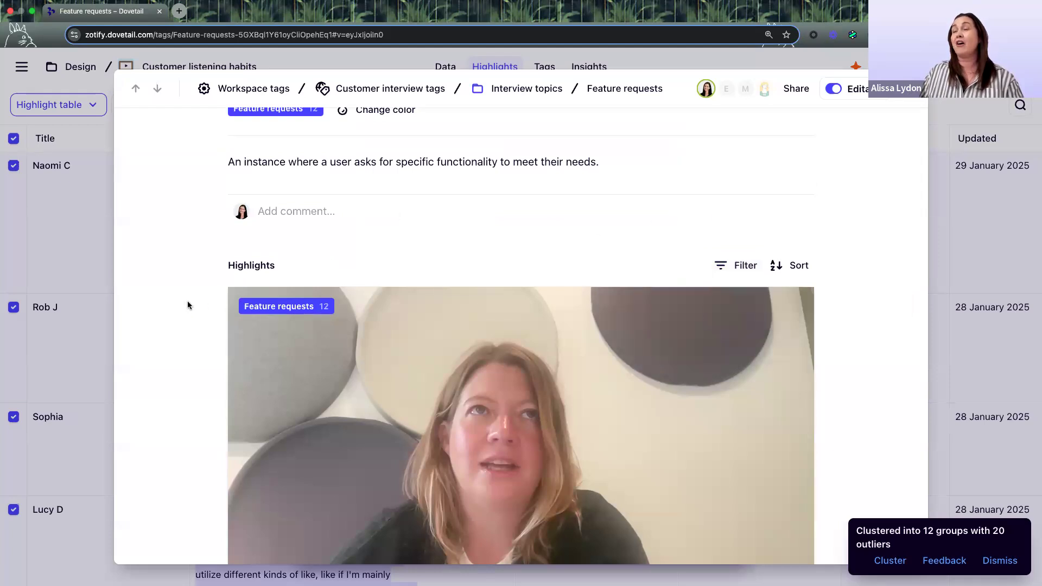
- Review the tag's highlight reel with its clips and playback options, and close the tag details
{"action": "scroll", "coordinate": [186, 304], "scroll_direction": "down", "scroll_amount": 2}
{"action": "scroll", "coordinate": [187, 304], "scroll_direction": "down", "scroll_amount": 2}
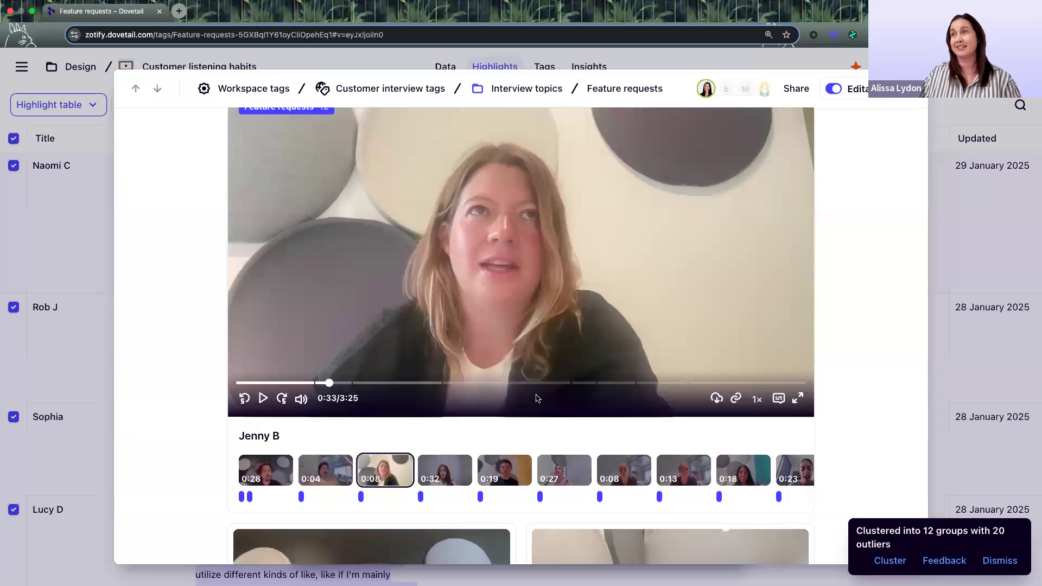
{"action": "scroll", "coordinate": [523, 400], "scroll_direction": "up", "scroll_amount": 1}
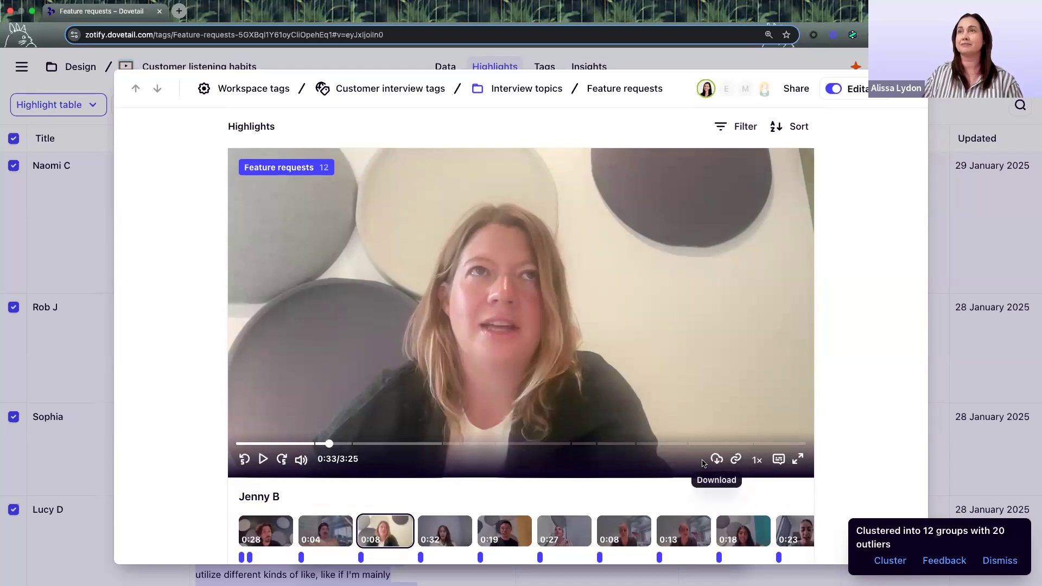
{"action": "left_click", "coordinate": [61, 216]}
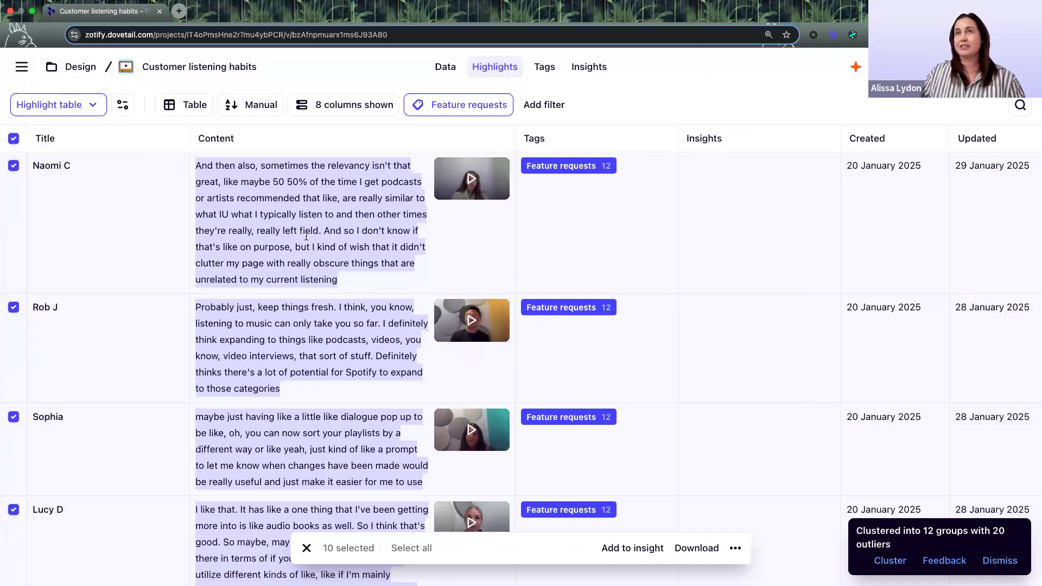
- Switch to the Highlight canvas view and look over the clustered highlight groups, from Feature overload down to the outliers
{"action": "left_click", "coordinate": [92, 105]}
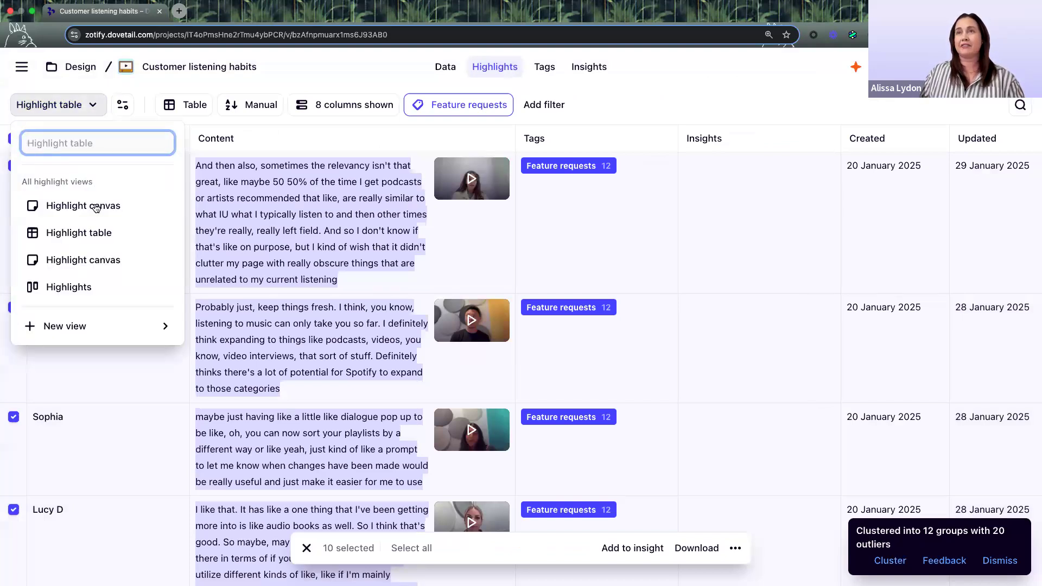
{"action": "left_click", "coordinate": [92, 204]}
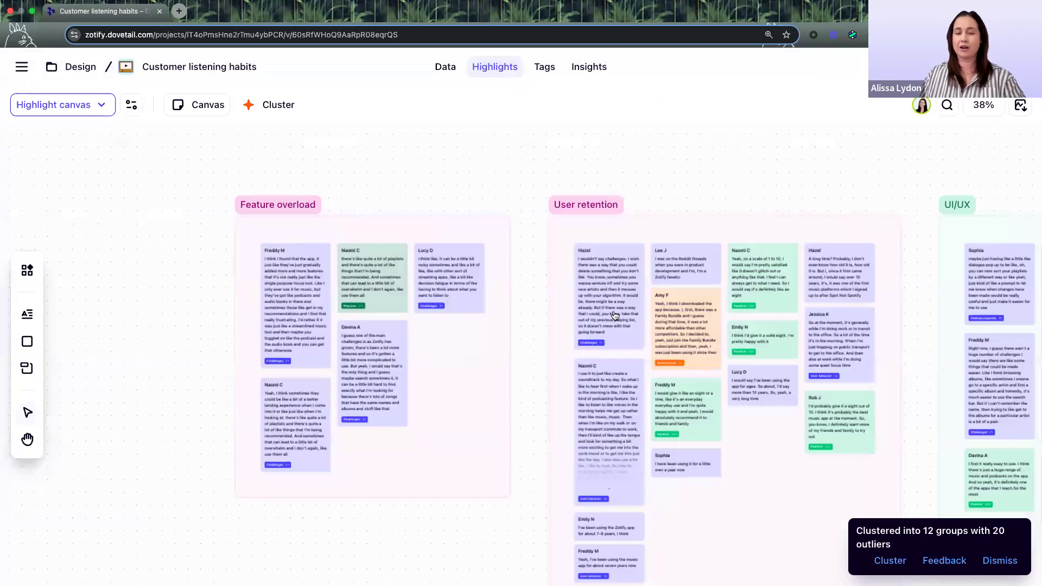
{"action": "scroll", "coordinate": [660, 325], "scroll_direction": "down", "scroll_amount": 3}
{"action": "scroll", "coordinate": [662, 326], "scroll_direction": "down", "scroll_amount": 1}
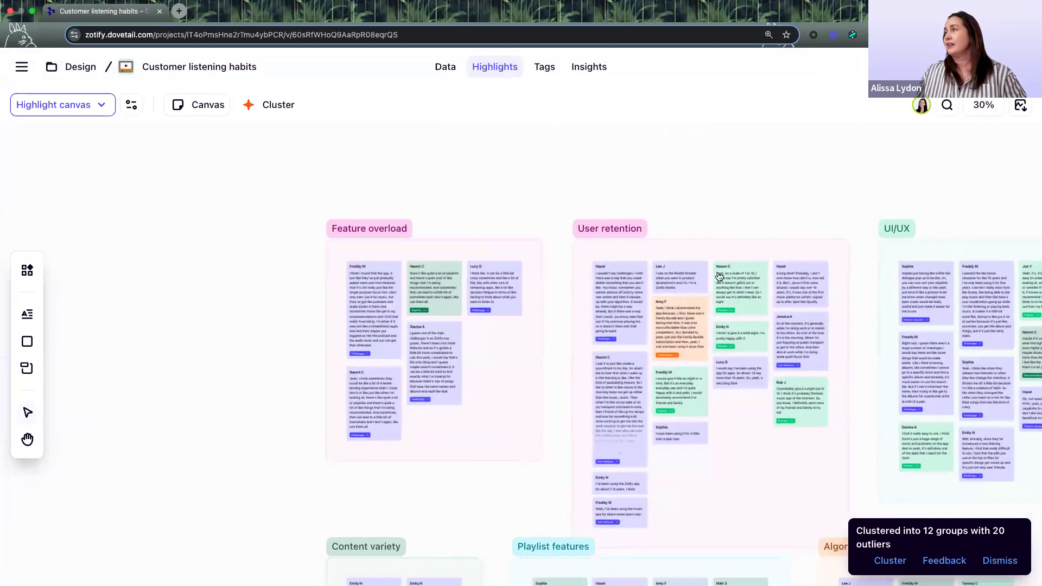
{"action": "scroll", "coordinate": [759, 270], "scroll_direction": "right", "scroll_amount": 2}
{"action": "scroll", "coordinate": [760, 293], "scroll_direction": "down", "scroll_amount": 1}
{"action": "scroll", "coordinate": [718, 308], "scroll_direction": "down", "scroll_amount": 5}
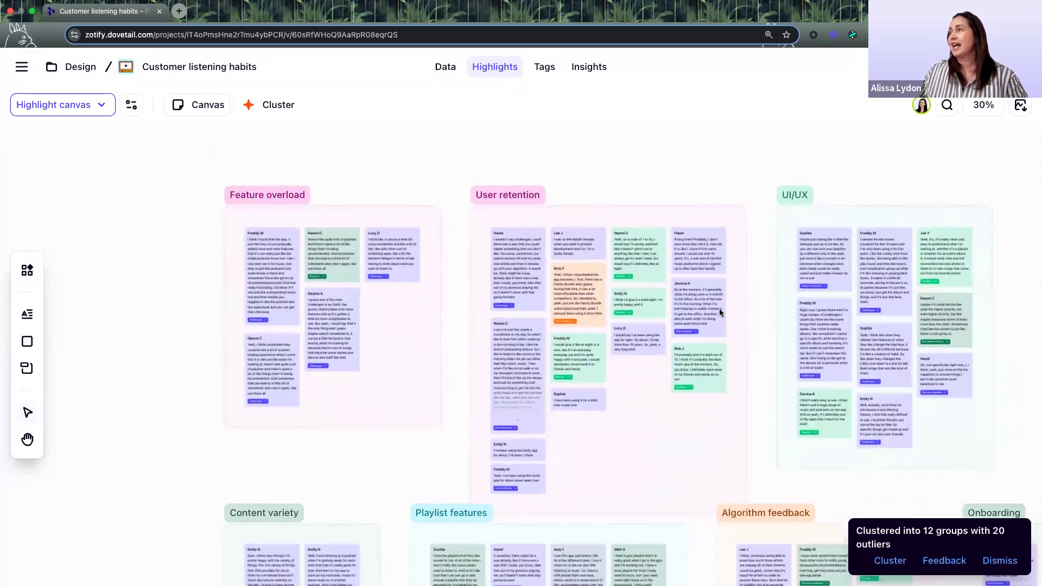
{"action": "scroll", "coordinate": [719, 310], "scroll_direction": "down", "scroll_amount": 8}
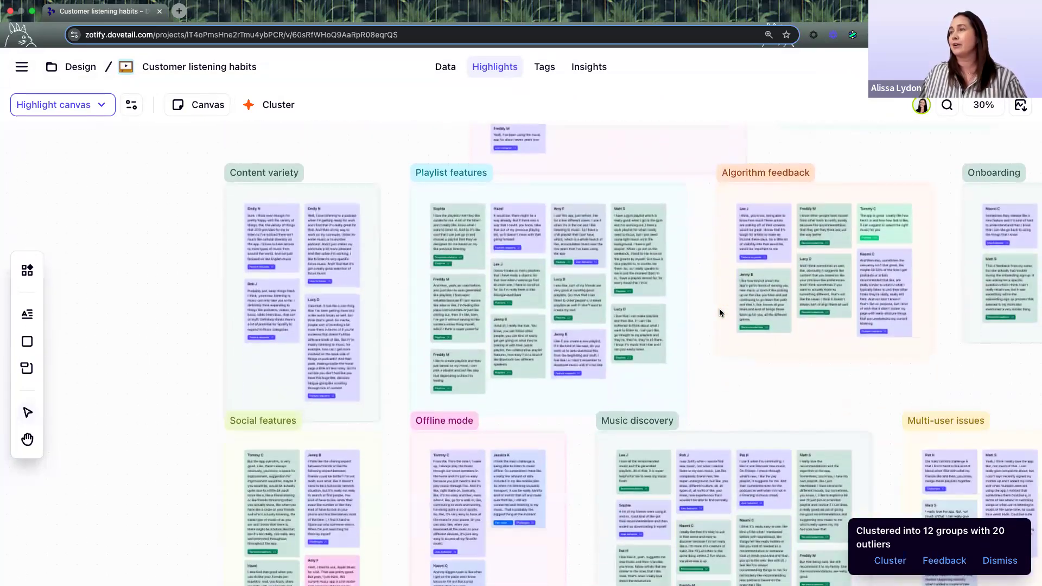
{"action": "scroll", "coordinate": [720, 310], "scroll_direction": "down", "scroll_amount": 2}
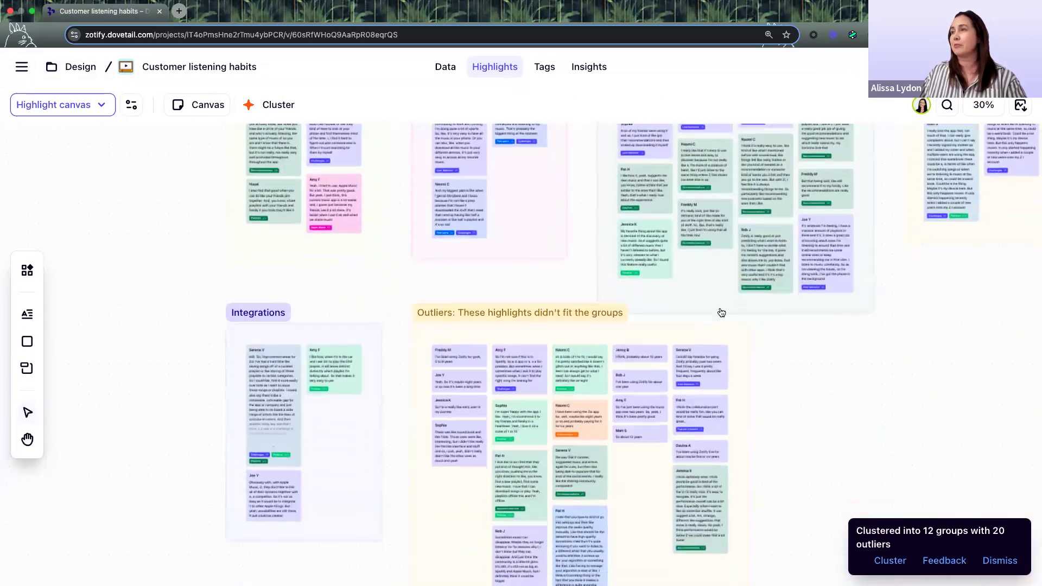
{"action": "scroll", "coordinate": [722, 309], "scroll_direction": "up", "scroll_amount": 5}
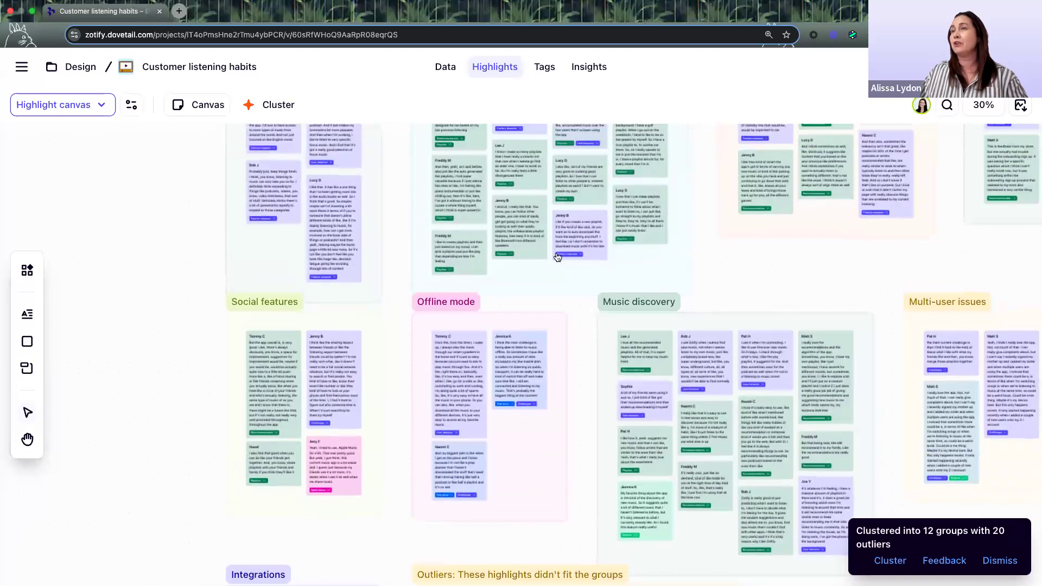
{"action": "scroll", "coordinate": [559, 259], "scroll_direction": "up", "scroll_amount": 5}
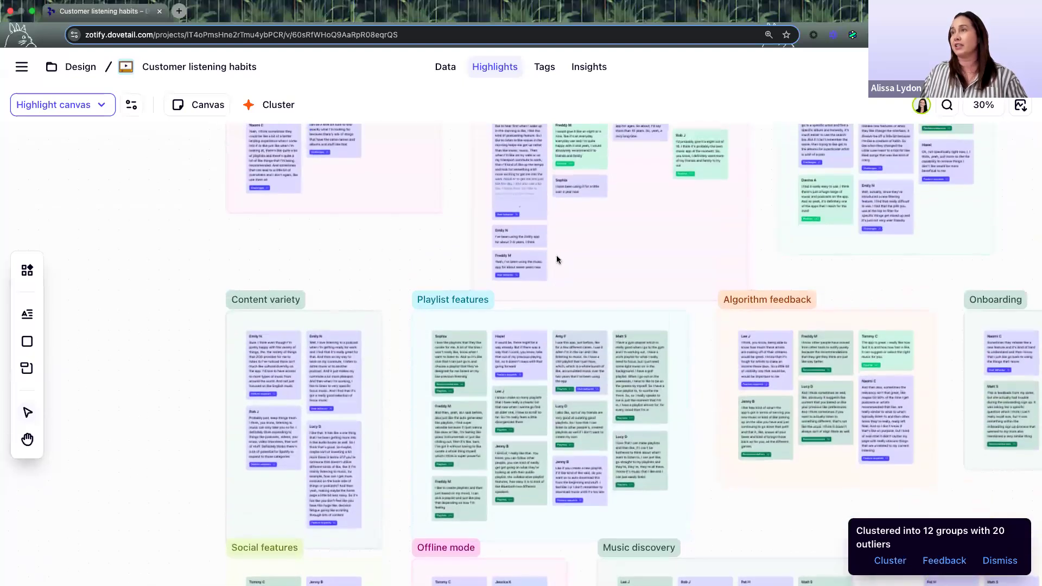
{"action": "scroll", "coordinate": [557, 260], "scroll_direction": "up", "scroll_amount": 5}
{"action": "scroll", "coordinate": [560, 345], "scroll_direction": "down", "scroll_amount": 3}
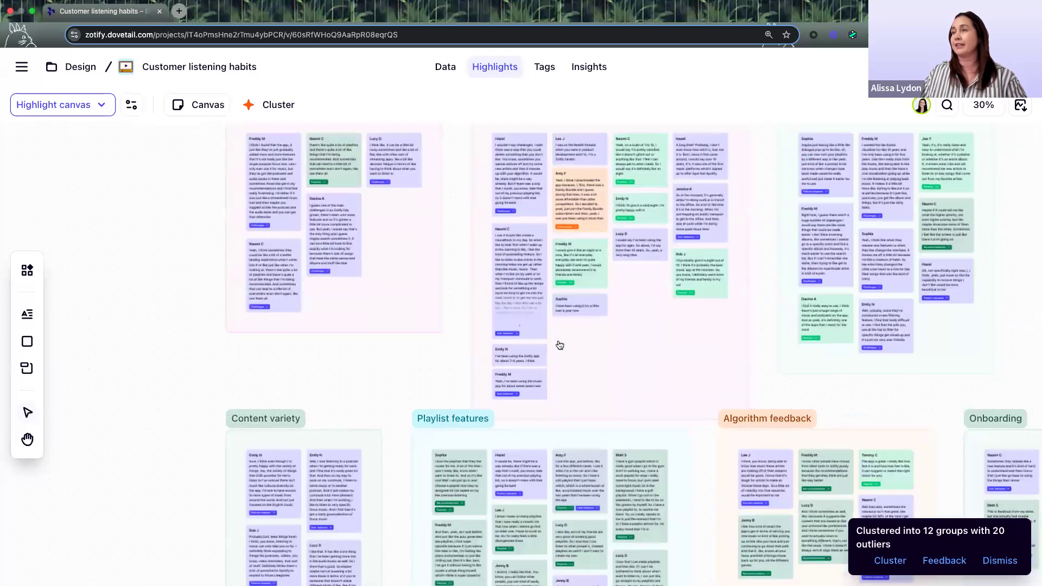
- Reposition the User retention group slightly on the canvas
{"action": "left_click", "coordinate": [563, 346]}
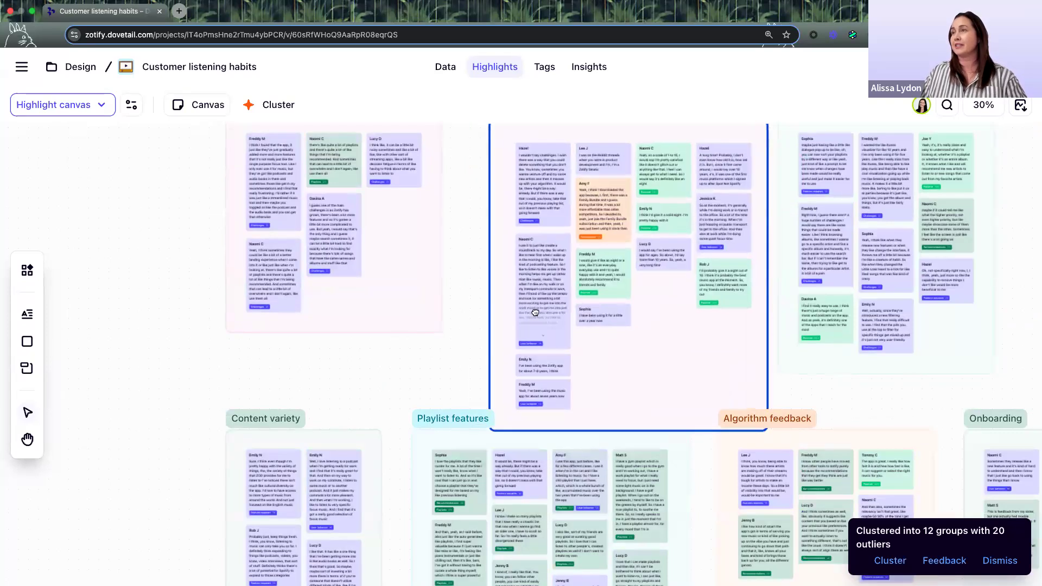
{"action": "left_click_drag", "start_coordinate": [535, 312], "coordinate": [495, 285]}
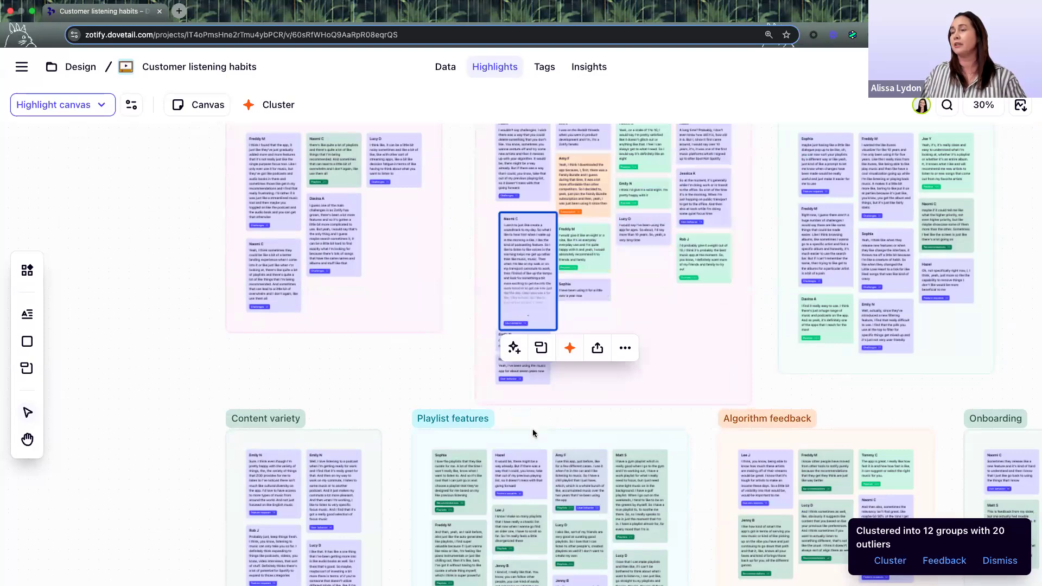
- Examine the highlights in the Content variety and Playlist features groups at 60% zoom
{"action": "scroll", "coordinate": [533, 433], "scroll_direction": "up", "scroll_amount": 5}
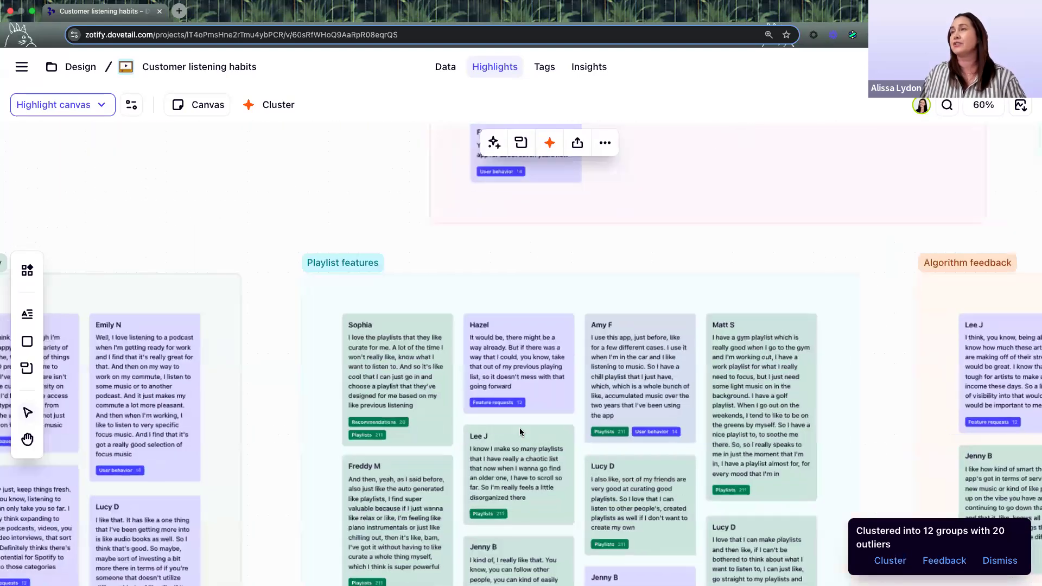
{"action": "scroll", "coordinate": [520, 427], "scroll_direction": "down", "scroll_amount": 5}
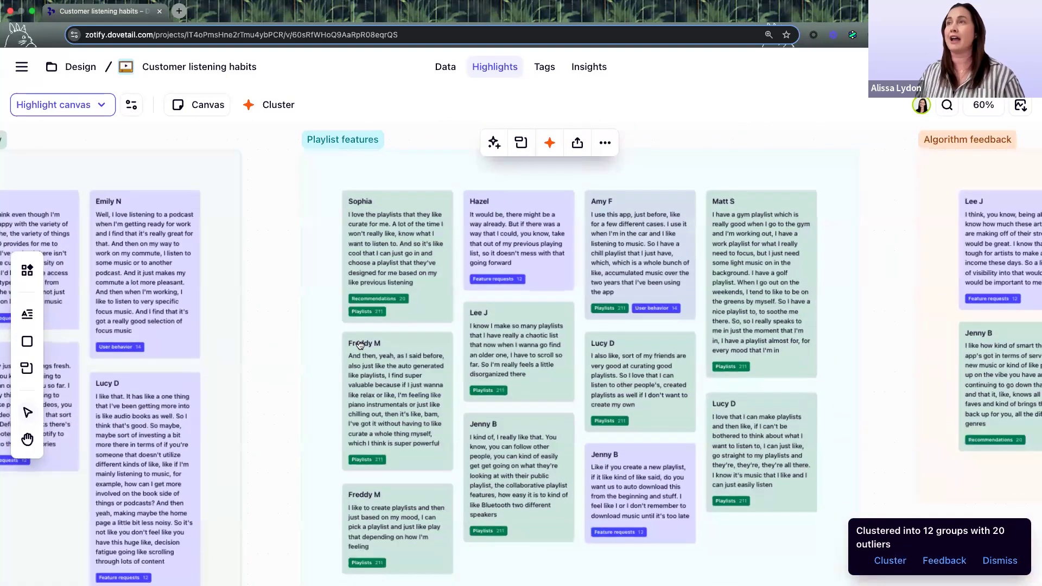
{"action": "scroll", "coordinate": [359, 346], "scroll_direction": "down", "scroll_amount": 1}
{"action": "scroll", "coordinate": [361, 345], "scroll_direction": "up", "scroll_amount": 3}
{"action": "scroll", "coordinate": [361, 345], "scroll_direction": "left", "scroll_amount": 4}
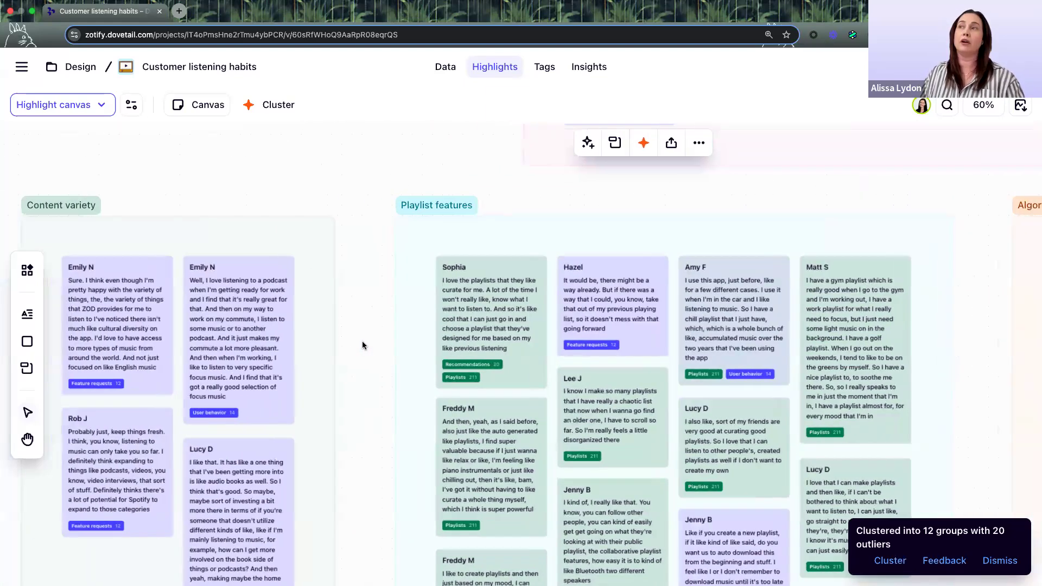
{"action": "scroll", "coordinate": [363, 345], "scroll_direction": "left", "scroll_amount": 5}
{"action": "scroll", "coordinate": [363, 345], "scroll_direction": "right", "scroll_amount": 2}
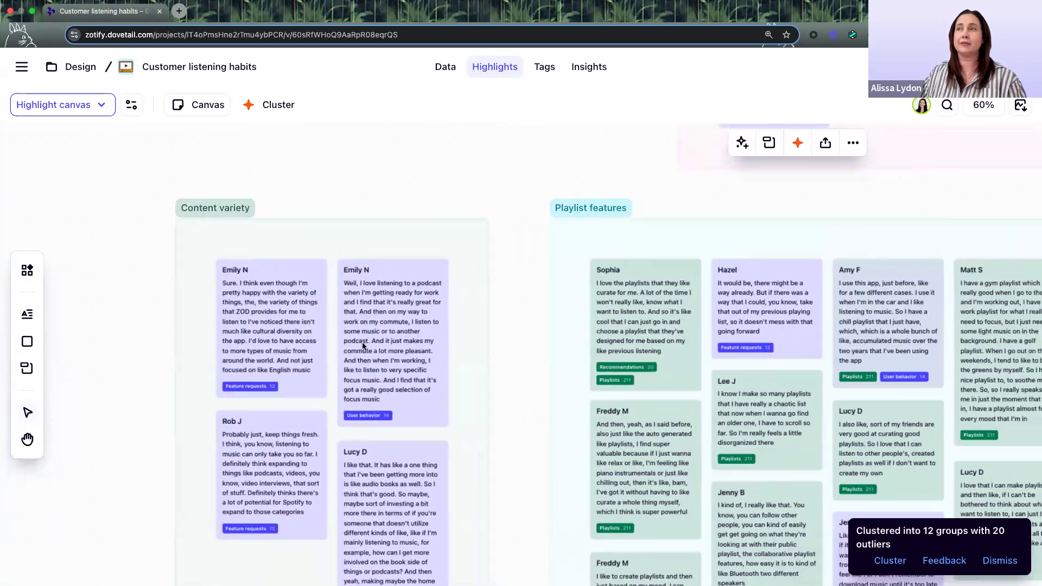
{"action": "scroll", "coordinate": [363, 345], "scroll_direction": "right", "scroll_amount": 5}
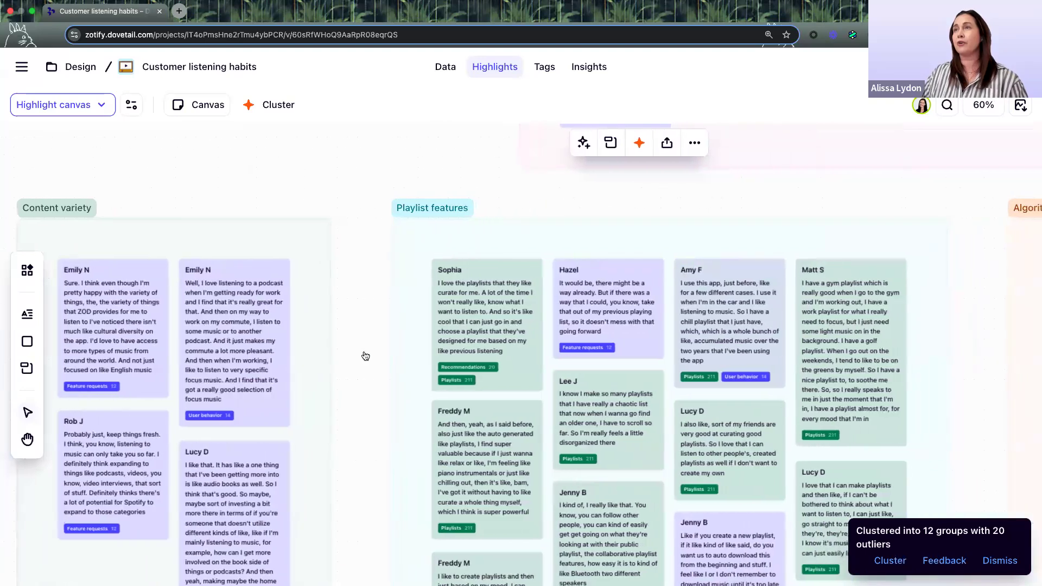
{"action": "scroll", "coordinate": [365, 356], "scroll_direction": "right", "scroll_amount": 4}
{"action": "scroll", "coordinate": [319, 170], "scroll_direction": "down", "scroll_amount": 2}
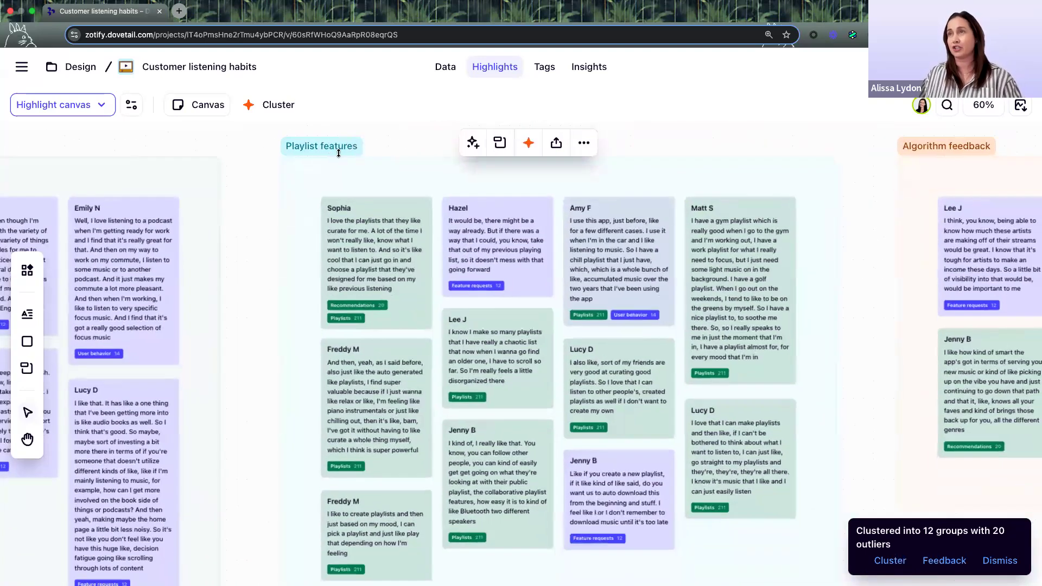
- Select the Playlist features group and dismiss the clustering notification
{"action": "left_click", "coordinate": [339, 154]}
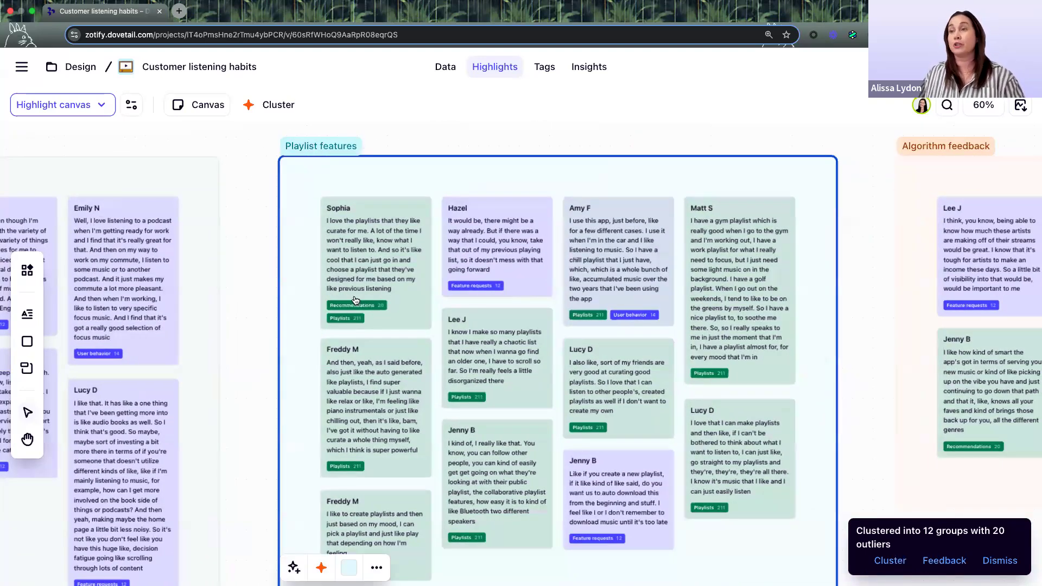
{"action": "scroll", "coordinate": [355, 301], "scroll_direction": "down", "scroll_amount": 1}
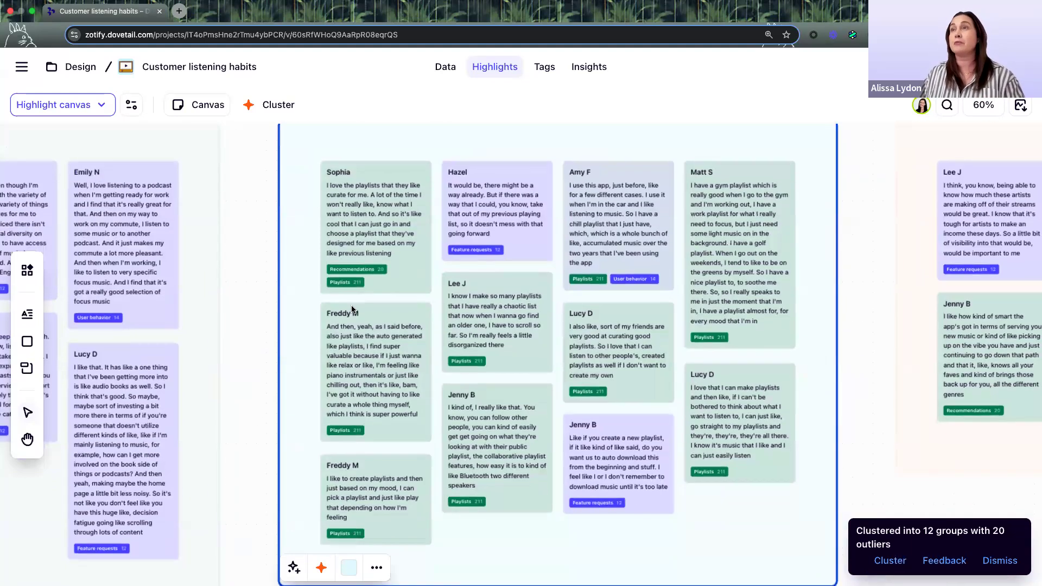
{"action": "scroll", "coordinate": [356, 305], "scroll_direction": "up", "scroll_amount": 1}
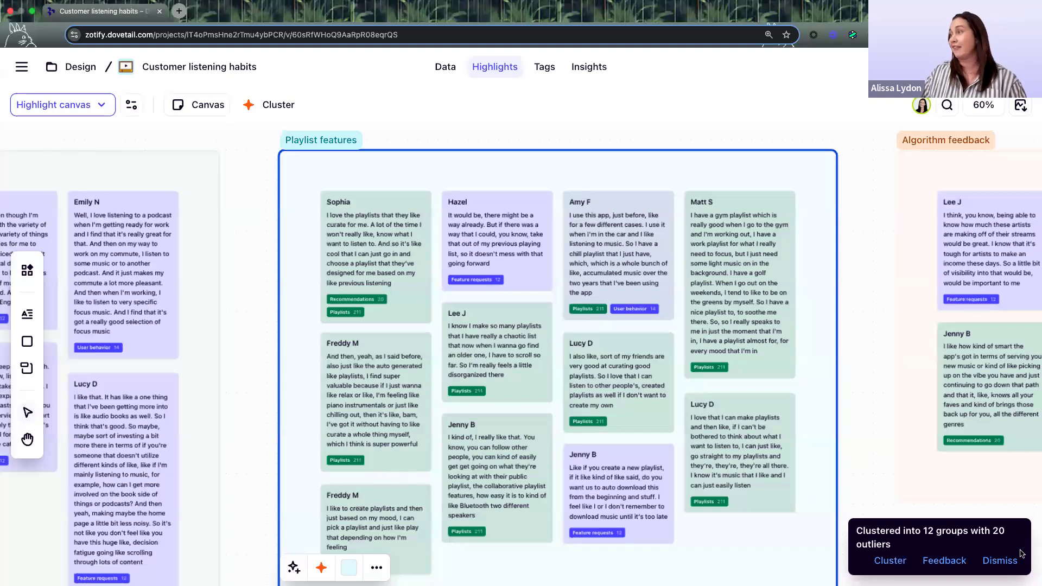
{"action": "left_click", "coordinate": [999, 561]}
- Look at the tagging and add-to-insight options for the highlights in the Playlist features group
{"action": "left_click", "coordinate": [376, 567]}
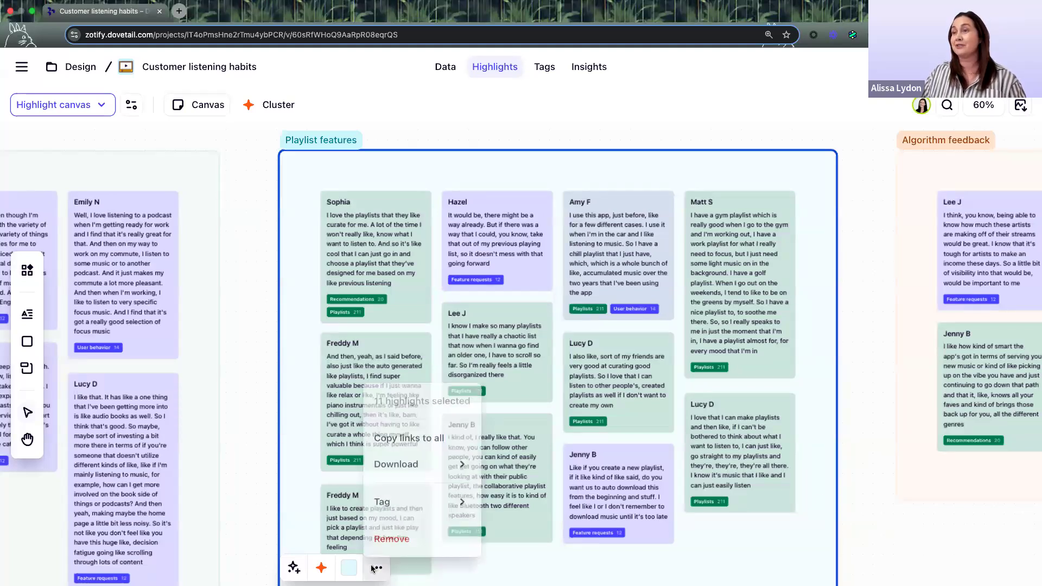
{"action": "left_click", "coordinate": [401, 491]}
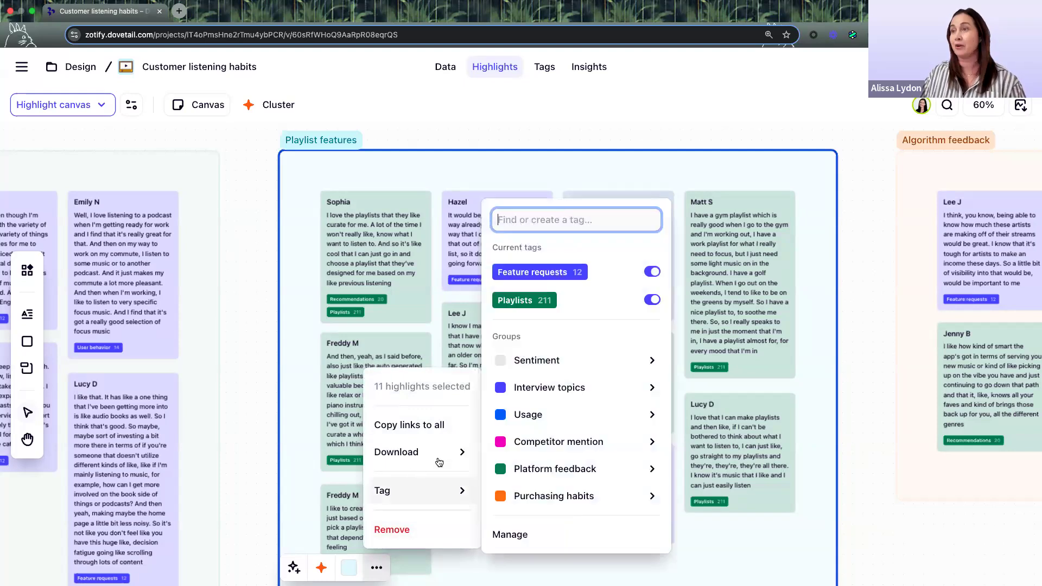
{"action": "left_click", "coordinate": [432, 456]}
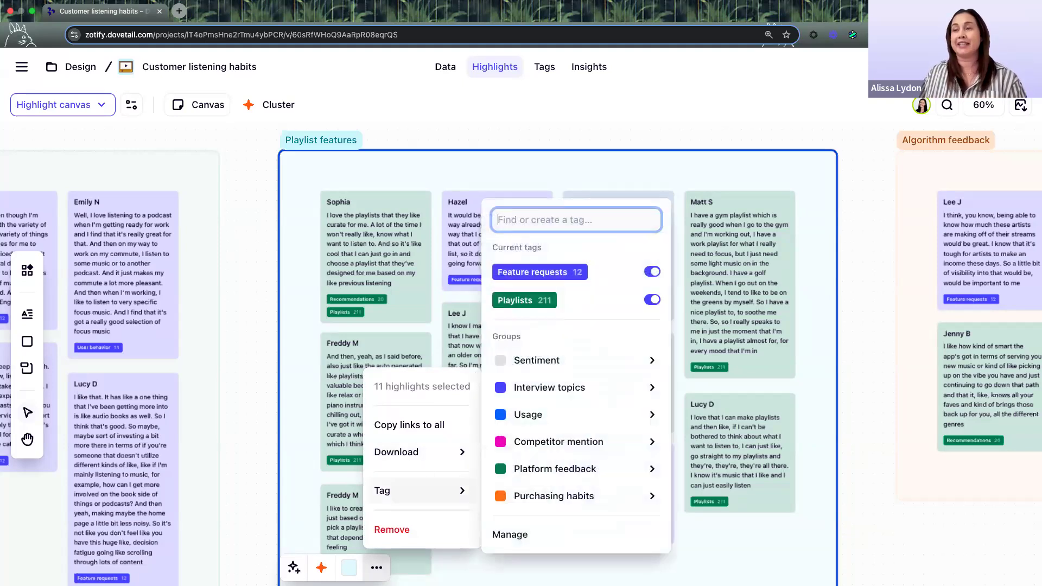
{"action": "left_click", "coordinate": [293, 567]}
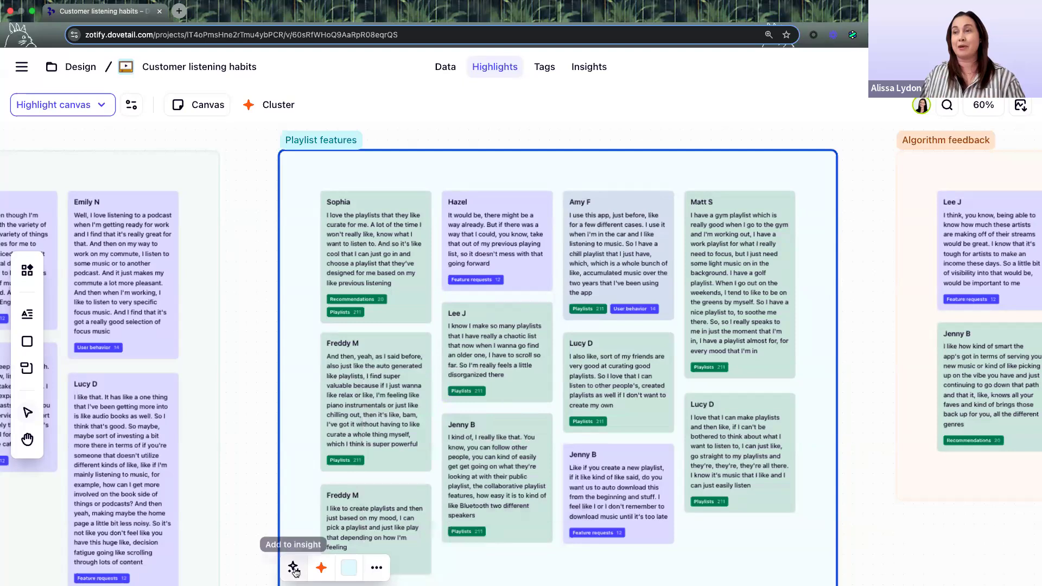
{"action": "left_click", "coordinate": [294, 568]}
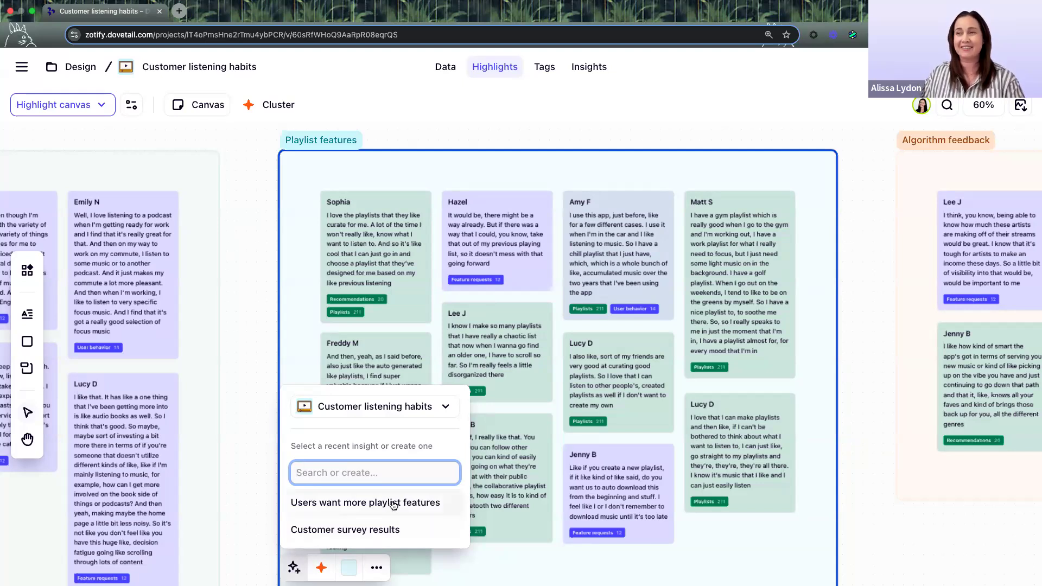
- Open the insight "Users want more playlist features" and review its summary text and video reel
{"action": "left_click", "coordinate": [593, 72]}
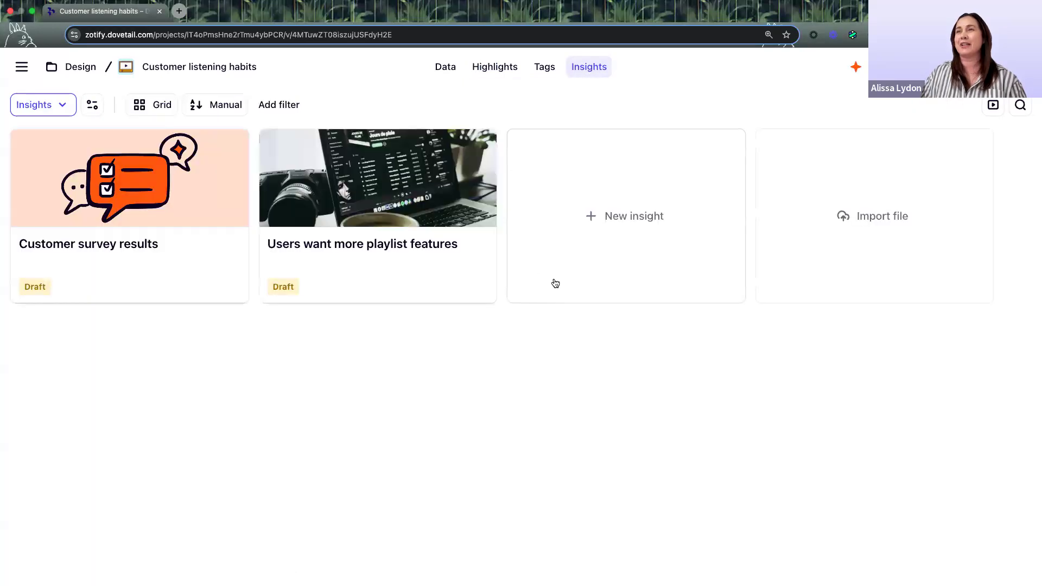
{"action": "left_click", "coordinate": [422, 249]}
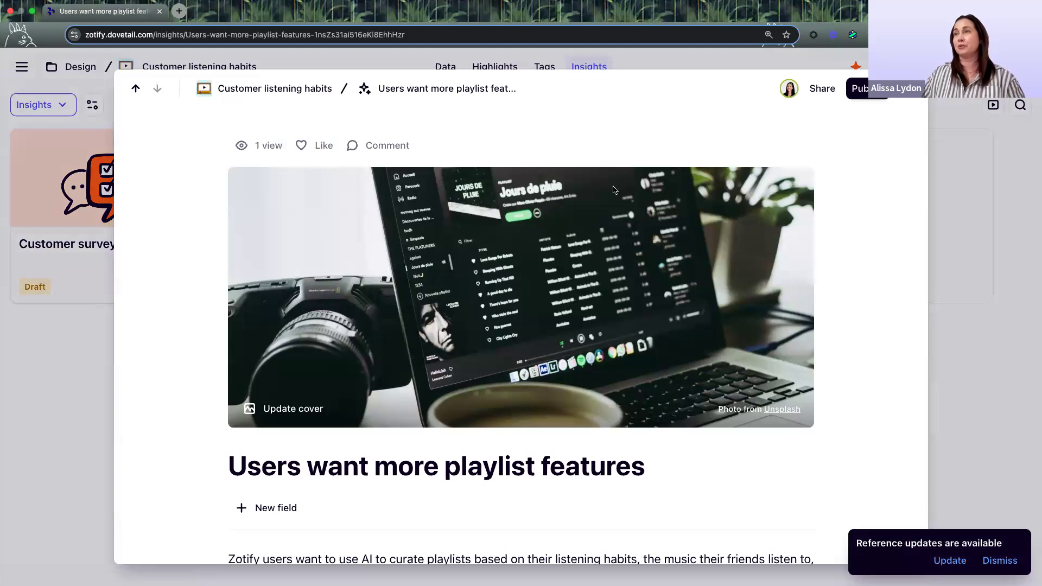
{"action": "scroll", "coordinate": [615, 190], "scroll_direction": "down", "scroll_amount": 6}
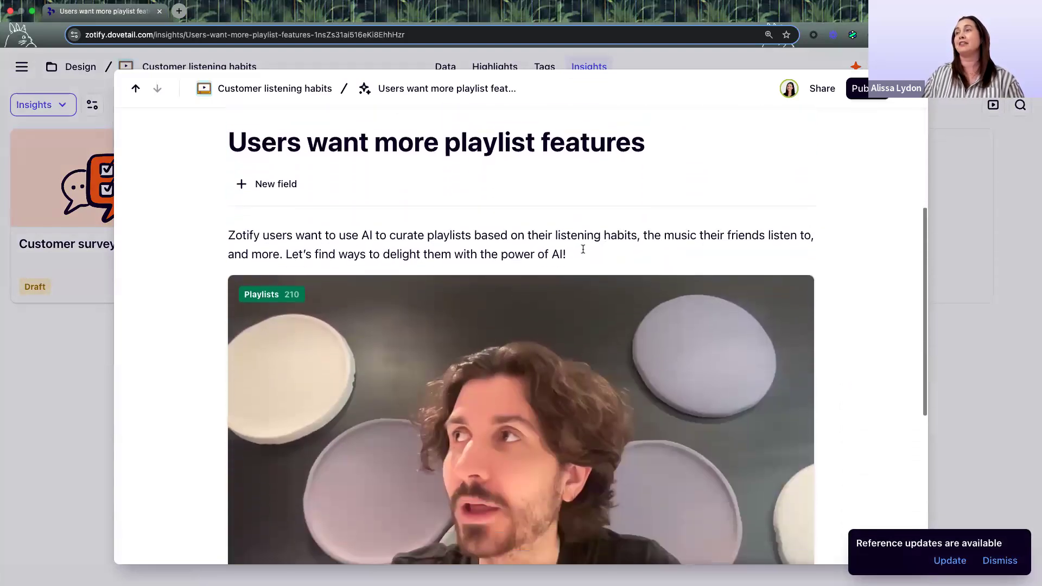
{"action": "left_click_drag", "start_coordinate": [571, 242], "coordinate": [228, 224]}
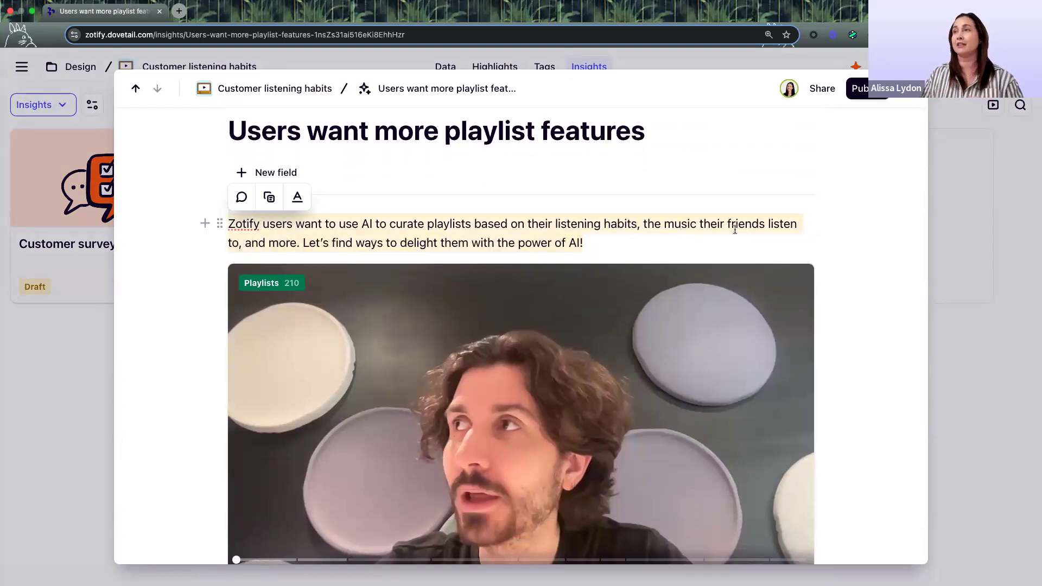
{"action": "scroll", "coordinate": [736, 233], "scroll_direction": "down", "scroll_amount": 3}
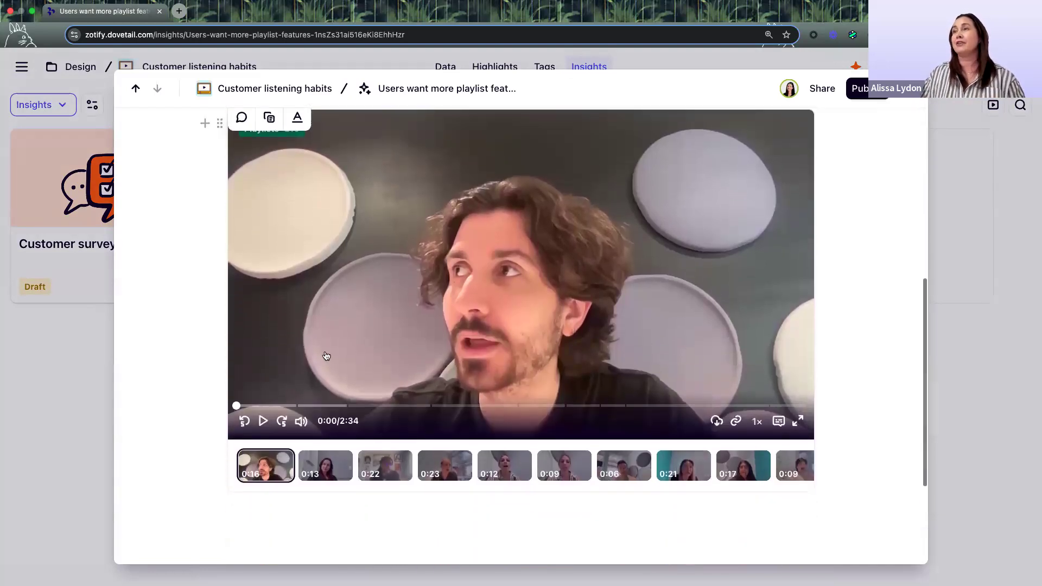
{"action": "scroll", "coordinate": [331, 356], "scroll_direction": "down", "scroll_amount": 1}
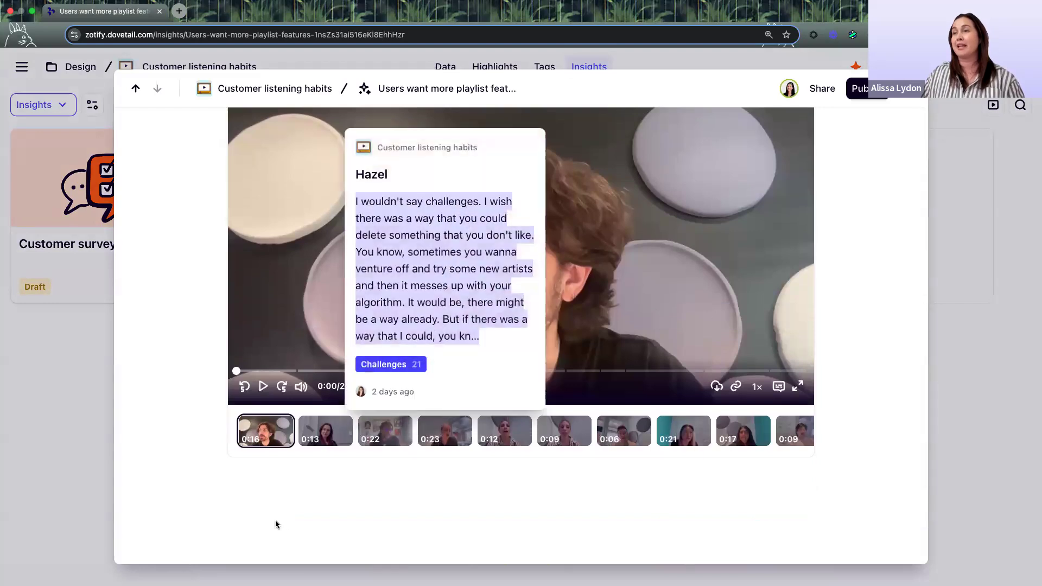
- Start inserting a reference on the empty line beneath the video reel and show the available projects
{"action": "left_click", "coordinate": [247, 483]}
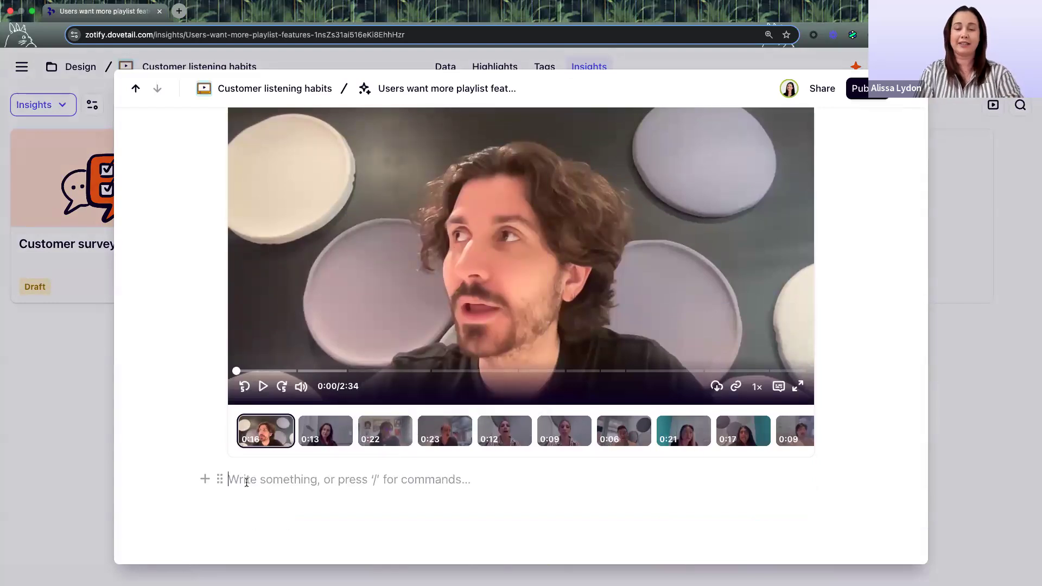
{"action": "type", "text": "/"}
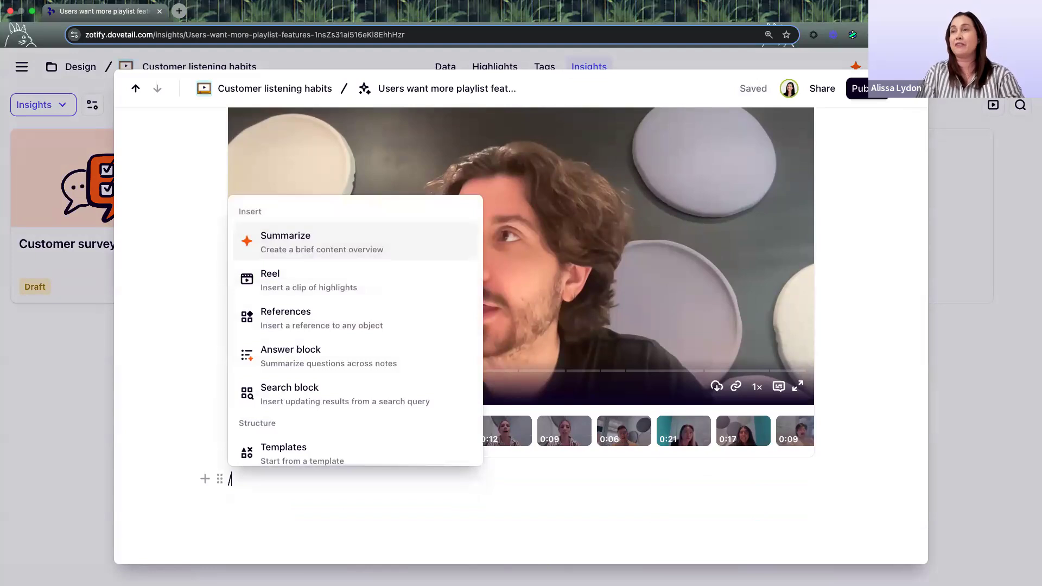
{"action": "key", "text": "Down"}
{"action": "key", "text": "Down"}
{"action": "key", "text": "Return"}
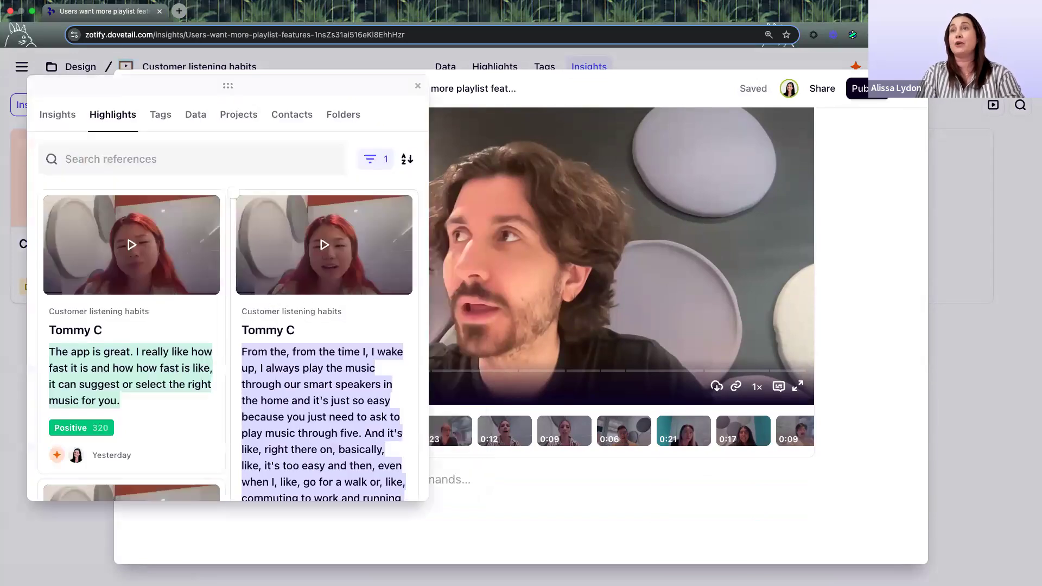
{"action": "scroll", "coordinate": [283, 367], "scroll_direction": "down", "scroll_amount": 2}
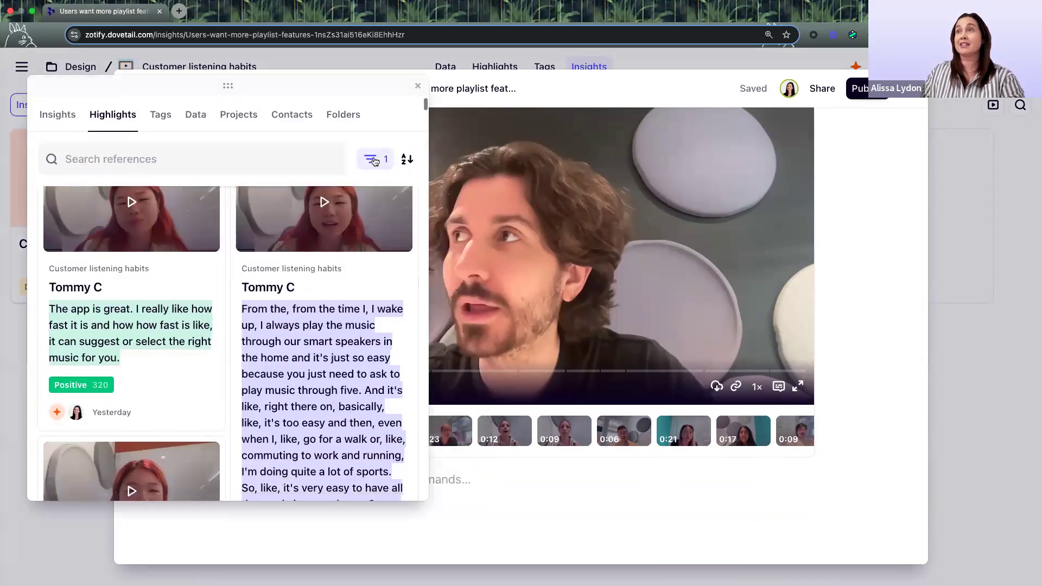
{"action": "left_click", "coordinate": [231, 114]}
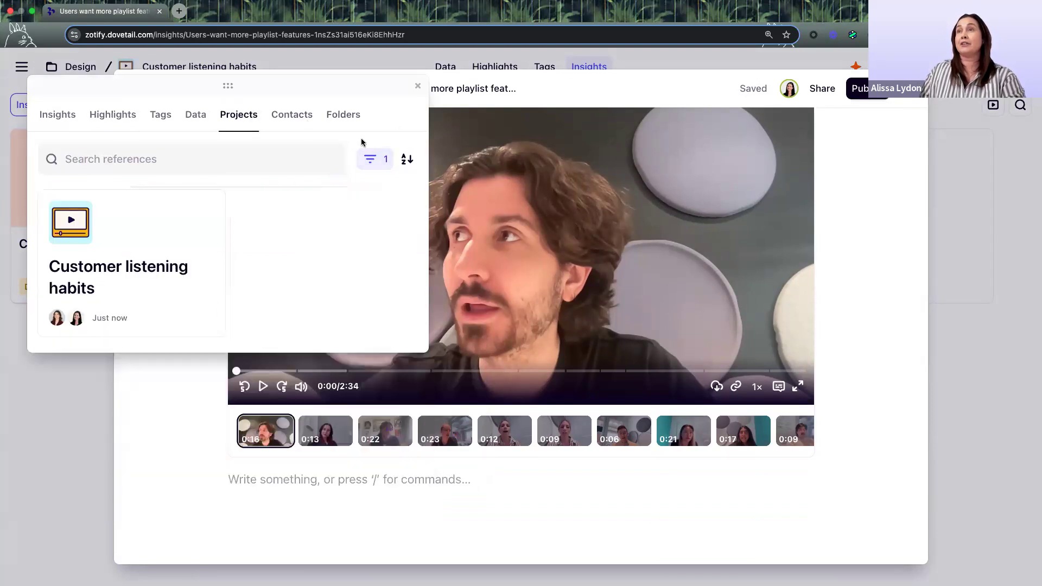
- Remove the reference filter and insert the Customer interviews project as a reference beneath the reel
{"action": "left_click", "coordinate": [381, 158]}
{"action": "left_click", "coordinate": [655, 199]}
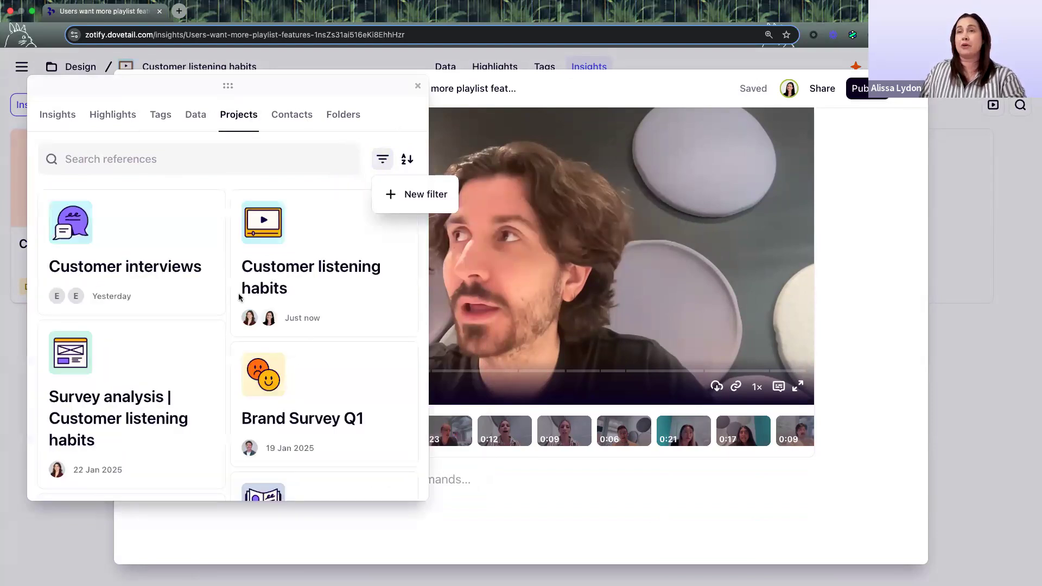
{"action": "left_click", "coordinate": [164, 286]}
{"action": "left_click", "coordinate": [145, 272]}
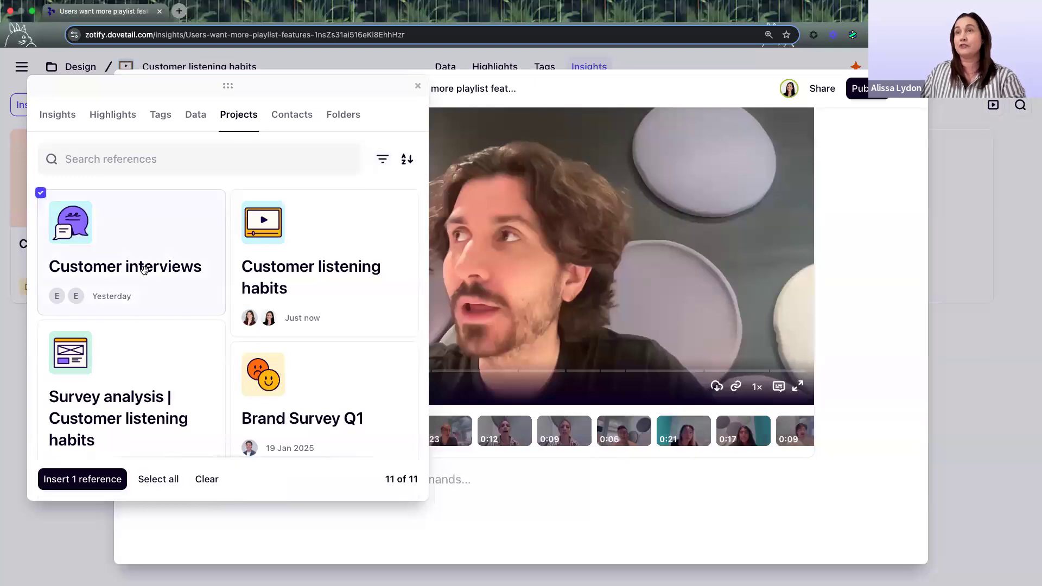
{"action": "left_click", "coordinate": [83, 480]}
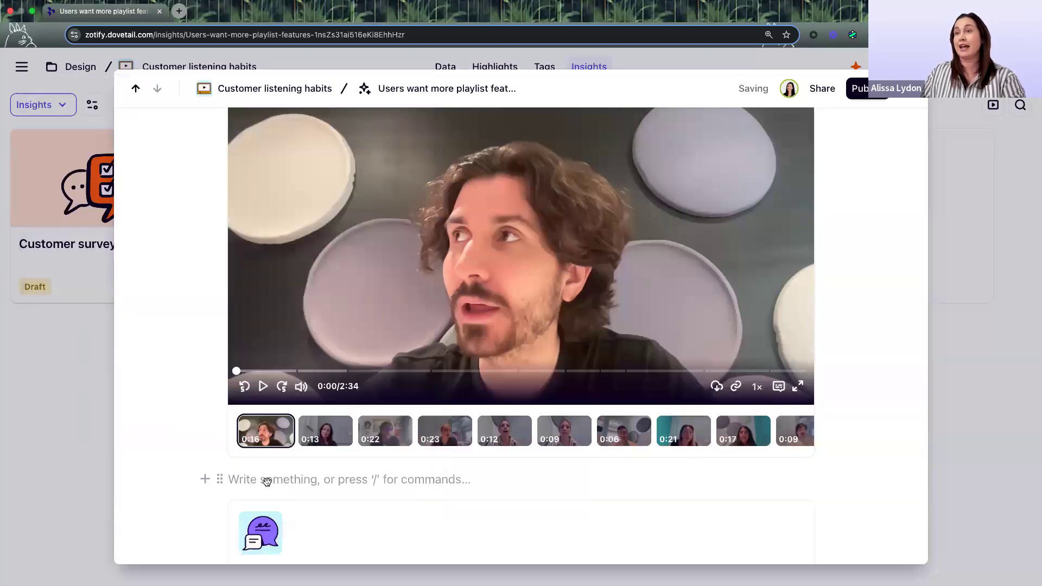
{"action": "scroll", "coordinate": [266, 481], "scroll_direction": "down", "scroll_amount": 3}
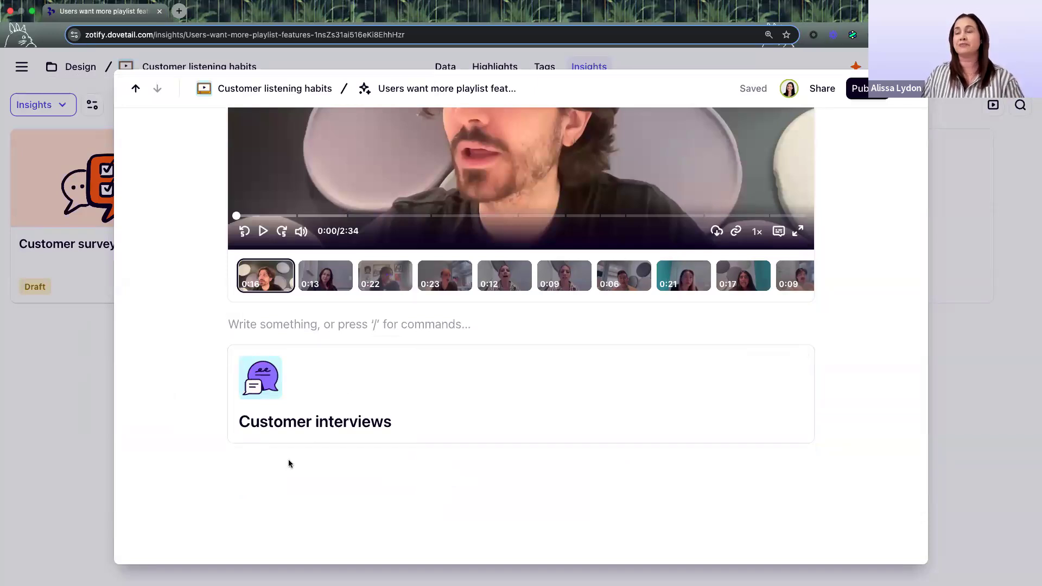
{"action": "scroll", "coordinate": [288, 463], "scroll_direction": "down", "scroll_amount": 1}
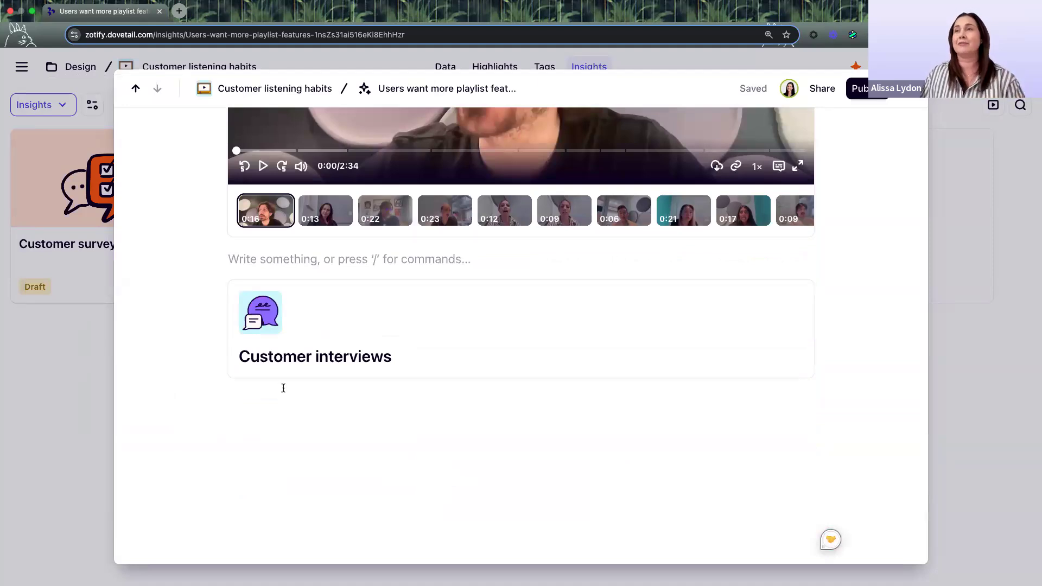
{"action": "scroll", "coordinate": [281, 390], "scroll_direction": "up", "scroll_amount": 2}
{"action": "scroll", "coordinate": [283, 388], "scroll_direction": "up", "scroll_amount": 10}
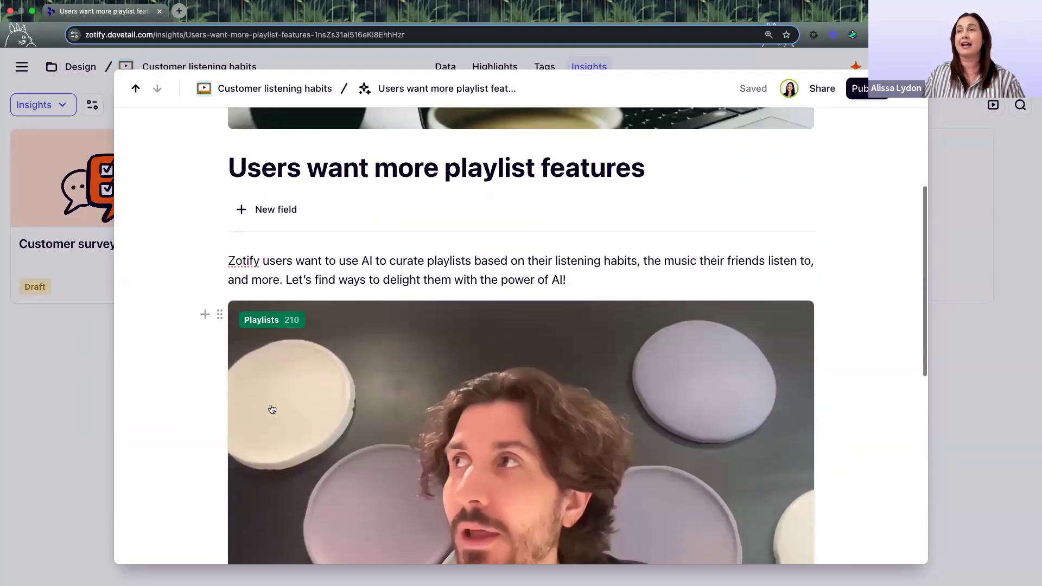
{"action": "scroll", "coordinate": [275, 398], "scroll_direction": "down", "scroll_amount": 3}
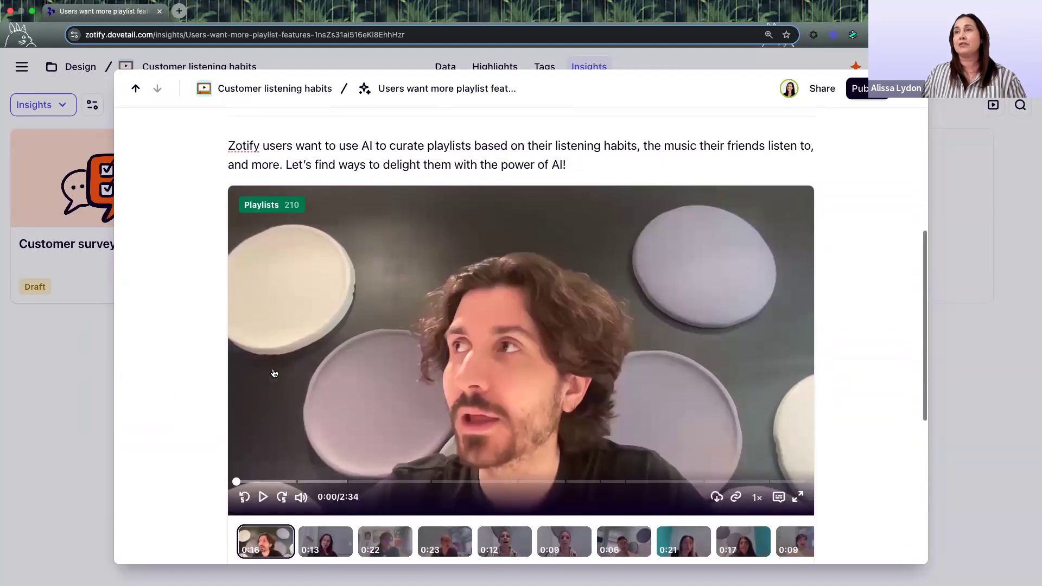
{"action": "scroll", "coordinate": [247, 258], "scroll_direction": "up", "scroll_amount": 2}
{"action": "left_click", "coordinate": [228, 245]}
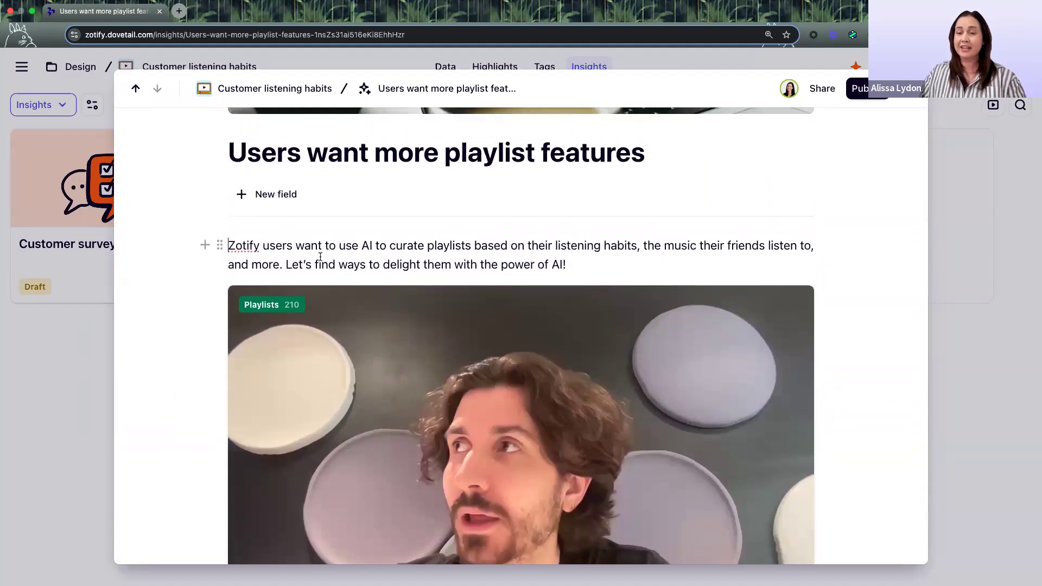
{"action": "key", "text": "Return"}
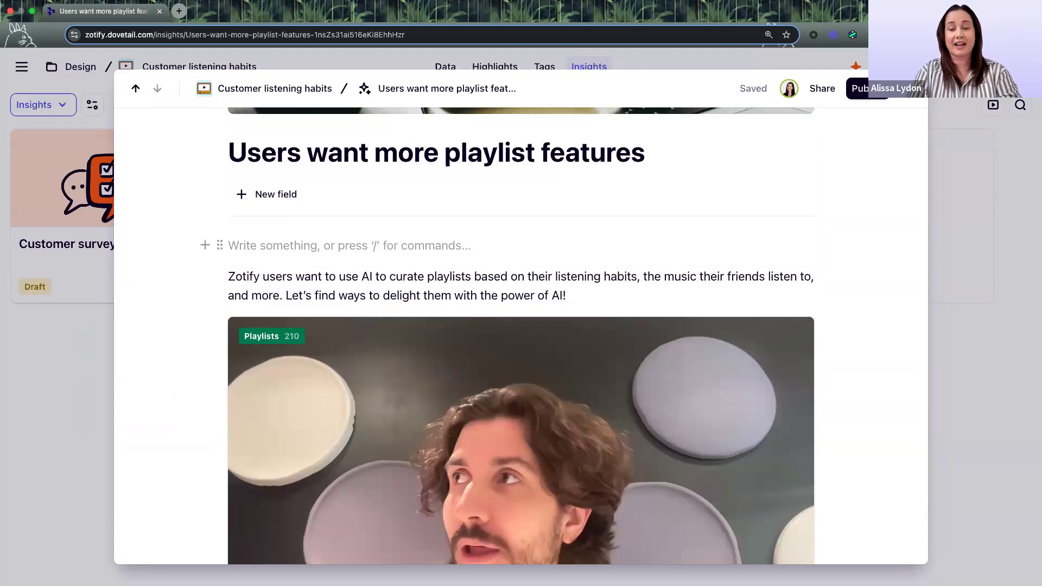
{"action": "type", "text": "/"}
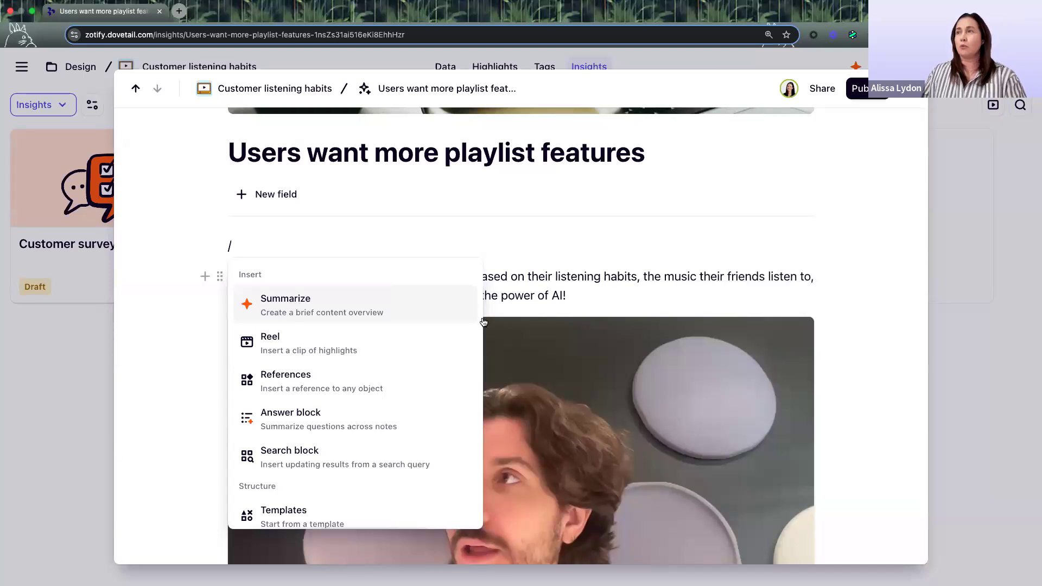
{"action": "key", "text": "BackSpace"}
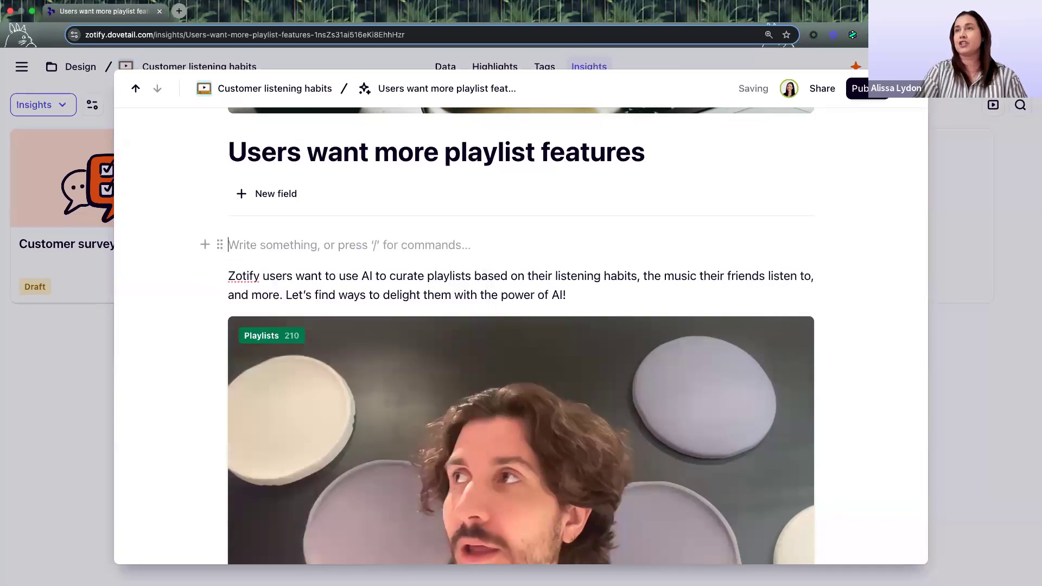
{"action": "key", "text": "Delete"}
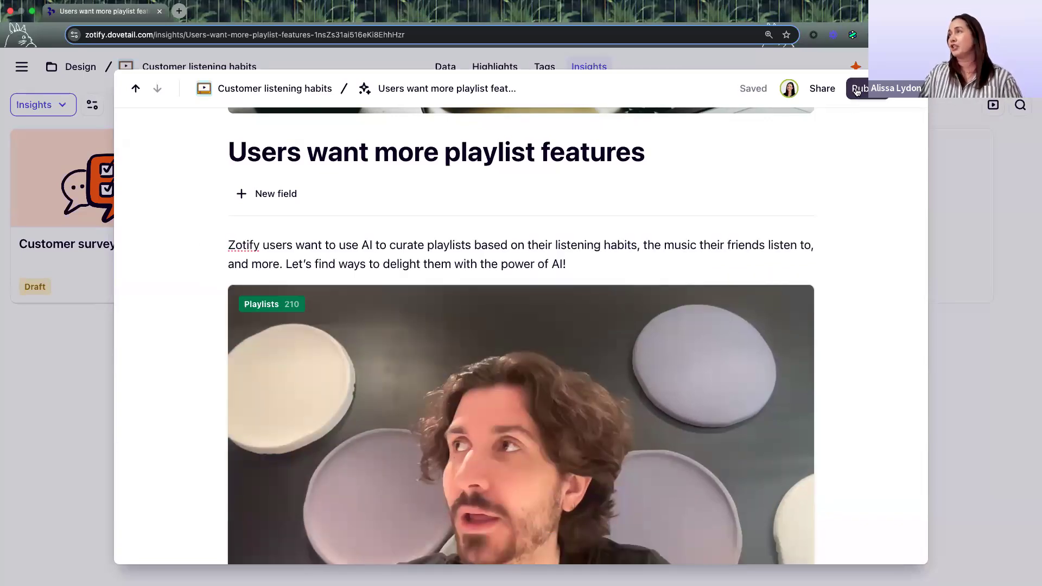
- Review the sharing and access settings from the insight, then close the insight to return to the project's insights
{"action": "left_click", "coordinate": [824, 90]}
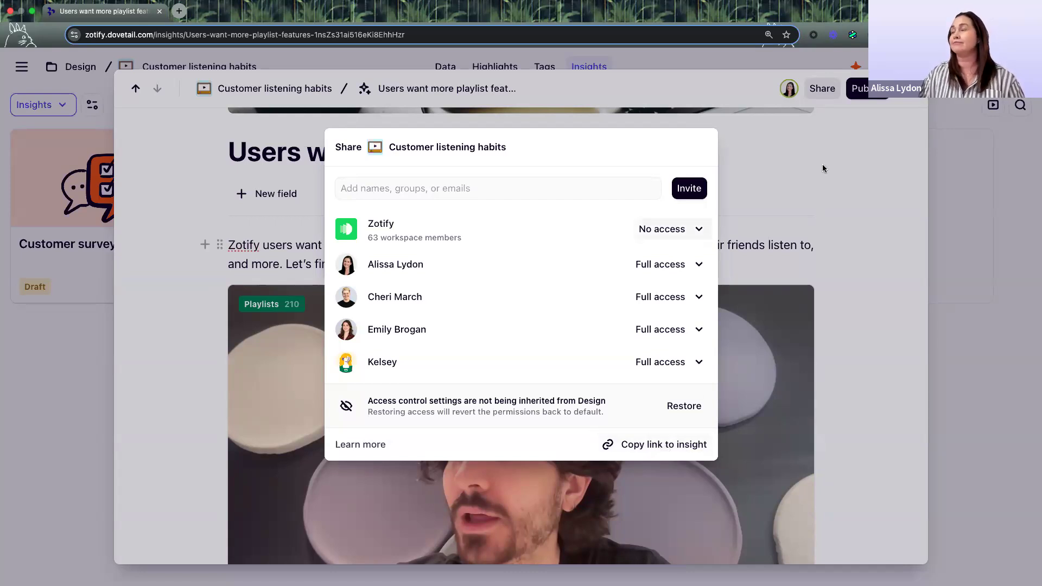
{"action": "left_click", "coordinate": [849, 201]}
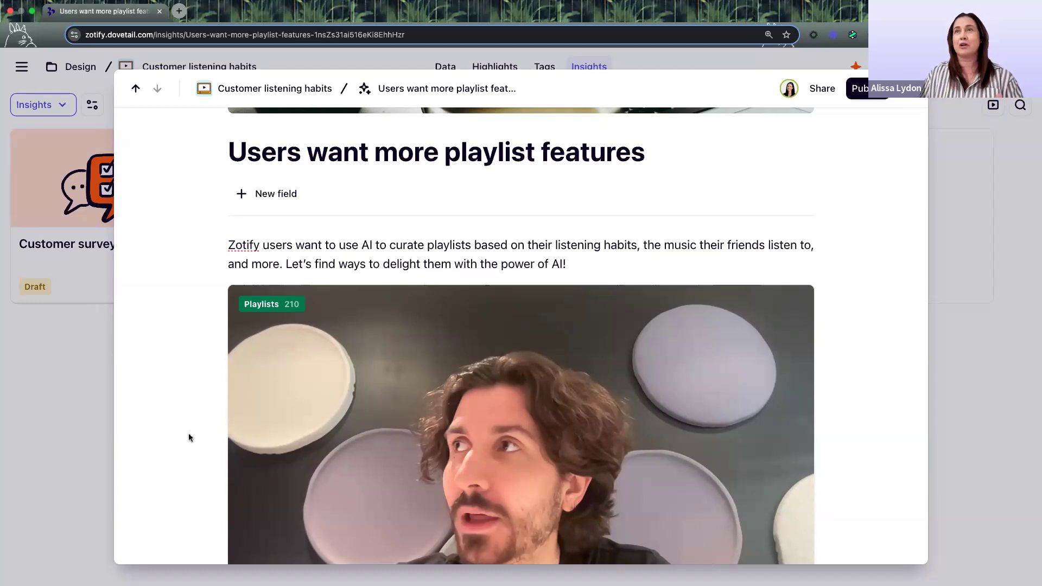
{"action": "scroll", "coordinate": [191, 394], "scroll_direction": "down", "scroll_amount": 1}
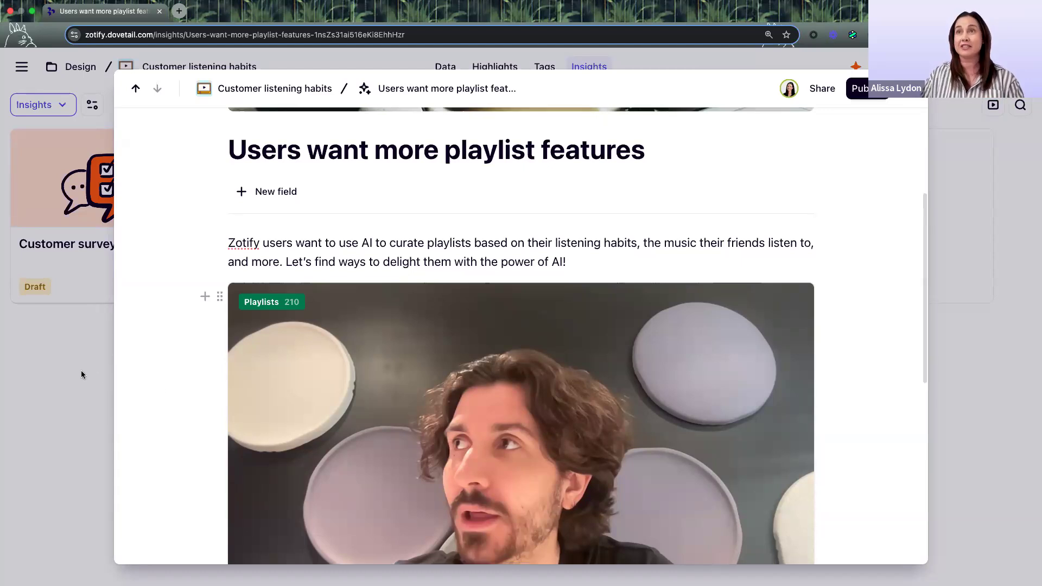
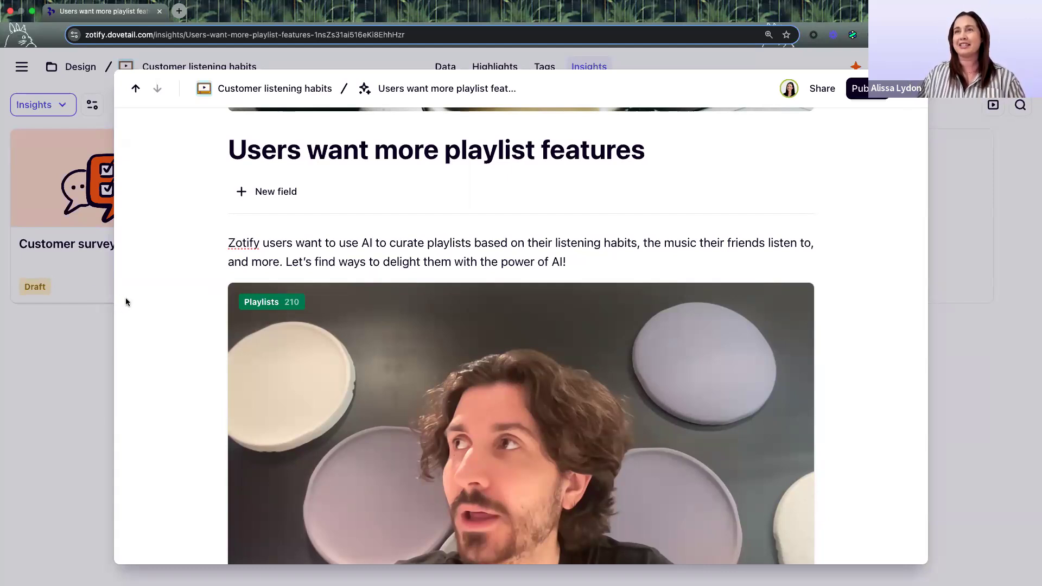
{"action": "left_click", "coordinate": [67, 354]}
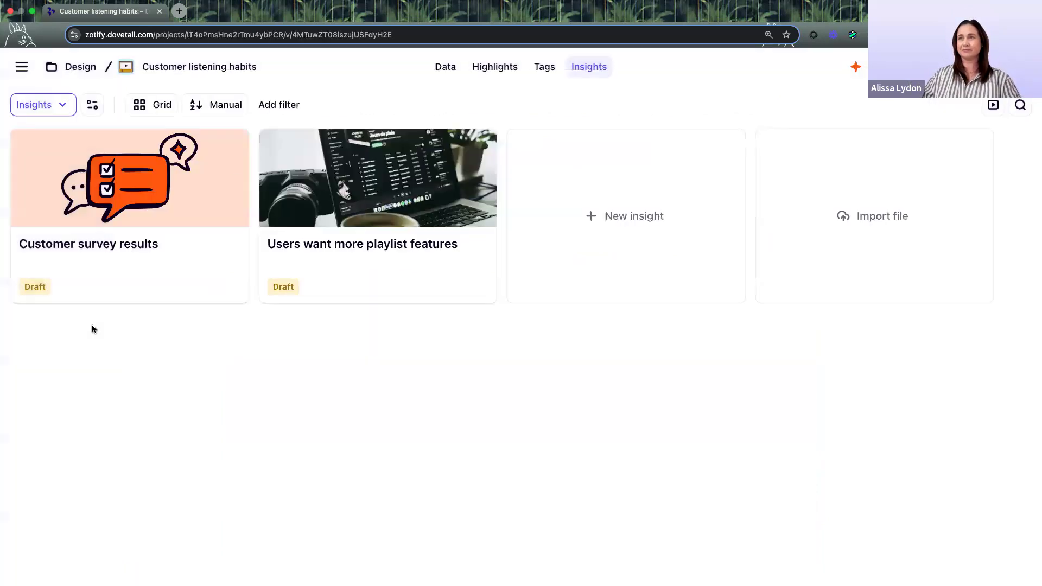
- Return to the highlight canvas, examine the User retention group and open its name for editing
{"action": "left_click", "coordinate": [445, 67]}
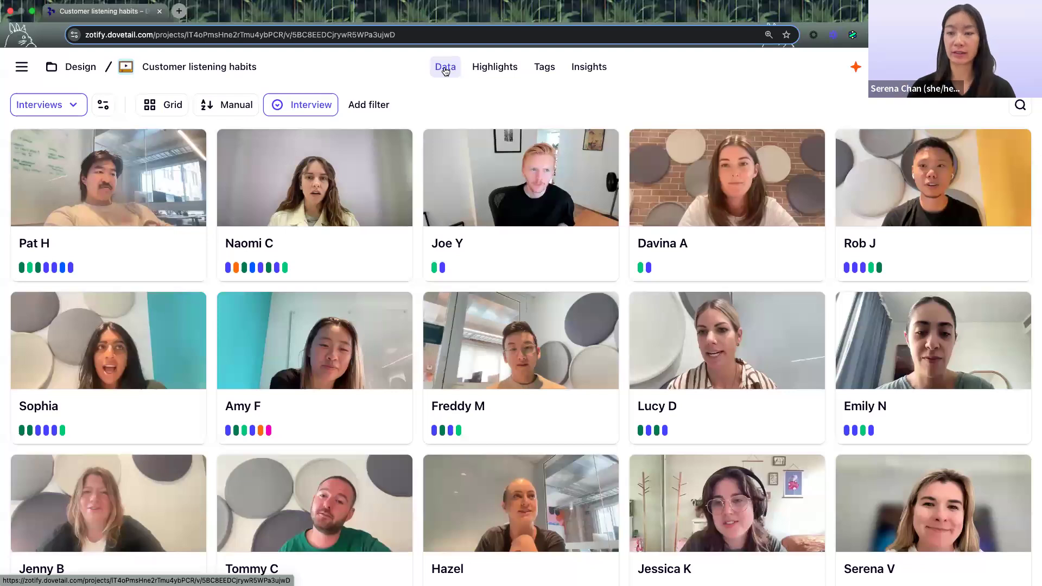
{"action": "left_click", "coordinate": [491, 68]}
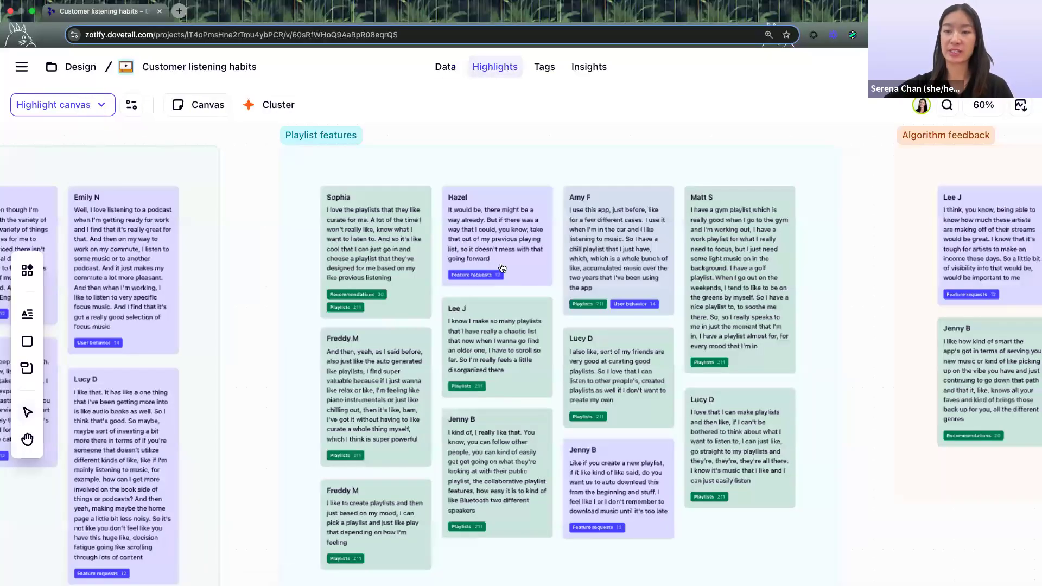
{"action": "scroll", "coordinate": [501, 267], "scroll_direction": "down", "scroll_amount": 5}
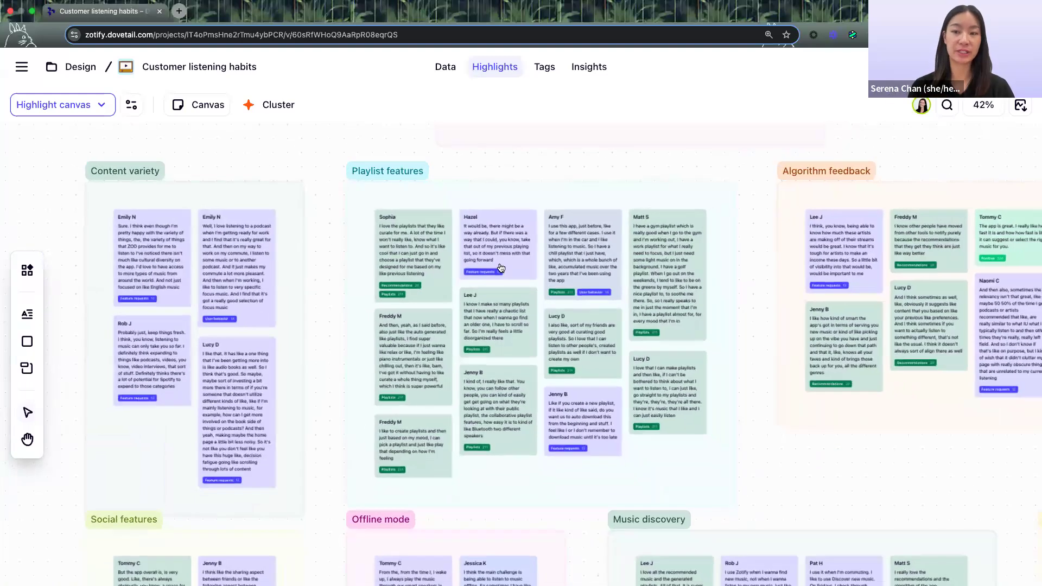
{"action": "scroll", "coordinate": [501, 267], "scroll_direction": "up", "scroll_amount": 3}
{"action": "scroll", "coordinate": [500, 267], "scroll_direction": "up", "scroll_amount": 5}
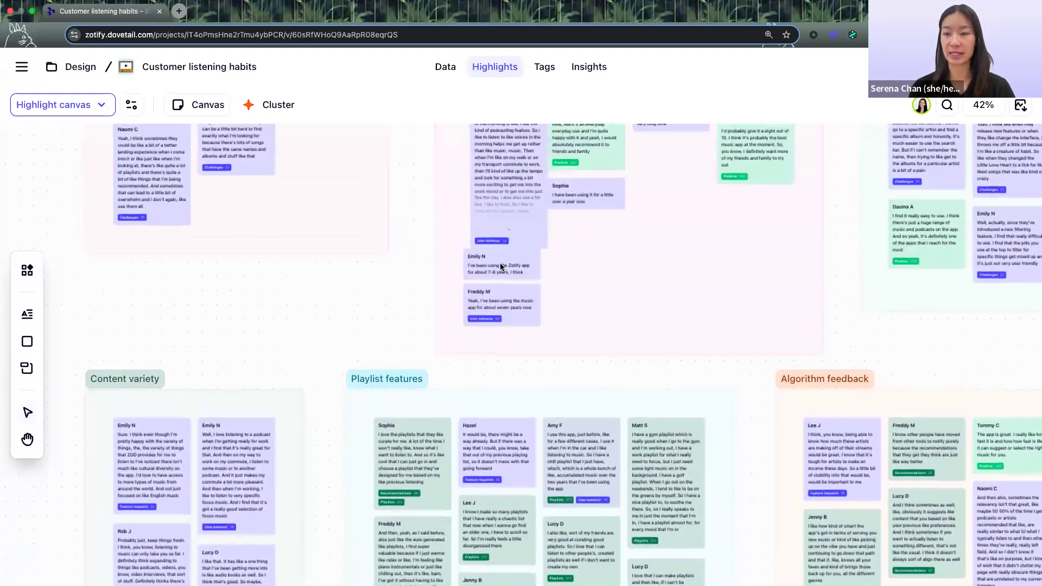
{"action": "scroll", "coordinate": [504, 263], "scroll_direction": "up", "scroll_amount": 4}
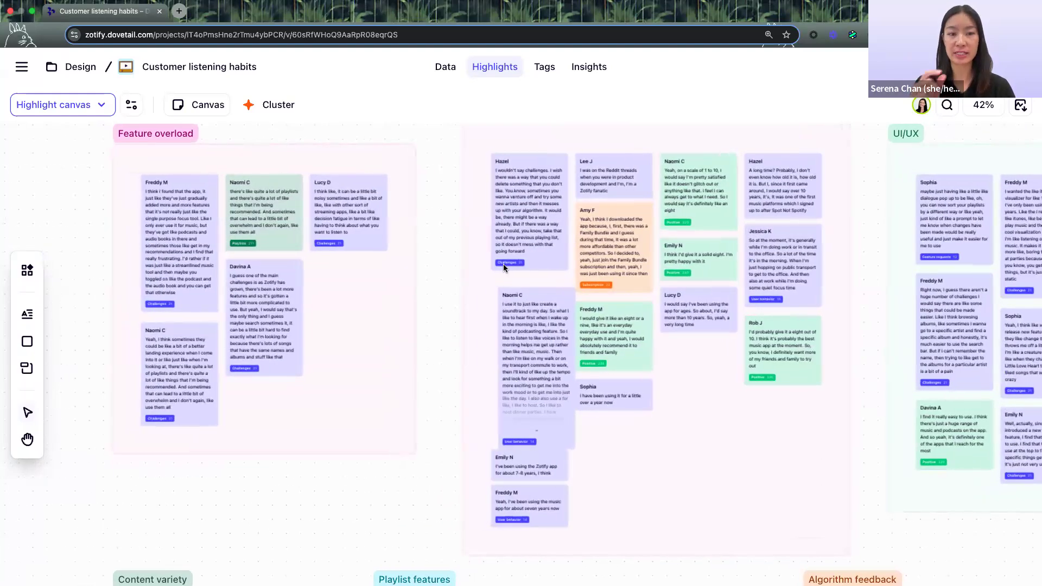
{"action": "scroll", "coordinate": [503, 263], "scroll_direction": "up", "scroll_amount": 3}
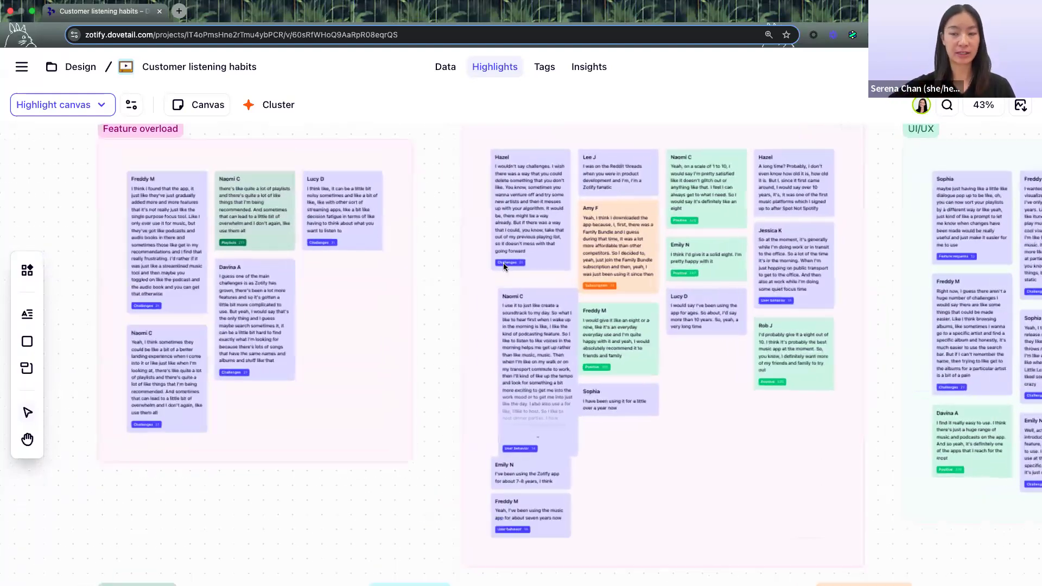
{"action": "scroll", "coordinate": [503, 263], "scroll_direction": "up", "scroll_amount": 3}
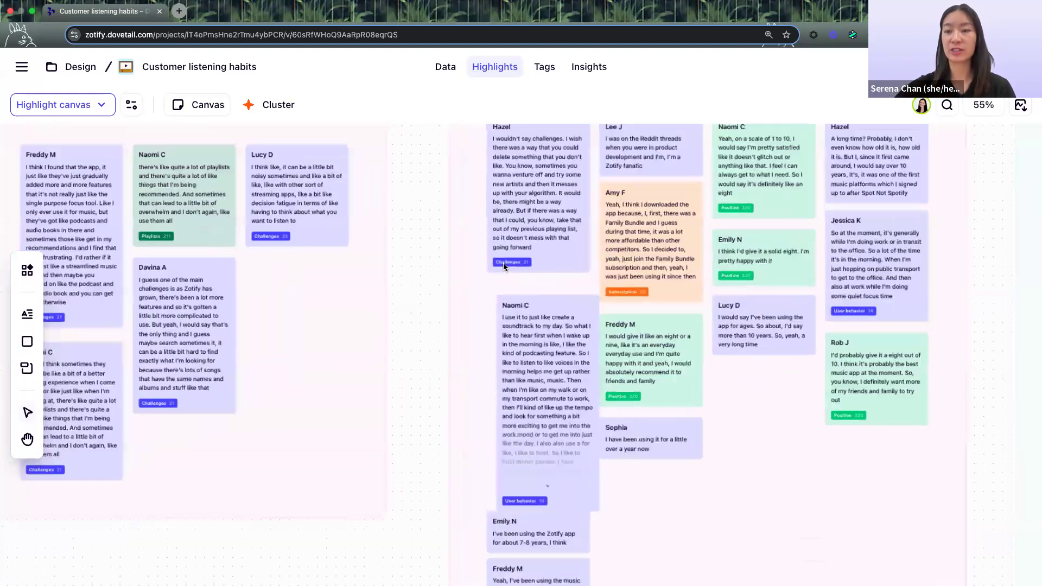
{"action": "scroll", "coordinate": [432, 188], "scroll_direction": "right", "scroll_amount": 2}
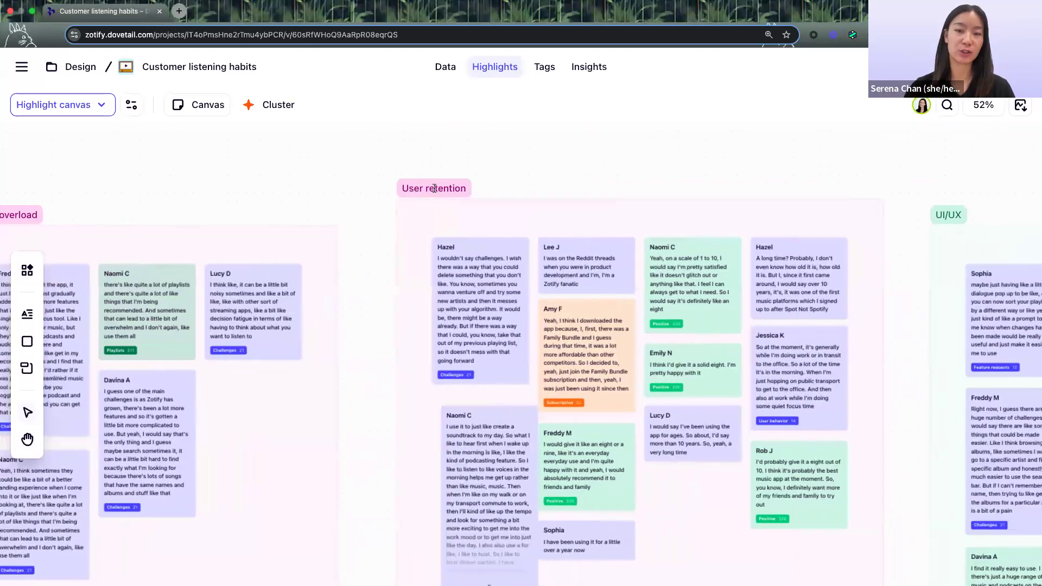
{"action": "double_click", "coordinate": [515, 200]}
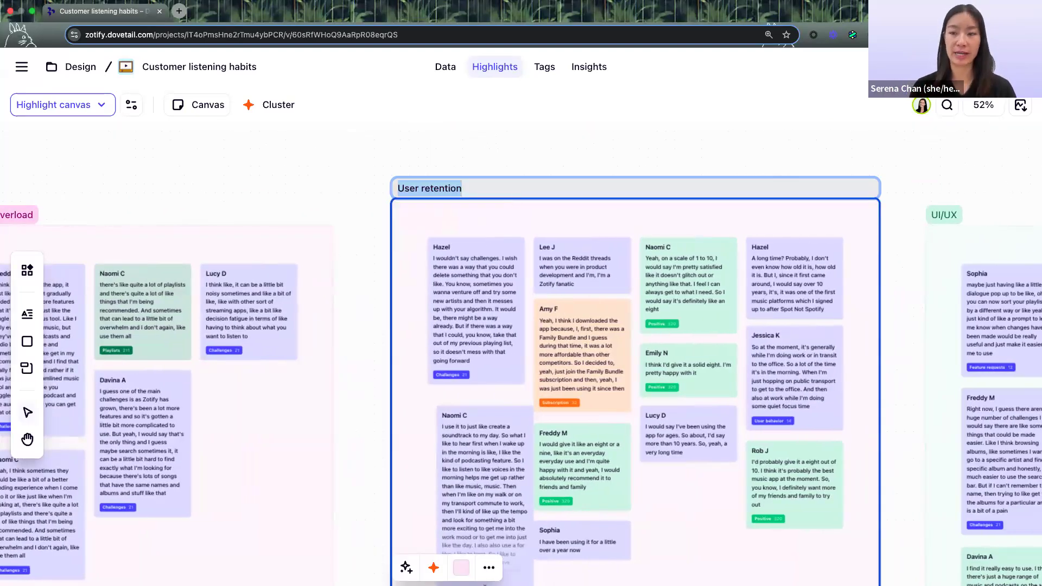
{"action": "key", "text": "Right"}
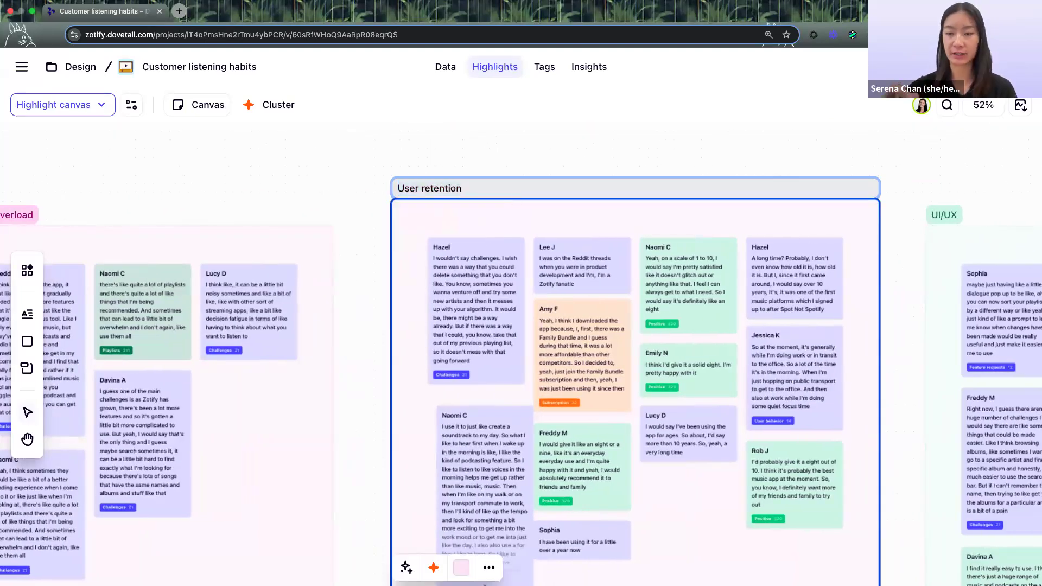
- Create a new group above Feature overload and move the highlight about a better landing experience from Feature overload into it
{"action": "left_click", "coordinate": [26, 369]}
{"action": "scroll", "coordinate": [400, 241], "scroll_direction": "left", "scroll_amount": 3}
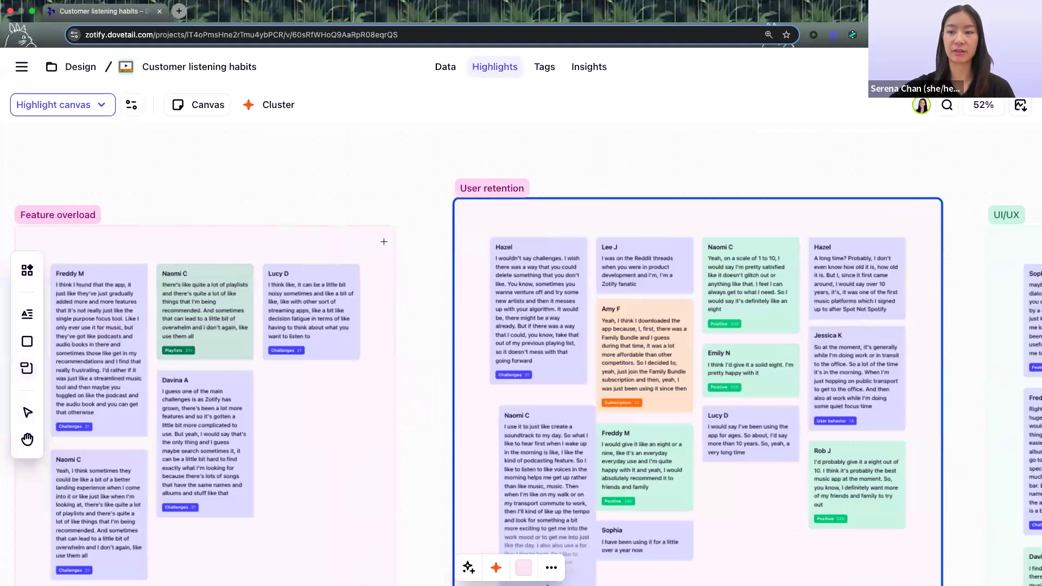
{"action": "scroll", "coordinate": [382, 247], "scroll_direction": "down", "scroll_amount": 2}
{"action": "scroll", "coordinate": [100, 363], "scroll_direction": "down", "scroll_amount": 4}
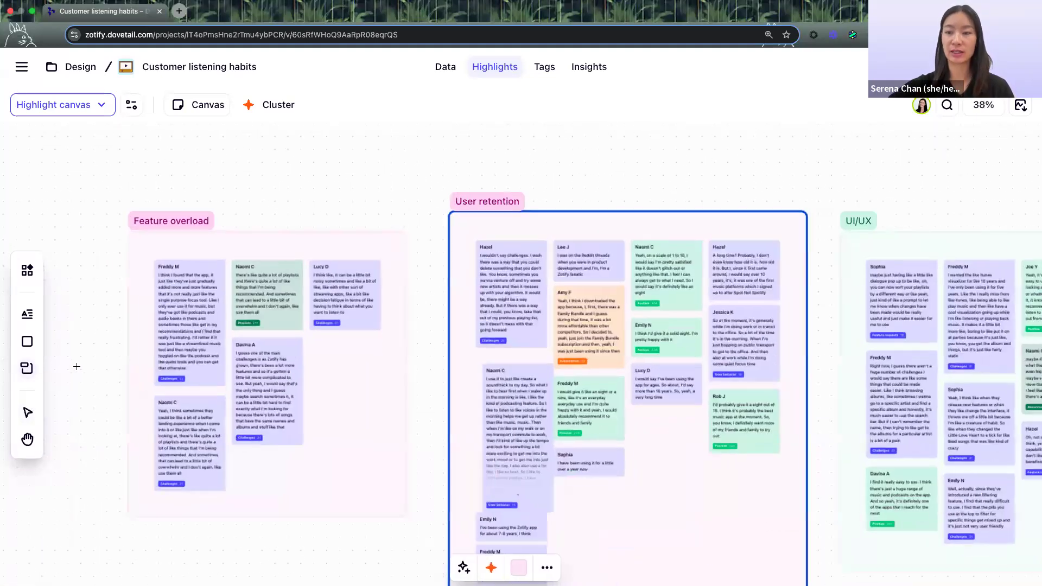
{"action": "left_click_drag", "start_coordinate": [76, 367], "coordinate": [197, 487]}
{"action": "left_click_drag", "start_coordinate": [136, 407], "coordinate": [300, 145]}
{"action": "scroll", "coordinate": [432, 242], "scroll_direction": "up", "scroll_amount": 2}
{"action": "left_click_drag", "start_coordinate": [361, 240], "coordinate": [292, 223]}
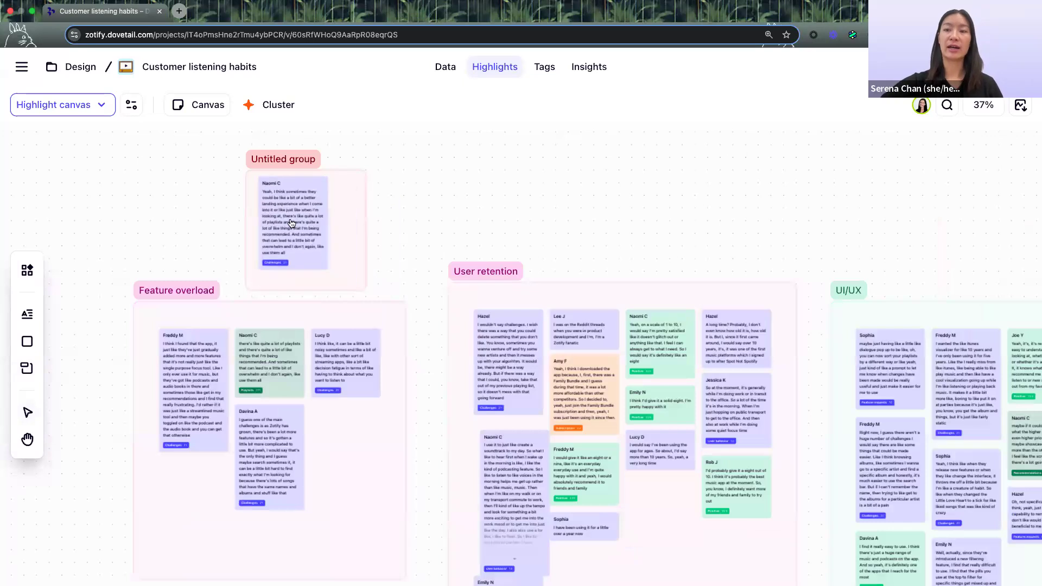
- Rename the untitled group above Feature overload as "New group"
{"action": "left_click", "coordinate": [278, 158]}
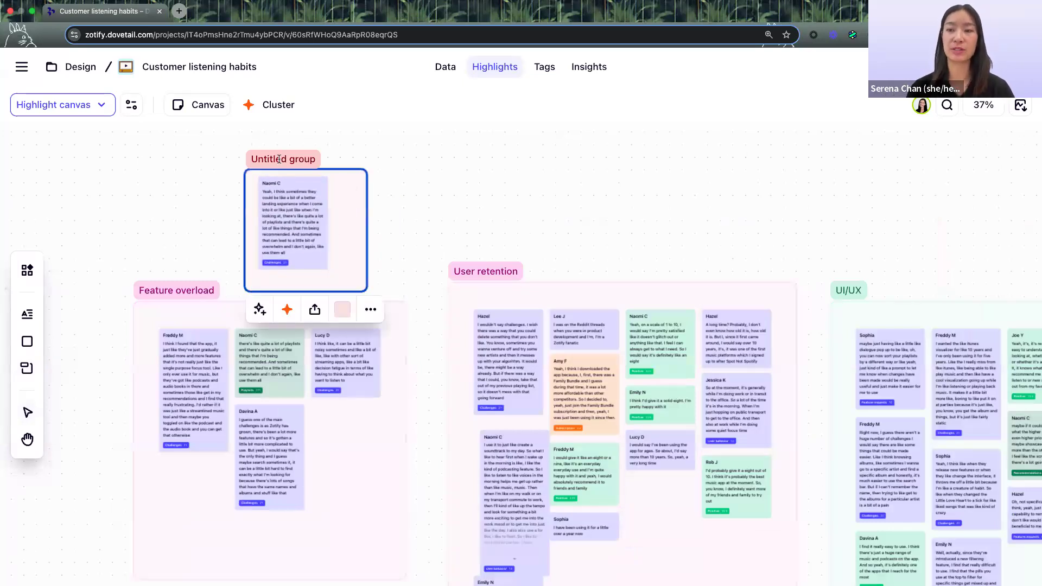
{"action": "left_click", "coordinate": [278, 158]}
{"action": "type", "text": "New group"}
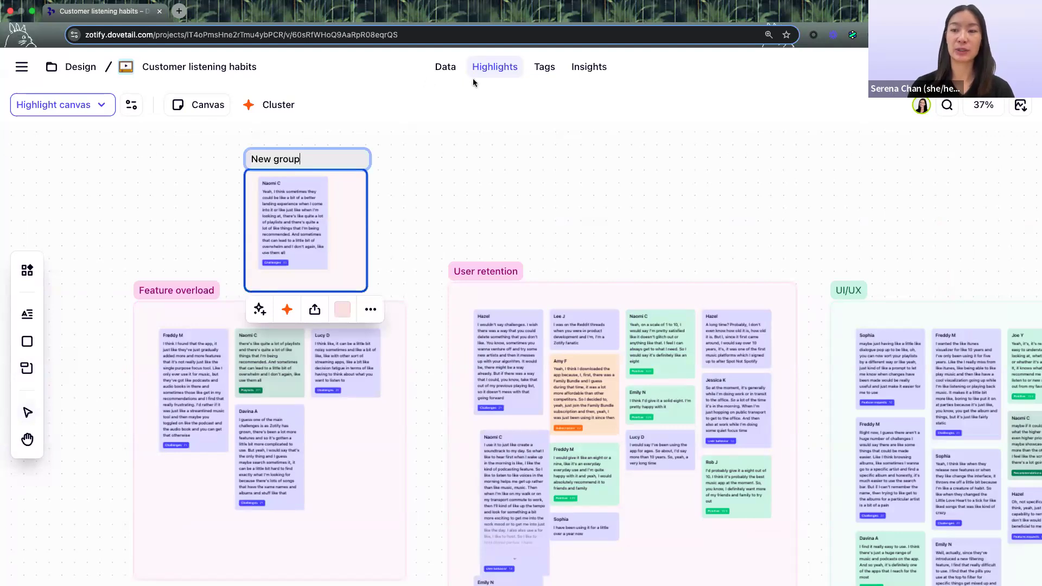
{"action": "left_click", "coordinate": [482, 164]}
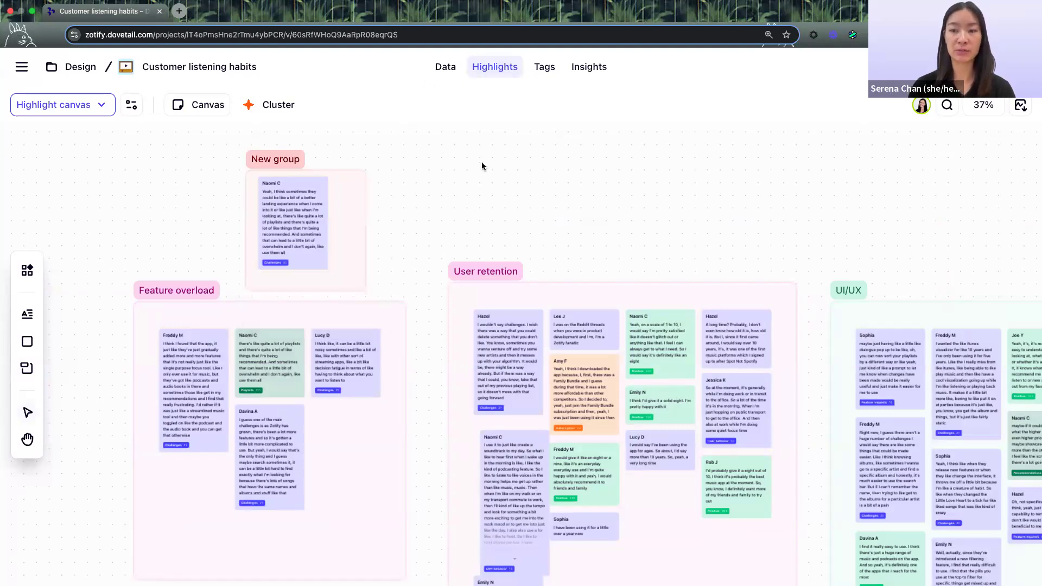
{"action": "scroll", "coordinate": [484, 234], "scroll_direction": "down", "scroll_amount": 5}
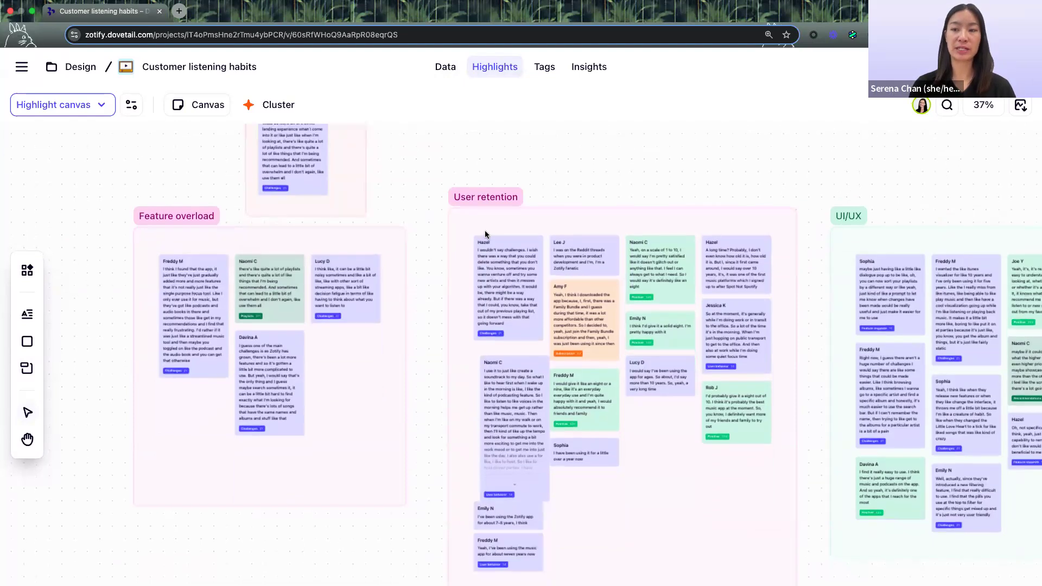
{"action": "scroll", "coordinate": [486, 233], "scroll_direction": "up", "scroll_amount": 3}
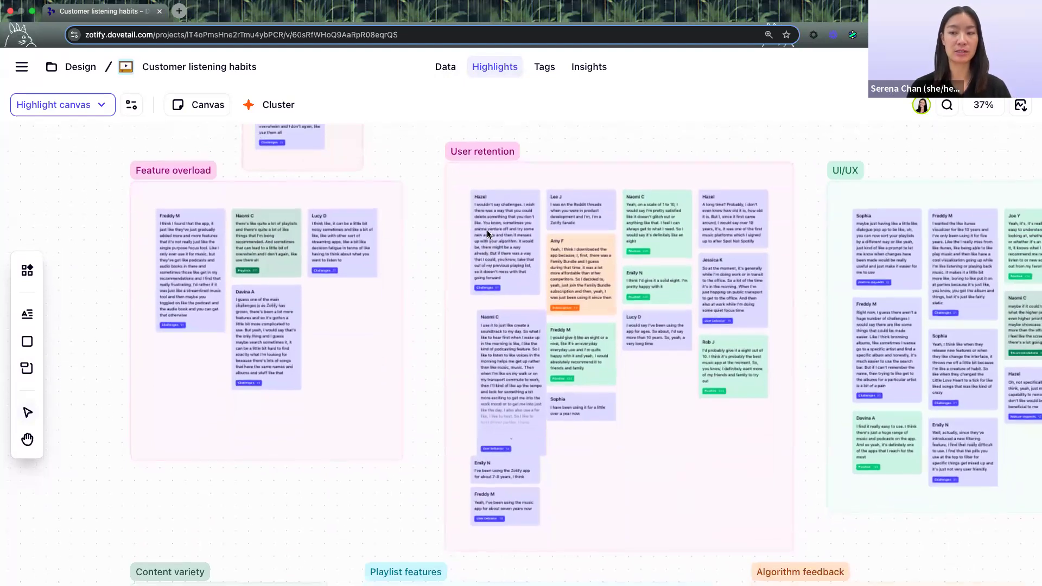
{"action": "scroll", "coordinate": [487, 234], "scroll_direction": "up", "scroll_amount": 2}
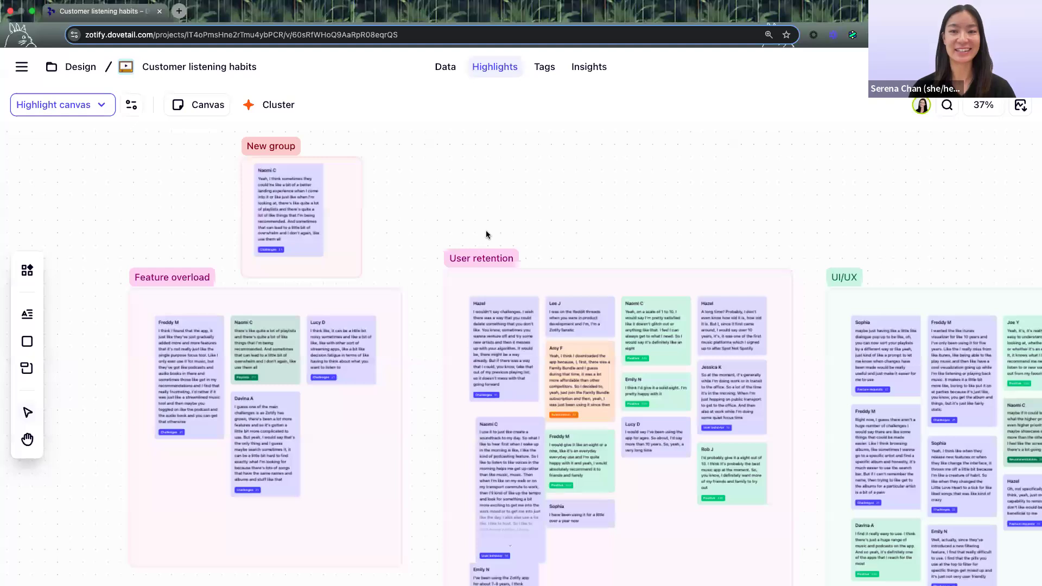
- Return to the project's insights and view the available actions for the insight "Users want more playlist features"
{"action": "left_click", "coordinate": [589, 72]}
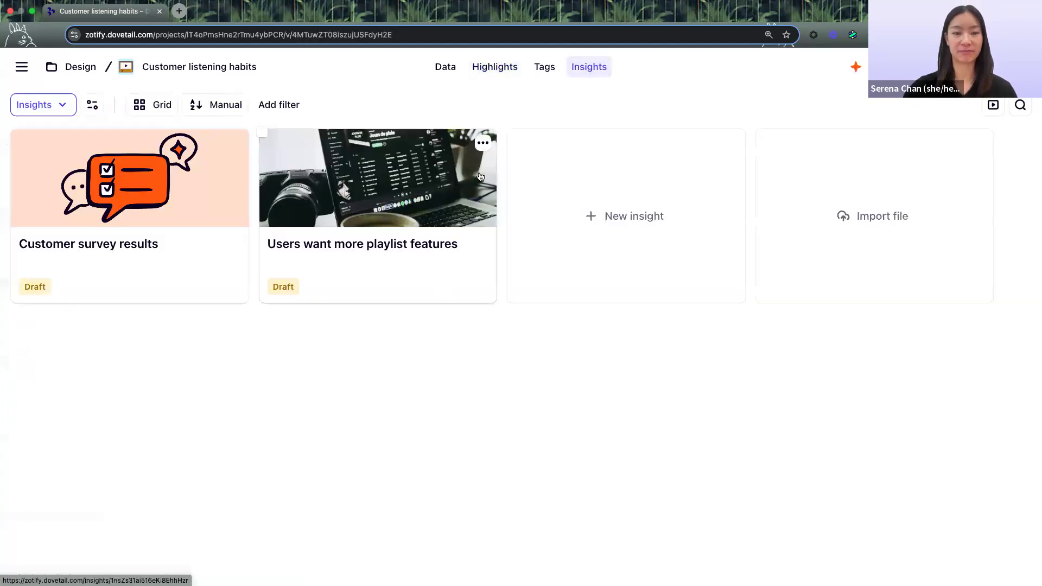
{"action": "left_click", "coordinate": [483, 143]}
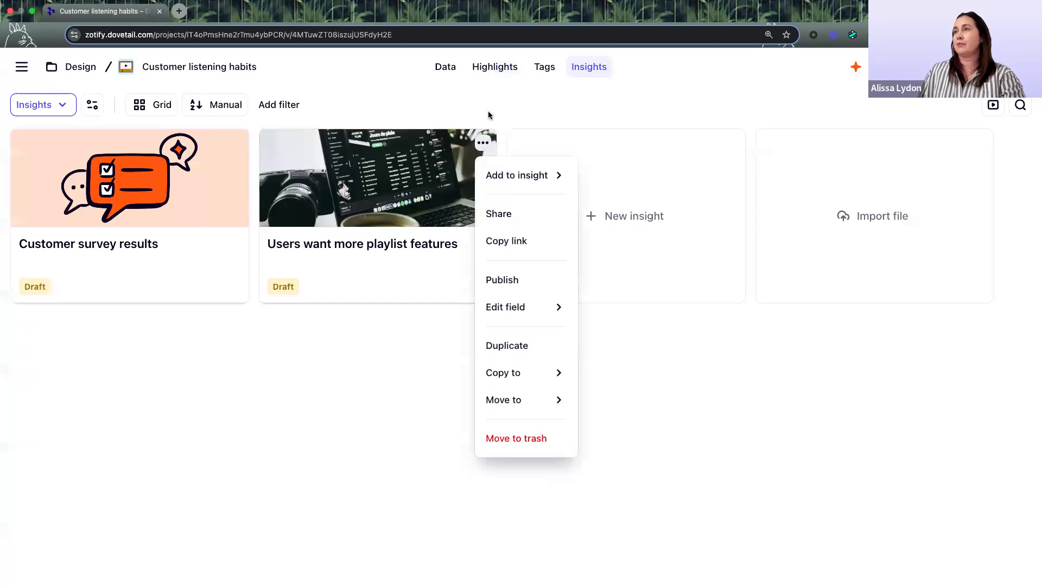
{"action": "left_click", "coordinate": [410, 92]}
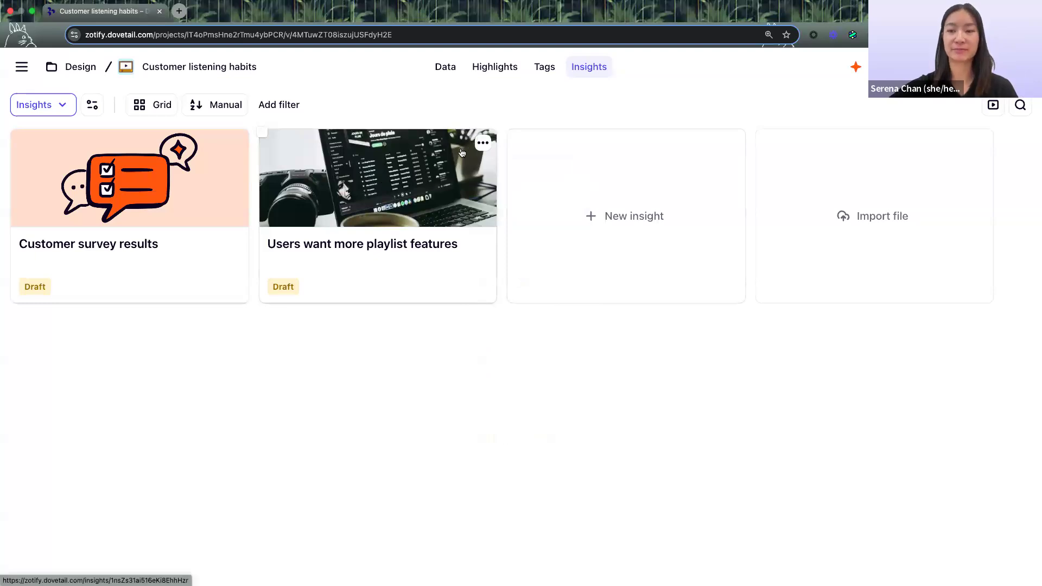
- Open the insight "Users want more playlist features" and review its summary, Playlists reel and Customer interviews reference
{"action": "left_click", "coordinate": [436, 250]}
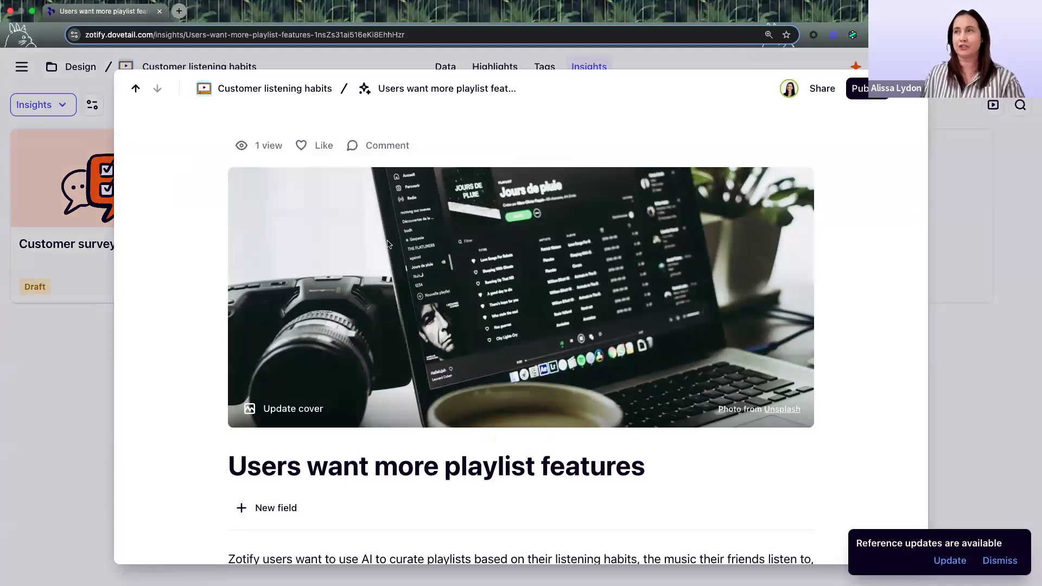
{"action": "scroll", "coordinate": [393, 239], "scroll_direction": "down", "scroll_amount": 7}
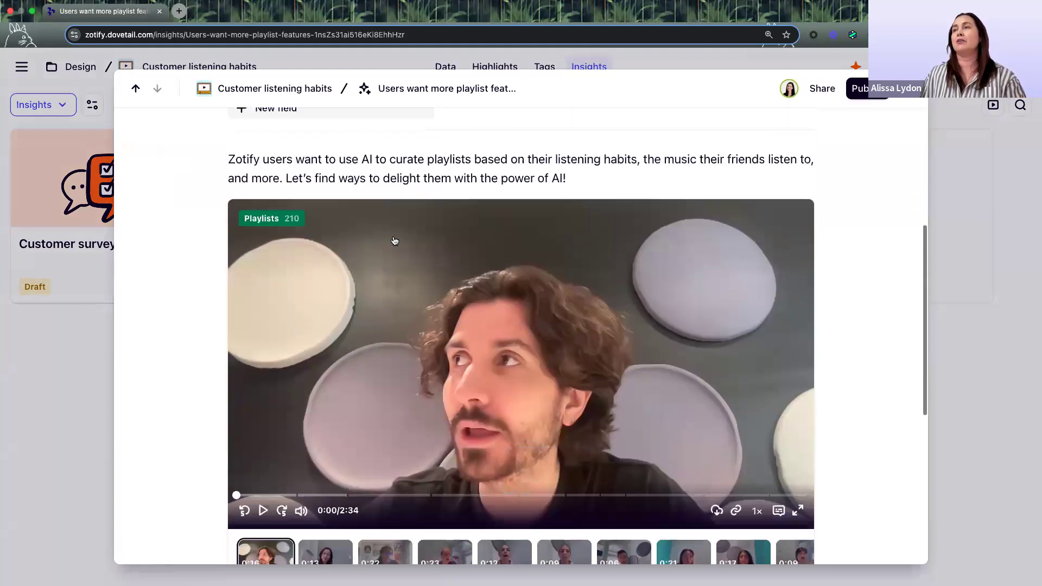
{"action": "scroll", "coordinate": [394, 240], "scroll_direction": "up", "scroll_amount": 6}
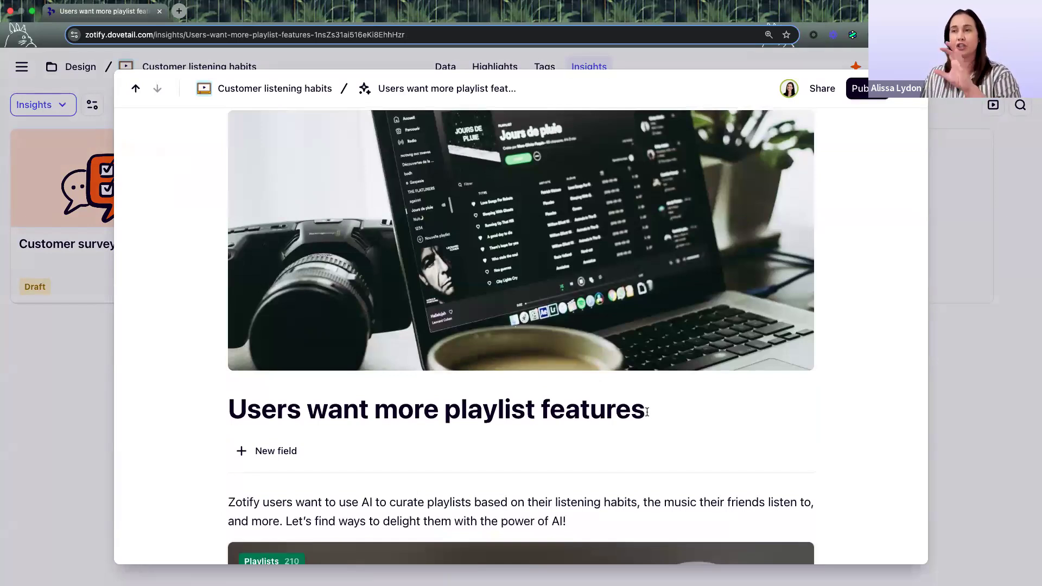
{"action": "scroll", "coordinate": [647, 411], "scroll_direction": "down", "scroll_amount": 5}
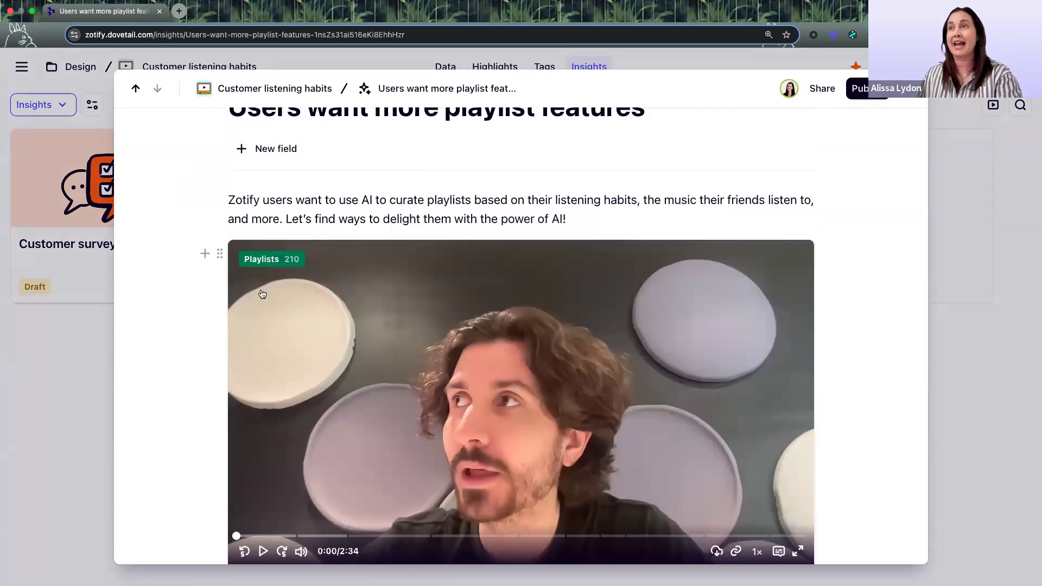
{"action": "mouse_move", "coordinate": [267, 264]}
{"action": "scroll", "coordinate": [267, 261], "scroll_direction": "down", "scroll_amount": 6}
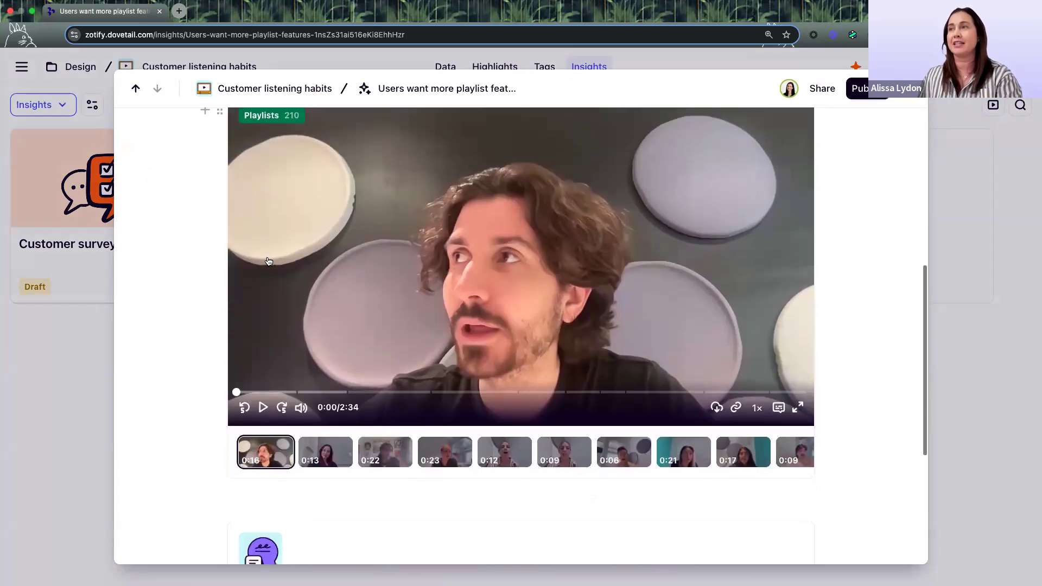
{"action": "scroll", "coordinate": [267, 257], "scroll_direction": "down", "scroll_amount": 1}
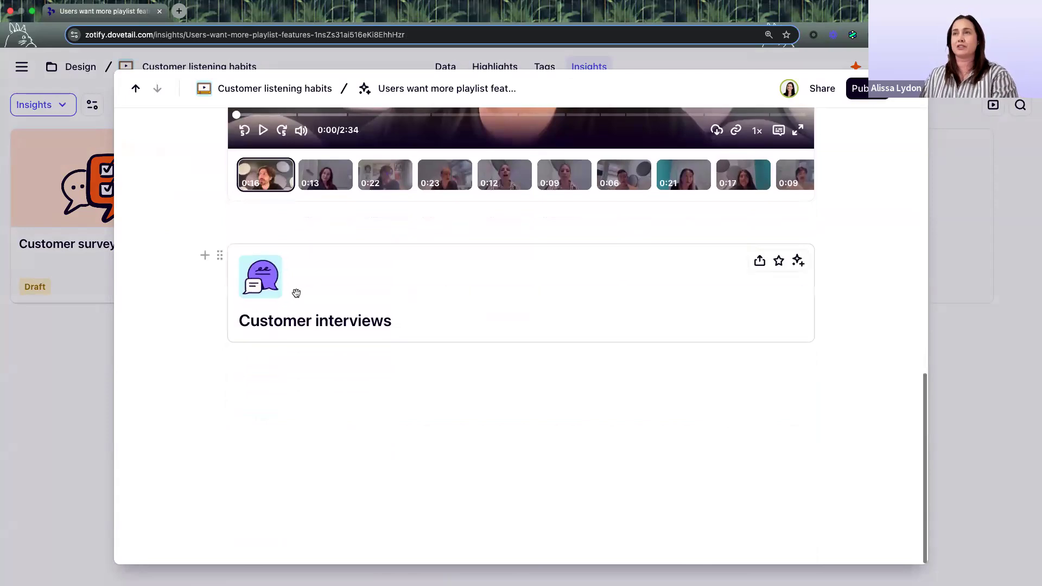
- Browse the tags available as references beneath Customer interviews with the project filter removed, and close the reference picker without inserting any
{"action": "left_click", "coordinate": [249, 385]}
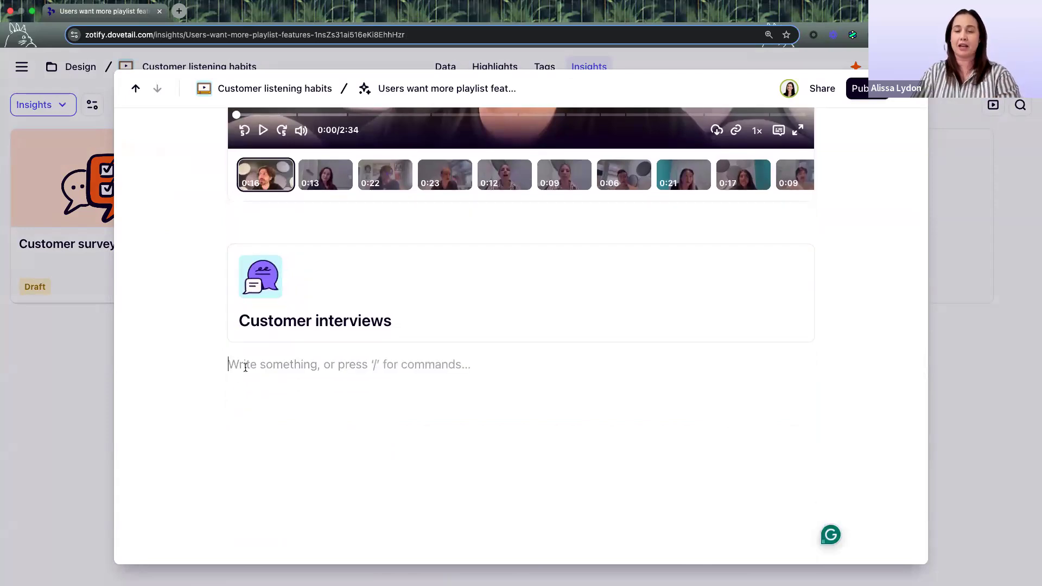
{"action": "type", "text": "/re"}
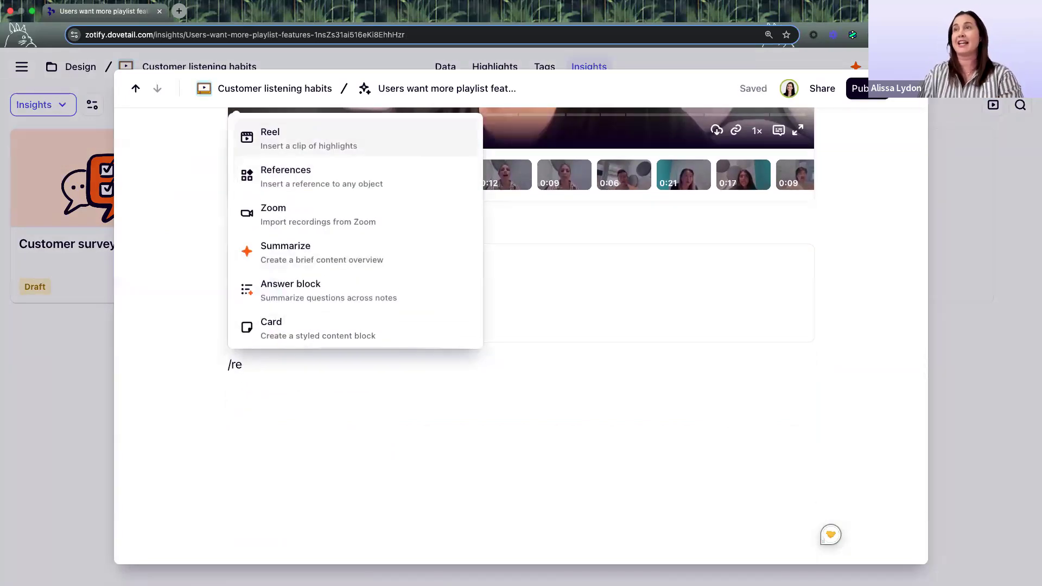
{"action": "left_click", "coordinate": [303, 178]}
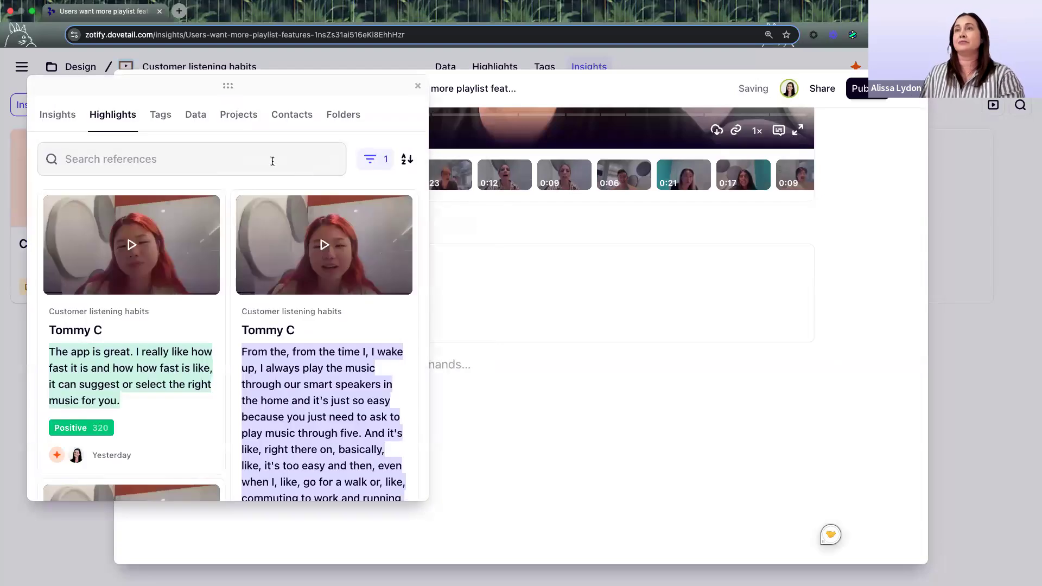
{"action": "left_click", "coordinate": [161, 117]}
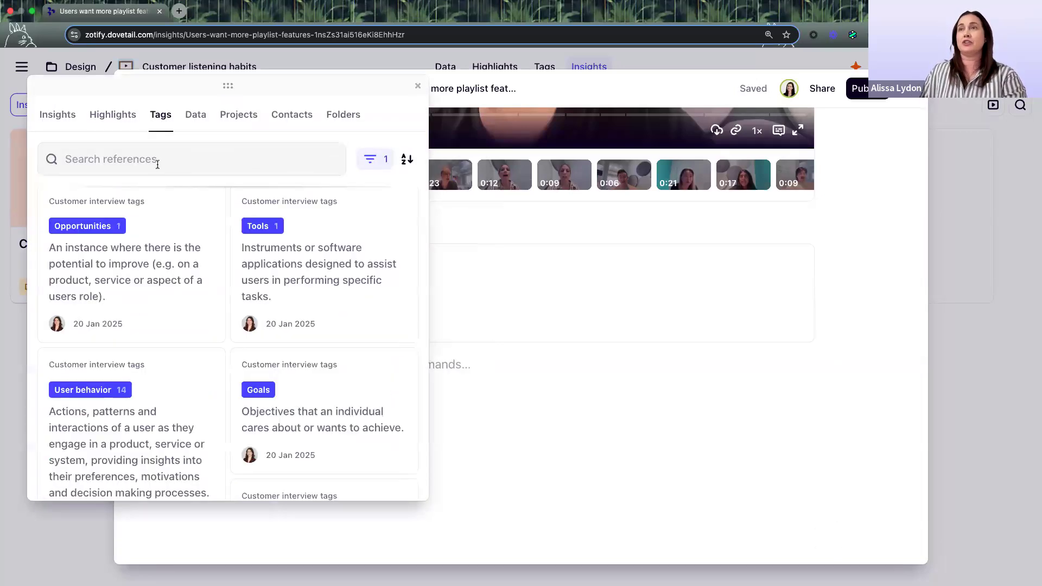
{"action": "left_click", "coordinate": [168, 160]}
{"action": "left_click", "coordinate": [374, 159]}
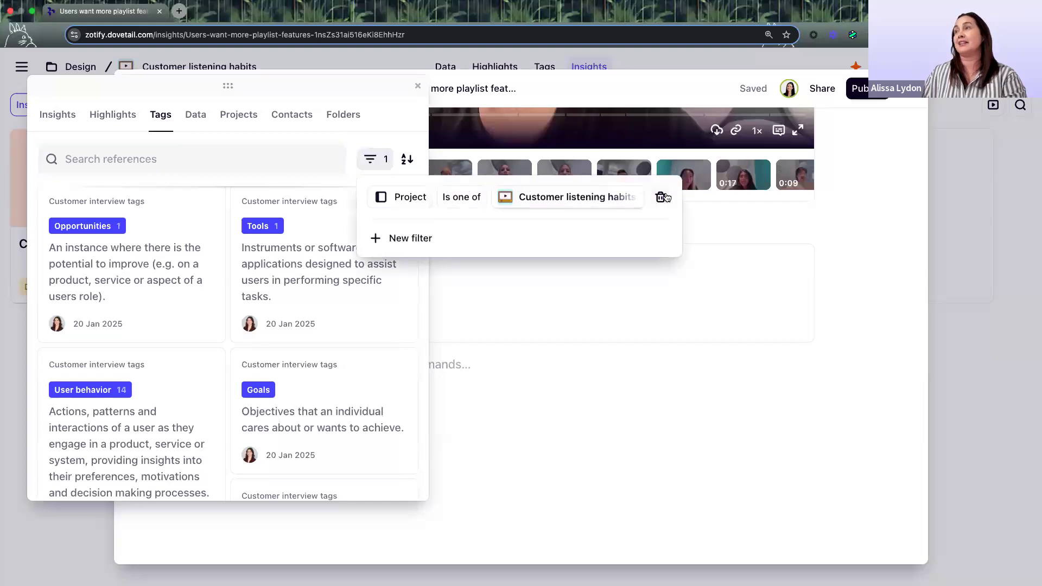
{"action": "left_click", "coordinate": [659, 195]}
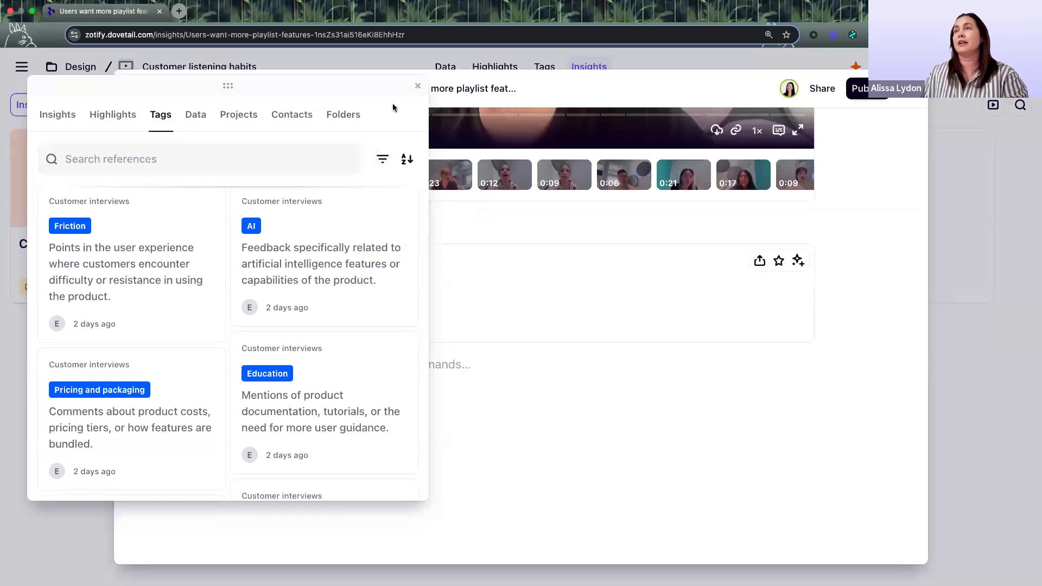
{"action": "left_click", "coordinate": [418, 86]}
- Examine the insight's full content again, from the cover and title through the summary to the Playlists reel and project reference
{"action": "scroll", "coordinate": [446, 398], "scroll_direction": "up", "scroll_amount": 15}
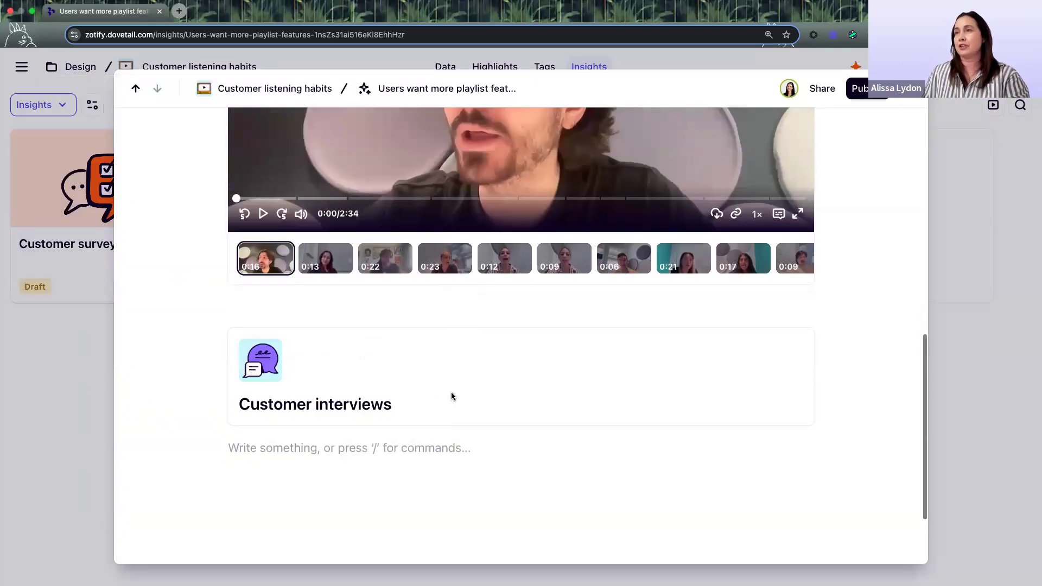
{"action": "scroll", "coordinate": [447, 405], "scroll_direction": "down", "scroll_amount": 2}
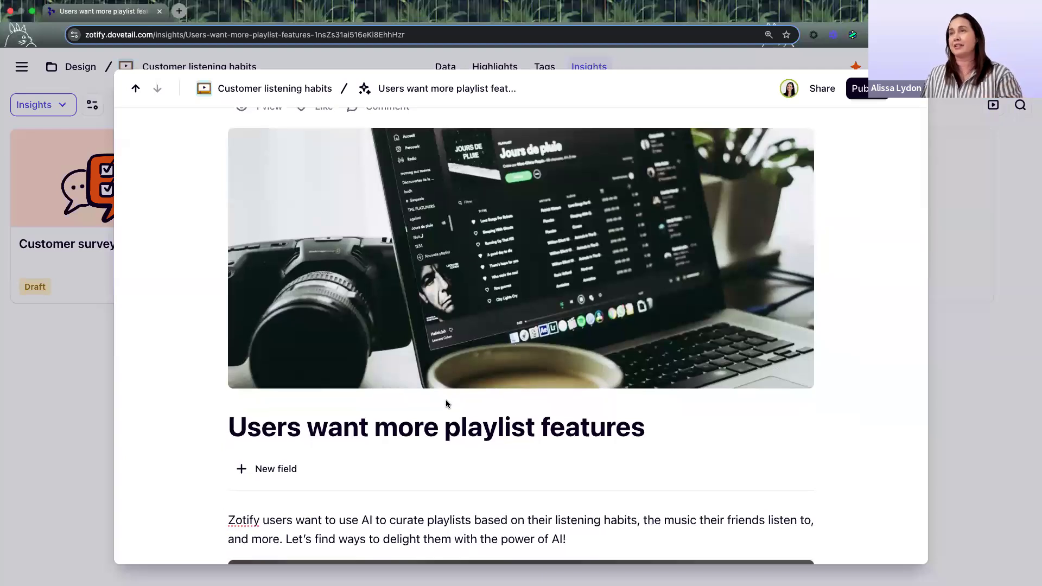
{"action": "scroll", "coordinate": [448, 405], "scroll_direction": "up", "scroll_amount": 2}
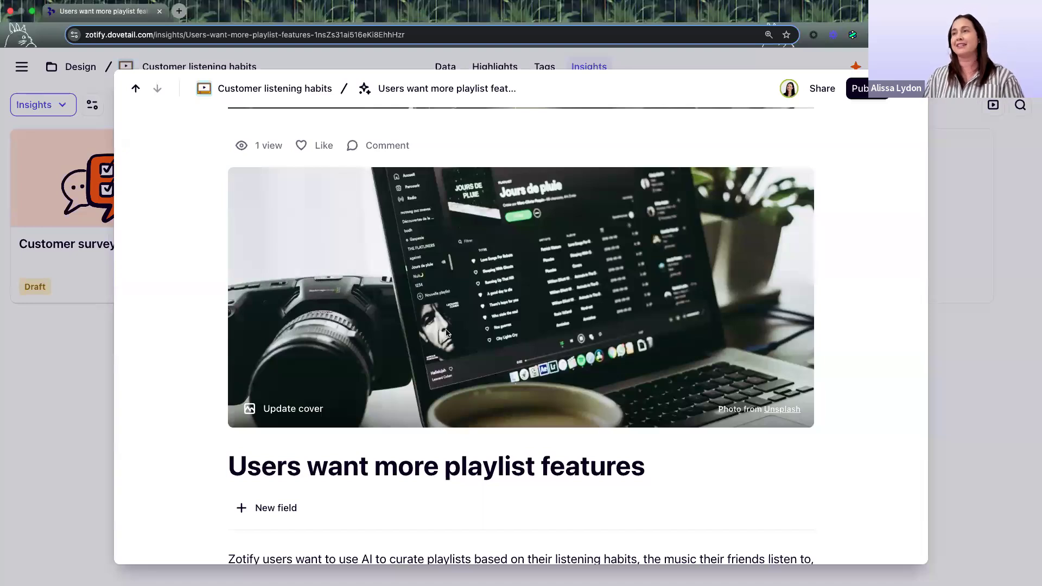
{"action": "scroll", "coordinate": [445, 329], "scroll_direction": "down", "scroll_amount": 2}
{"action": "scroll", "coordinate": [445, 330], "scroll_direction": "down", "scroll_amount": 1}
{"action": "scroll", "coordinate": [446, 333], "scroll_direction": "down", "scroll_amount": 3}
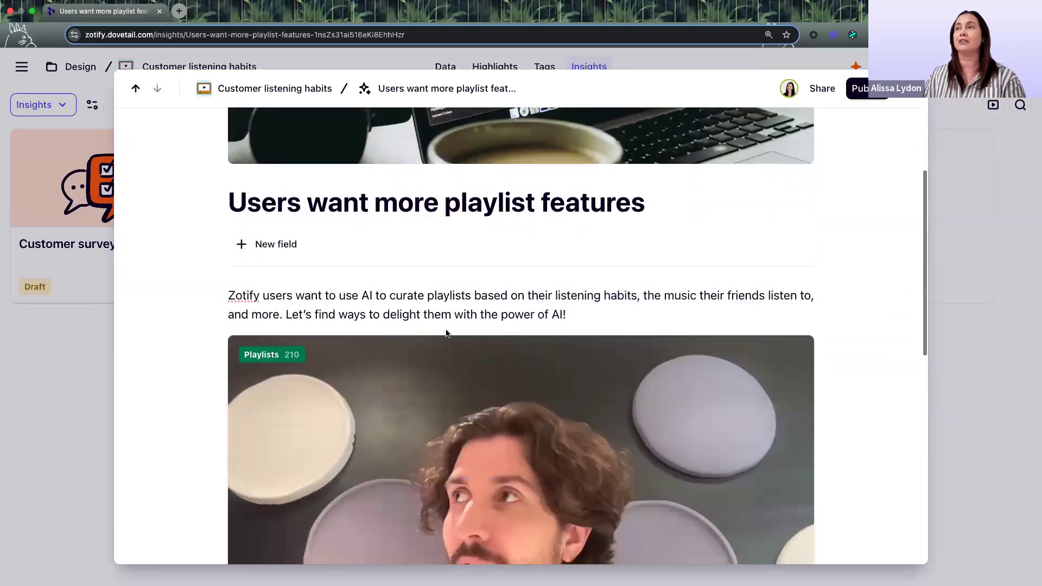
{"action": "scroll", "coordinate": [448, 335], "scroll_direction": "down", "scroll_amount": 3}
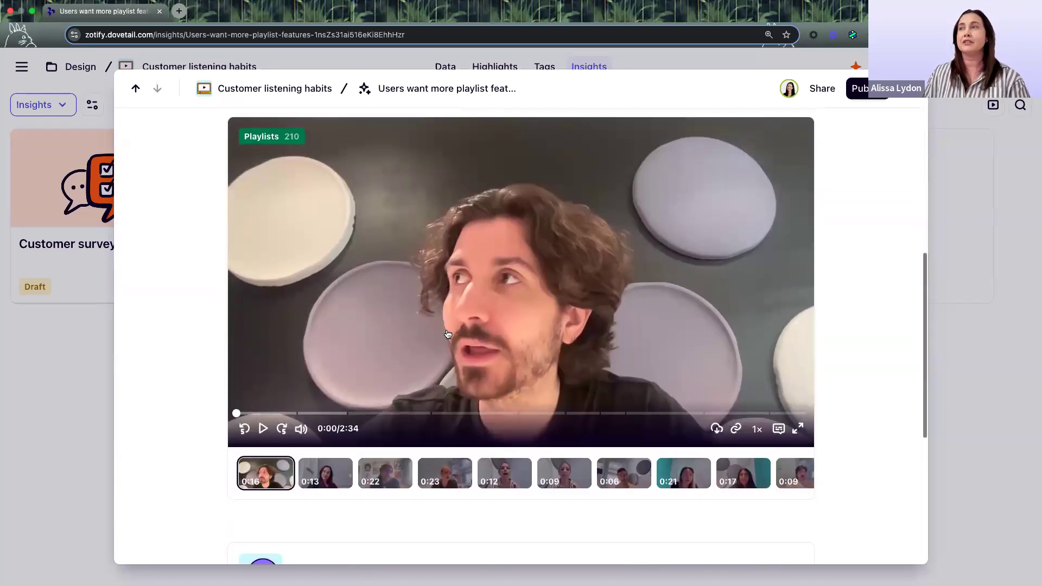
{"action": "scroll", "coordinate": [447, 334], "scroll_direction": "up", "scroll_amount": 10}
{"action": "scroll", "coordinate": [646, 330], "scroll_direction": "down", "scroll_amount": 2}
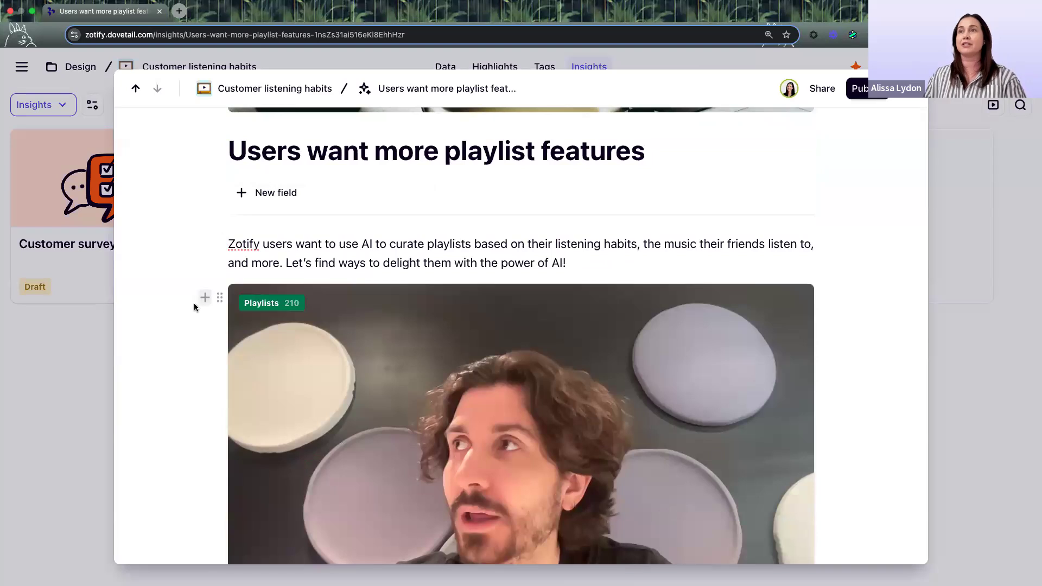
{"action": "scroll", "coordinate": [194, 219], "scroll_direction": "down", "scroll_amount": 10}
{"action": "scroll", "coordinate": [194, 219], "scroll_direction": "up", "scroll_amount": 7}
{"action": "scroll", "coordinate": [194, 219], "scroll_direction": "up", "scroll_amount": 8}
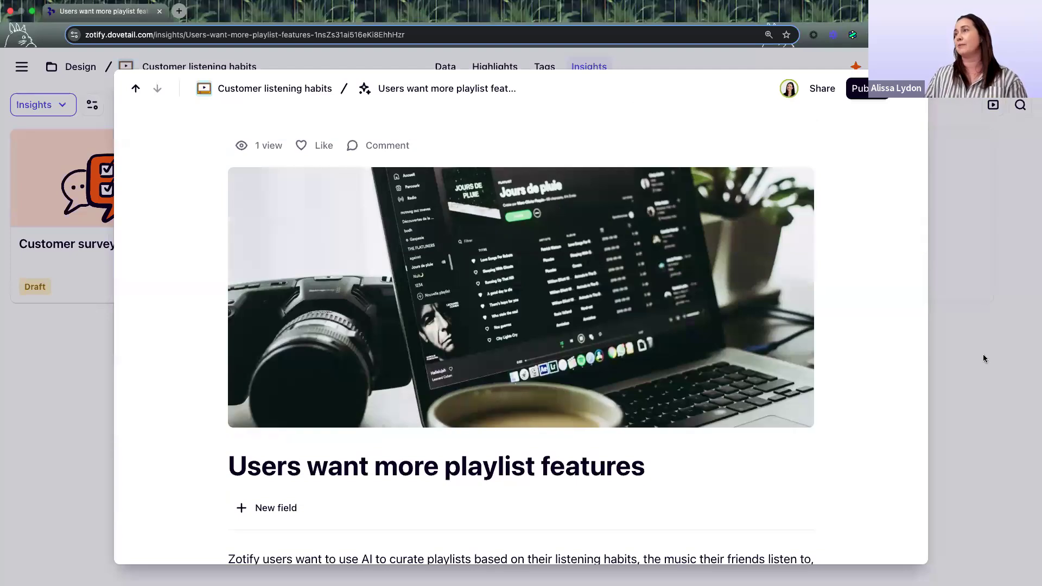
- Close the insight and go to the workspace's home page
{"action": "left_click", "coordinate": [997, 355]}
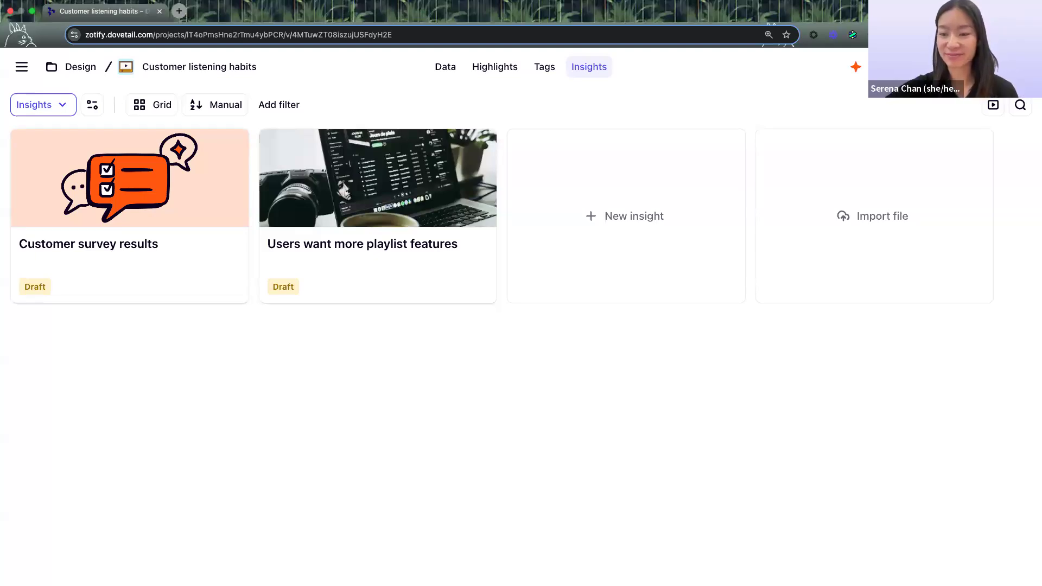
{"action": "left_click", "coordinate": [22, 68]}
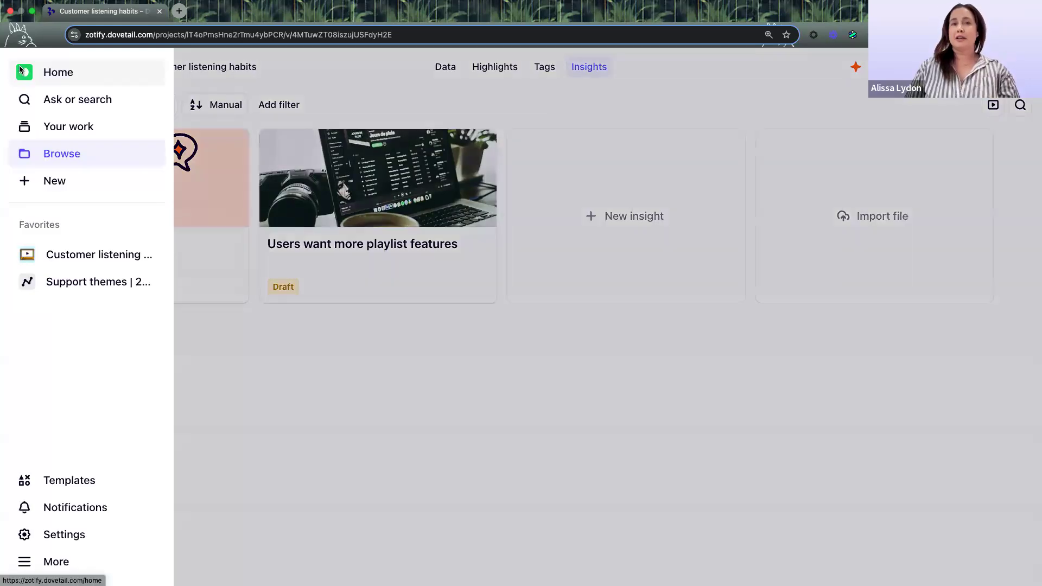
{"action": "left_click", "coordinate": [68, 75]}
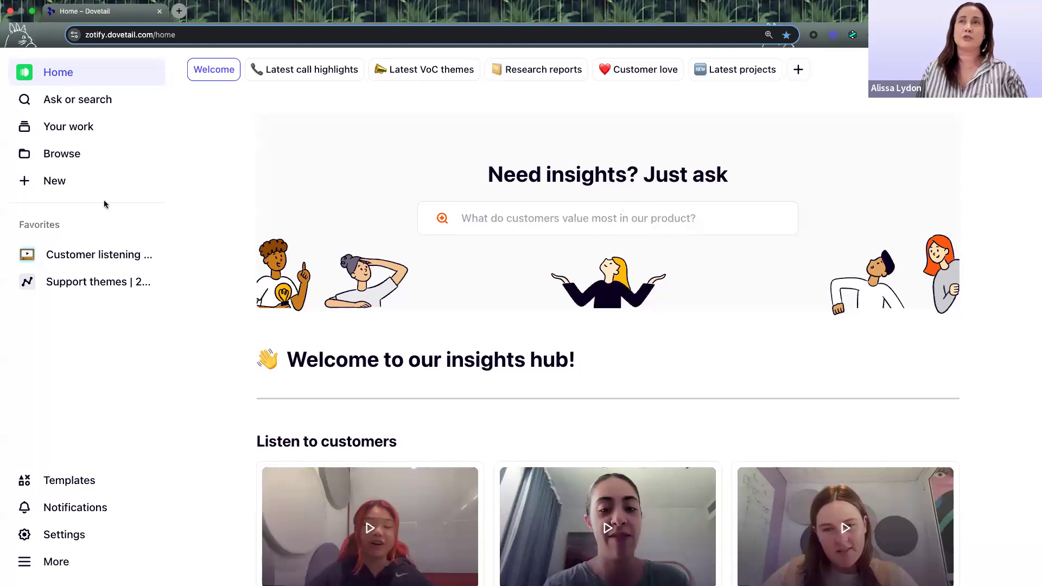
- Create a new channel for Support tickets in the Customer experience folder
{"action": "left_click", "coordinate": [46, 181]}
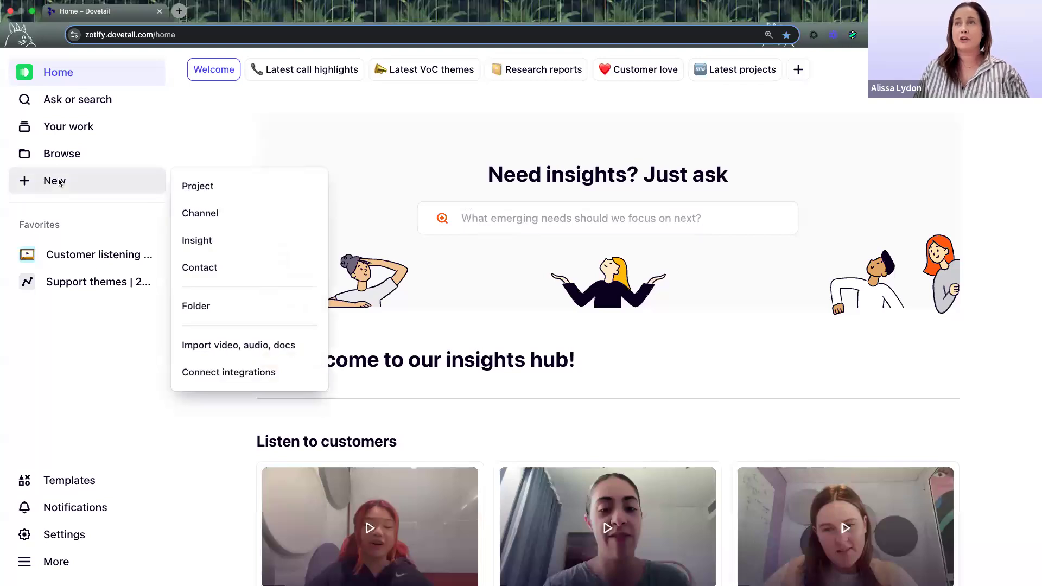
{"action": "left_click", "coordinate": [205, 216]}
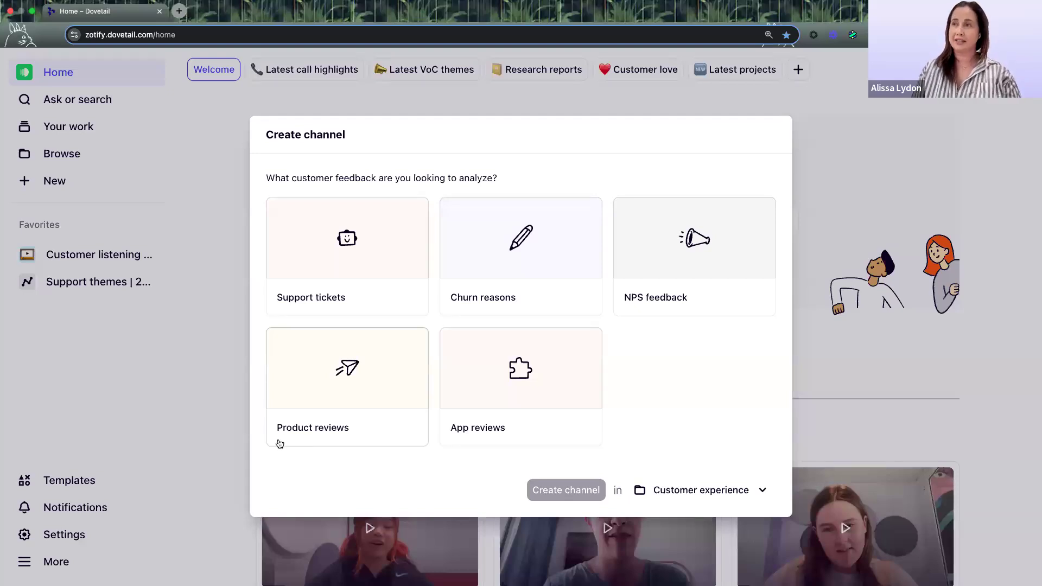
{"action": "left_click", "coordinate": [378, 305]}
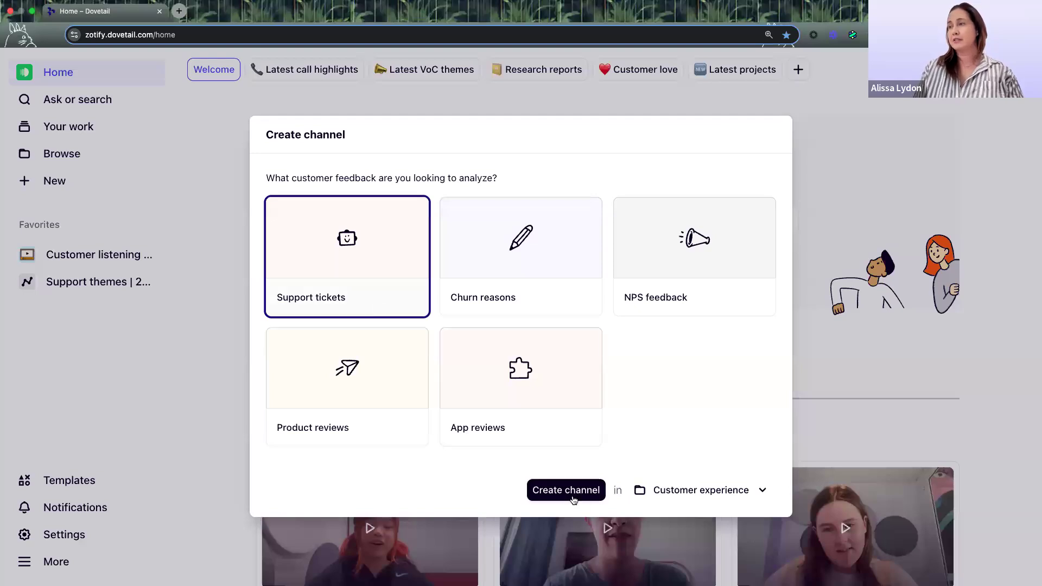
{"action": "left_click", "coordinate": [552, 491]}
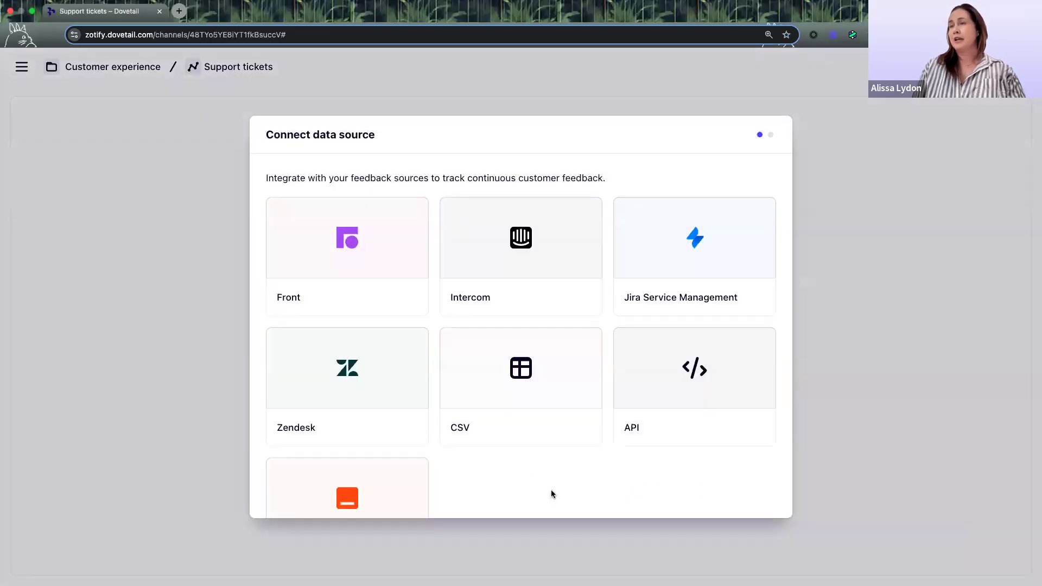
- Review the available data sources and load Support tickets.csv from the Demo data folder as the channel's CSV source
{"action": "scroll", "coordinate": [464, 405], "scroll_direction": "down", "scroll_amount": 2}
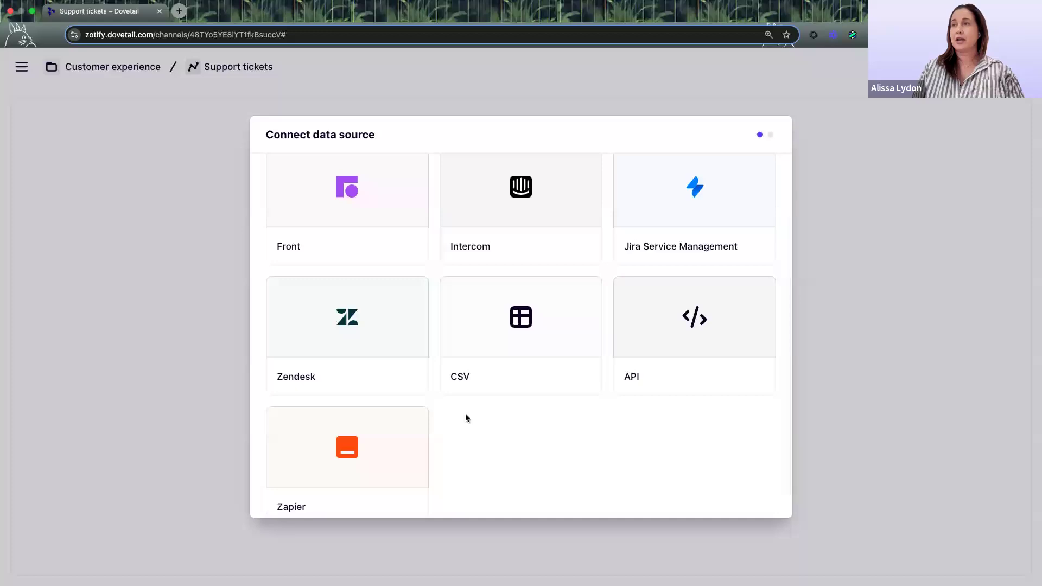
{"action": "scroll", "coordinate": [467, 417], "scroll_direction": "up", "scroll_amount": 2}
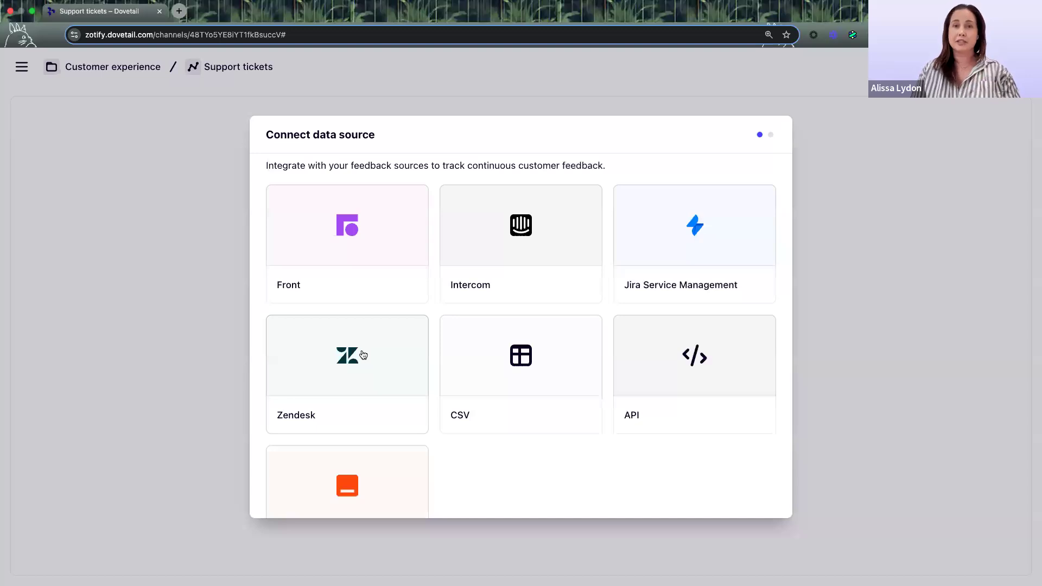
{"action": "scroll", "coordinate": [358, 353], "scroll_direction": "down", "scroll_amount": 2}
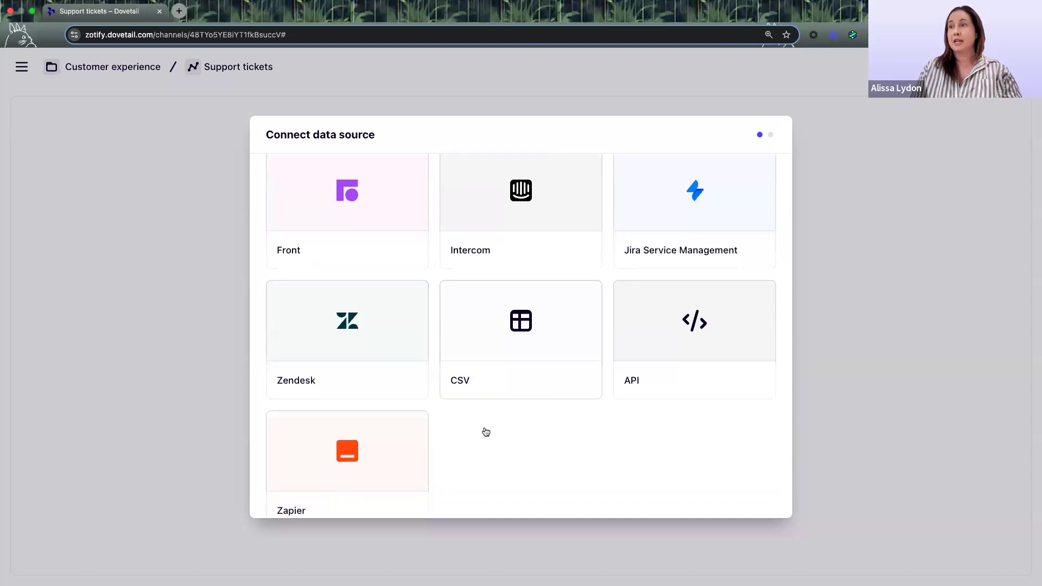
{"action": "scroll", "coordinate": [393, 477], "scroll_direction": "down", "scroll_amount": 1}
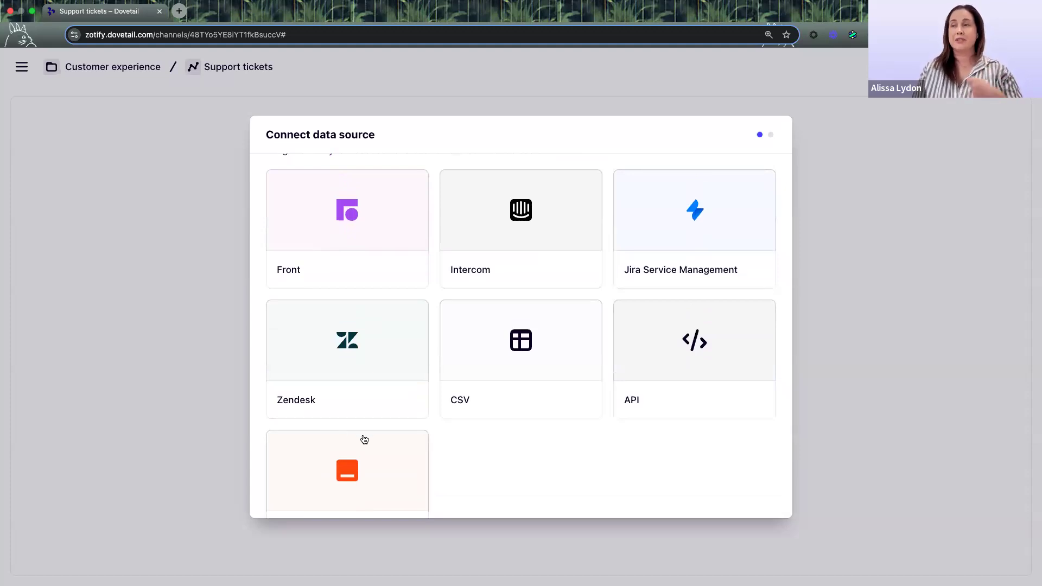
{"action": "left_click", "coordinate": [503, 397]}
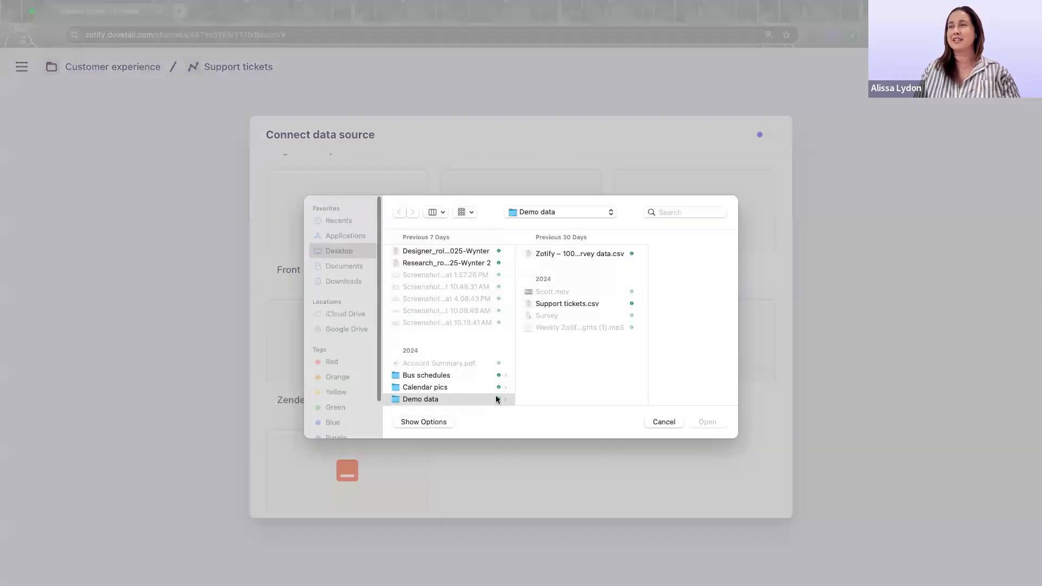
{"action": "left_click", "coordinate": [578, 304]}
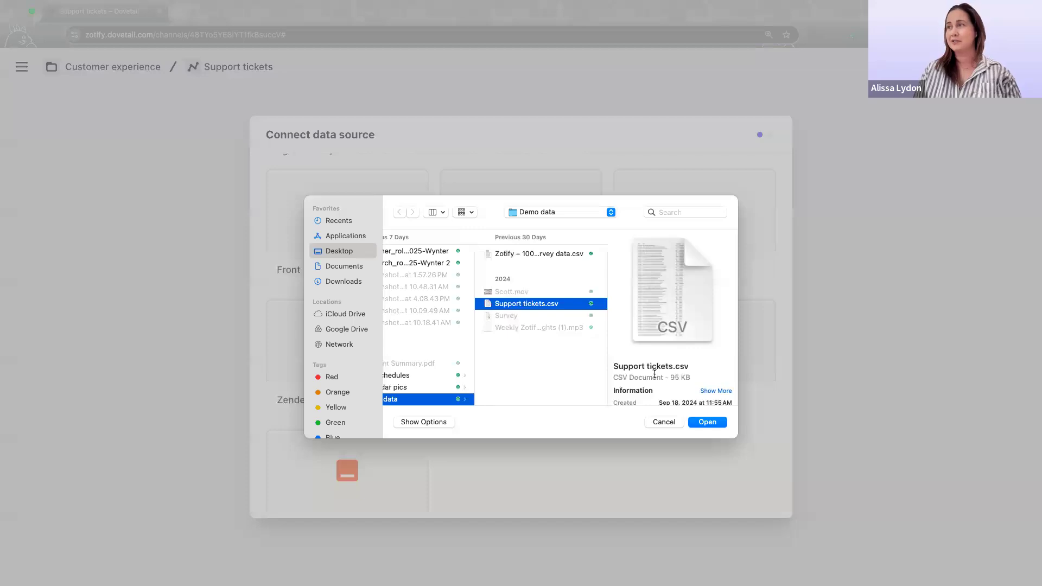
{"action": "left_click", "coordinate": [711, 422]}
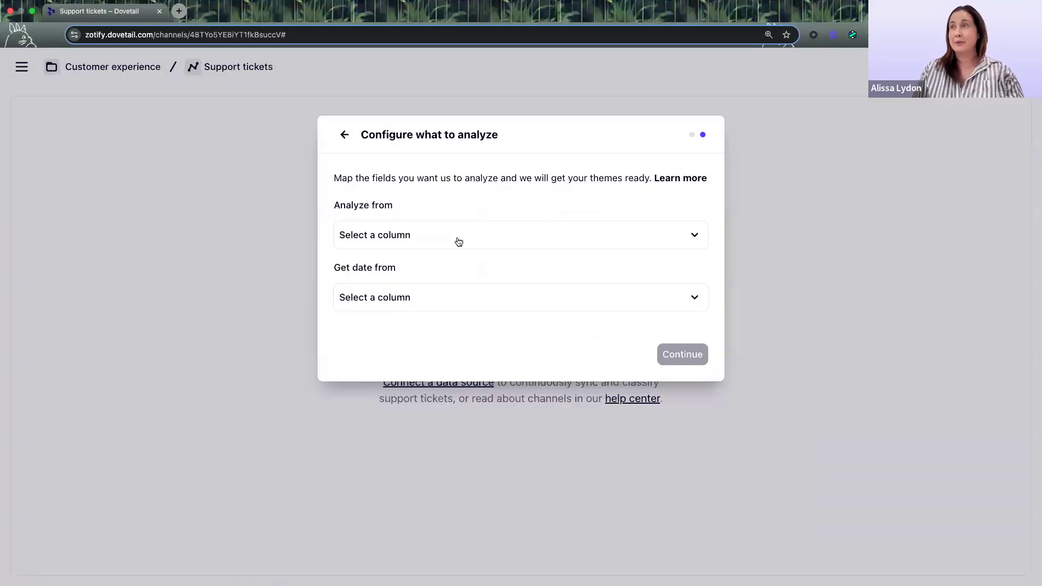
- Map the Ticket column as the content to analyze and the Date column as the date source
{"action": "left_click", "coordinate": [471, 242]}
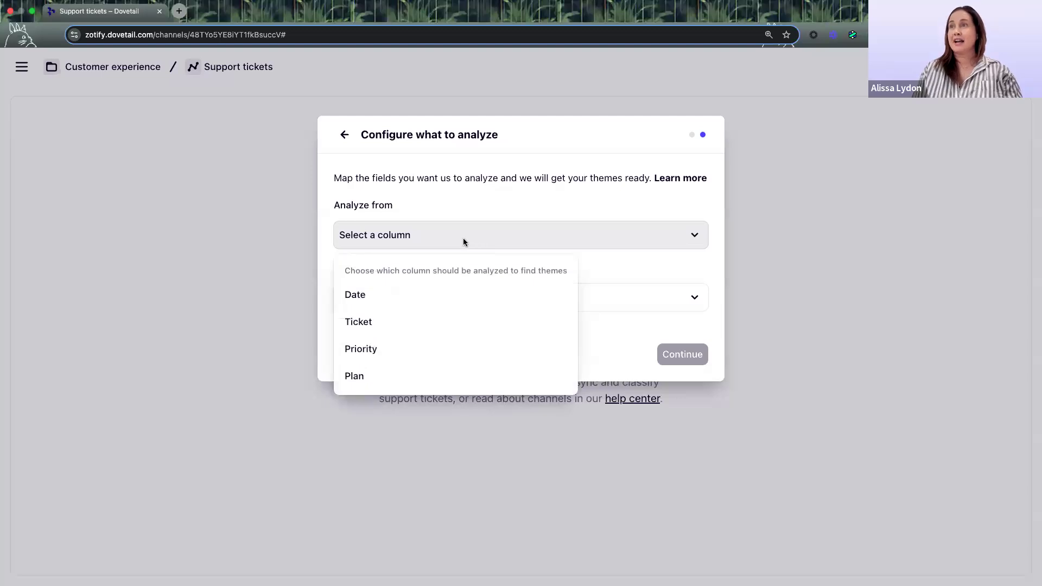
{"action": "left_click", "coordinate": [391, 323]}
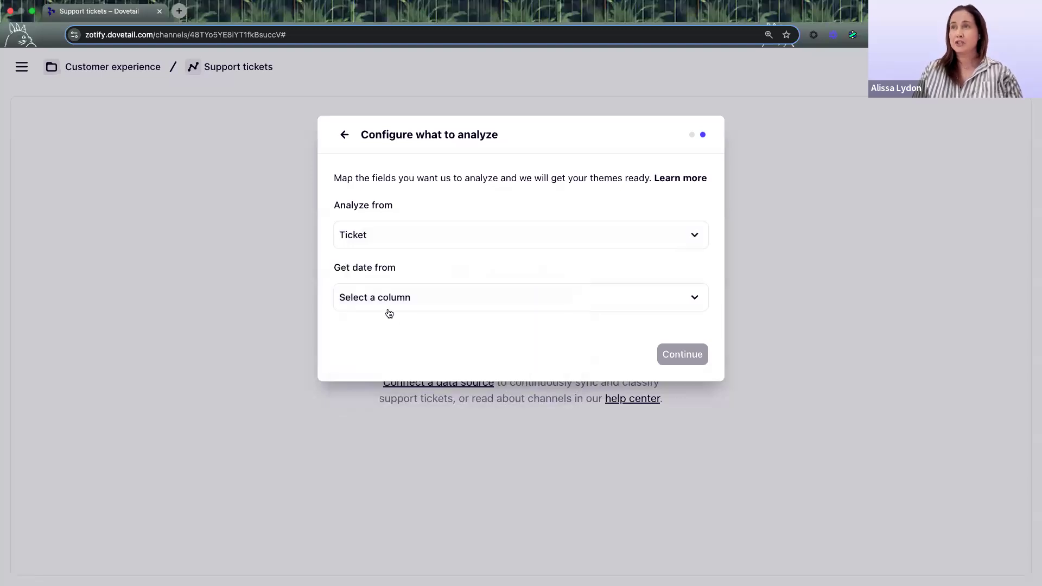
{"action": "left_click", "coordinate": [385, 296]}
{"action": "left_click", "coordinate": [373, 353]}
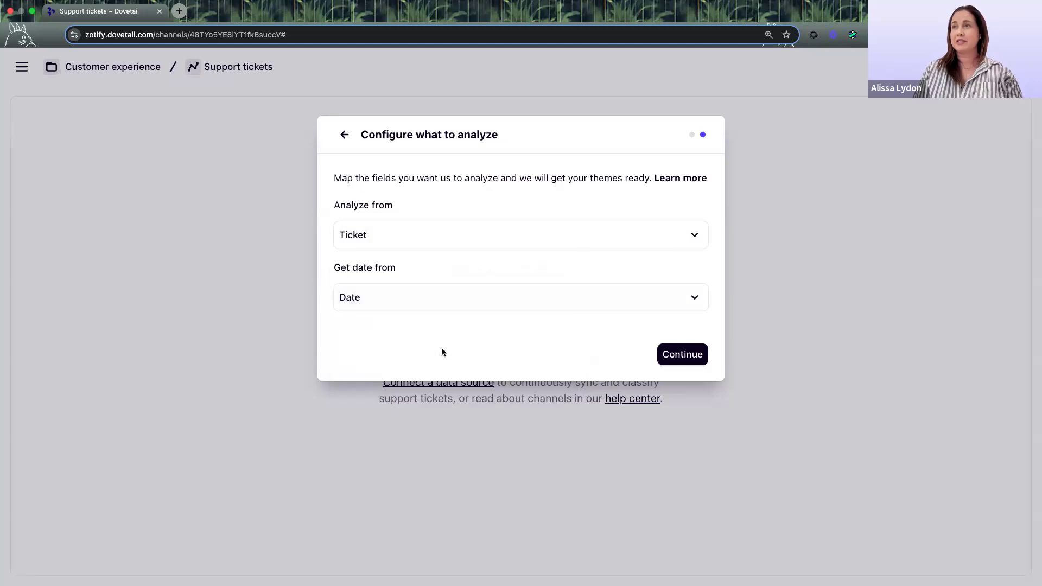
{"action": "left_click", "coordinate": [686, 355]}
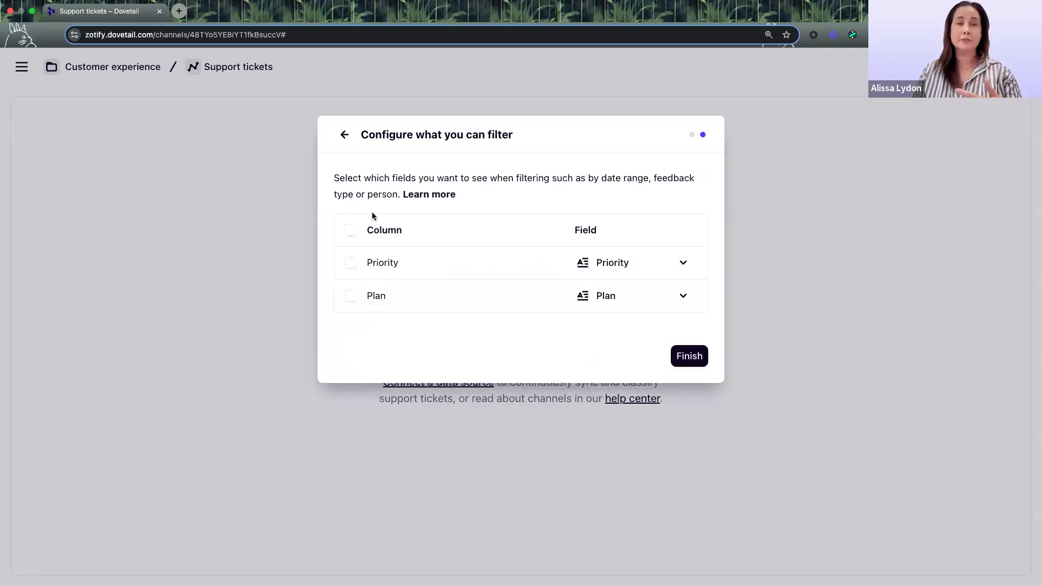
- Select both Priority and Plan as filter fields, and leave the channel setup without finishing it
{"action": "left_click", "coordinate": [351, 230]}
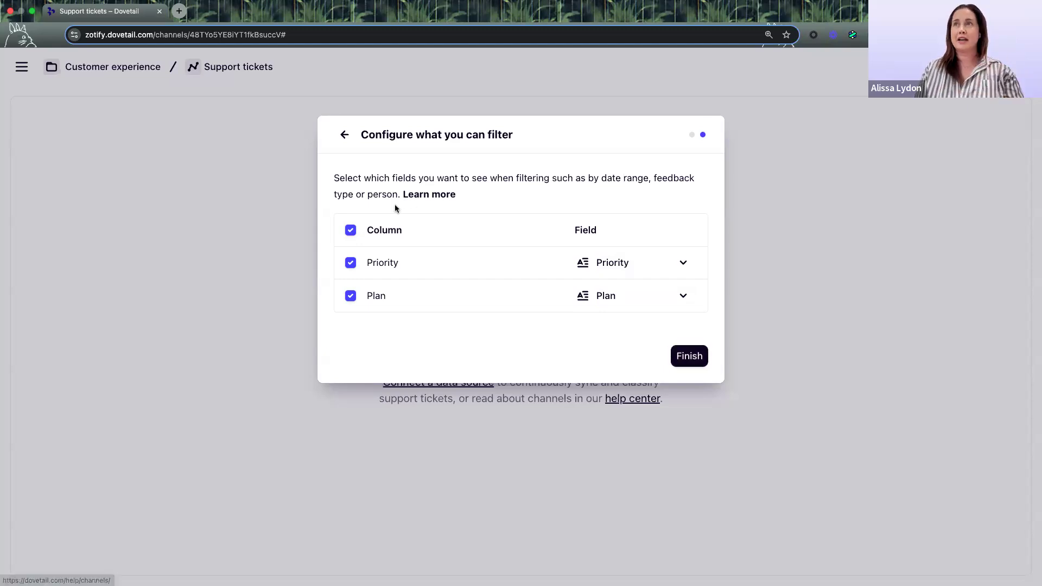
{"action": "left_click", "coordinate": [161, 195]}
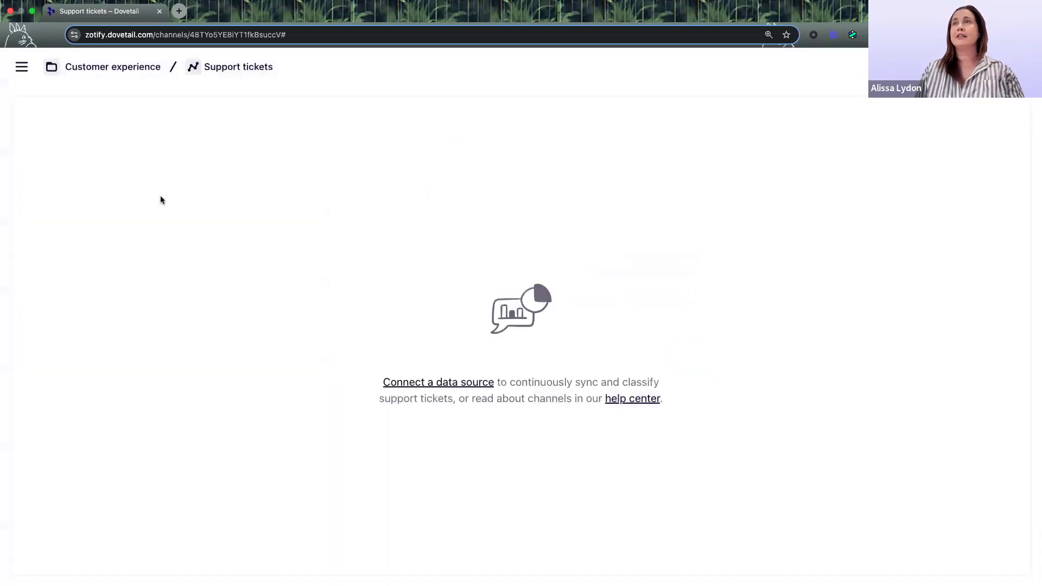
- Open the favorited Support themes | 2024 channel and look over its list of themes
{"action": "left_click", "coordinate": [22, 66]}
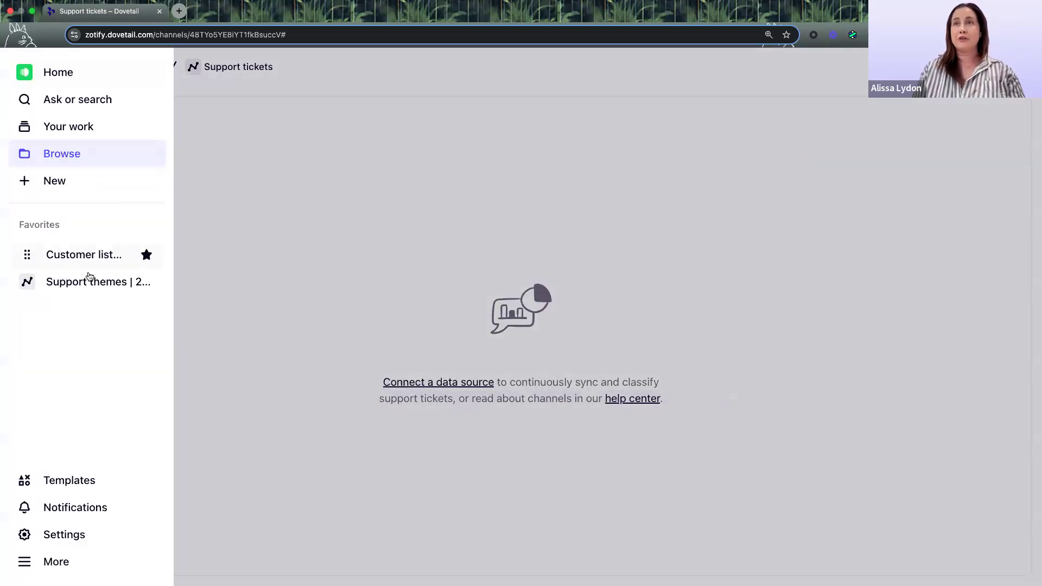
{"action": "left_click", "coordinate": [78, 283]}
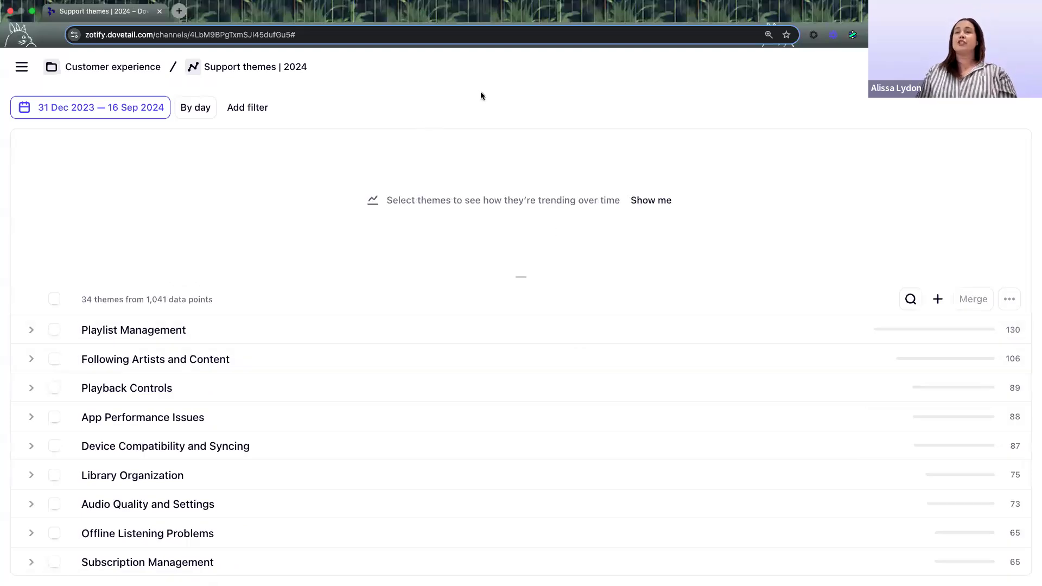
{"action": "scroll", "coordinate": [218, 369], "scroll_direction": "down", "scroll_amount": 3}
{"action": "scroll", "coordinate": [218, 371], "scroll_direction": "up", "scroll_amount": 3}
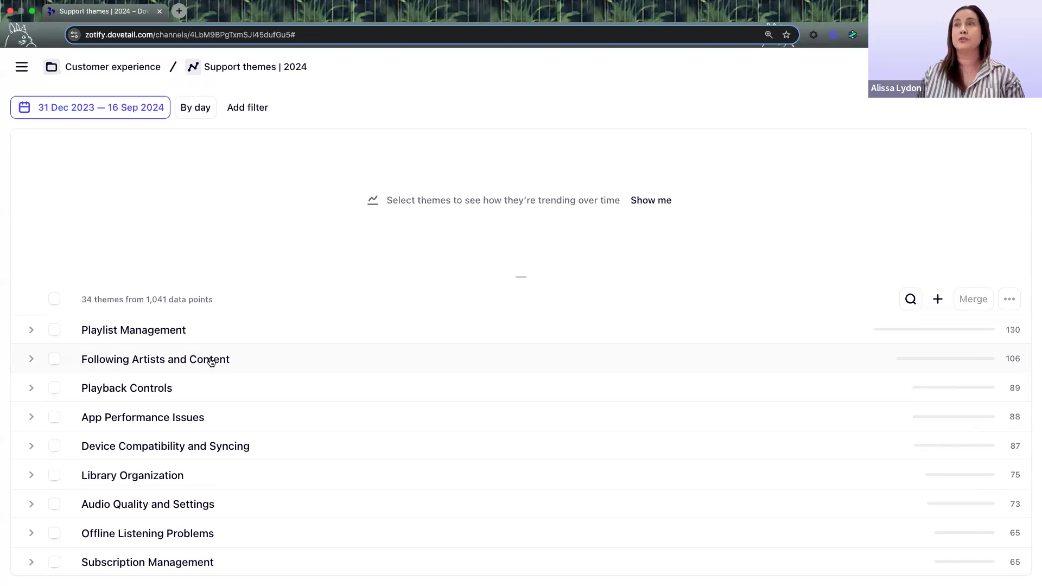
- Open the Following Artists and Content theme and examine its summary, sentiment breakdown and matching support ticket data points
{"action": "left_click", "coordinate": [190, 362]}
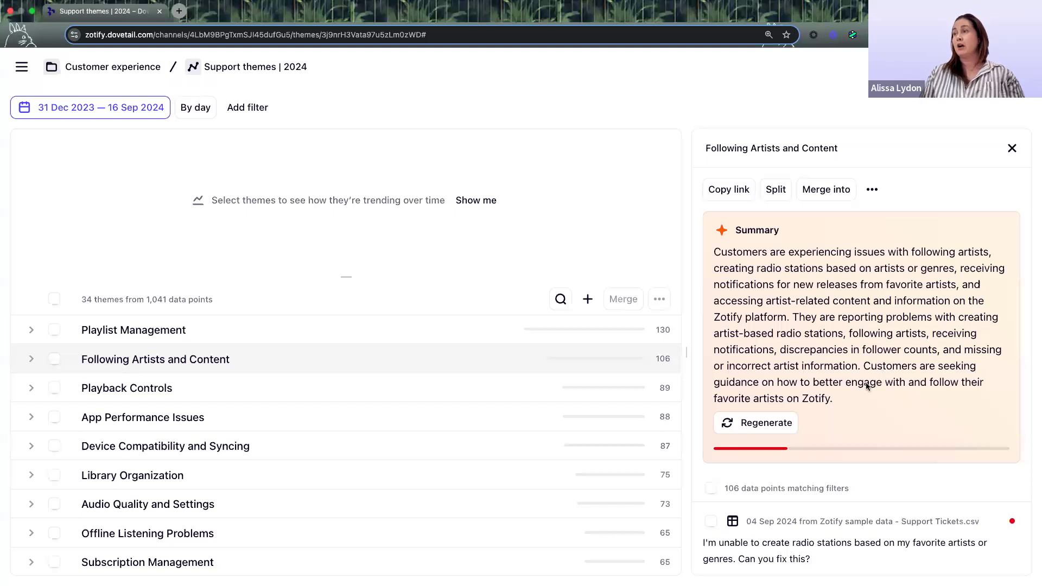
{"action": "mouse_move", "coordinate": [823, 450]}
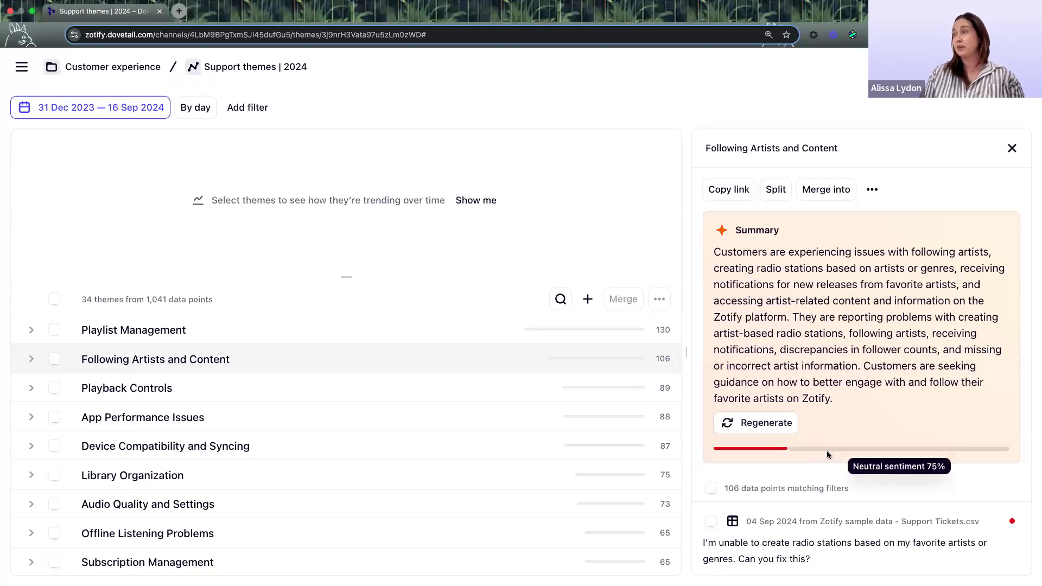
{"action": "scroll", "coordinate": [800, 451], "scroll_direction": "down", "scroll_amount": 1}
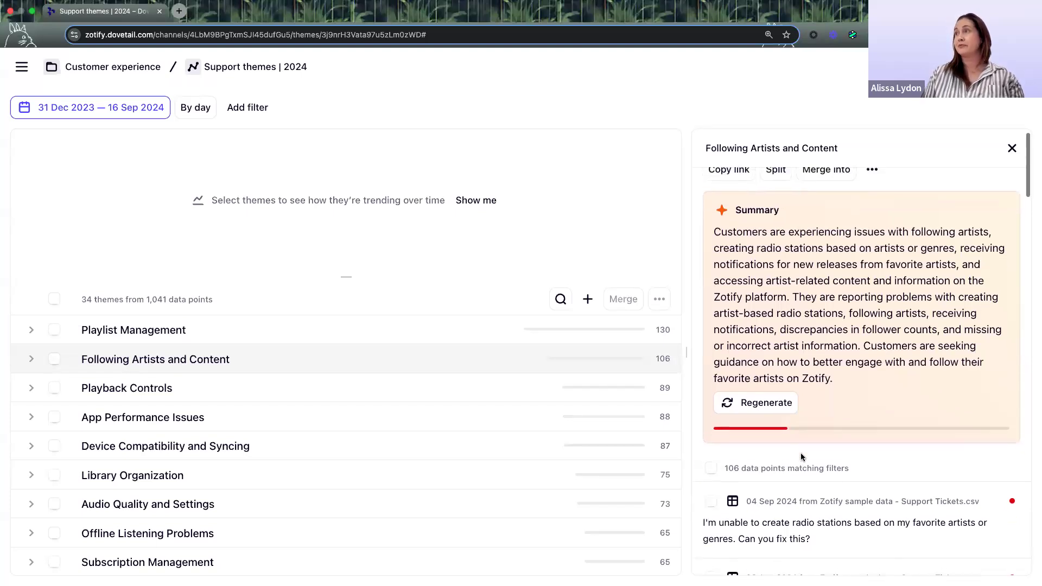
{"action": "scroll", "coordinate": [802, 456], "scroll_direction": "up", "scroll_amount": 1}
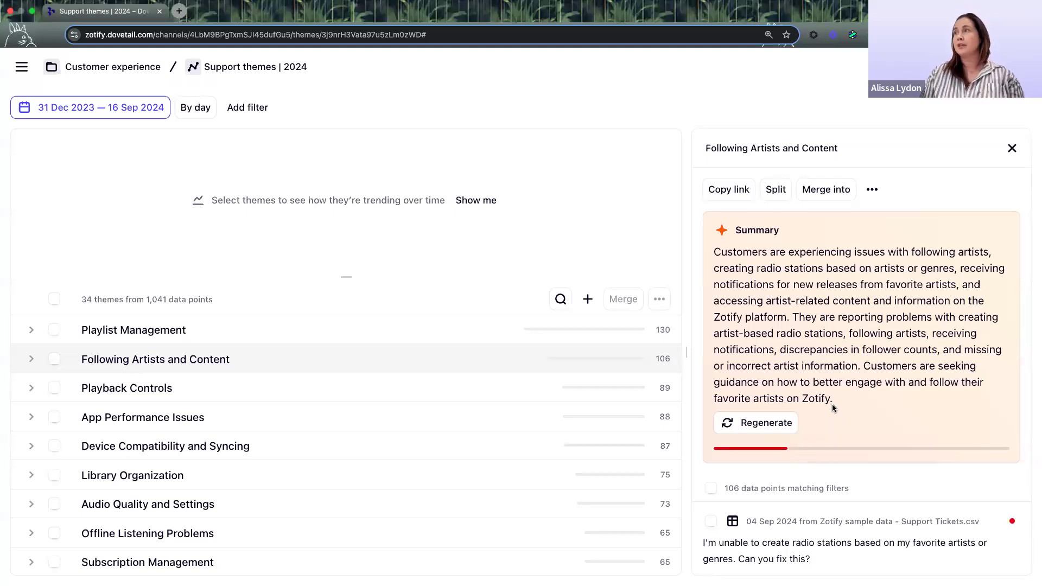
{"action": "scroll", "coordinate": [835, 402], "scroll_direction": "down", "scroll_amount": 2}
{"action": "scroll", "coordinate": [835, 396], "scroll_direction": "up", "scroll_amount": 2}
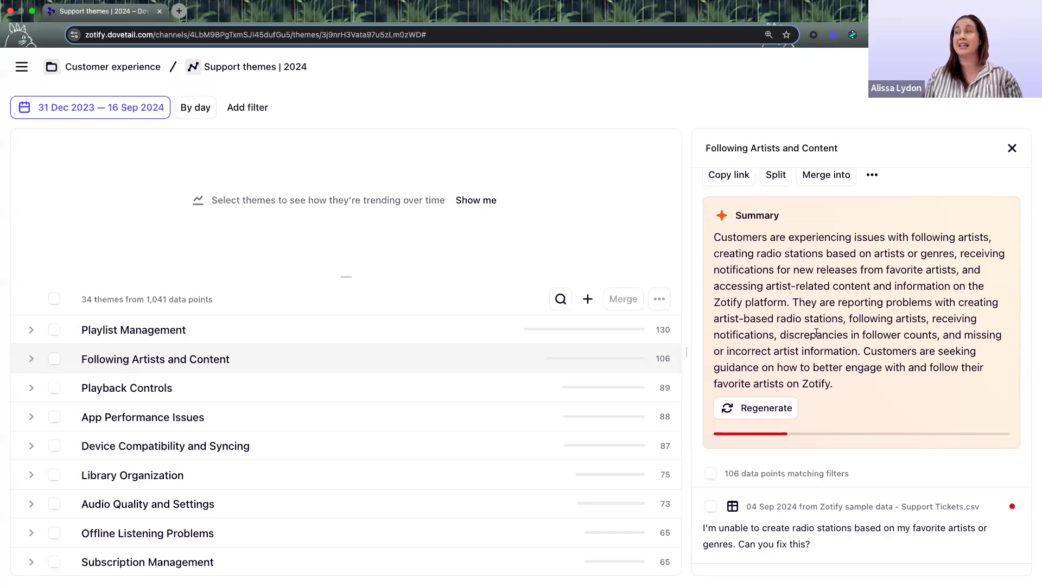
{"action": "scroll", "coordinate": [816, 332], "scroll_direction": "down", "scroll_amount": 5}
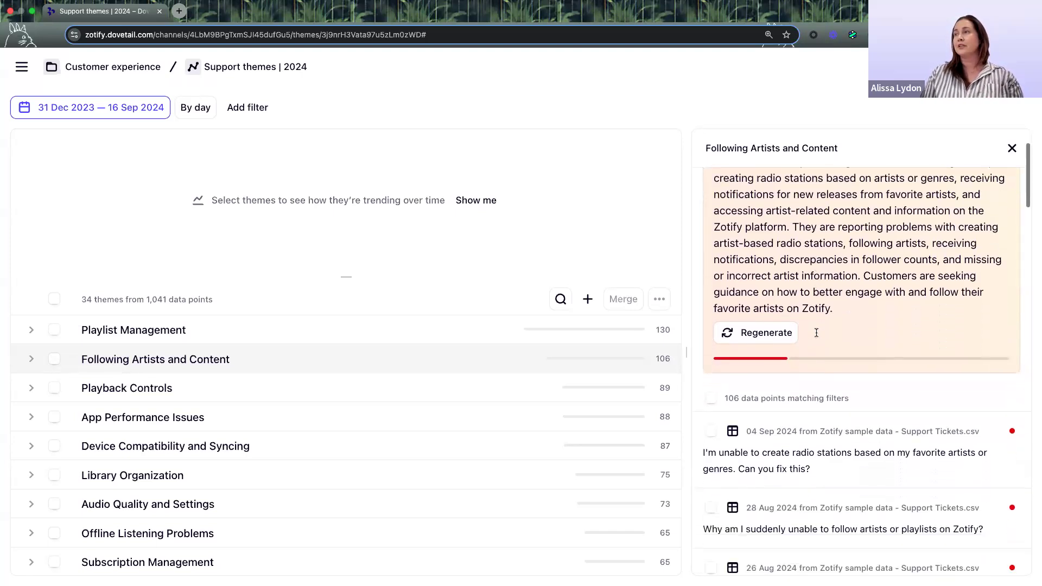
{"action": "scroll", "coordinate": [816, 333], "scroll_direction": "down", "scroll_amount": 4}
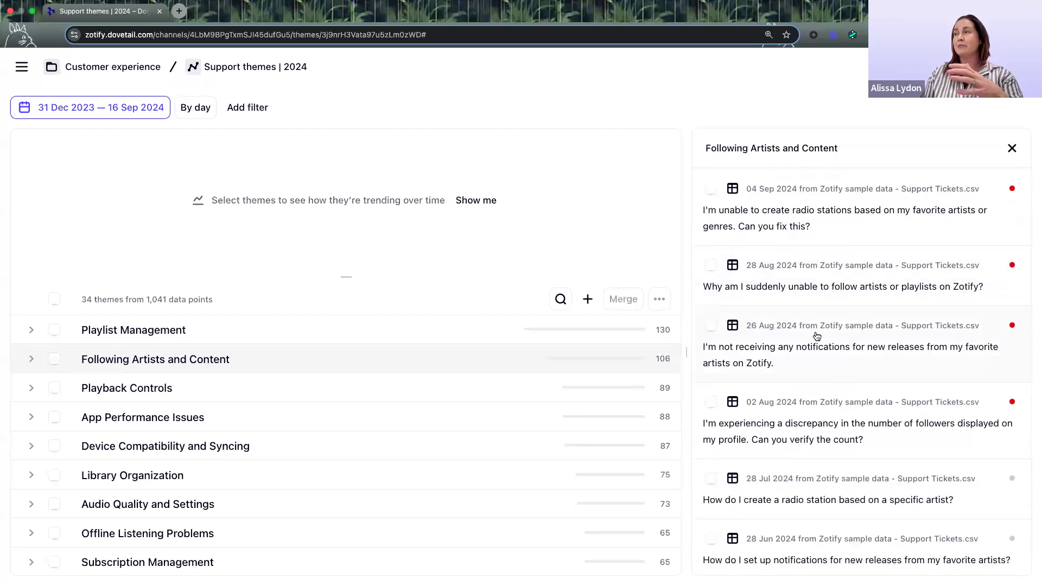
{"action": "scroll", "coordinate": [821, 336], "scroll_direction": "down", "scroll_amount": 3}
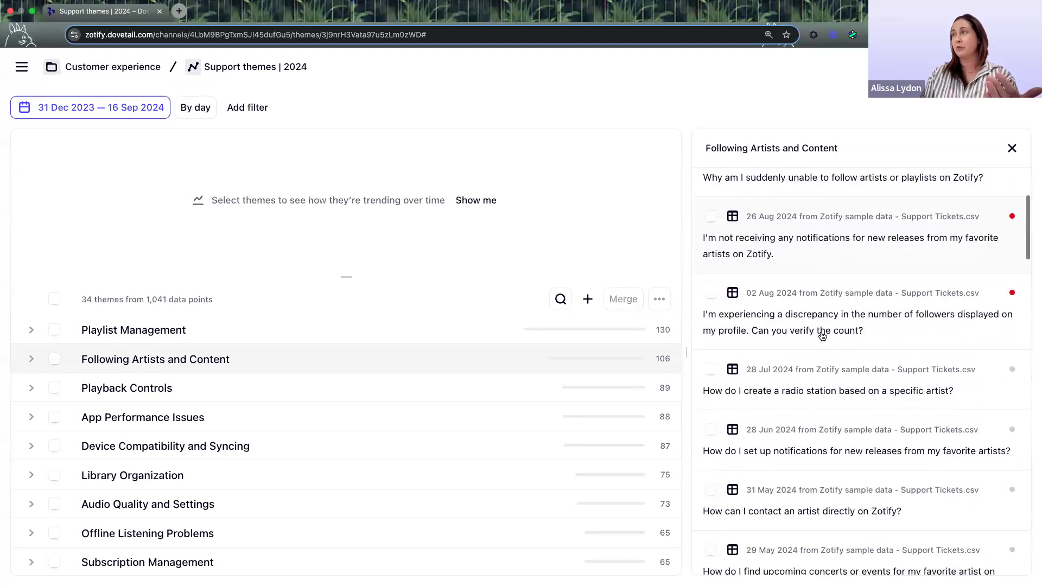
- Inspect the details of the data point "How do I create a radio station based on a specific artist?" and return to the theme's summary
{"action": "left_click", "coordinate": [854, 367]}
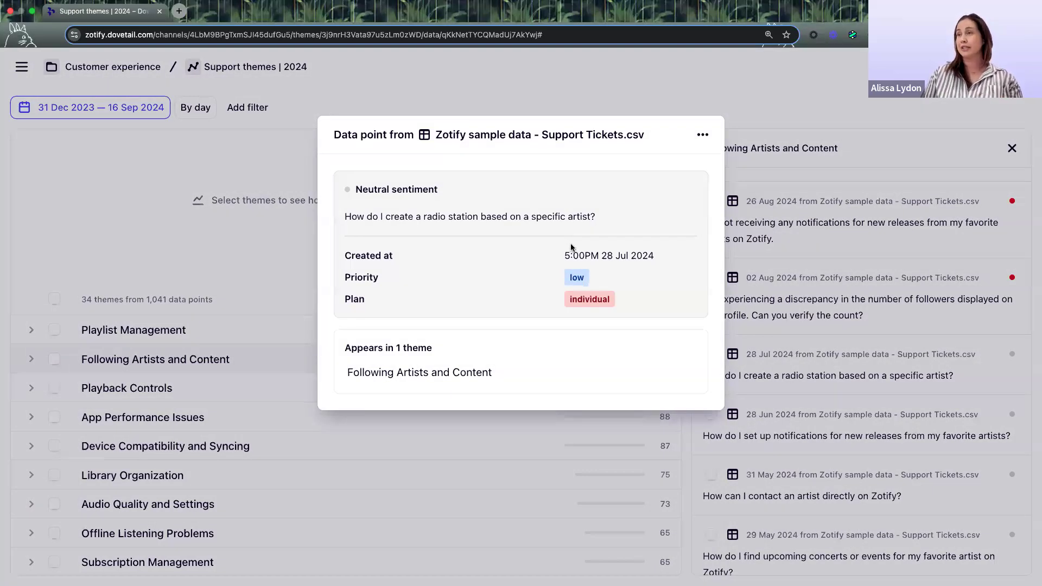
{"action": "left_click", "coordinate": [871, 278]}
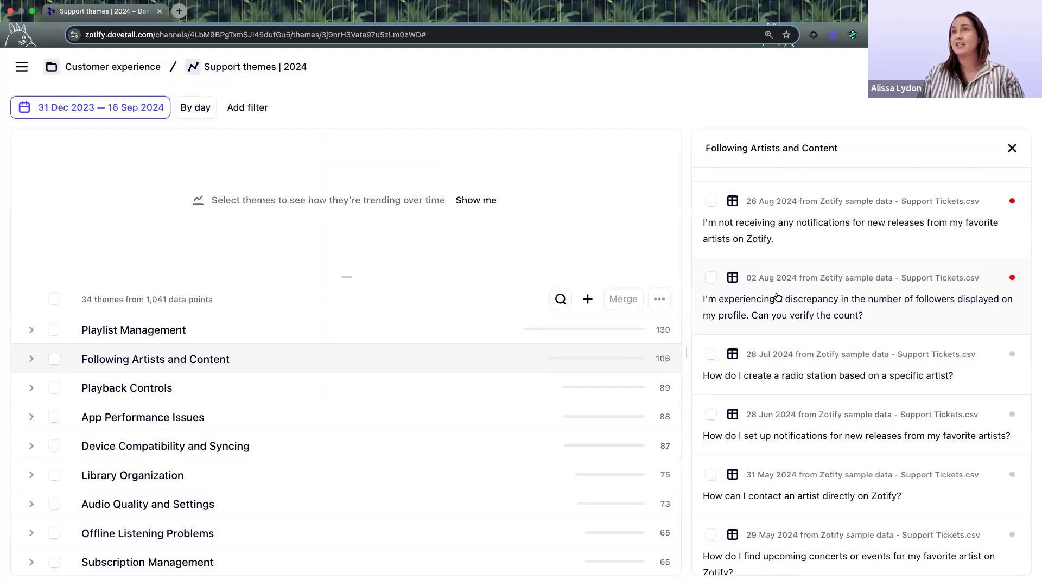
{"action": "scroll", "coordinate": [779, 296], "scroll_direction": "down", "scroll_amount": 2}
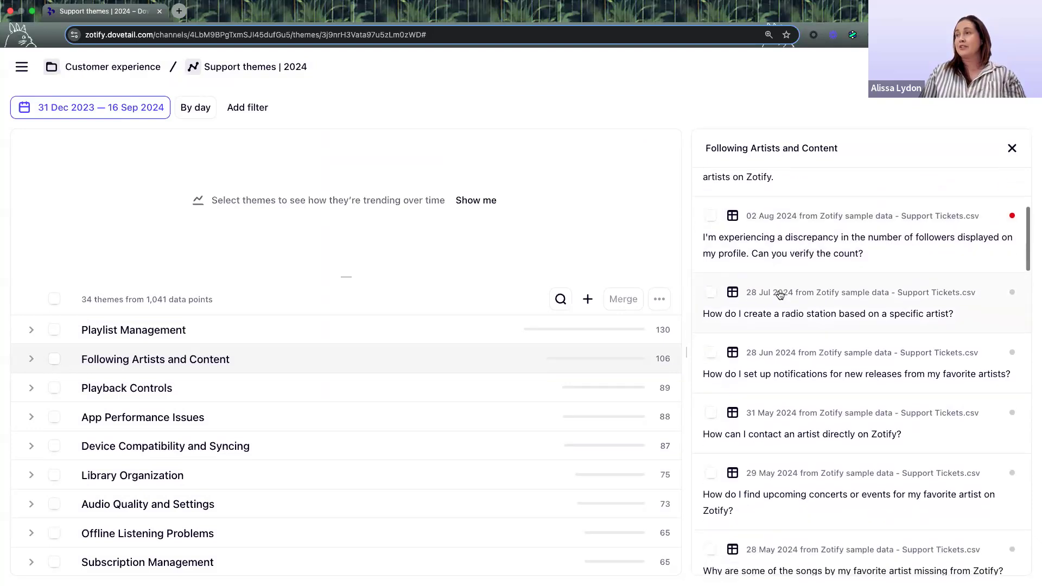
{"action": "scroll", "coordinate": [779, 293], "scroll_direction": "up", "scroll_amount": 10}
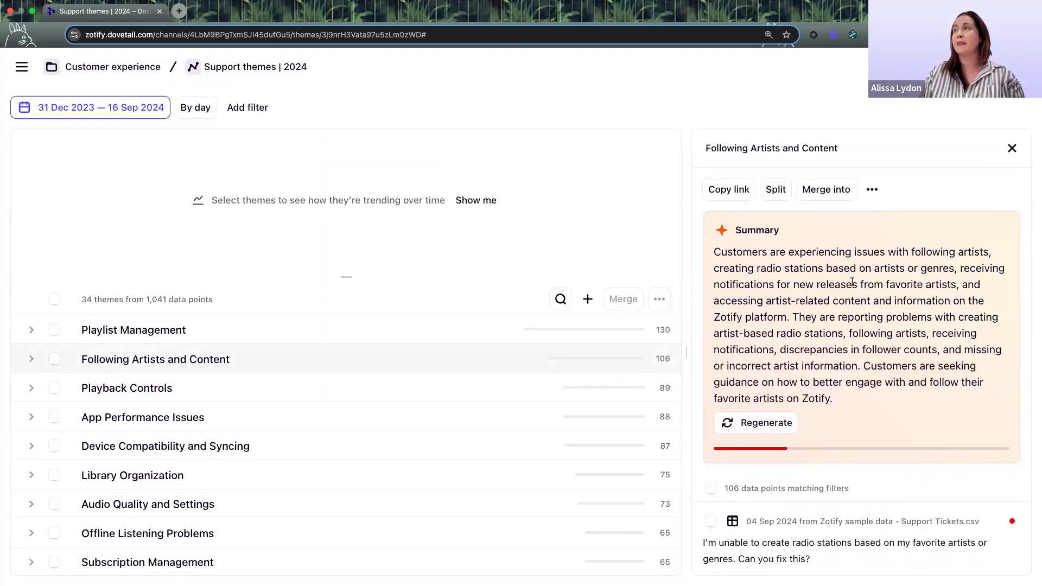
- Chart theme trends over time with only Following Artists and Content selected, and close the theme's details
{"action": "left_click", "coordinate": [477, 202]}
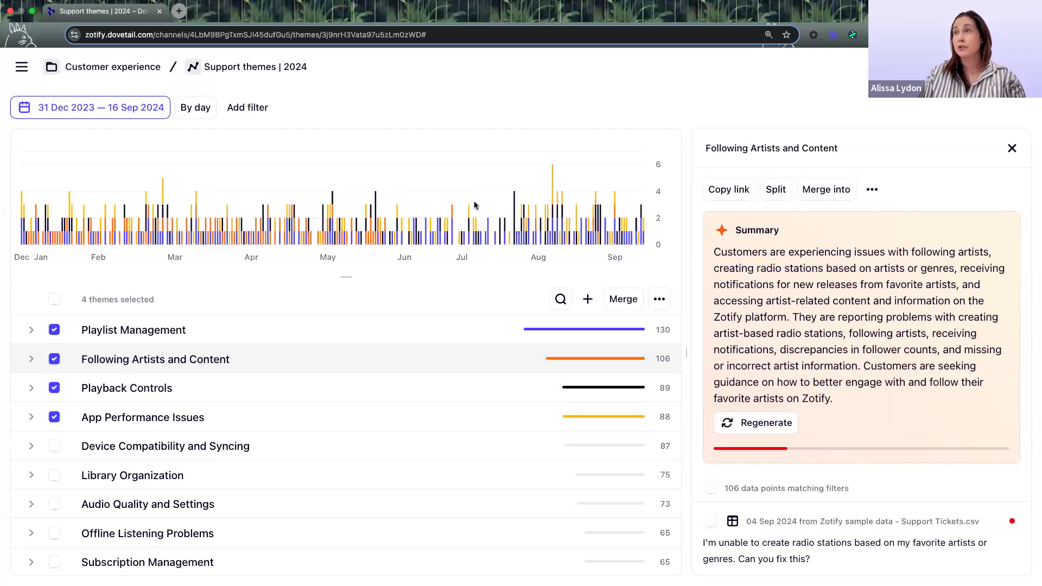
{"action": "left_click", "coordinate": [55, 330]}
{"action": "left_click", "coordinate": [54, 387]}
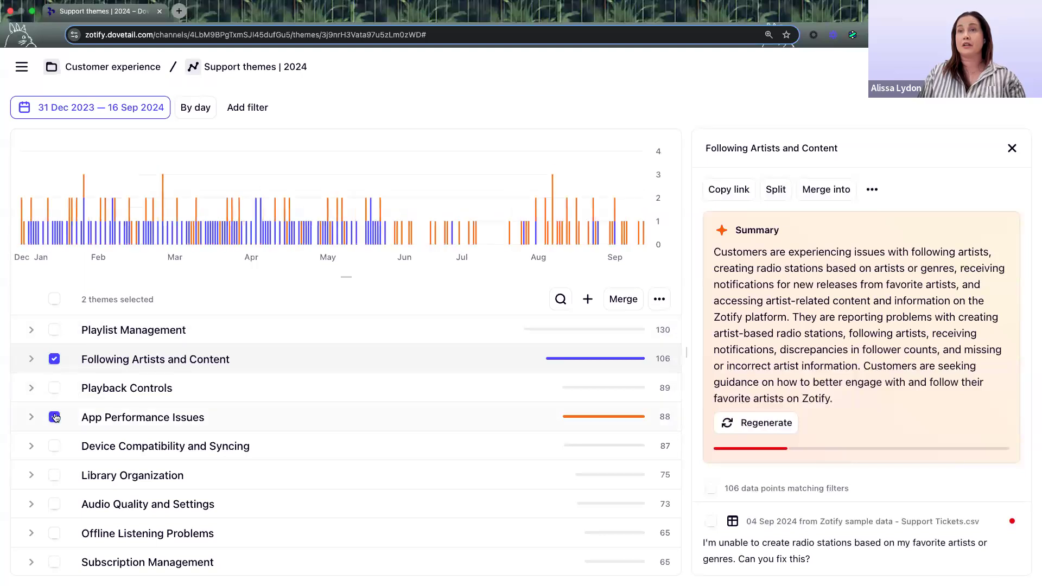
{"action": "left_click", "coordinate": [55, 416]}
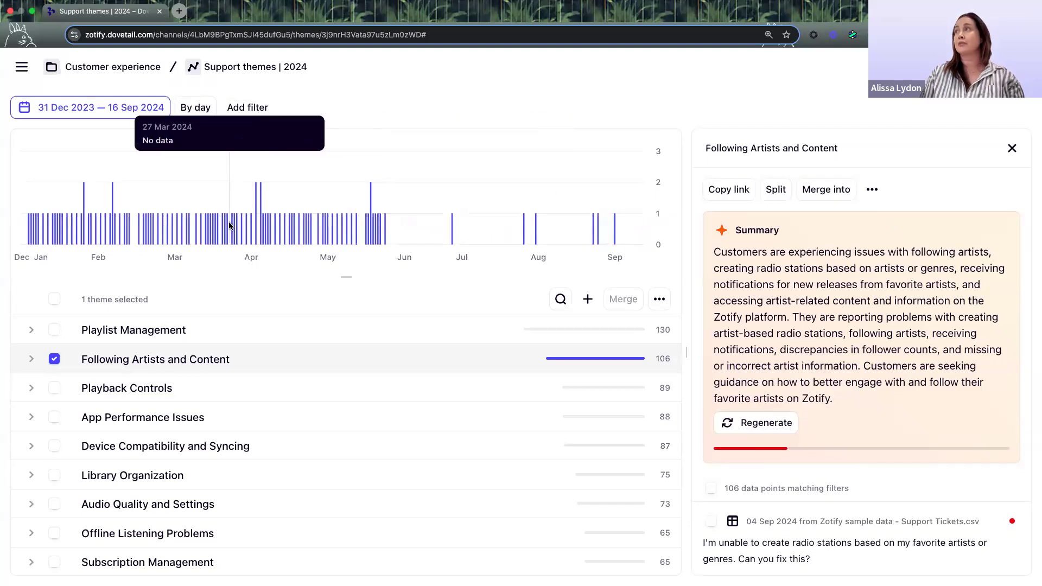
{"action": "left_click", "coordinate": [1012, 148]}
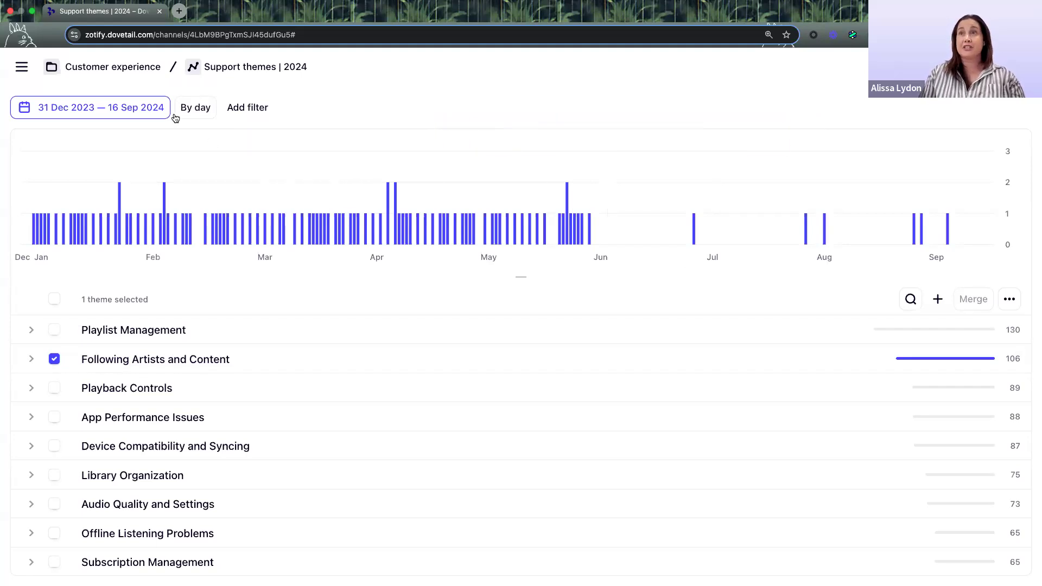
- Look over the date range presets and filter the channel's themes to the Student plan
{"action": "left_click", "coordinate": [95, 107]}
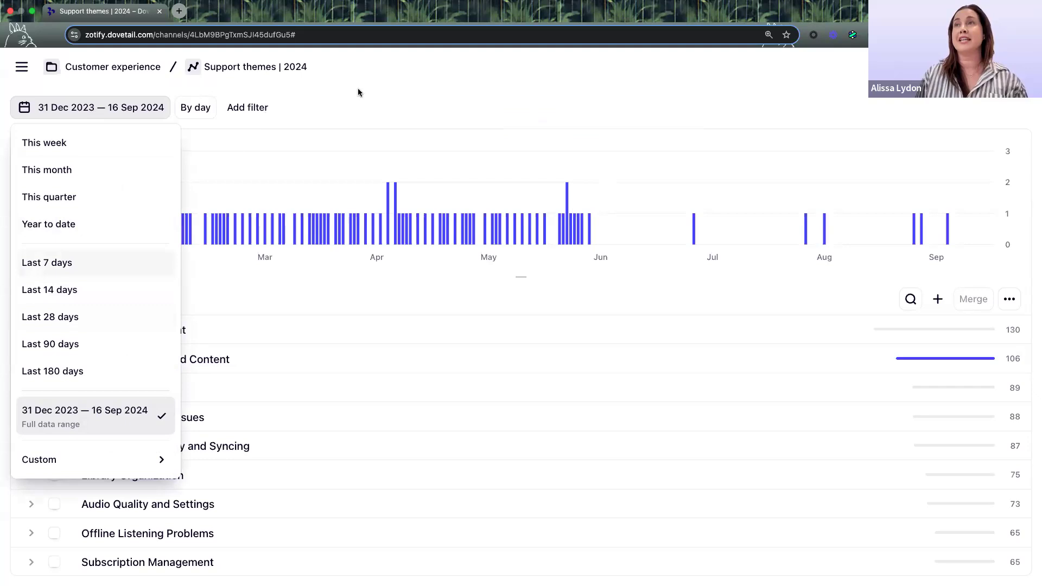
{"action": "left_click", "coordinate": [255, 110]}
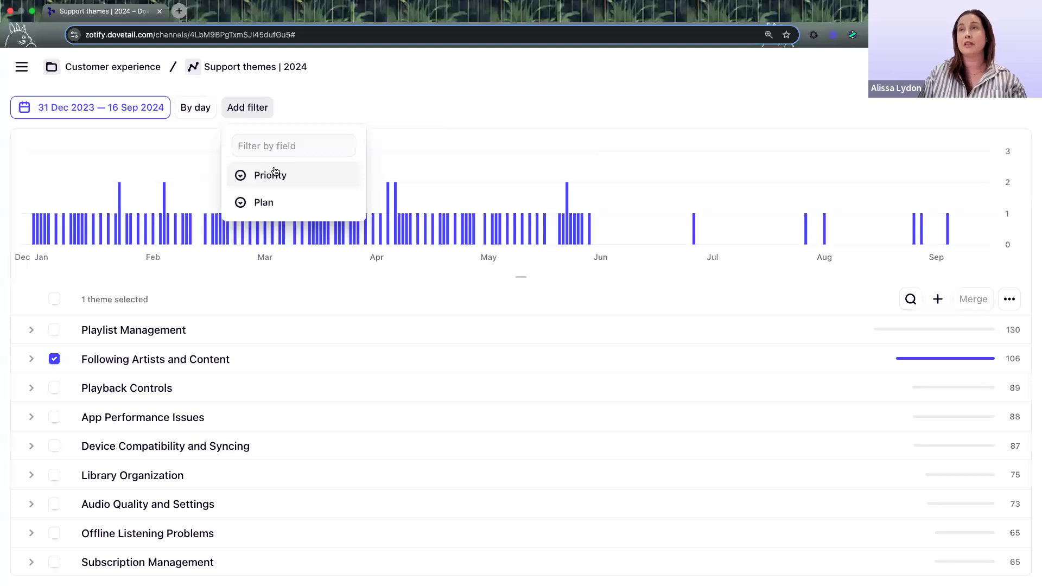
{"action": "left_click", "coordinate": [274, 205]}
{"action": "left_click", "coordinate": [347, 262]}
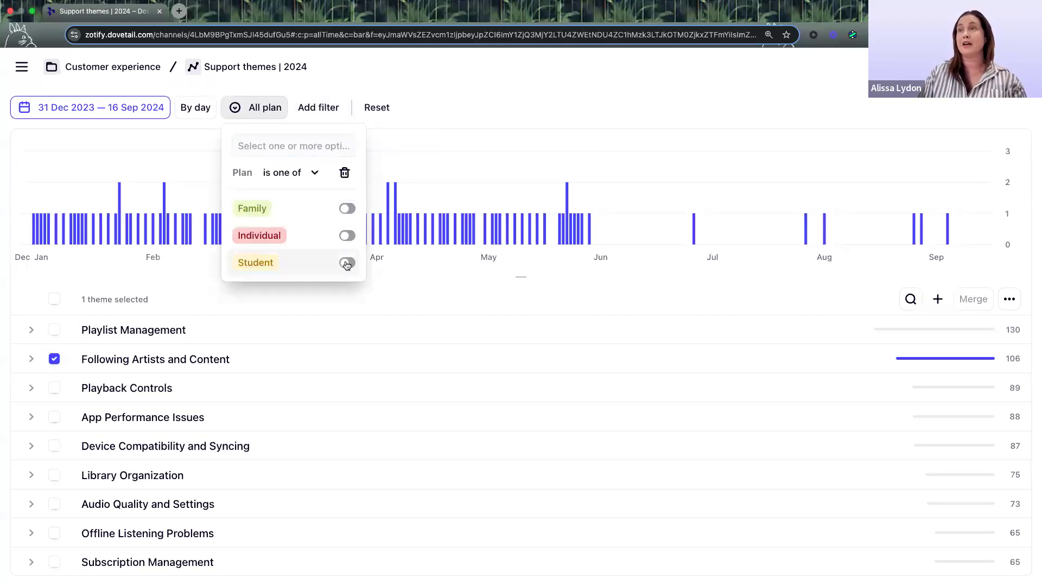
{"action": "left_click", "coordinate": [507, 117]}
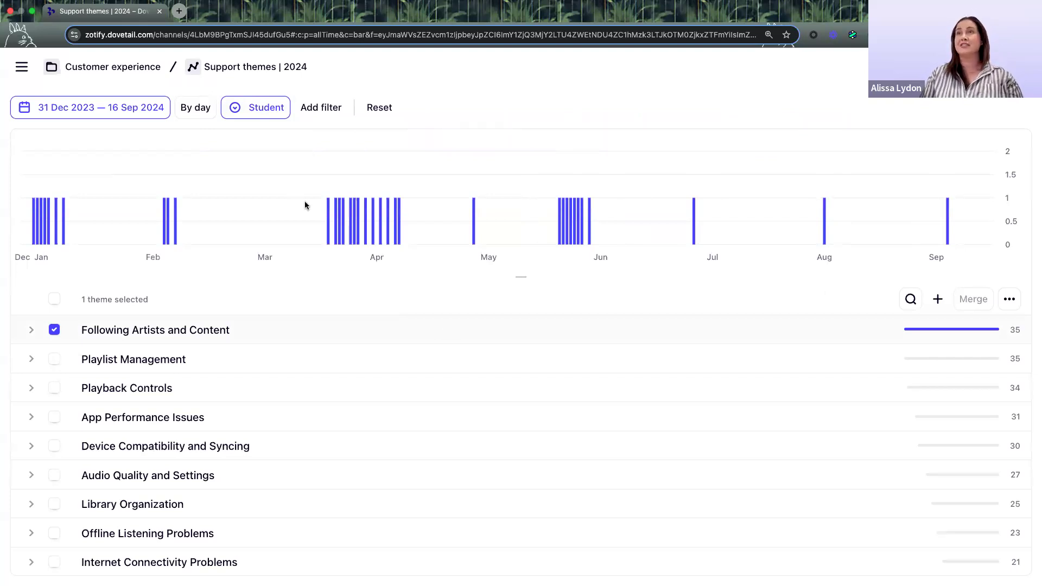
{"action": "mouse_move", "coordinate": [344, 244]}
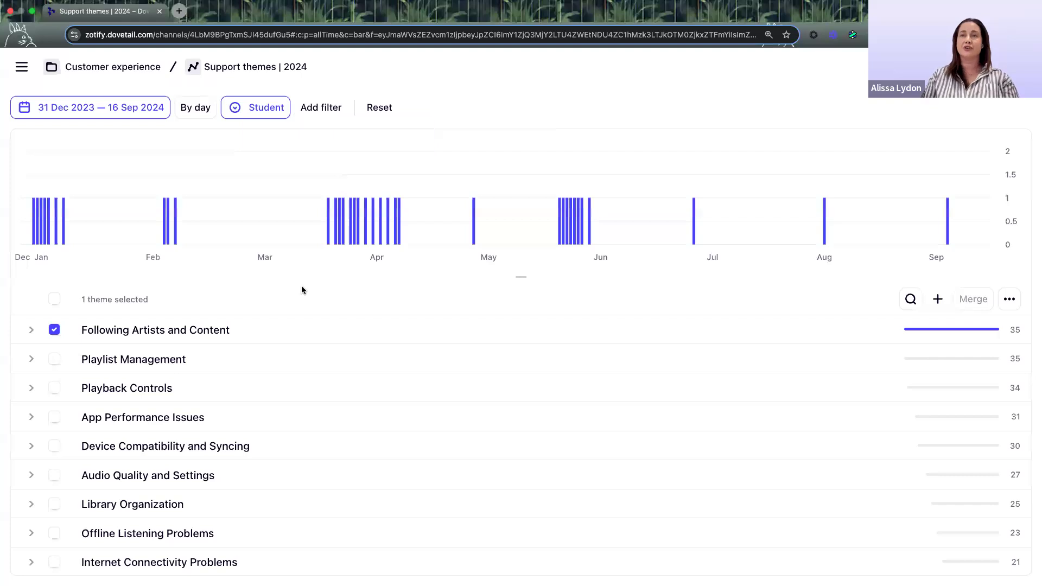
- Reset the plan filter and deselect the Following Artists and Content theme
{"action": "left_click", "coordinate": [379, 107]}
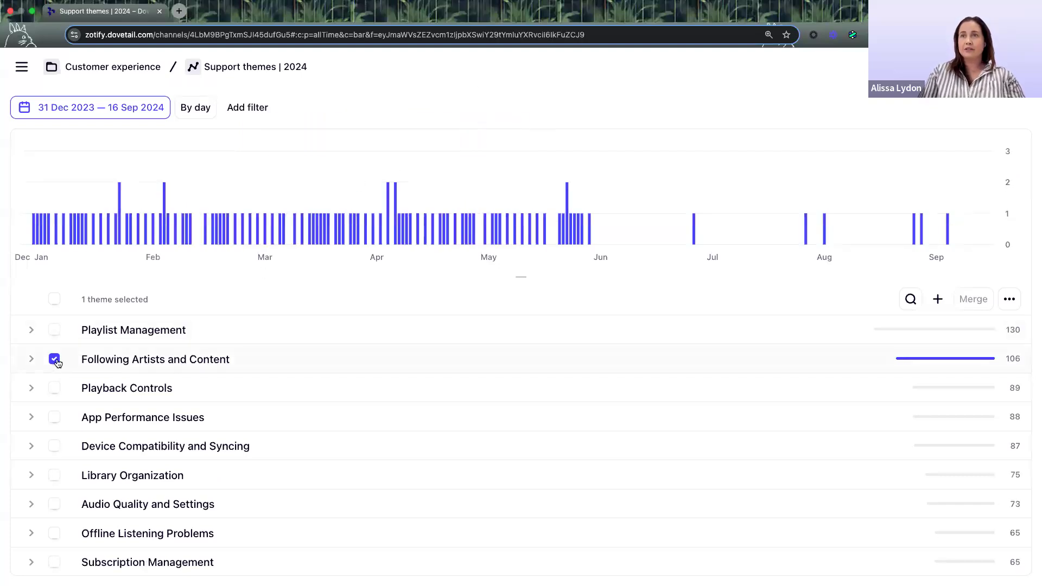
{"action": "left_click", "coordinate": [57, 361]}
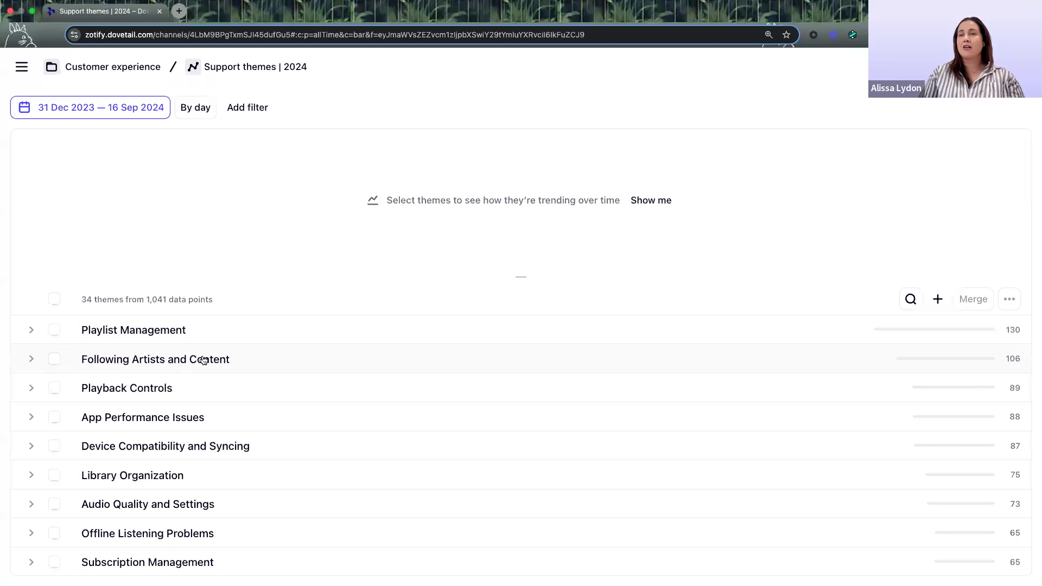
- Chart the App Performance Issues theme over time and open its details
{"action": "scroll", "coordinate": [203, 360], "scroll_direction": "down", "scroll_amount": 1}
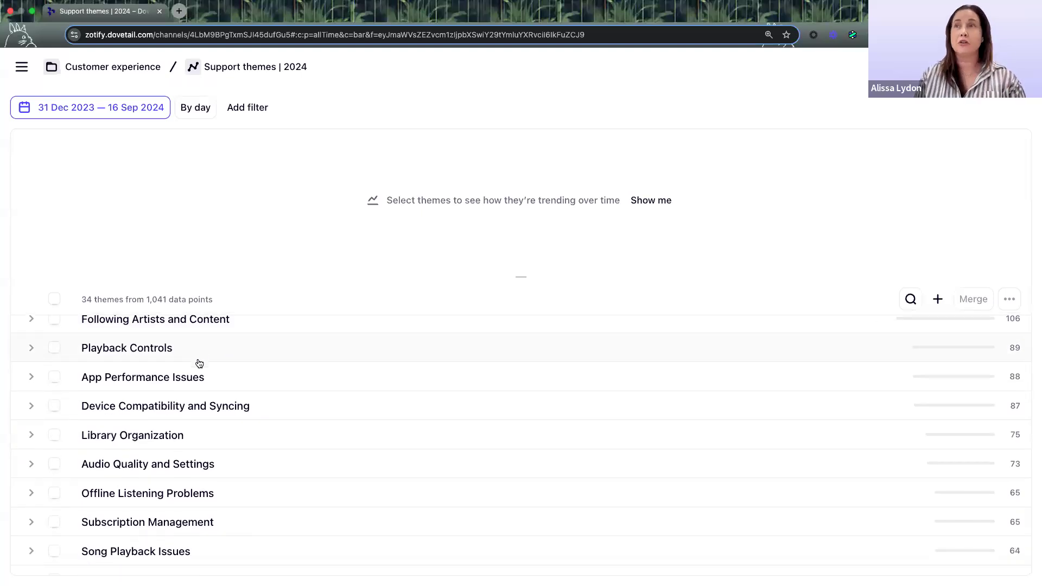
{"action": "scroll", "coordinate": [200, 364], "scroll_direction": "up", "scroll_amount": 1}
{"action": "scroll", "coordinate": [200, 364], "scroll_direction": "up", "scroll_amount": 1}
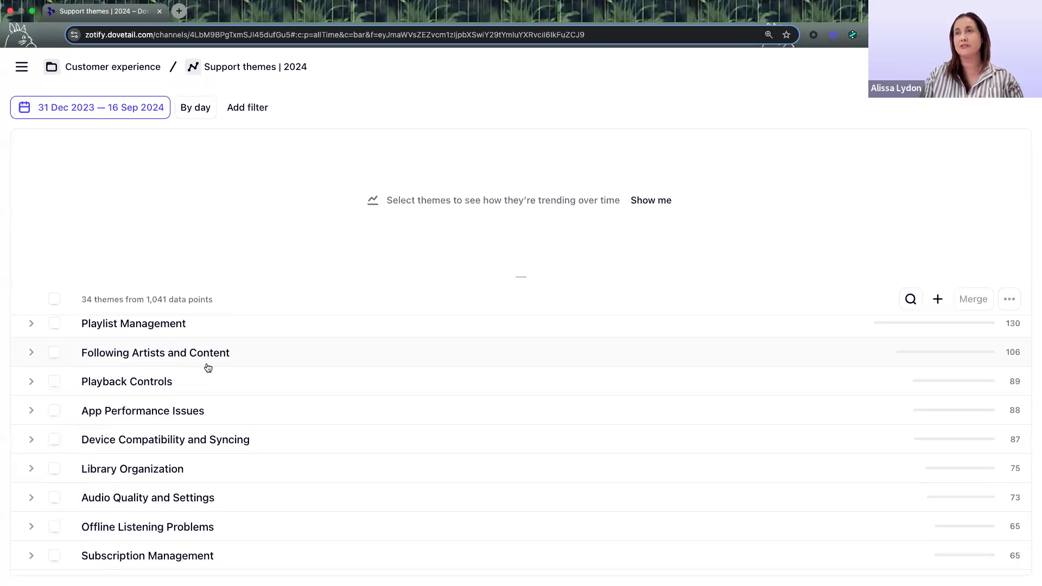
{"action": "scroll", "coordinate": [205, 374], "scroll_direction": "down", "scroll_amount": 2}
{"action": "left_click", "coordinate": [53, 389]}
{"action": "left_click", "coordinate": [126, 394]}
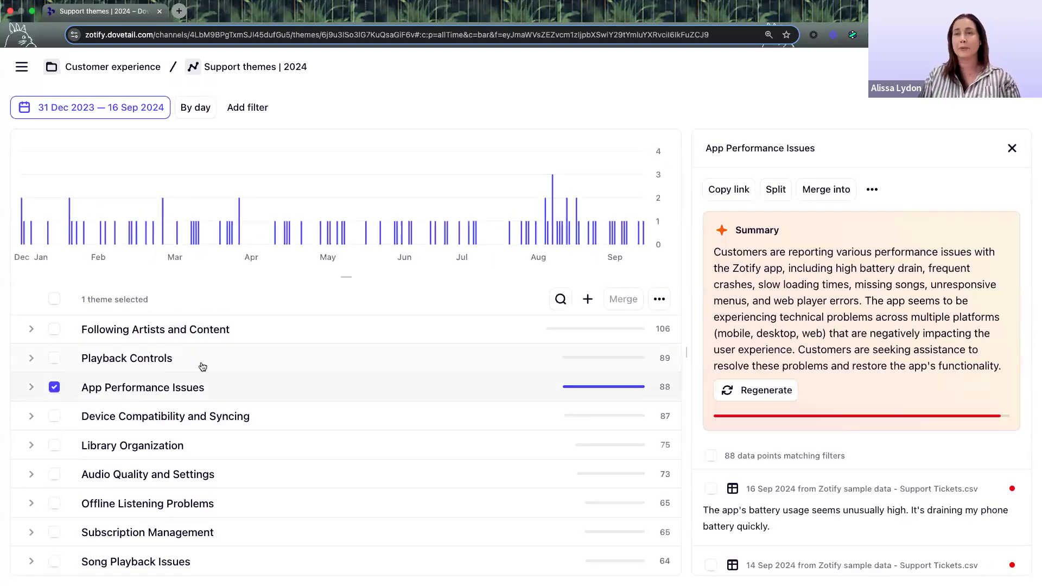
- Start splitting App Performance Issues into the suggested themes and remove Battery Consumption Issues from the proposed list
{"action": "left_click", "coordinate": [775, 194]}
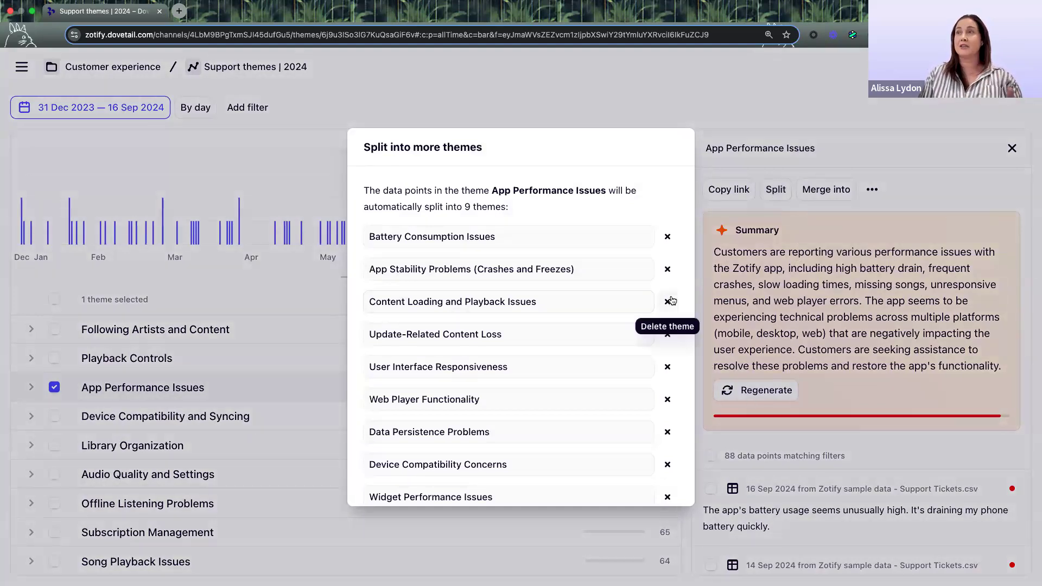
{"action": "scroll", "coordinate": [671, 301], "scroll_direction": "down", "scroll_amount": 1}
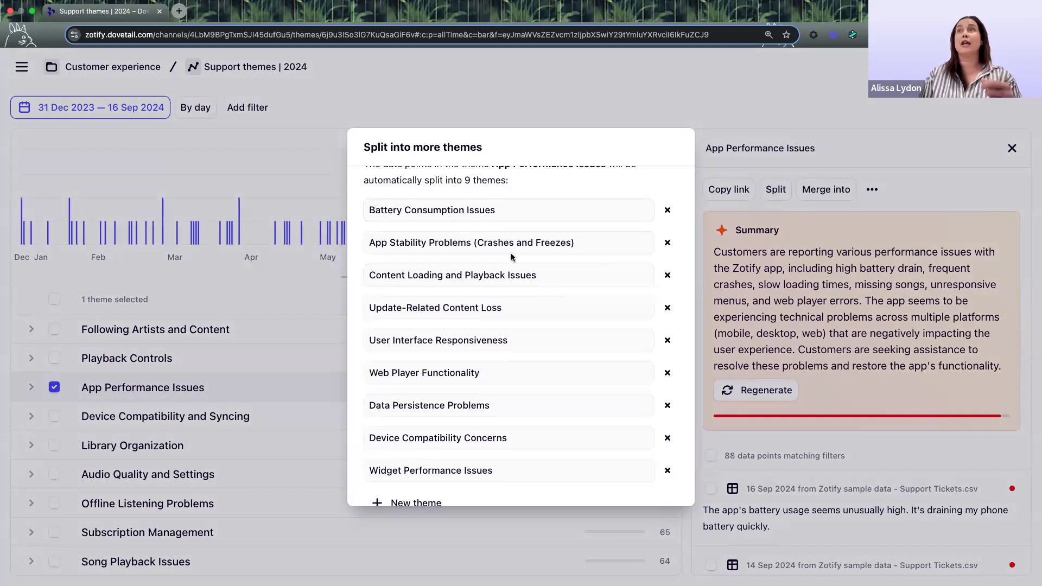
{"action": "scroll", "coordinate": [591, 233], "scroll_direction": "down", "scroll_amount": 1}
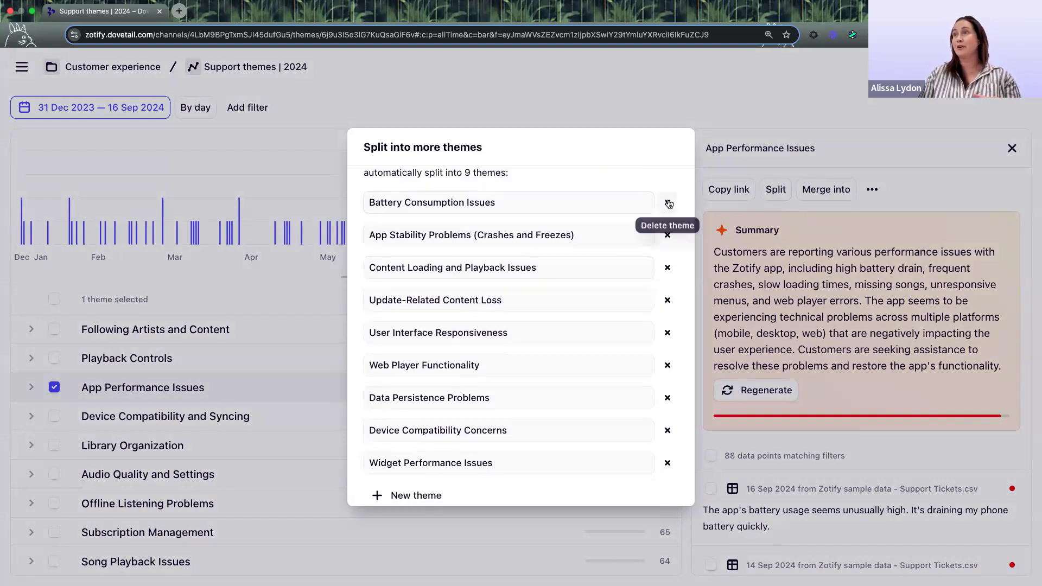
{"action": "left_click", "coordinate": [668, 203]}
{"action": "scroll", "coordinate": [558, 372], "scroll_direction": "down", "scroll_amount": 1}
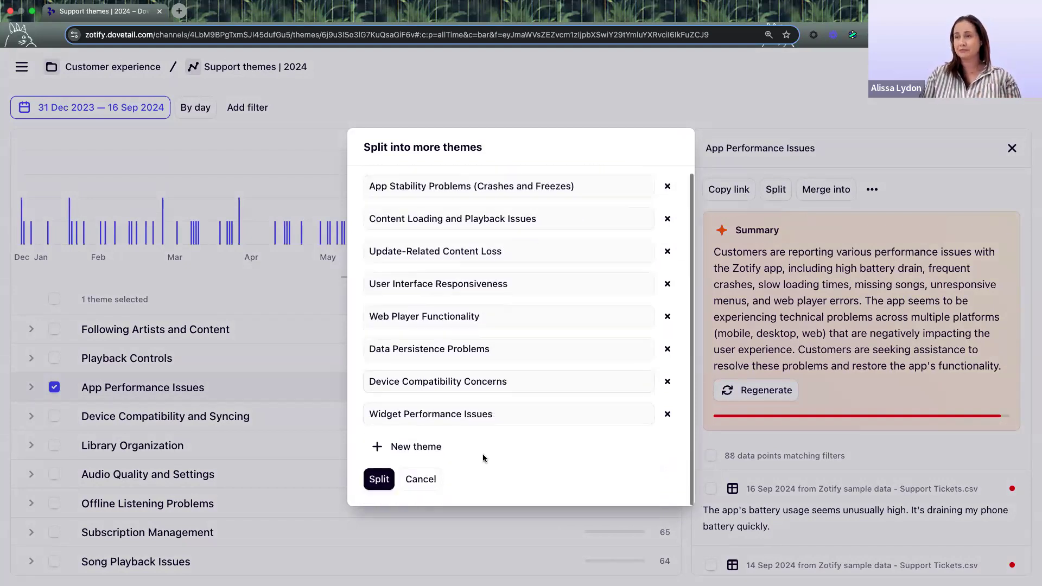
- Add an extra theme titled New theme to the proposed split, review the list of themes, and cancel the split
{"action": "left_click", "coordinate": [414, 446]}
{"action": "left_click", "coordinate": [384, 446]}
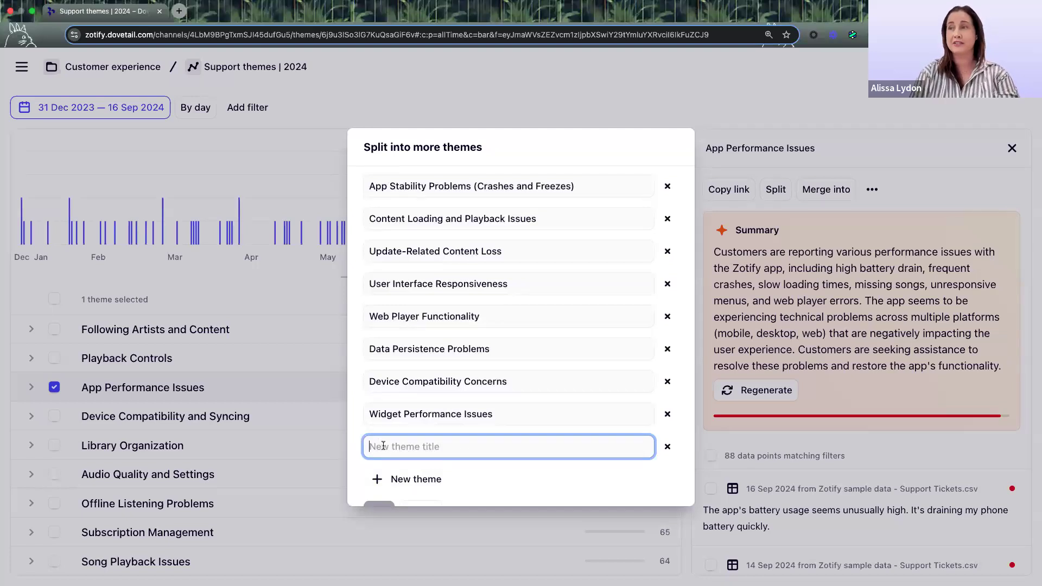
{"action": "type", "text": "New"}
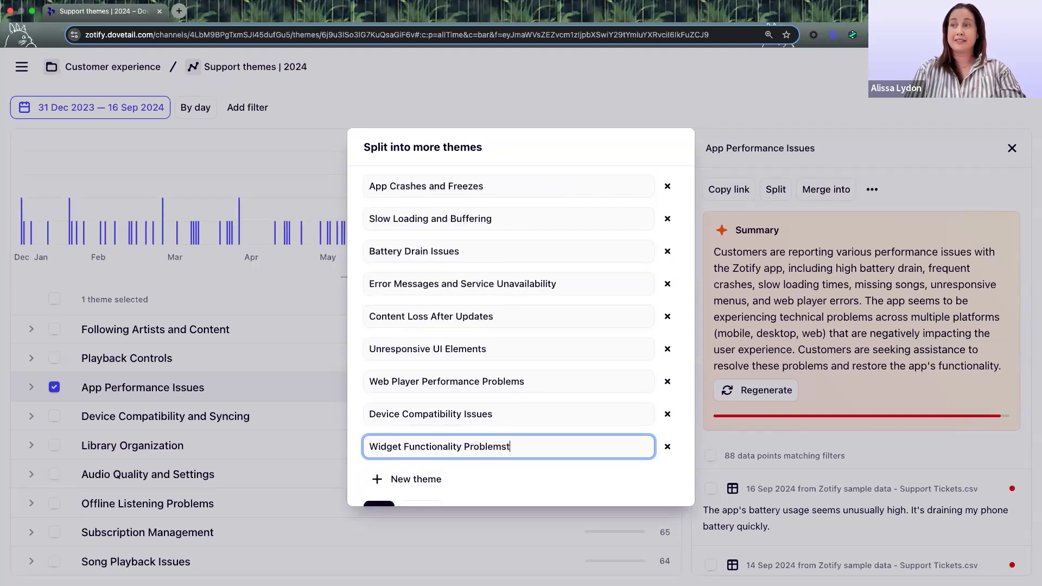
{"action": "left_click", "coordinate": [408, 478]}
{"action": "left_click", "coordinate": [423, 453]}
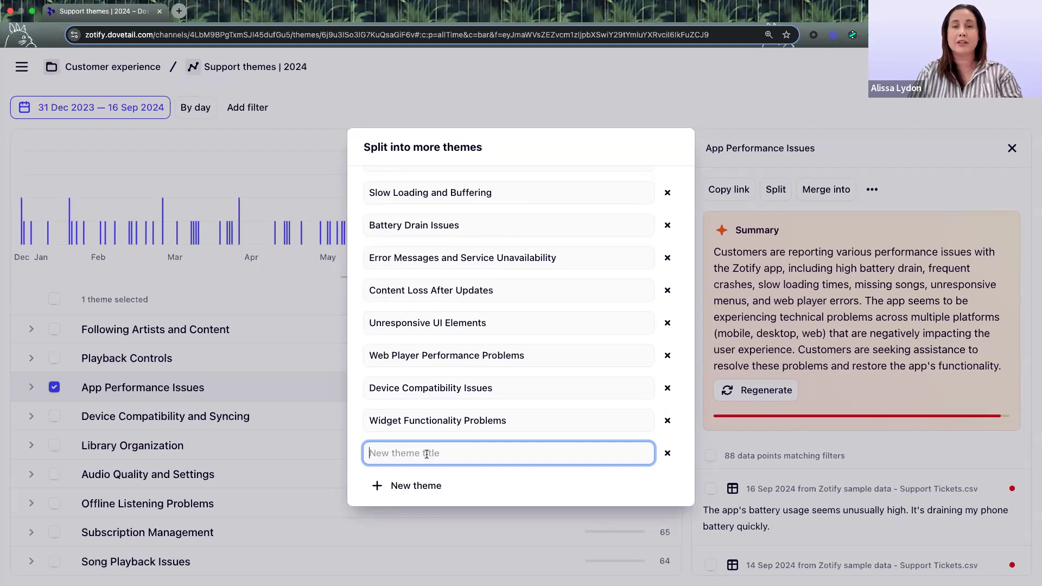
{"action": "type", "text": "New theme"}
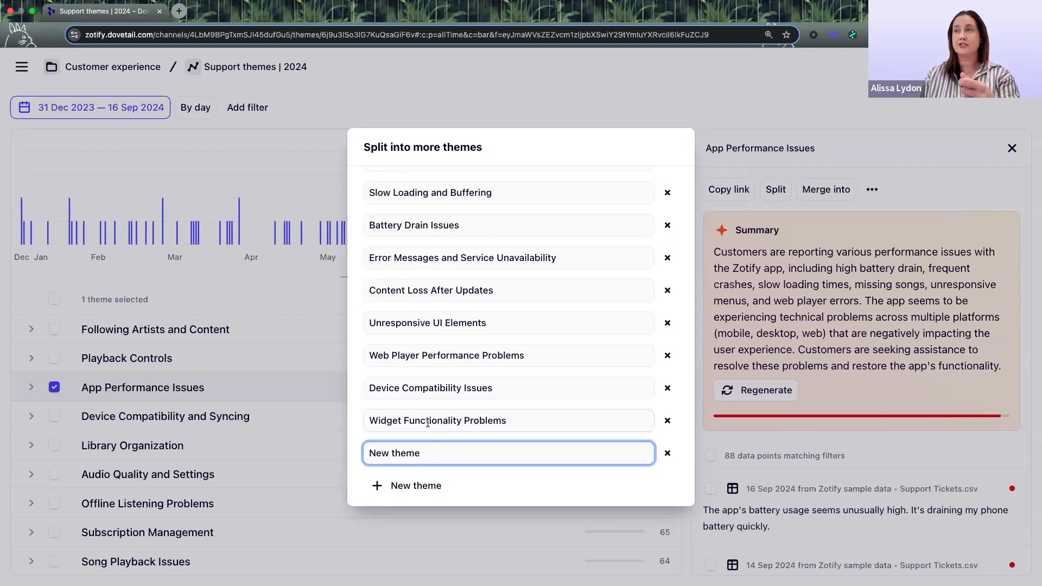
{"action": "scroll", "coordinate": [427, 421], "scroll_direction": "up", "scroll_amount": 1}
{"action": "scroll", "coordinate": [426, 420], "scroll_direction": "down", "scroll_amount": 2}
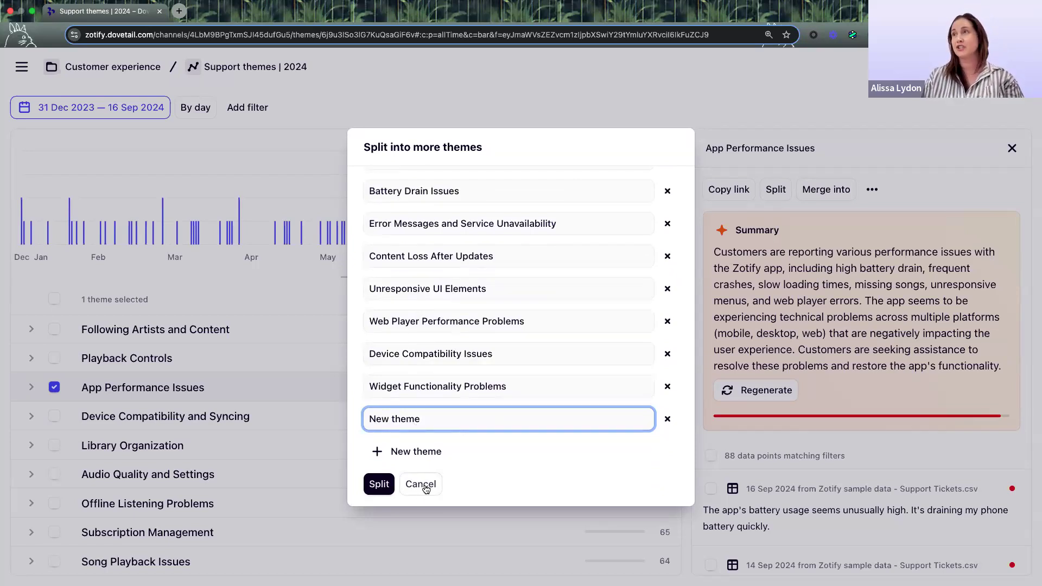
{"action": "scroll", "coordinate": [507, 396], "scroll_direction": "up", "scroll_amount": 2}
{"action": "scroll", "coordinate": [507, 395], "scroll_direction": "down", "scroll_amount": 2}
{"action": "left_click", "coordinate": [420, 480]}
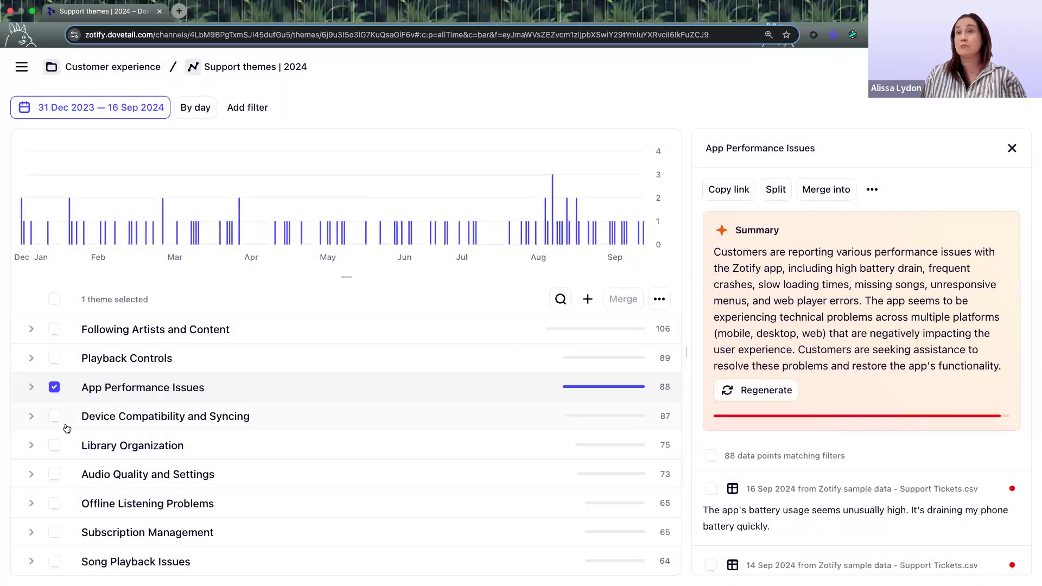
- Try to merge the Subscription Management and Billing and Payment Problems themes under the name Subscription Management
{"action": "left_click", "coordinate": [55, 387]}
{"action": "scroll", "coordinate": [127, 426], "scroll_direction": "down", "scroll_amount": 3}
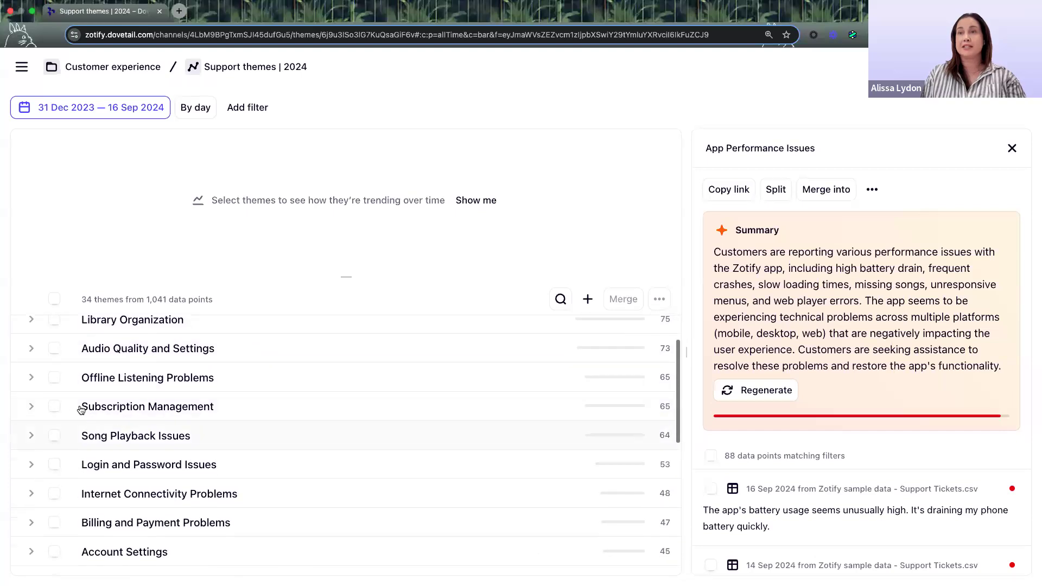
{"action": "left_click", "coordinate": [54, 406]}
{"action": "left_click", "coordinate": [54, 522]}
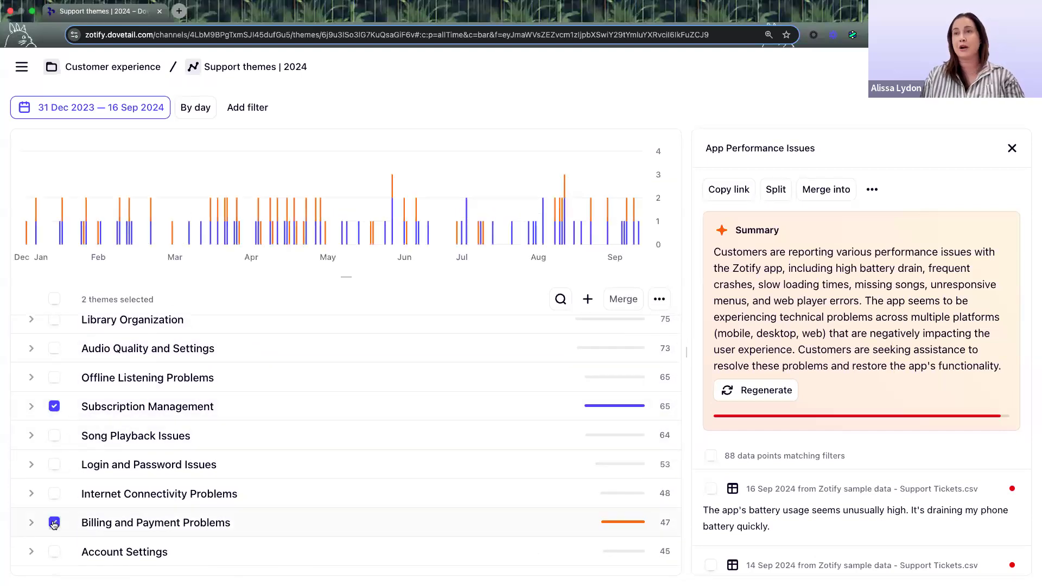
{"action": "scroll", "coordinate": [251, 426], "scroll_direction": "down", "scroll_amount": 2}
{"action": "left_click", "coordinate": [618, 299]}
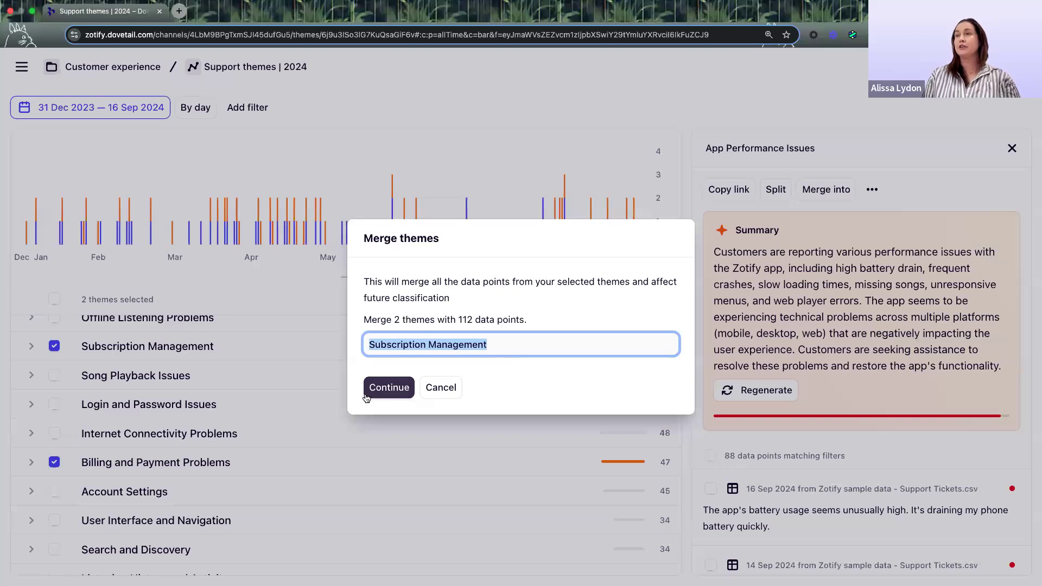
{"action": "left_click", "coordinate": [439, 394]}
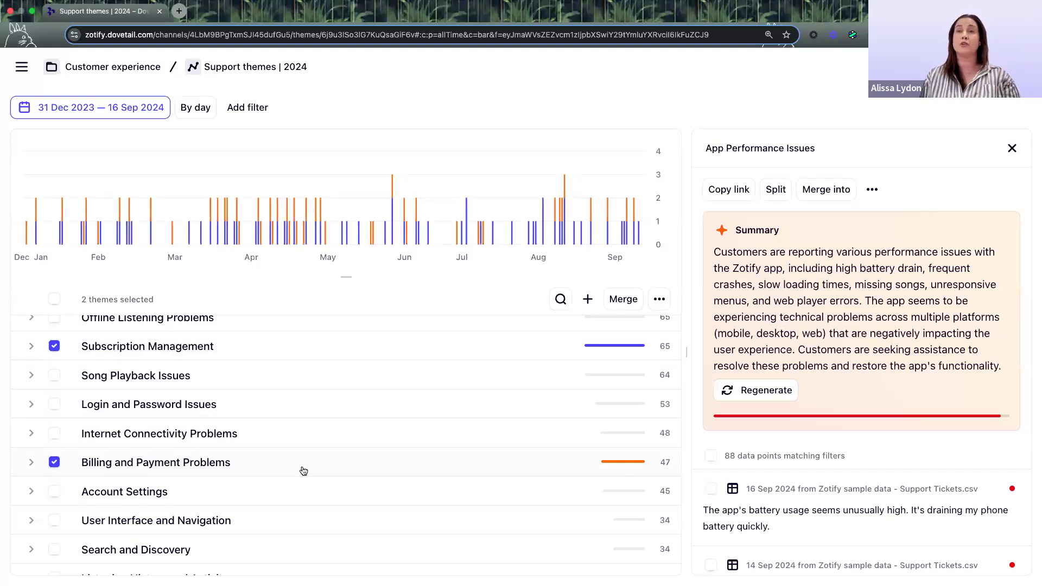
{"action": "scroll", "coordinate": [303, 471], "scroll_direction": "up", "scroll_amount": 5}
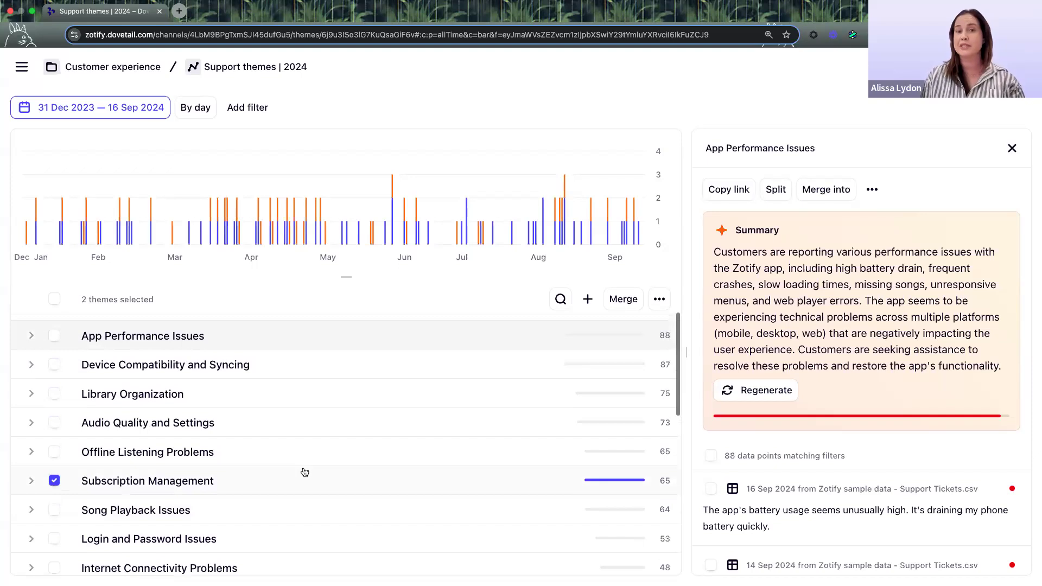
{"action": "scroll", "coordinate": [304, 472], "scroll_direction": "up", "scroll_amount": 3}
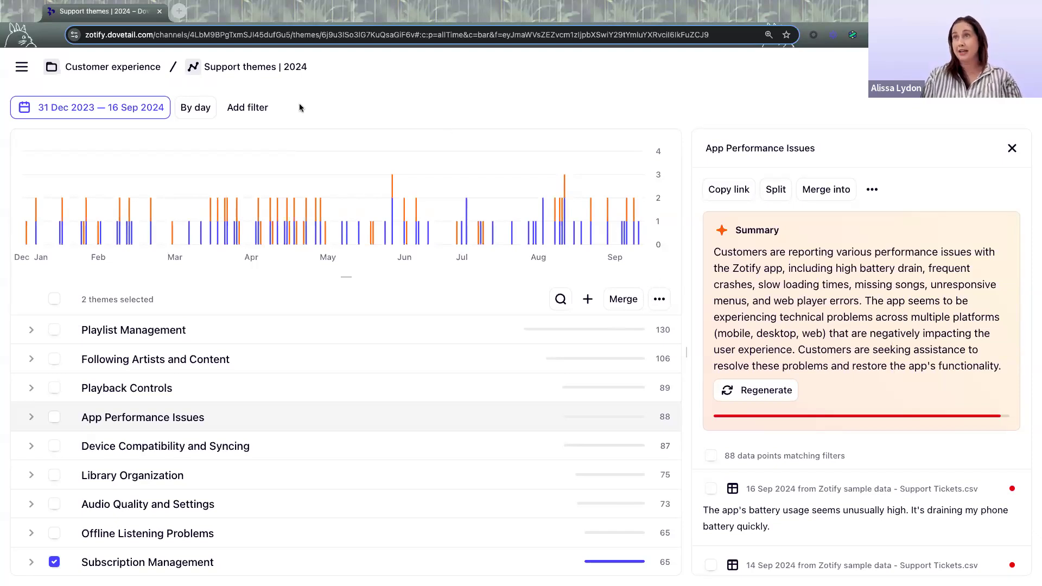
- Return to the workspace home page and rerun the recent search "what are our customer top pain points"
{"action": "left_click", "coordinate": [22, 71]}
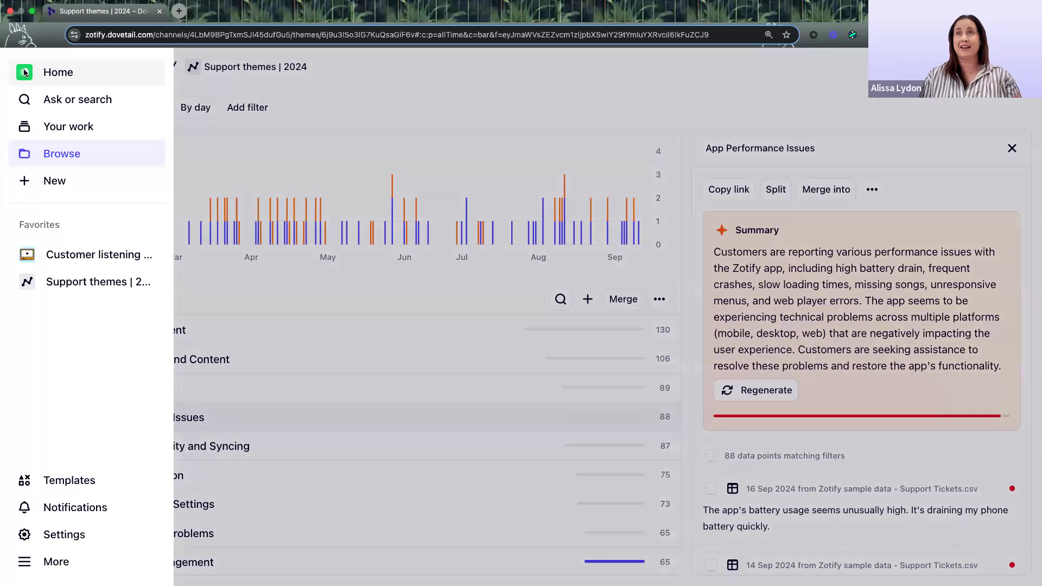
{"action": "left_click", "coordinate": [68, 73]}
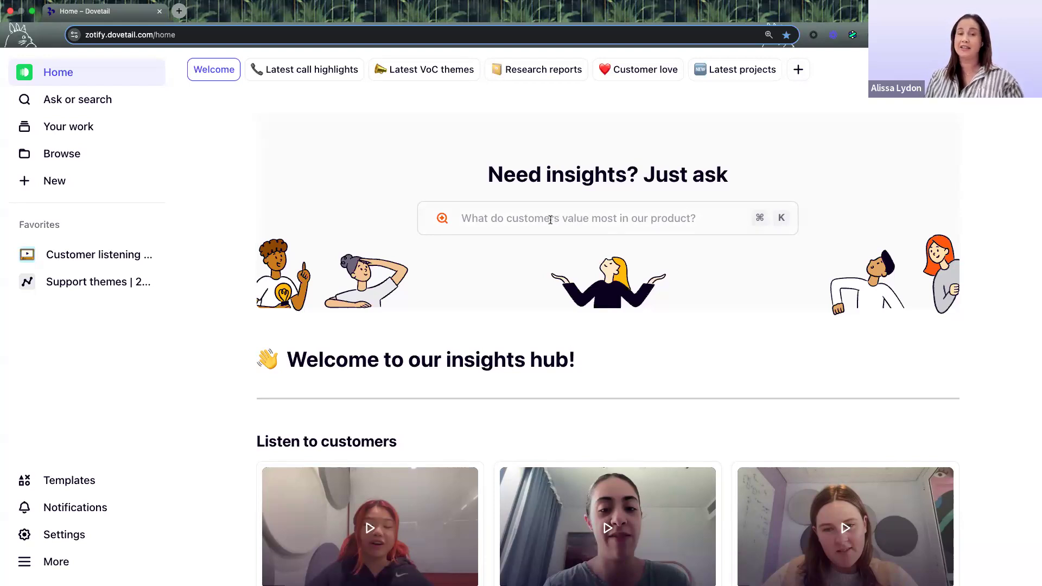
{"action": "left_click", "coordinate": [571, 219]}
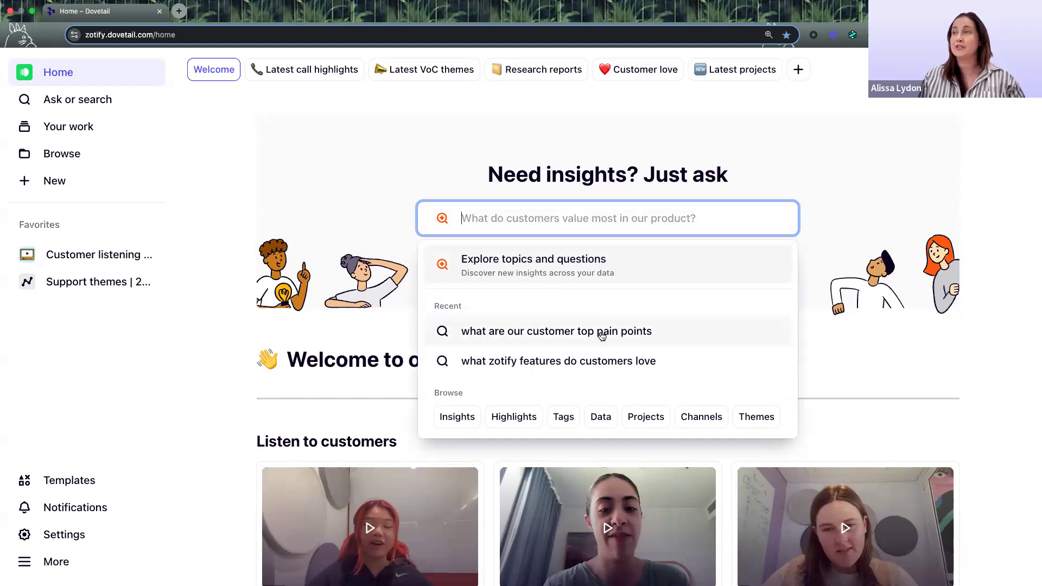
{"action": "left_click", "coordinate": [638, 332]}
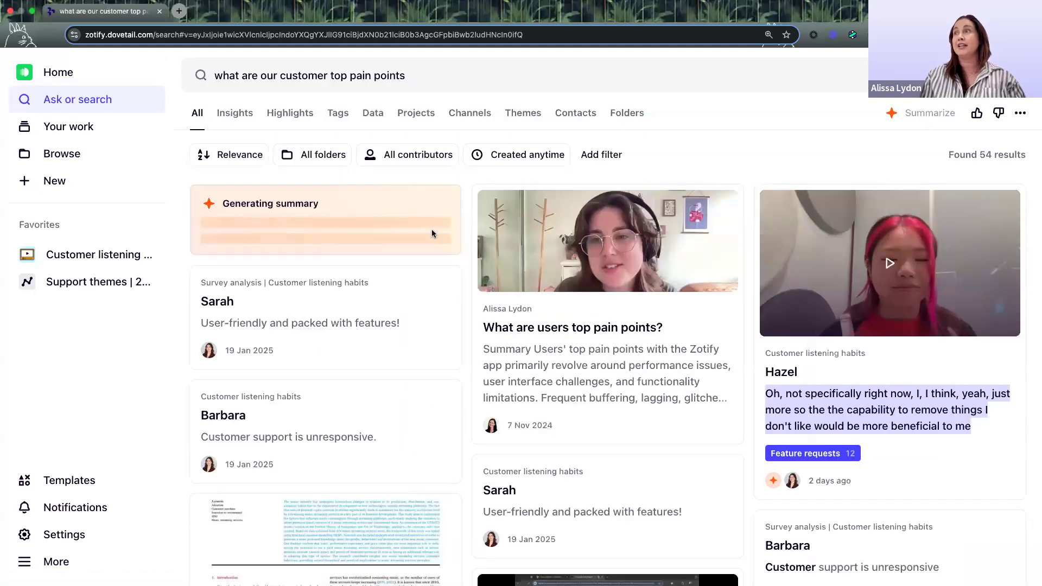
- Read the generated summary of the search results, including its heading and the listed customer pain points
{"action": "left_click", "coordinate": [430, 79]}
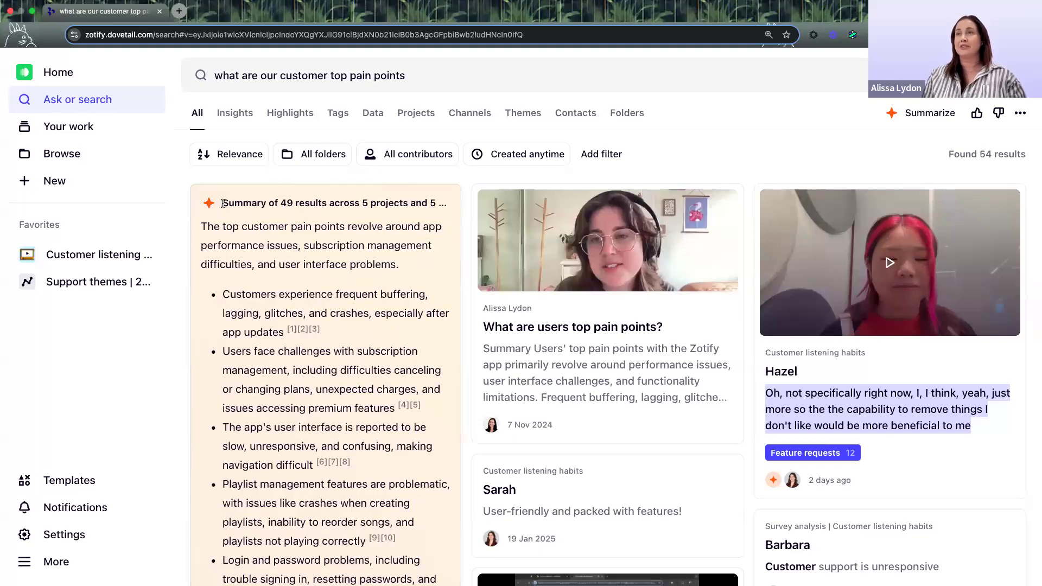
{"action": "left_click_drag", "start_coordinate": [223, 202], "coordinate": [440, 204]}
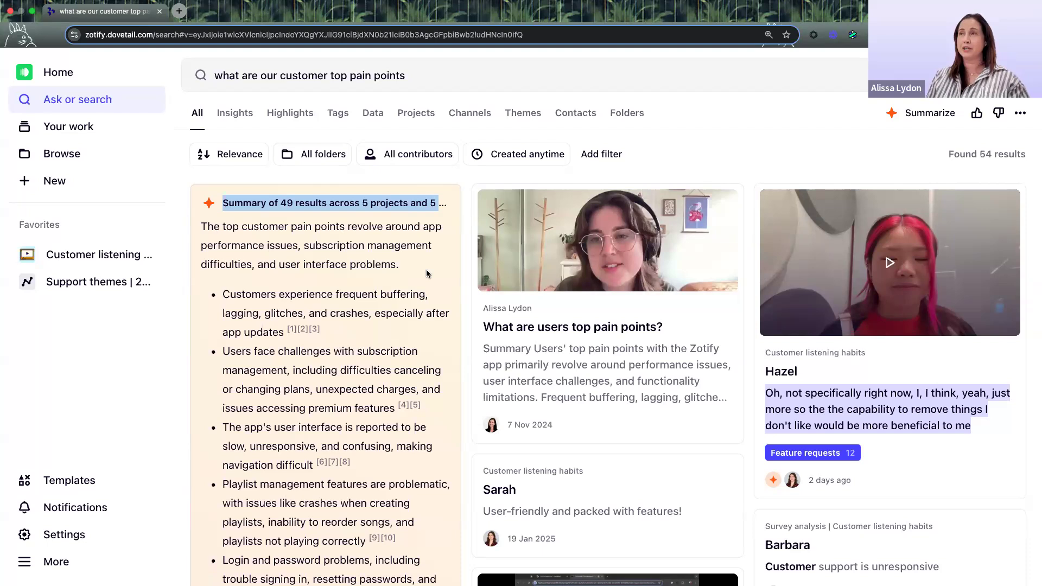
{"action": "scroll", "coordinate": [411, 238], "scroll_direction": "down", "scroll_amount": 1}
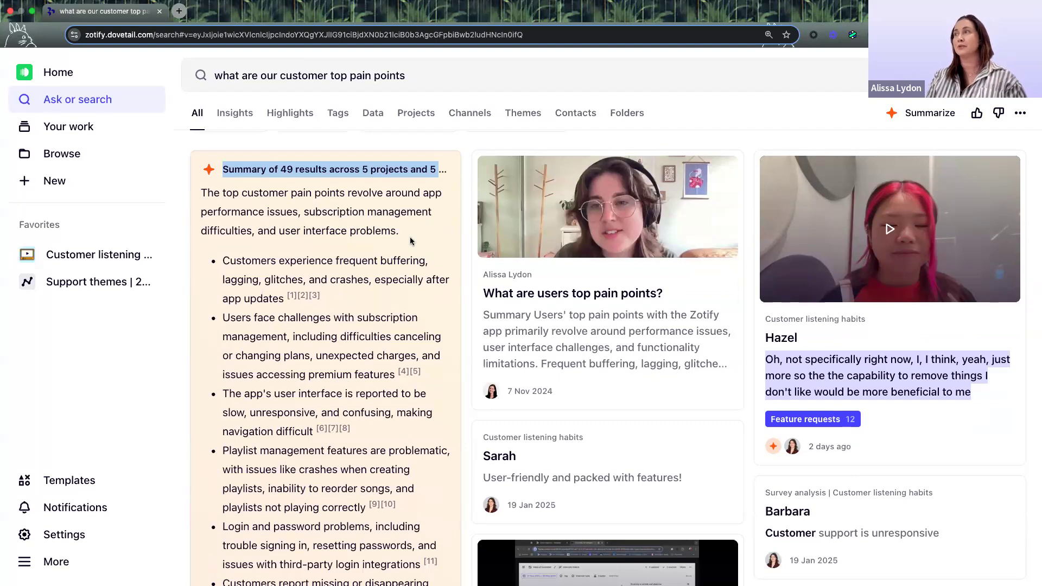
{"action": "scroll", "coordinate": [401, 250], "scroll_direction": "down", "scroll_amount": 1}
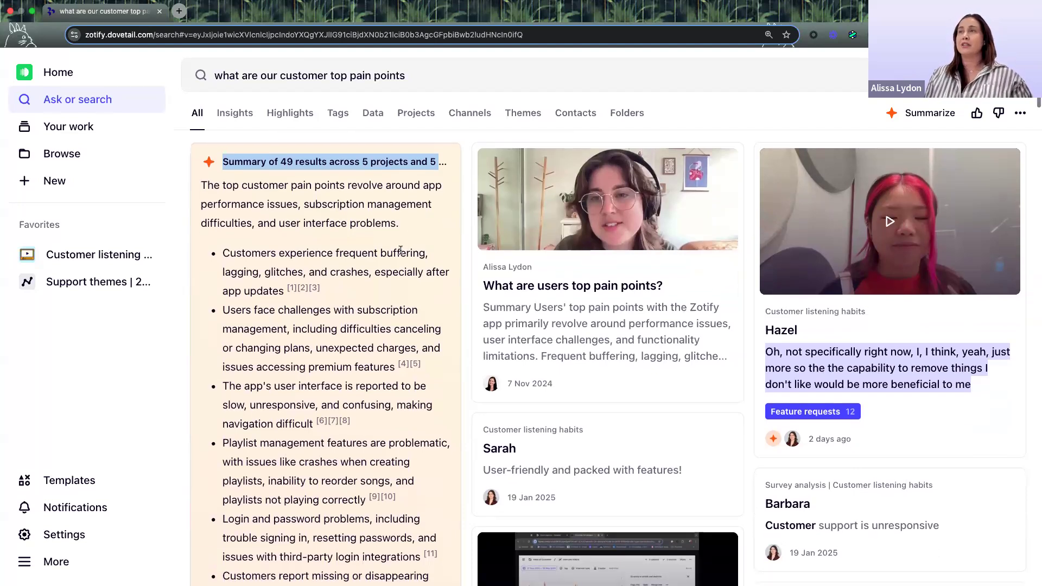
{"action": "scroll", "coordinate": [391, 255], "scroll_direction": "up", "scroll_amount": 1}
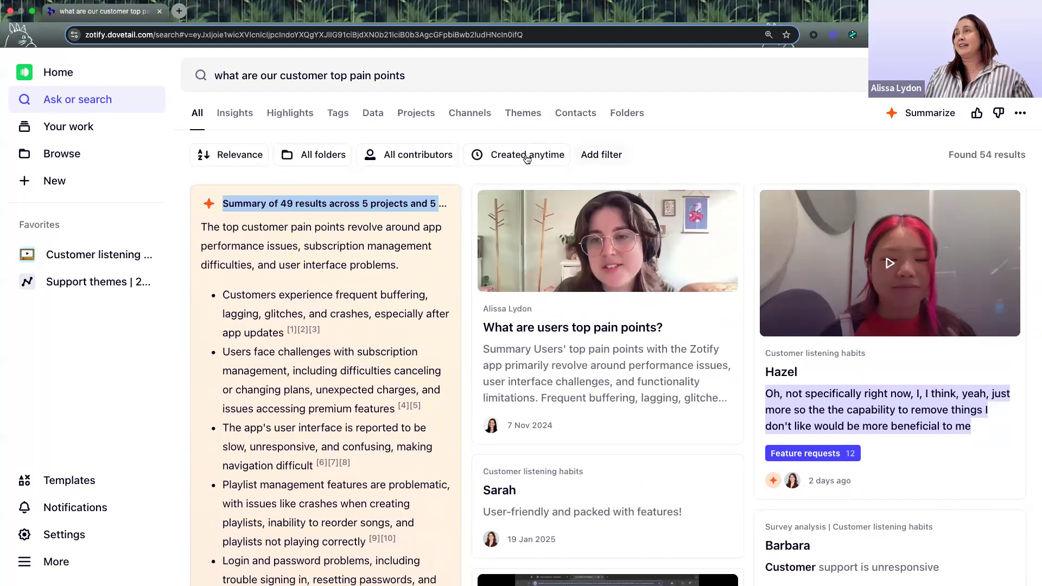
- Examine the available search filters, including the workspace and project fields and the creation date ranges, without applying any
{"action": "left_click", "coordinate": [601, 163]}
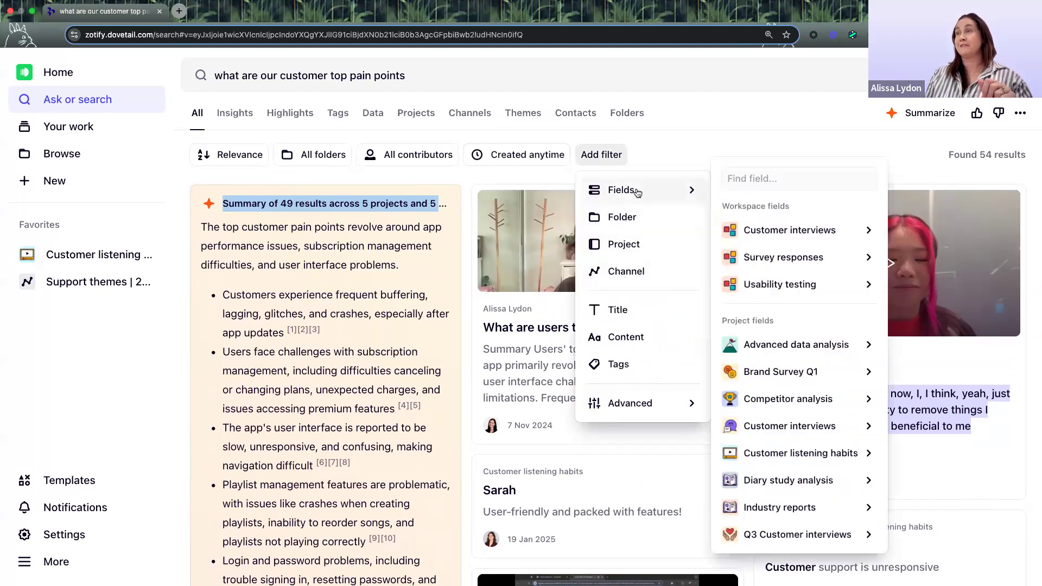
{"action": "left_click", "coordinate": [509, 154]}
{"action": "left_click", "coordinate": [509, 154]}
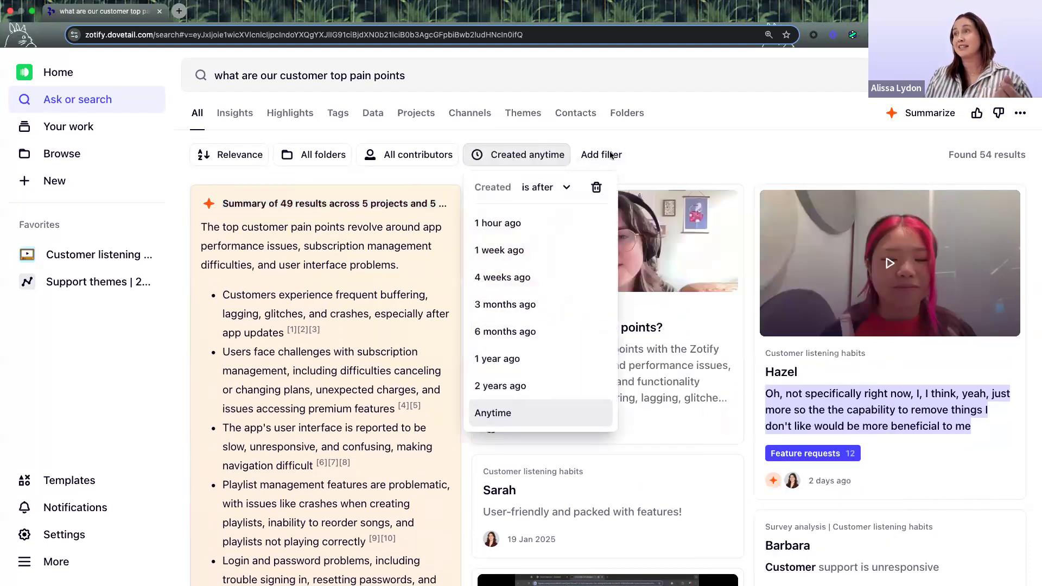
{"action": "left_click", "coordinate": [666, 147]}
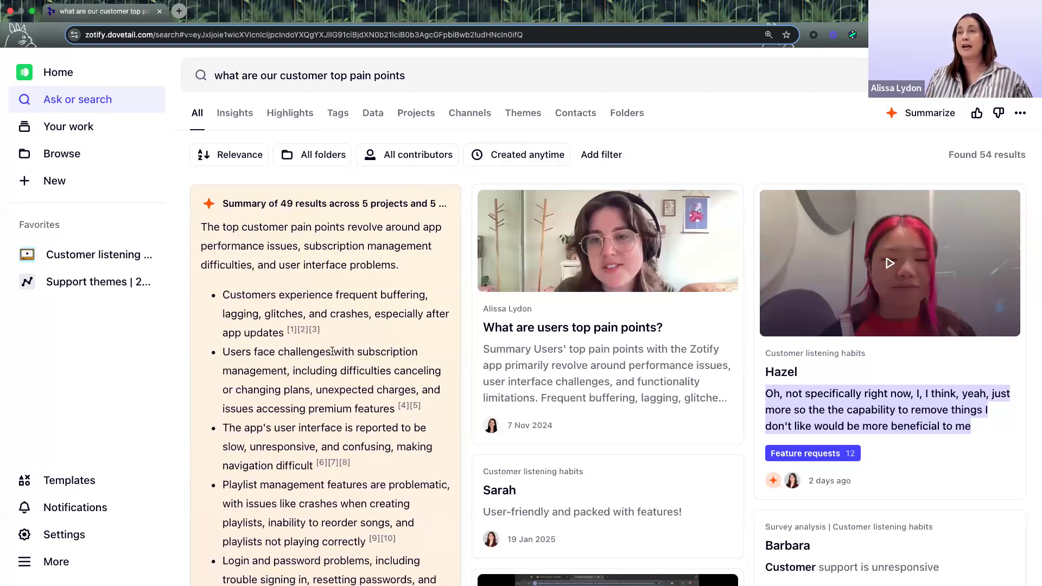
- Examine the summary's pain points through to its conclusion and preview the sources cited for several of them
{"action": "scroll", "coordinate": [332, 351], "scroll_direction": "down", "scroll_amount": 2}
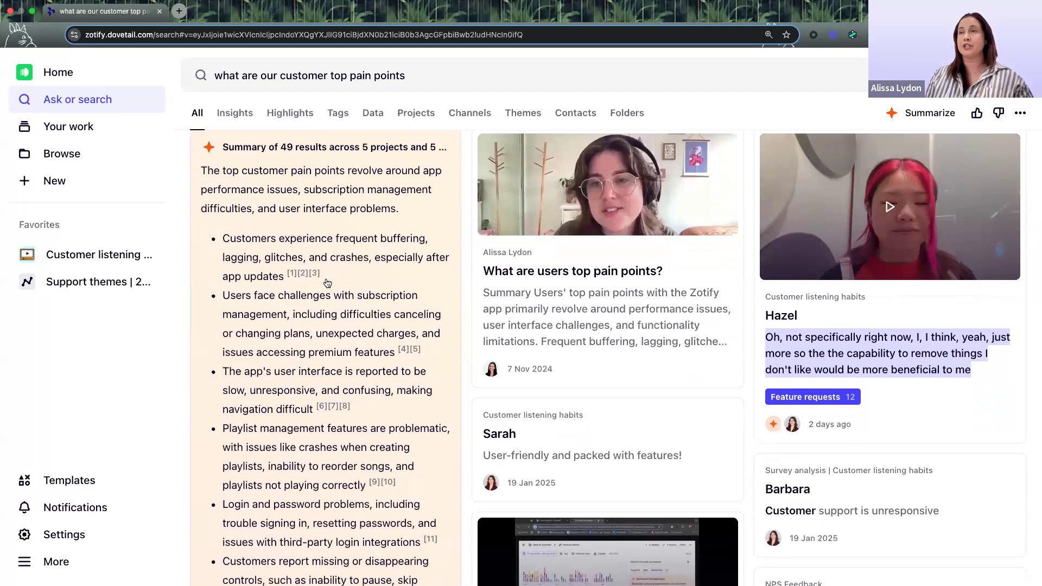
{"action": "mouse_move", "coordinate": [306, 277]}
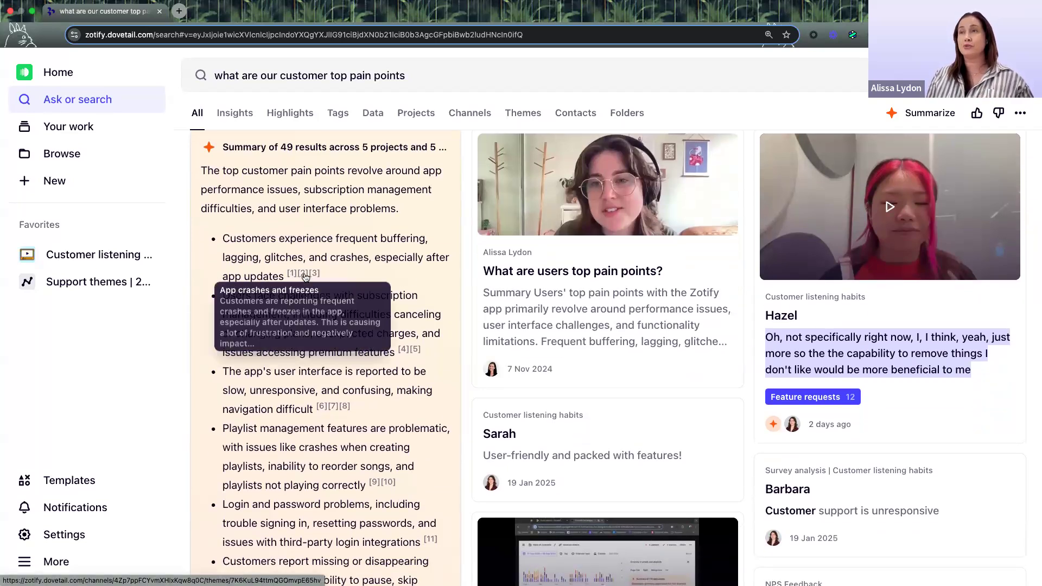
{"action": "scroll", "coordinate": [392, 283], "scroll_direction": "down", "scroll_amount": 2}
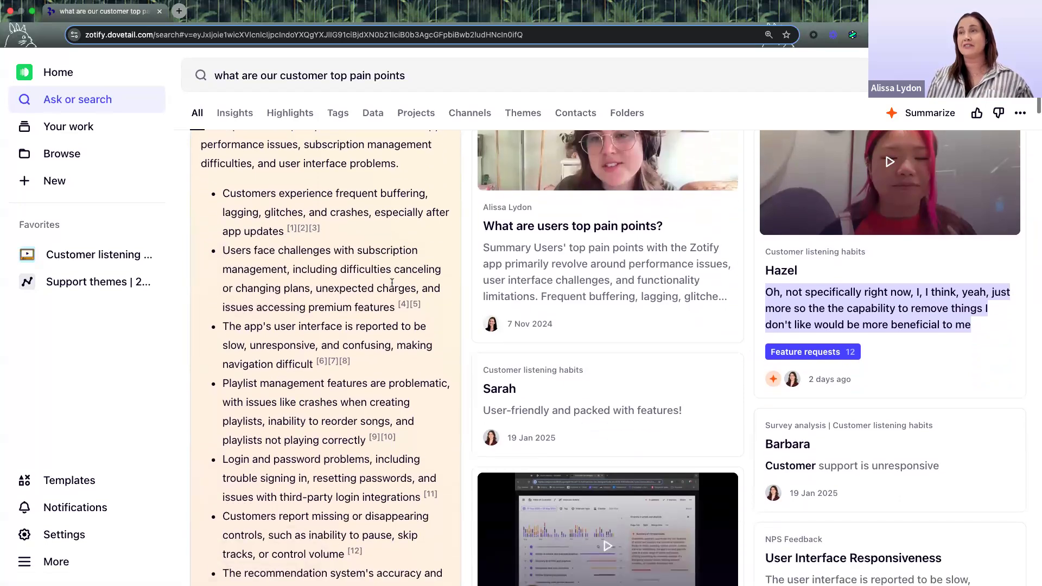
{"action": "mouse_move", "coordinate": [403, 296]}
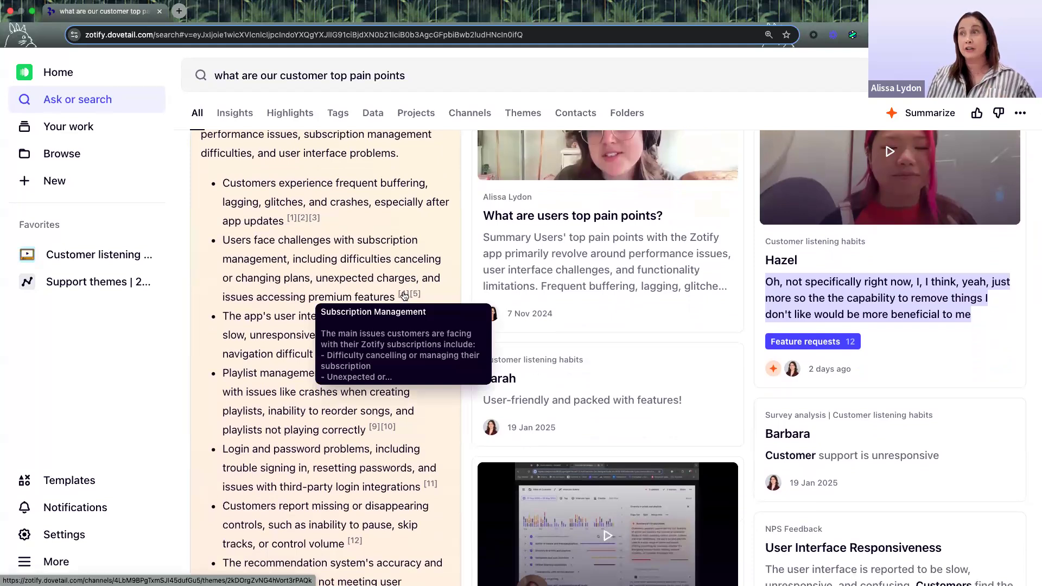
{"action": "scroll", "coordinate": [403, 296], "scroll_direction": "down", "scroll_amount": 2}
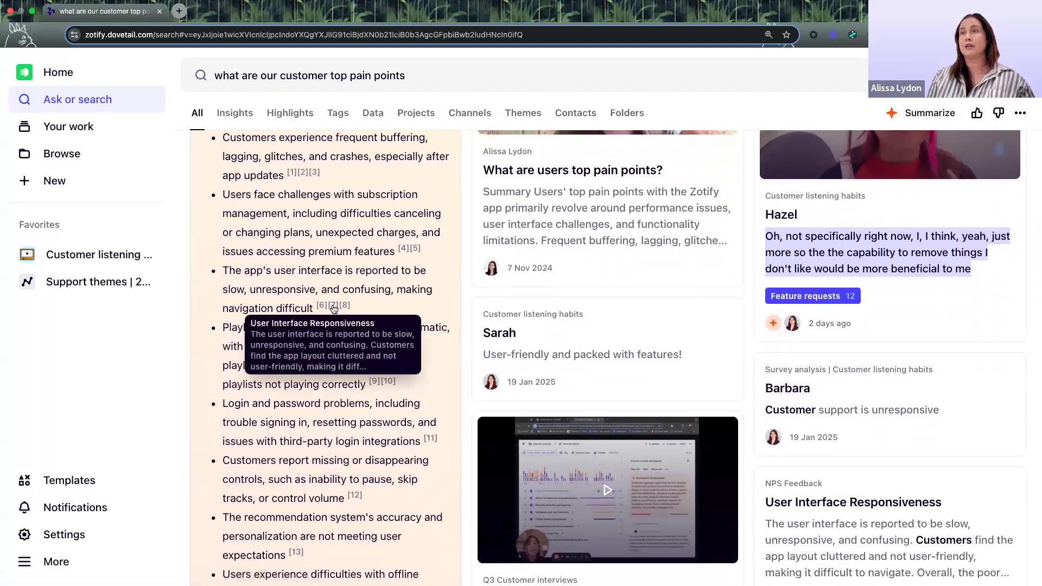
{"action": "scroll", "coordinate": [330, 308], "scroll_direction": "down", "scroll_amount": 2}
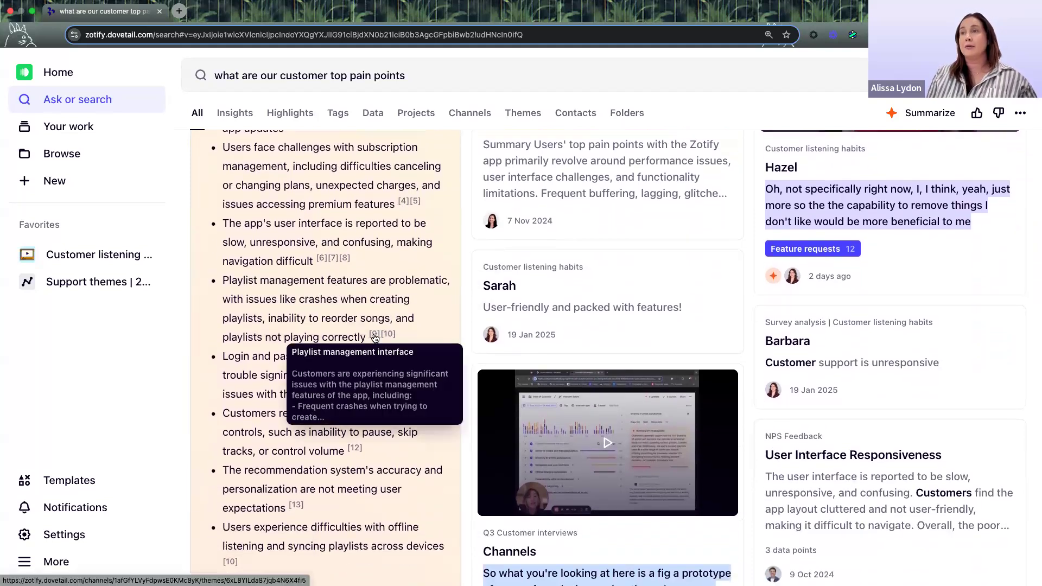
{"action": "scroll", "coordinate": [426, 341], "scroll_direction": "down", "scroll_amount": 2}
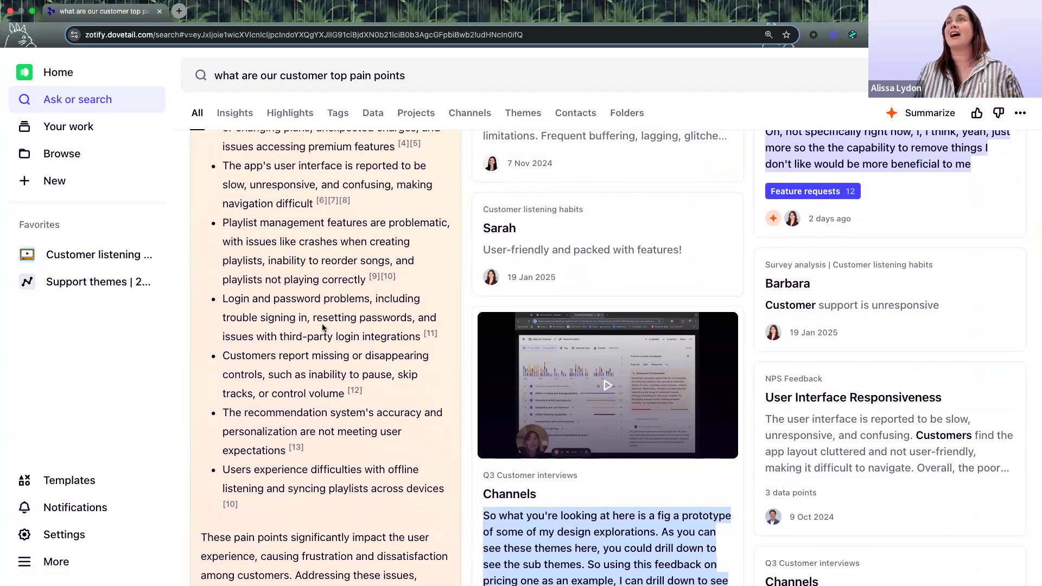
{"action": "scroll", "coordinate": [320, 329], "scroll_direction": "down", "scroll_amount": 3}
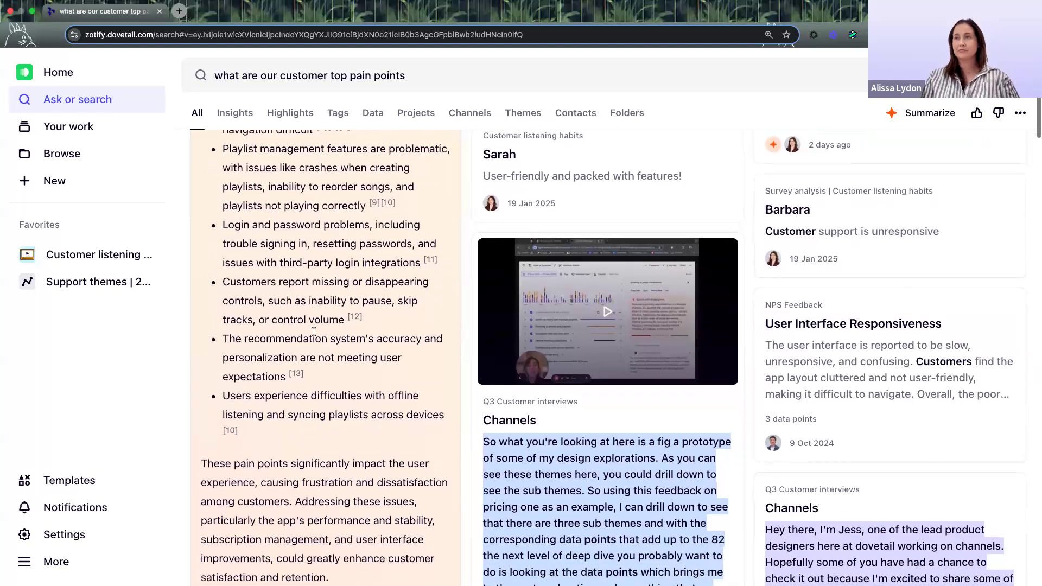
{"action": "scroll", "coordinate": [314, 331], "scroll_direction": "down", "scroll_amount": 4}
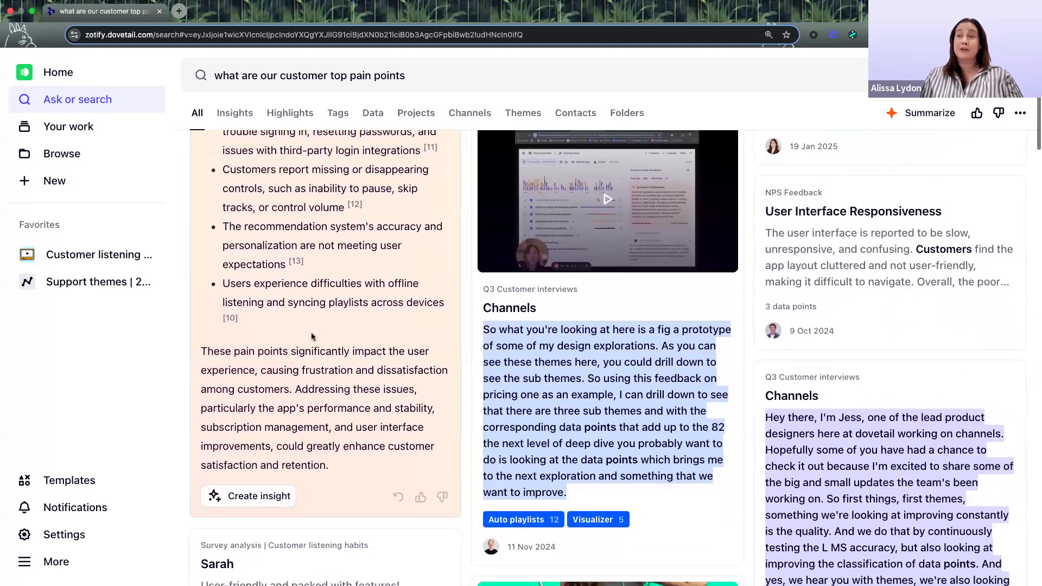
- Create an insight from the search summary, review its content and return to the search results
{"action": "left_click", "coordinate": [270, 496]}
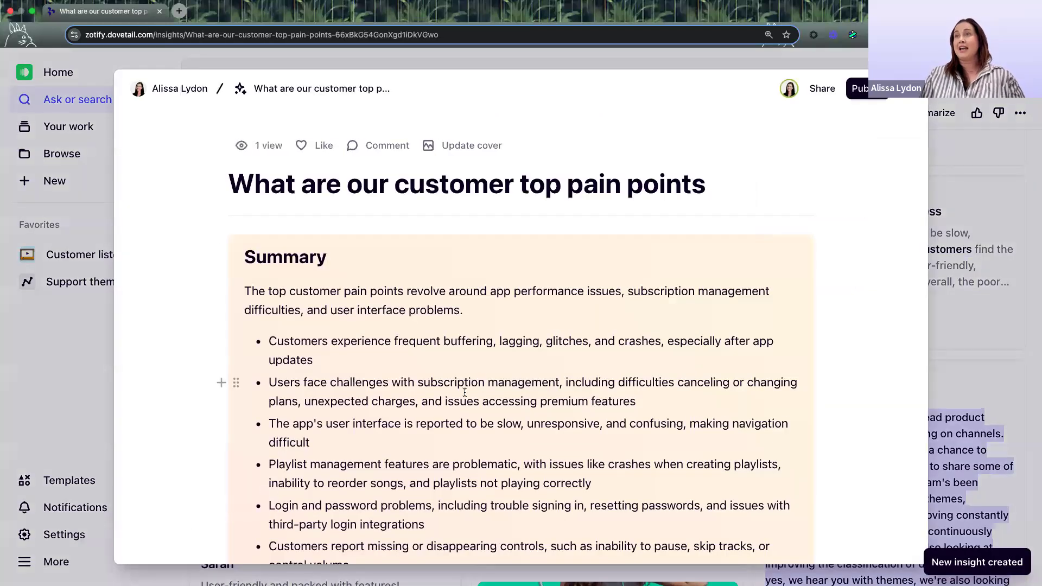
{"action": "scroll", "coordinate": [464, 392], "scroll_direction": "down", "scroll_amount": 3}
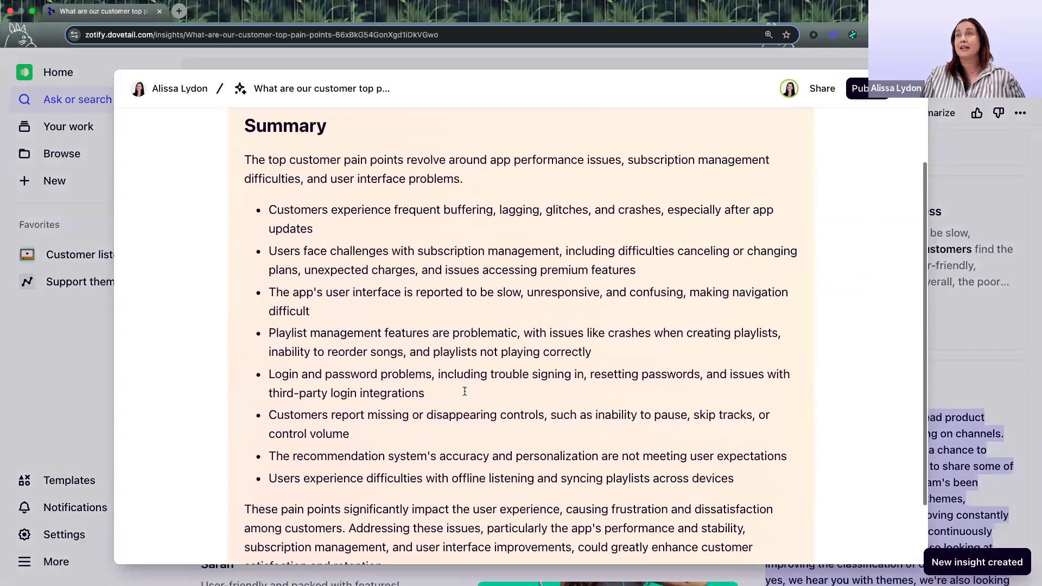
{"action": "scroll", "coordinate": [465, 392], "scroll_direction": "down", "scroll_amount": 2}
{"action": "scroll", "coordinate": [464, 392], "scroll_direction": "up", "scroll_amount": 3}
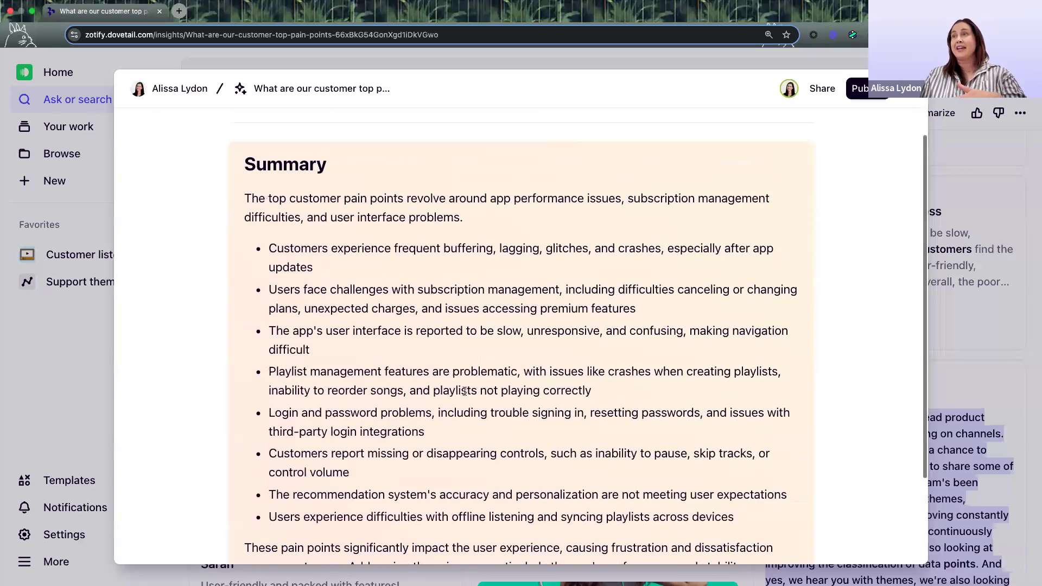
{"action": "scroll", "coordinate": [472, 390], "scroll_direction": "down", "scroll_amount": 1}
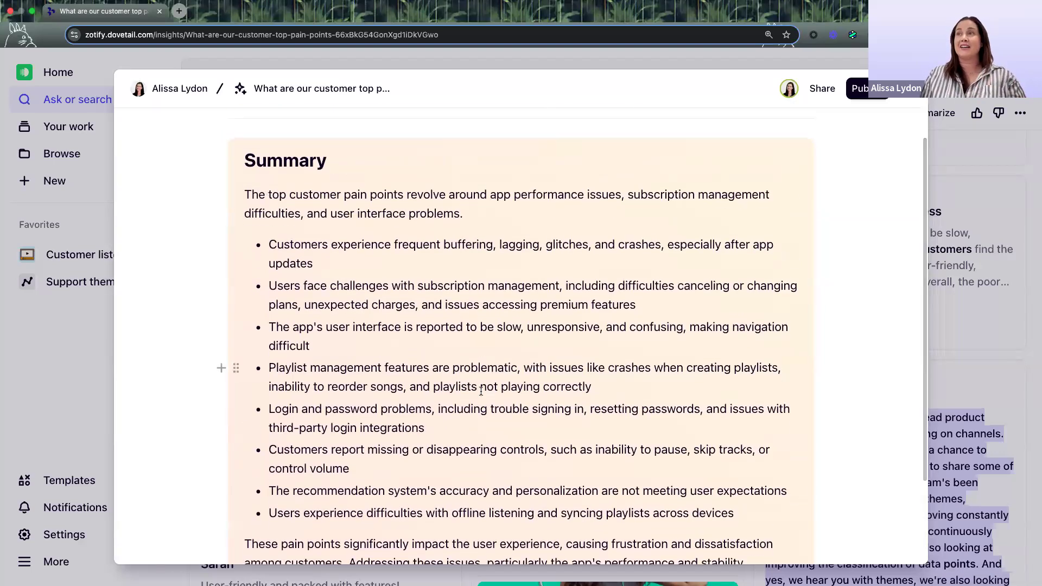
{"action": "scroll", "coordinate": [665, 326], "scroll_direction": "down", "scroll_amount": 1}
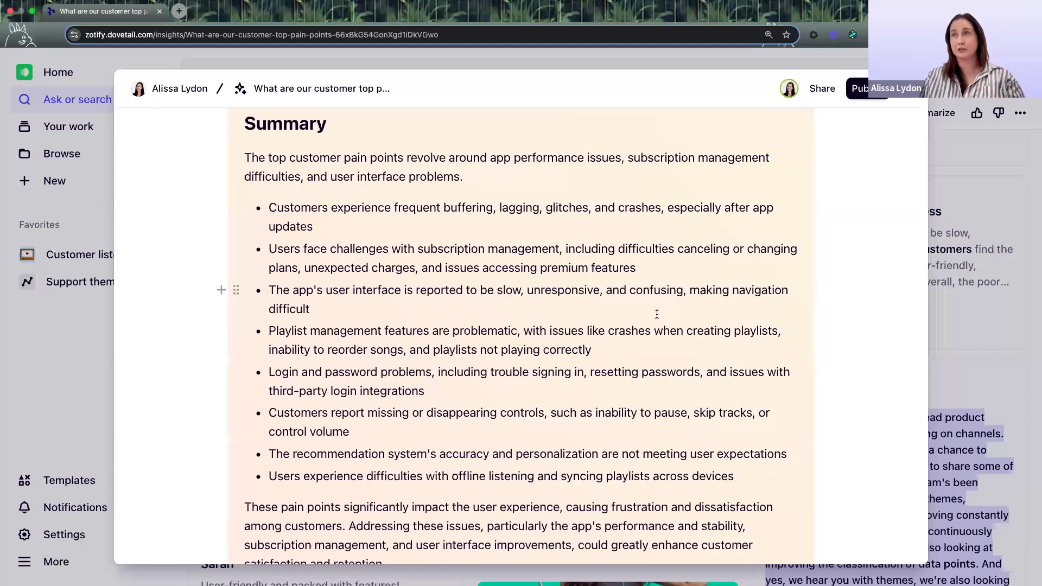
{"action": "scroll", "coordinate": [656, 314], "scroll_direction": "up", "scroll_amount": 2}
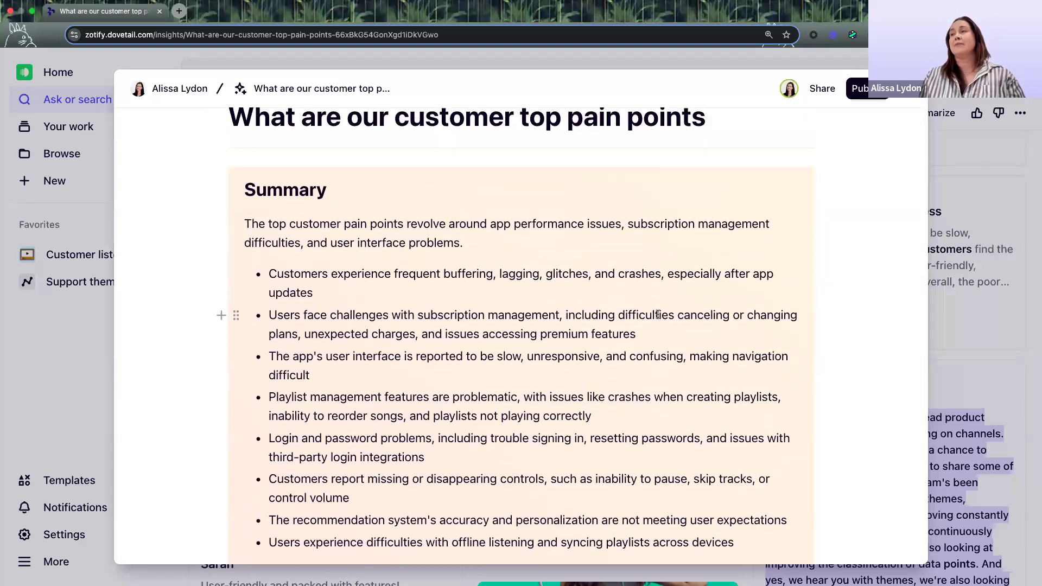
{"action": "scroll", "coordinate": [658, 314], "scroll_direction": "up", "scroll_amount": 1}
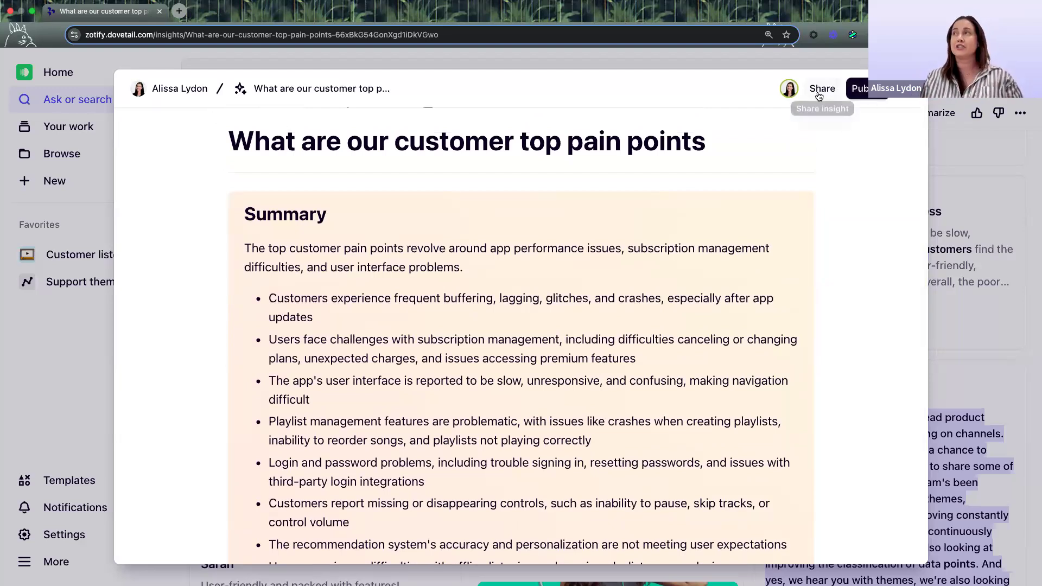
{"action": "left_click", "coordinate": [946, 352]}
- Review the full pain points summary in the search results again, from the opening overview to the closing paragraph
{"action": "scroll", "coordinate": [273, 429], "scroll_direction": "up", "scroll_amount": 4}
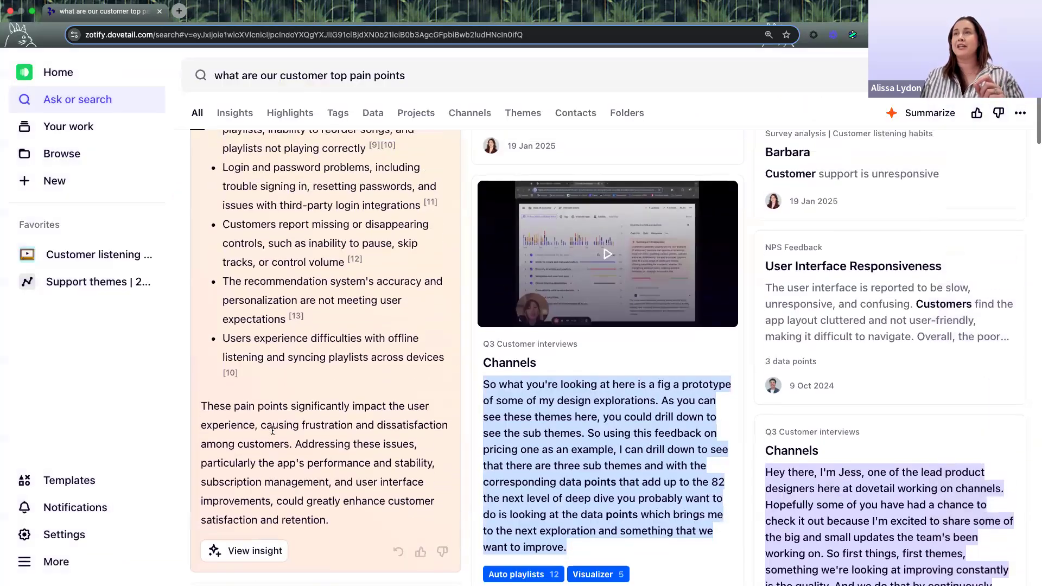
{"action": "scroll", "coordinate": [273, 429], "scroll_direction": "up", "scroll_amount": 3}
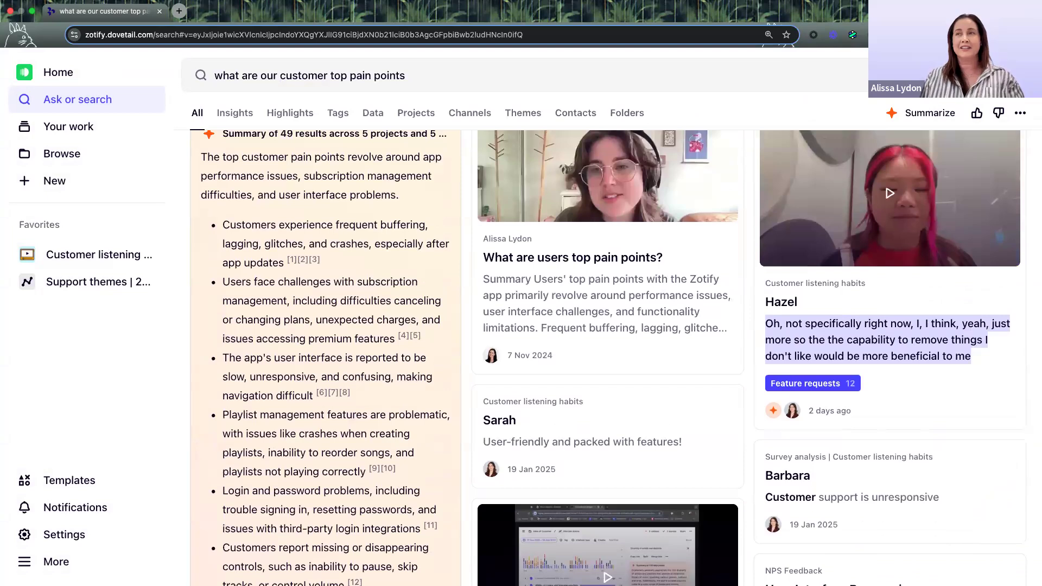
{"action": "mouse_move", "coordinate": [308, 393]}
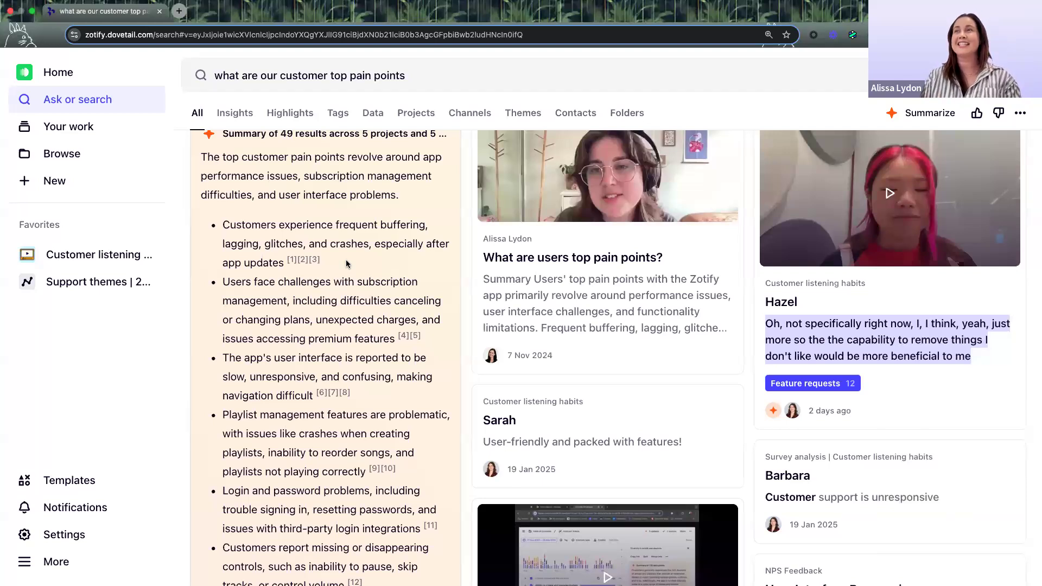
{"action": "scroll", "coordinate": [347, 266], "scroll_direction": "down", "scroll_amount": 2}
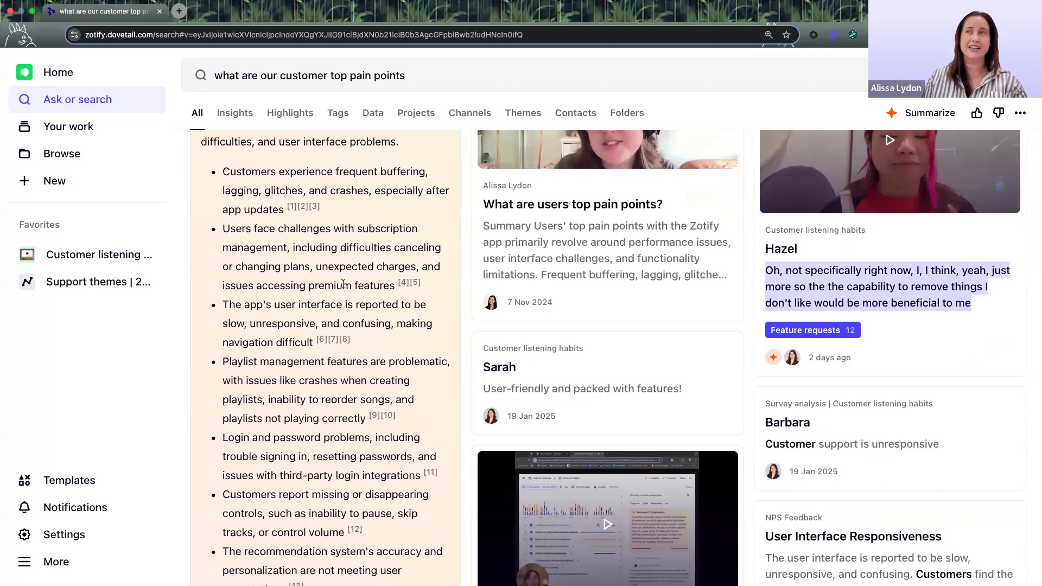
{"action": "scroll", "coordinate": [343, 284], "scroll_direction": "down", "scroll_amount": 1}
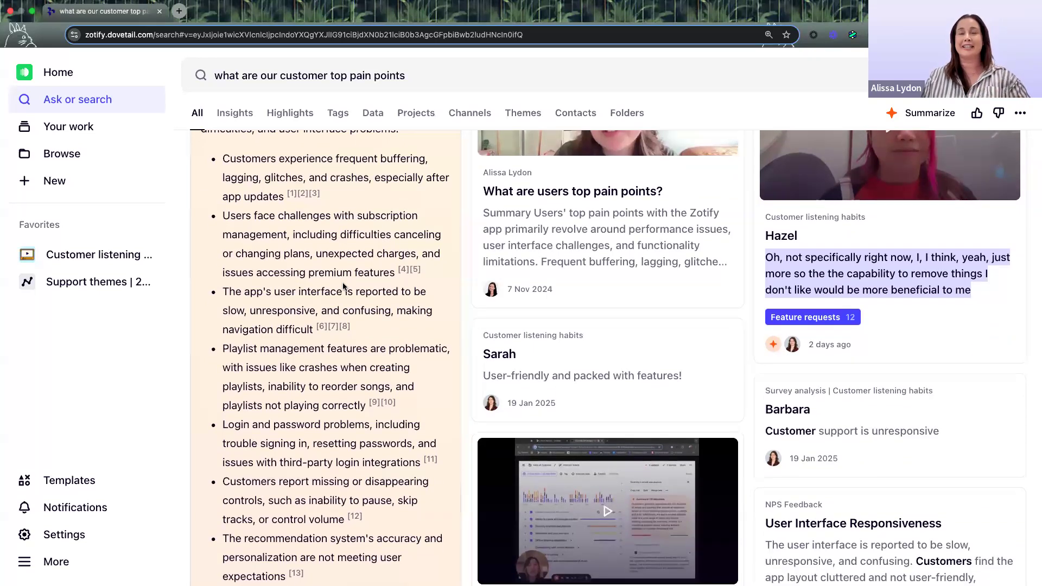
{"action": "scroll", "coordinate": [333, 300], "scroll_direction": "down", "scroll_amount": 3}
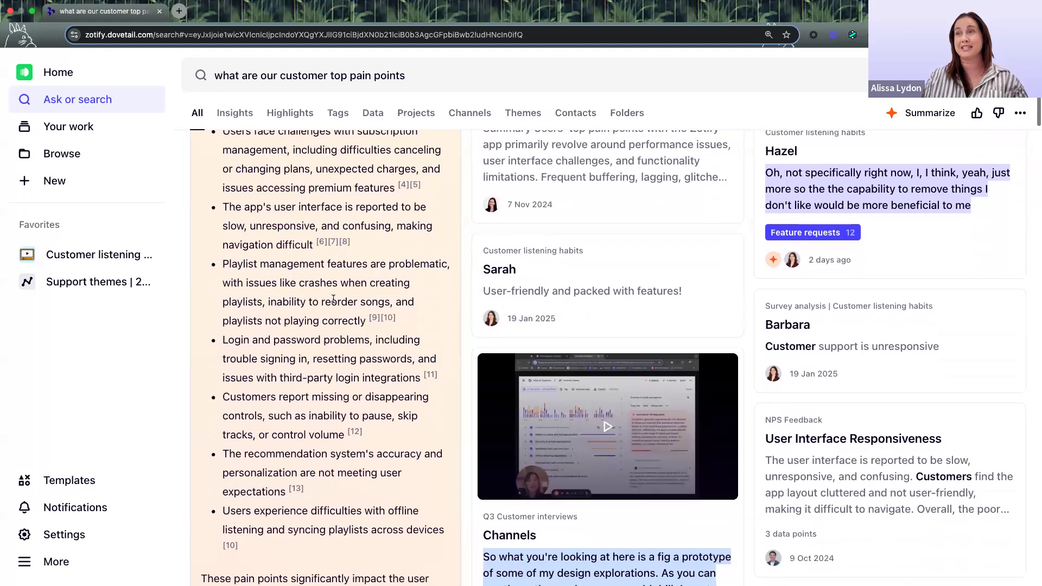
{"action": "scroll", "coordinate": [333, 299], "scroll_direction": "down", "scroll_amount": 2}
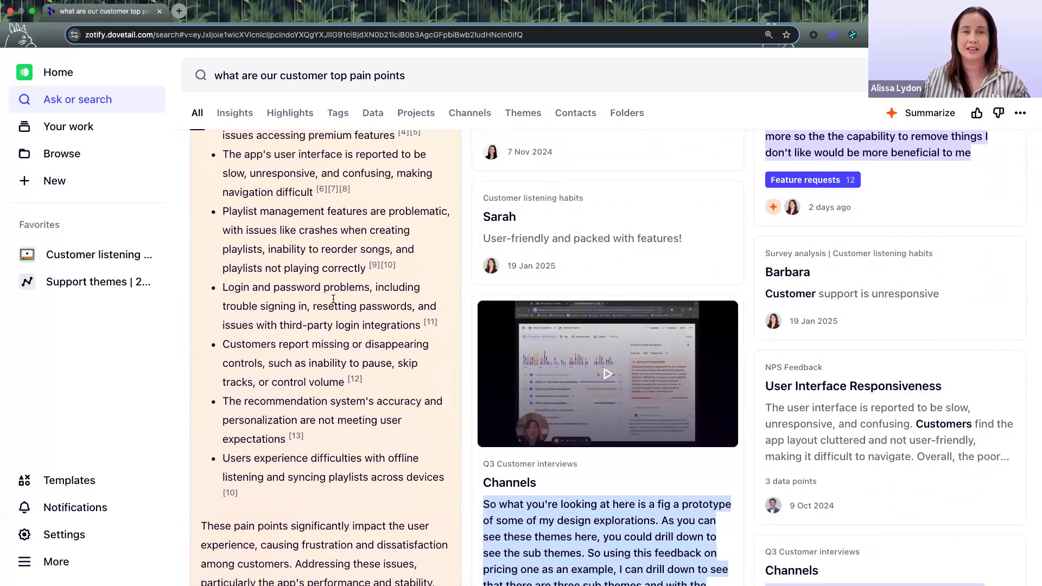
{"action": "scroll", "coordinate": [350, 365], "scroll_direction": "down", "scroll_amount": 4}
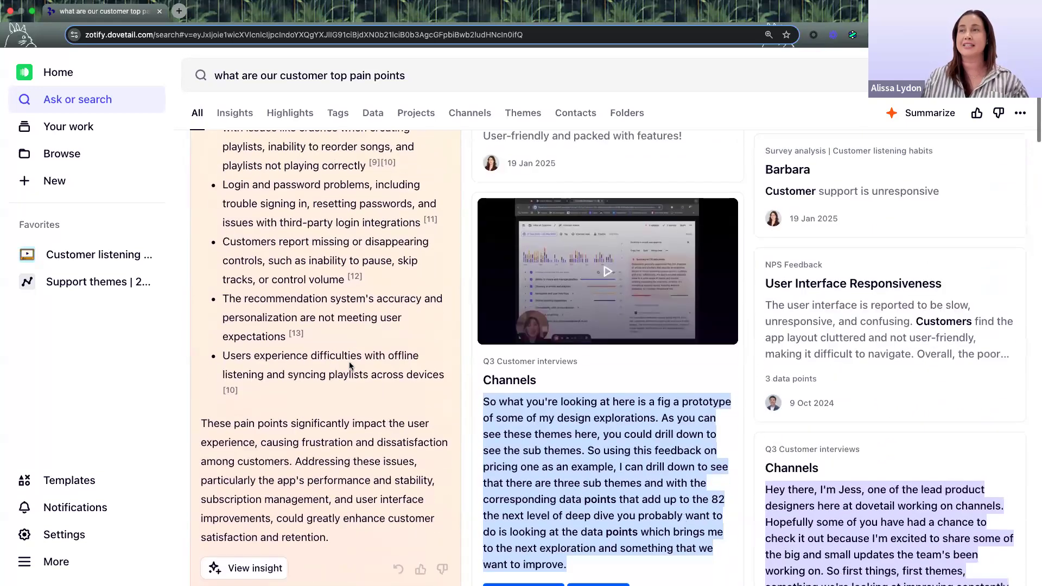
{"action": "scroll", "coordinate": [350, 365], "scroll_direction": "down", "scroll_amount": 1}
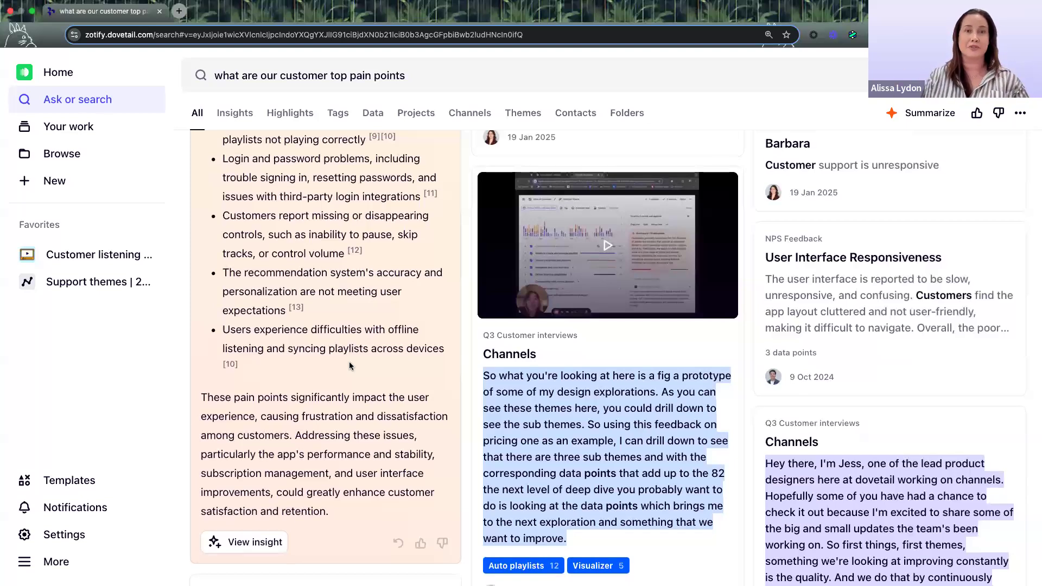
{"action": "scroll", "coordinate": [350, 365], "scroll_direction": "up", "scroll_amount": 15}
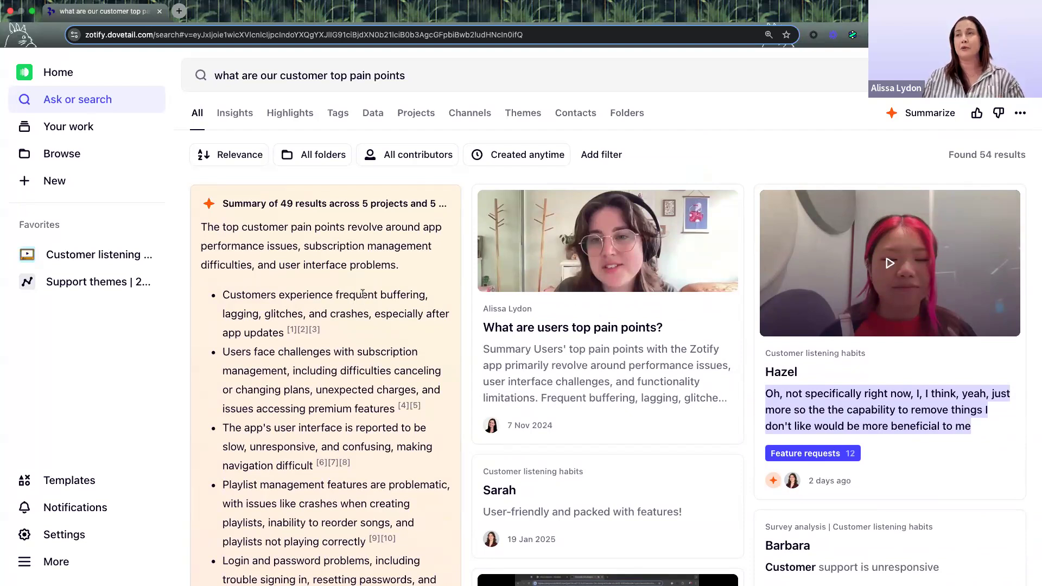
{"action": "key", "text": "ctrl+Right"}
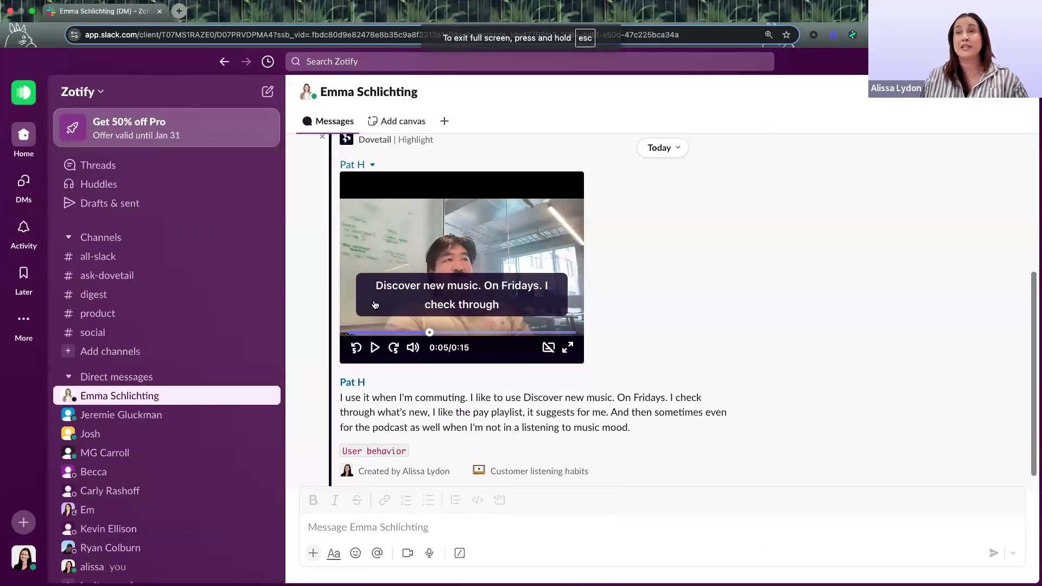
{"action": "left_click", "coordinate": [107, 318]}
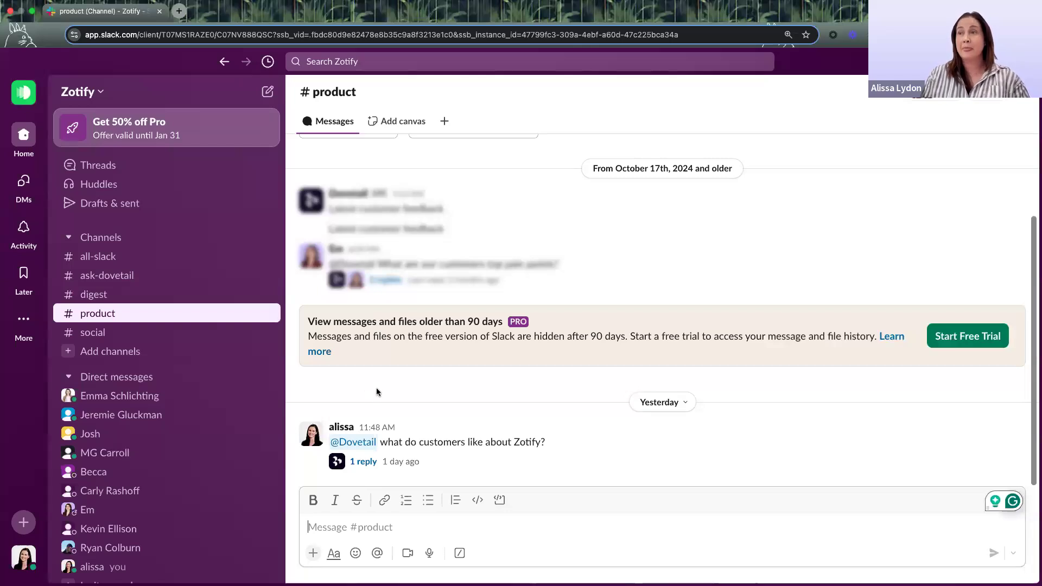
{"action": "left_click", "coordinate": [417, 448]}
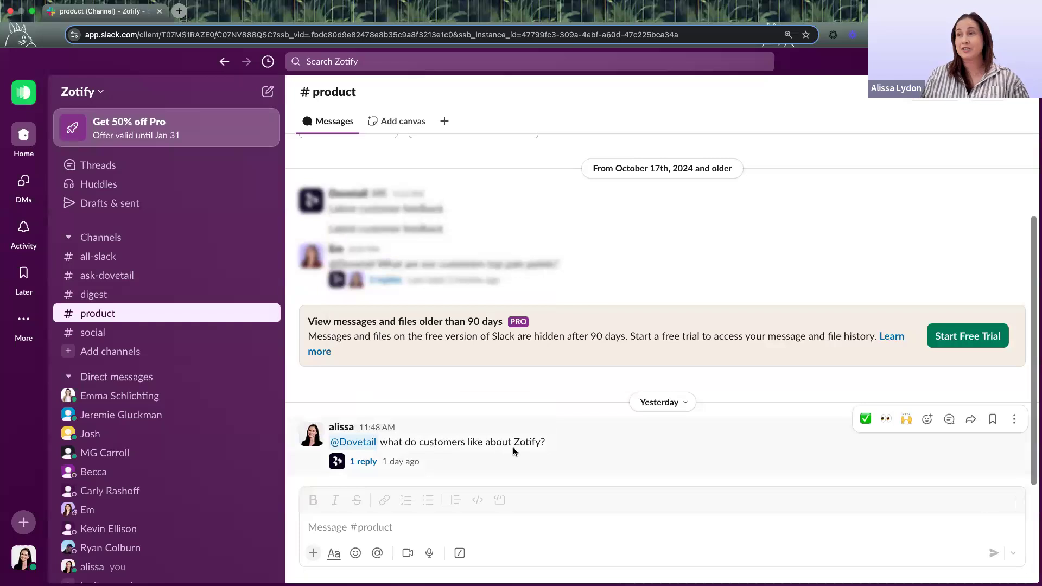
{"action": "left_click", "coordinate": [362, 462]}
{"action": "scroll", "coordinate": [921, 282], "scroll_direction": "up", "scroll_amount": 5}
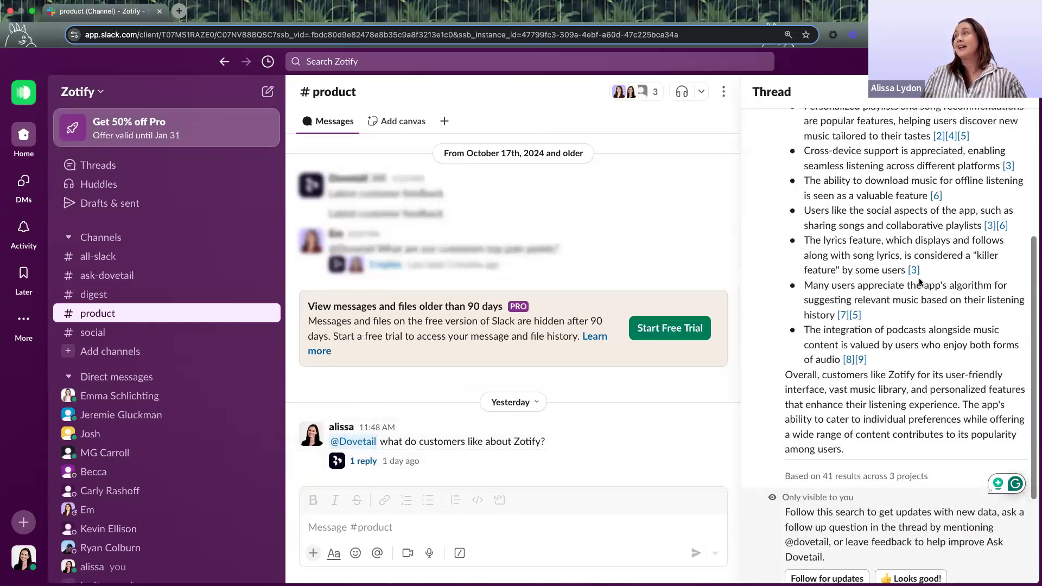
{"action": "scroll", "coordinate": [921, 286], "scroll_direction": "up", "scroll_amount": 2}
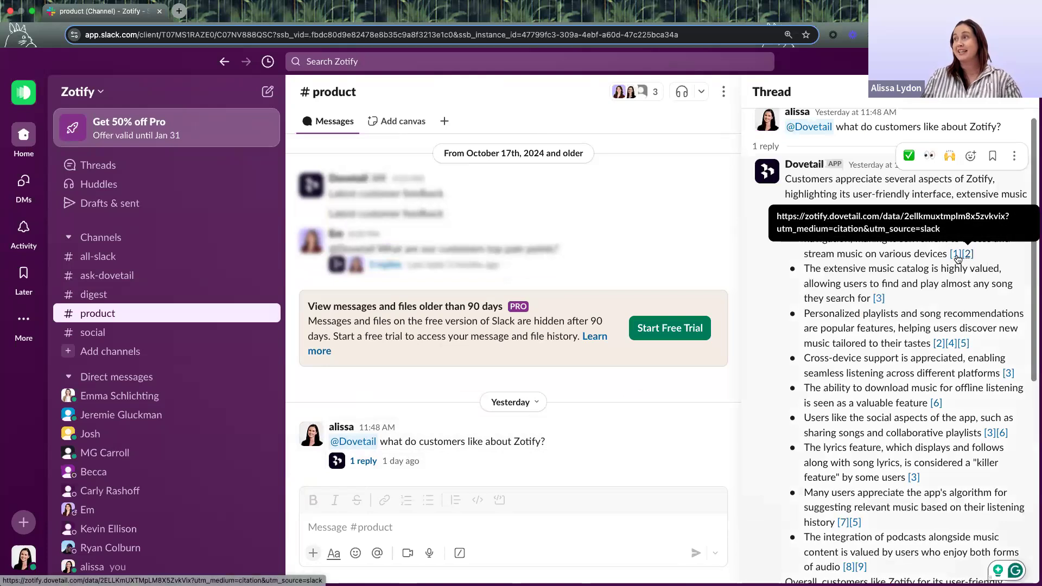
{"action": "scroll", "coordinate": [952, 298], "scroll_direction": "down", "scroll_amount": 1}
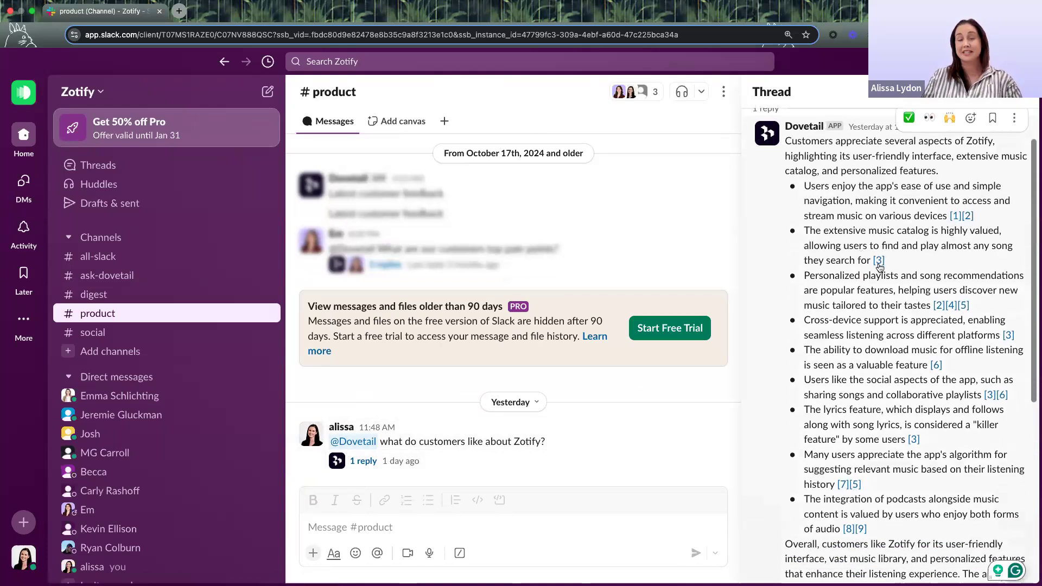
- Examine the rest of Dovetail's thread answer, including the podcast integration point, the overall conclusion and the follow-up options
{"action": "scroll", "coordinate": [879, 266], "scroll_direction": "down", "scroll_amount": 3}
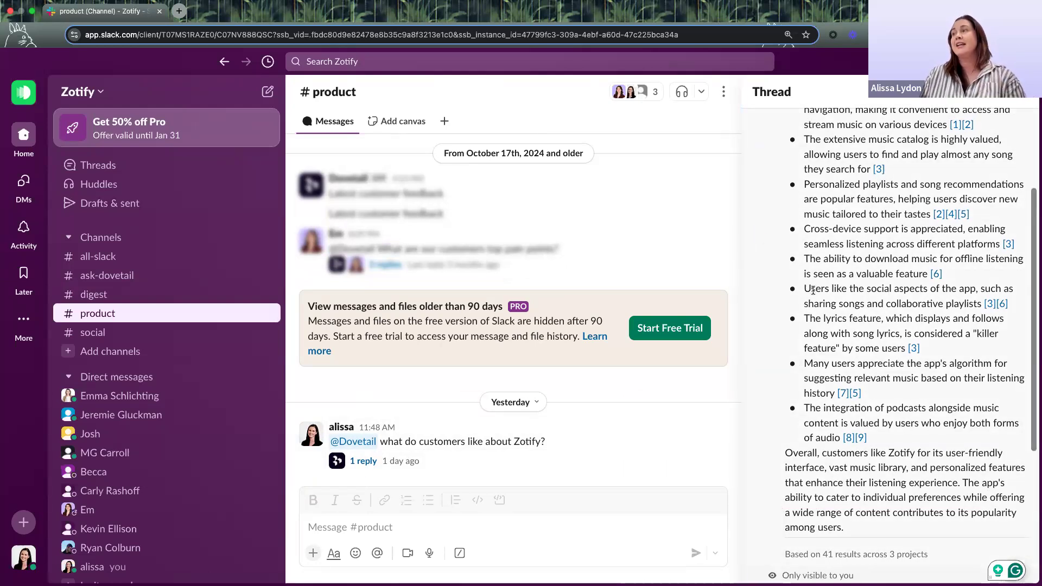
{"action": "scroll", "coordinate": [812, 290], "scroll_direction": "down", "scroll_amount": 3}
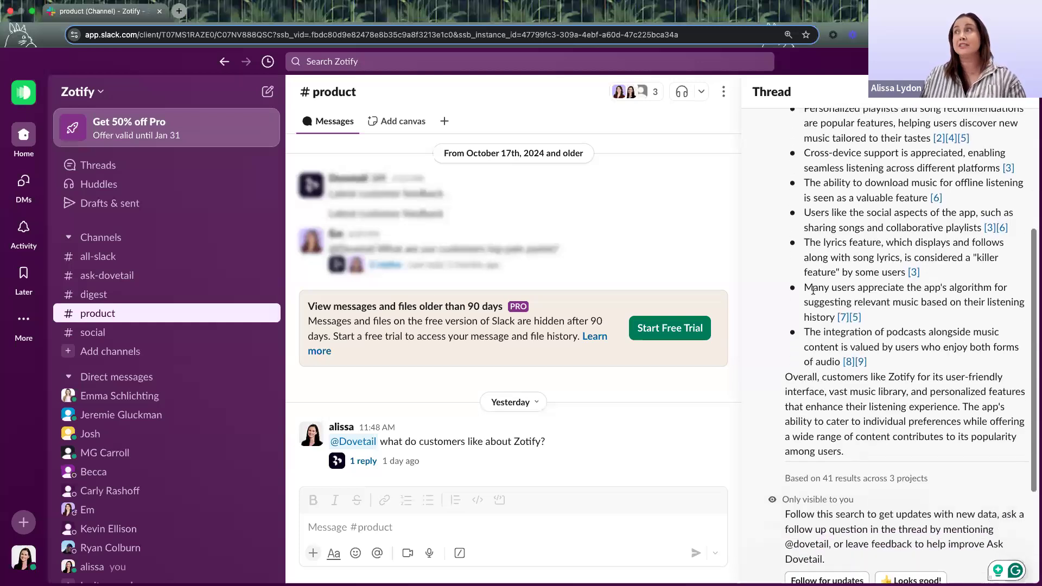
{"action": "scroll", "coordinate": [813, 290], "scroll_direction": "down", "scroll_amount": 5}
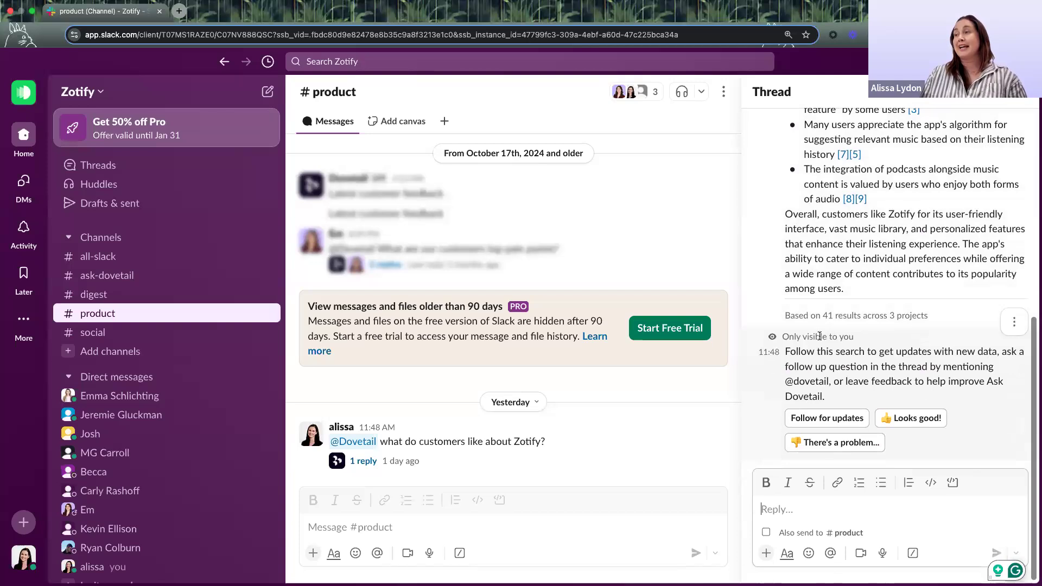
{"action": "scroll", "coordinate": [780, 511], "scroll_direction": "up", "scroll_amount": 1}
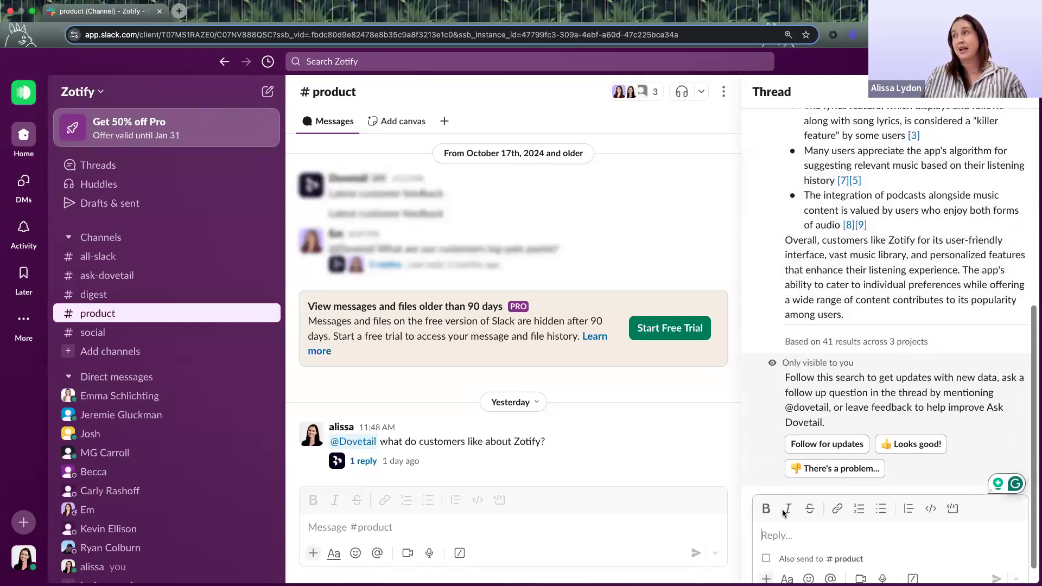
{"action": "scroll", "coordinate": [783, 513], "scroll_direction": "up", "scroll_amount": 4}
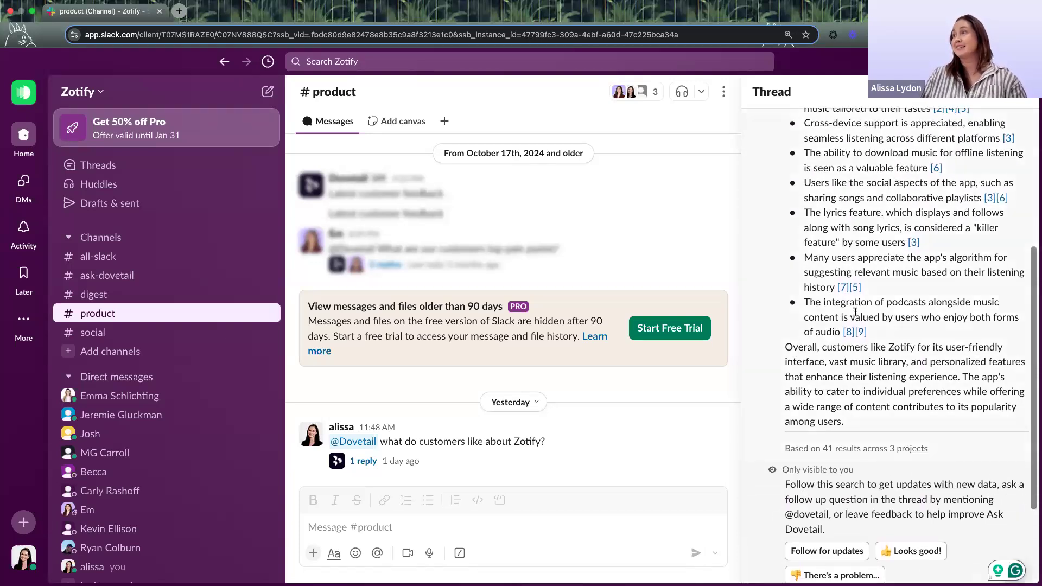
{"action": "scroll", "coordinate": [792, 454], "scroll_direction": "down", "scroll_amount": 4}
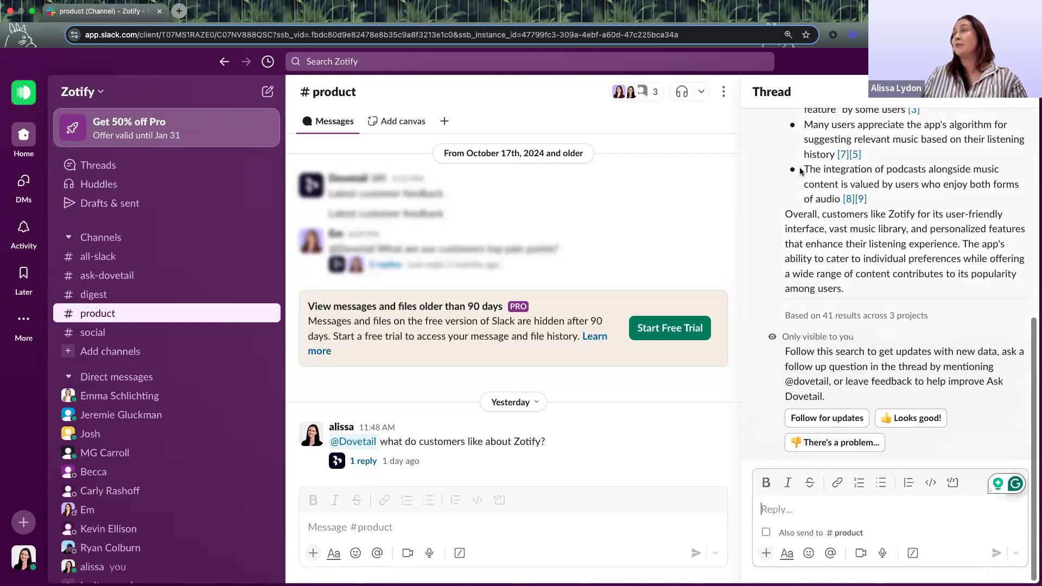
{"action": "left_click_drag", "start_coordinate": [800, 171], "coordinate": [868, 200]}
{"action": "scroll", "coordinate": [907, 237], "scroll_direction": "up", "scroll_amount": 2}
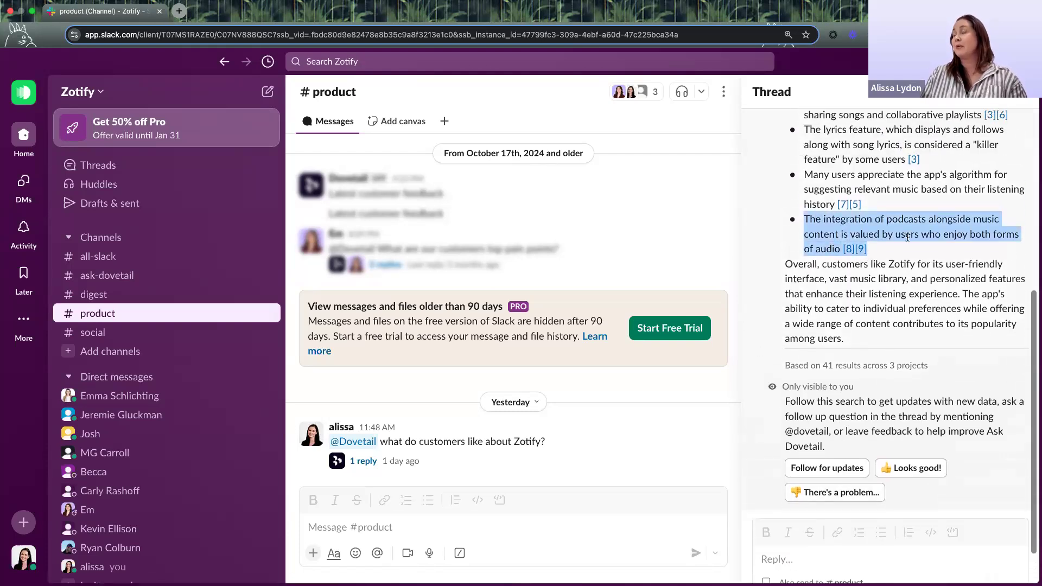
{"action": "scroll", "coordinate": [907, 237], "scroll_direction": "up", "scroll_amount": 3}
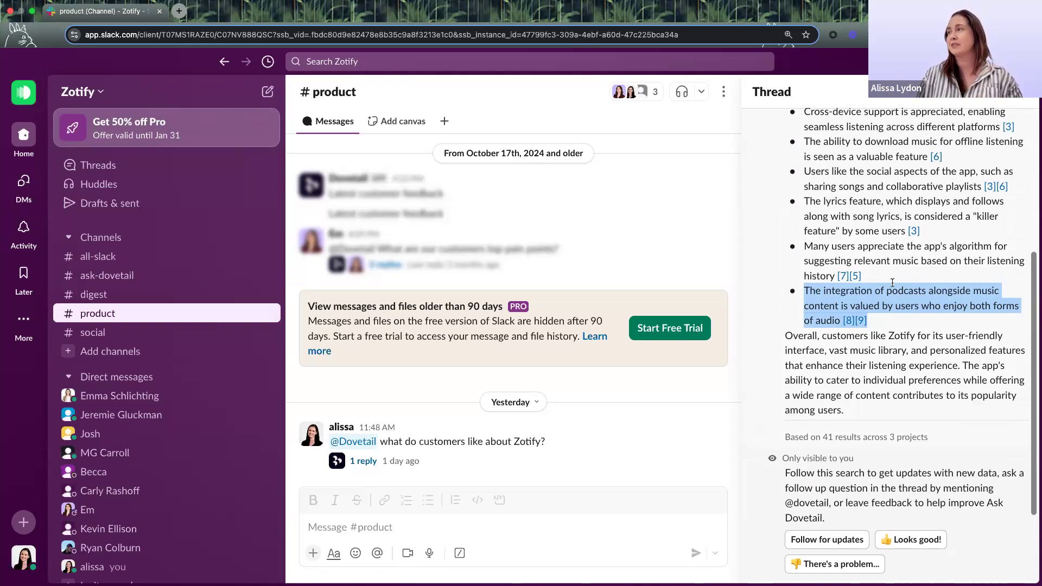
{"action": "scroll", "coordinate": [892, 279], "scroll_direction": "down", "scroll_amount": 2}
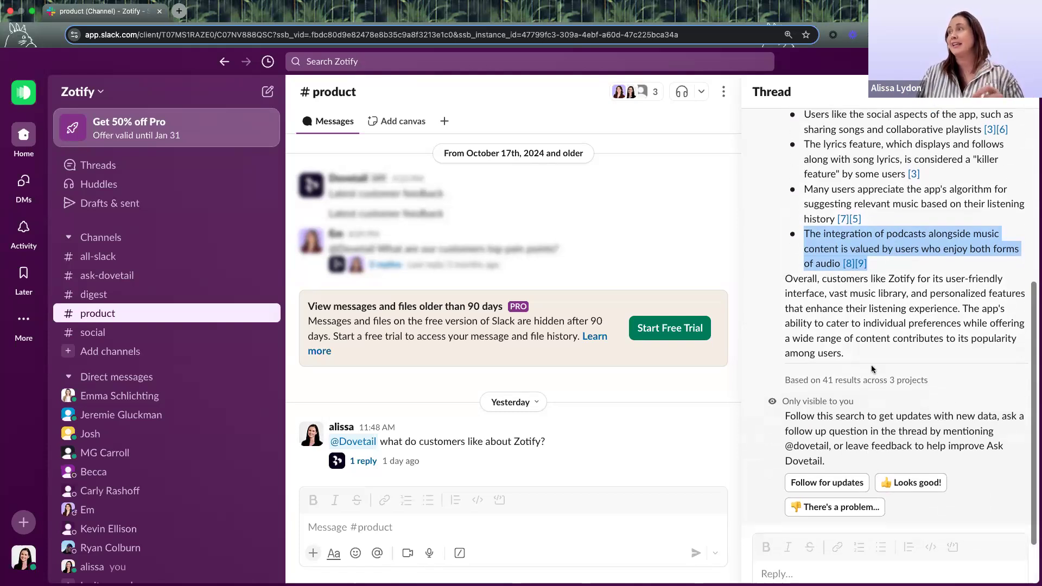
{"action": "left_click", "coordinate": [856, 359]}
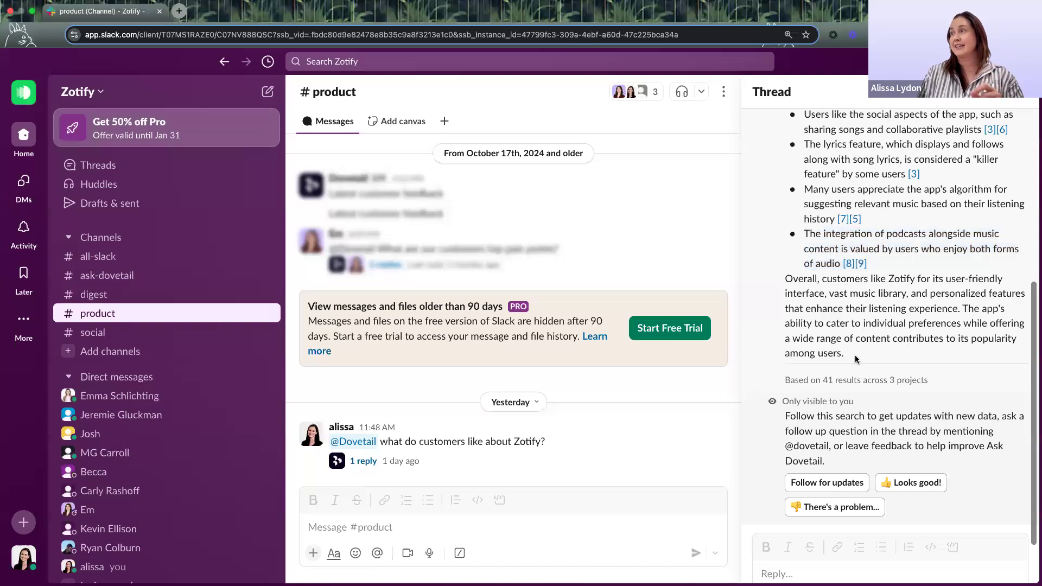
- Open the digest configuration for following this search and set its format to Audio podcast
{"action": "left_click", "coordinate": [829, 486]}
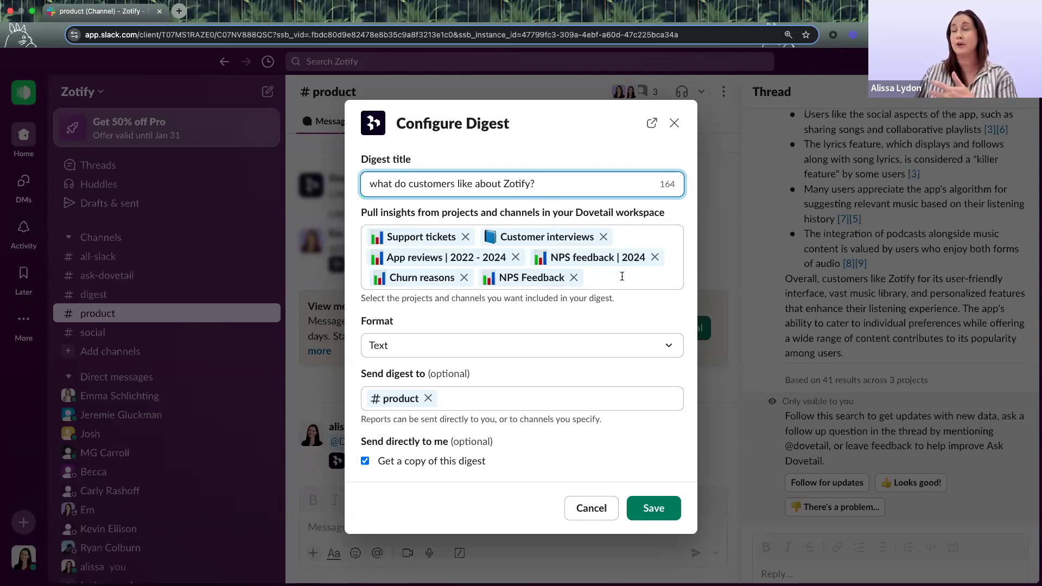
{"action": "scroll", "coordinate": [599, 364], "scroll_direction": "down", "scroll_amount": 2}
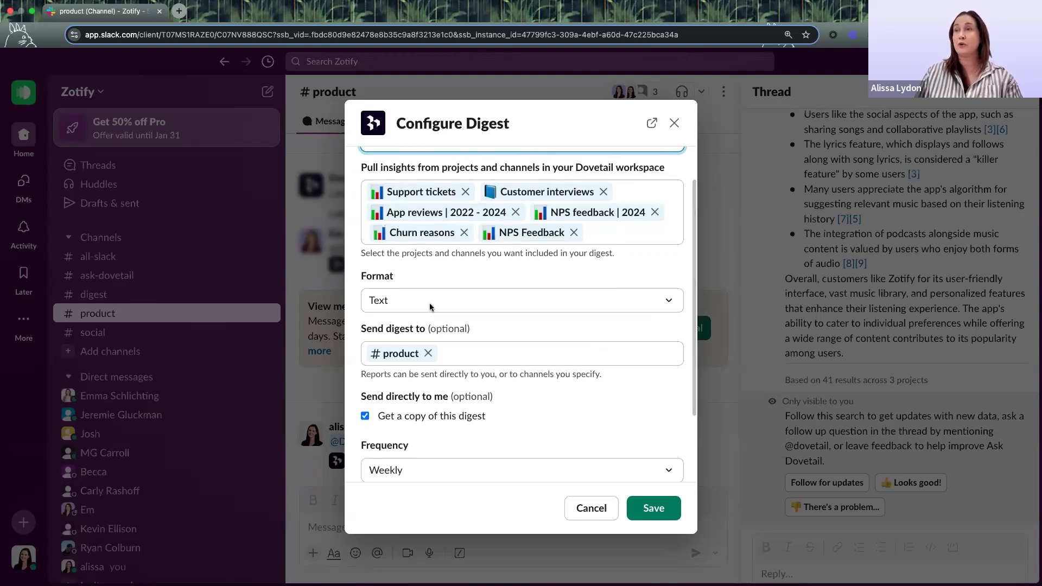
{"action": "left_click", "coordinate": [429, 306]}
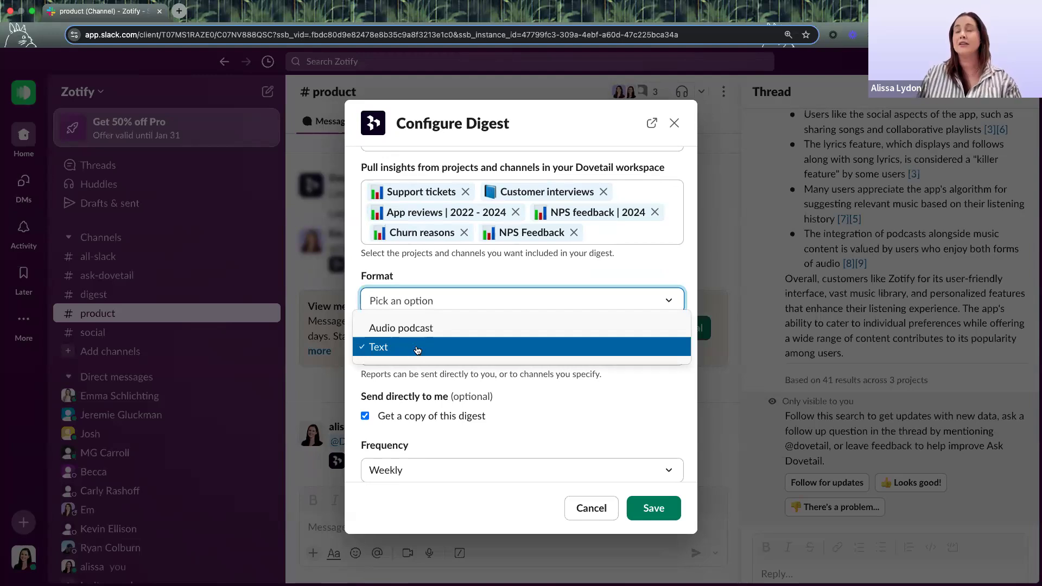
{"action": "left_click", "coordinate": [424, 331]}
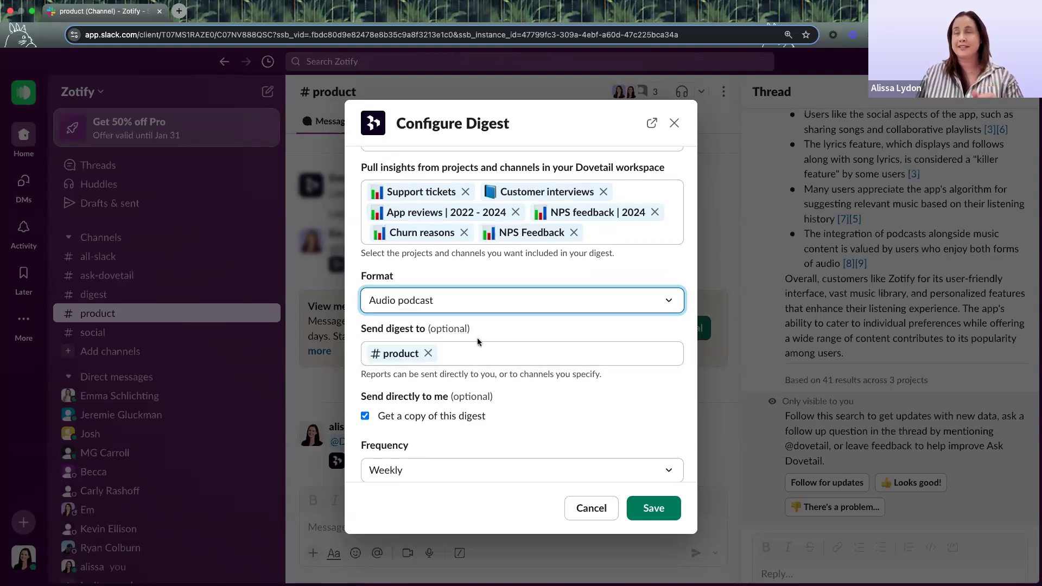
{"action": "scroll", "coordinate": [477, 341], "scroll_direction": "down", "scroll_amount": 1}
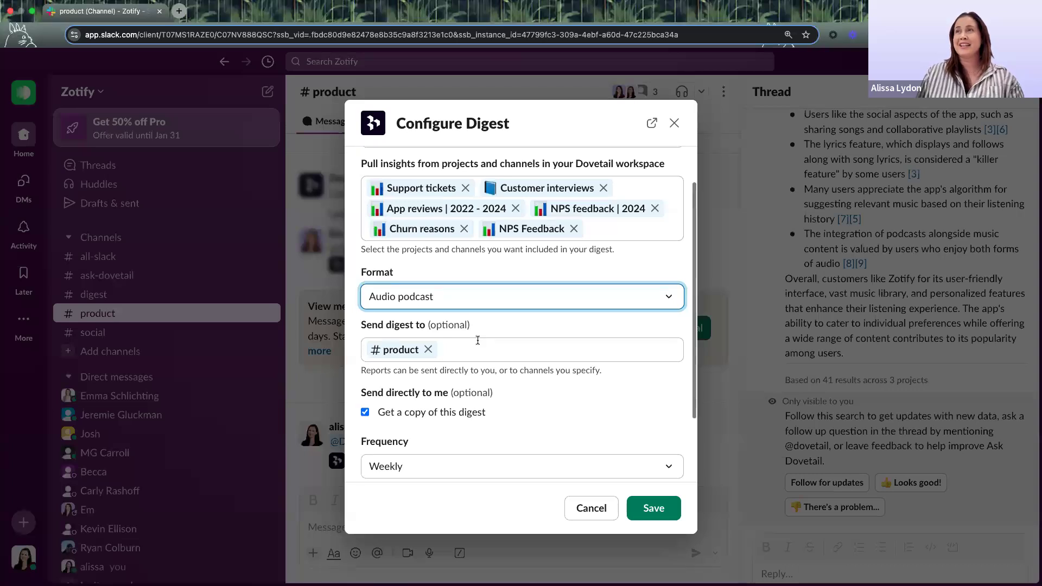
- Add the social channel to the digest's recipients, then leave the digest configuration without saving after reviewing its settings
{"action": "left_click", "coordinate": [465, 352]}
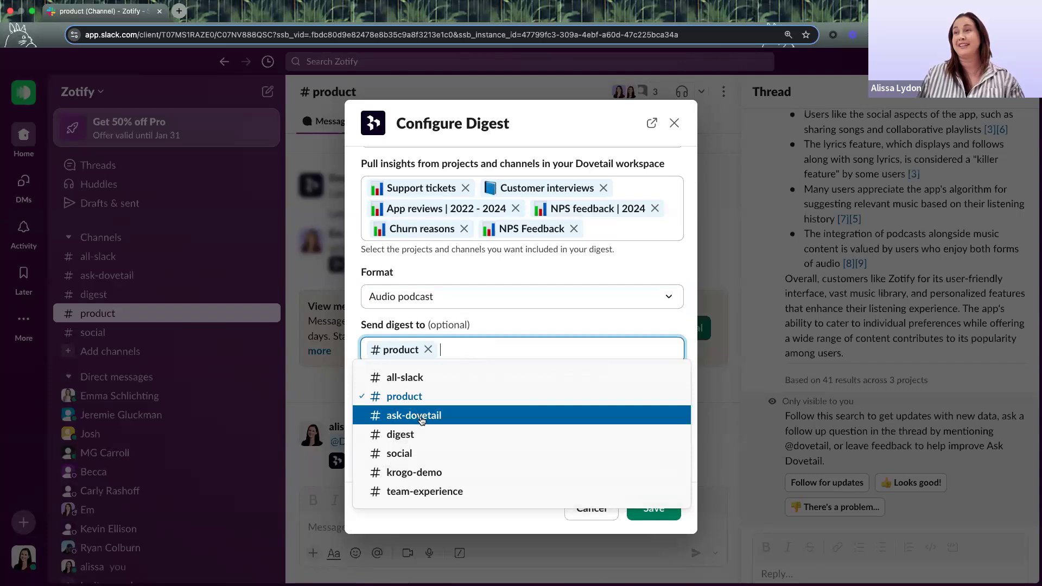
{"action": "left_click", "coordinate": [408, 453]}
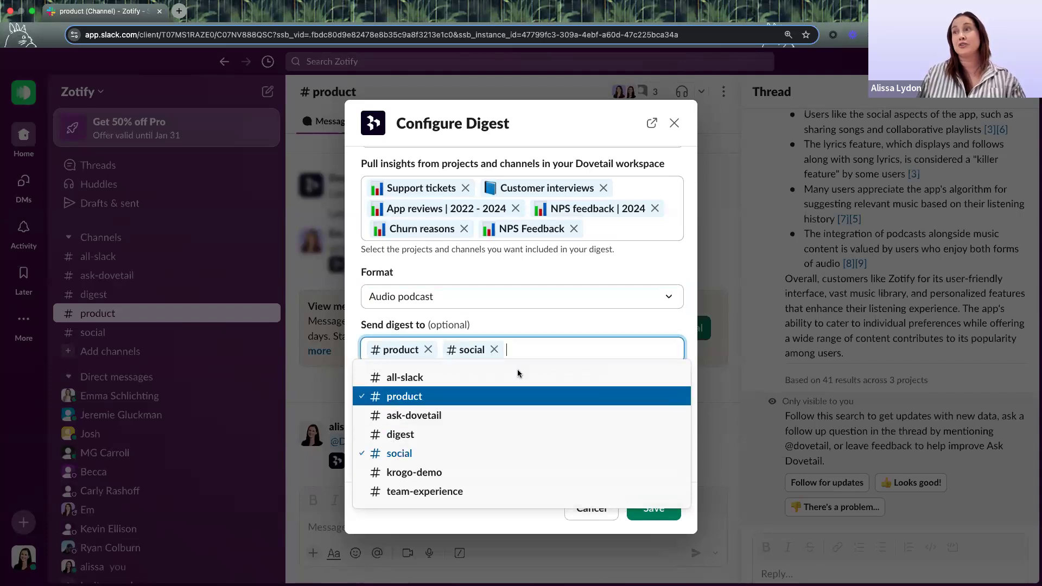
{"action": "left_click", "coordinate": [563, 326]}
{"action": "scroll", "coordinate": [550, 415], "scroll_direction": "down", "scroll_amount": 3}
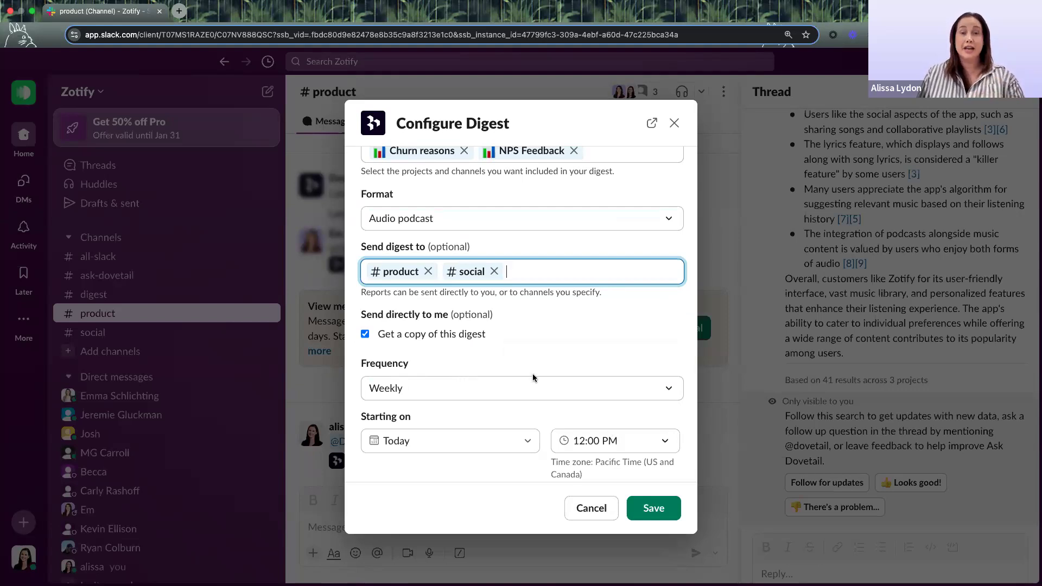
{"action": "scroll", "coordinate": [533, 376], "scroll_direction": "up", "scroll_amount": 5}
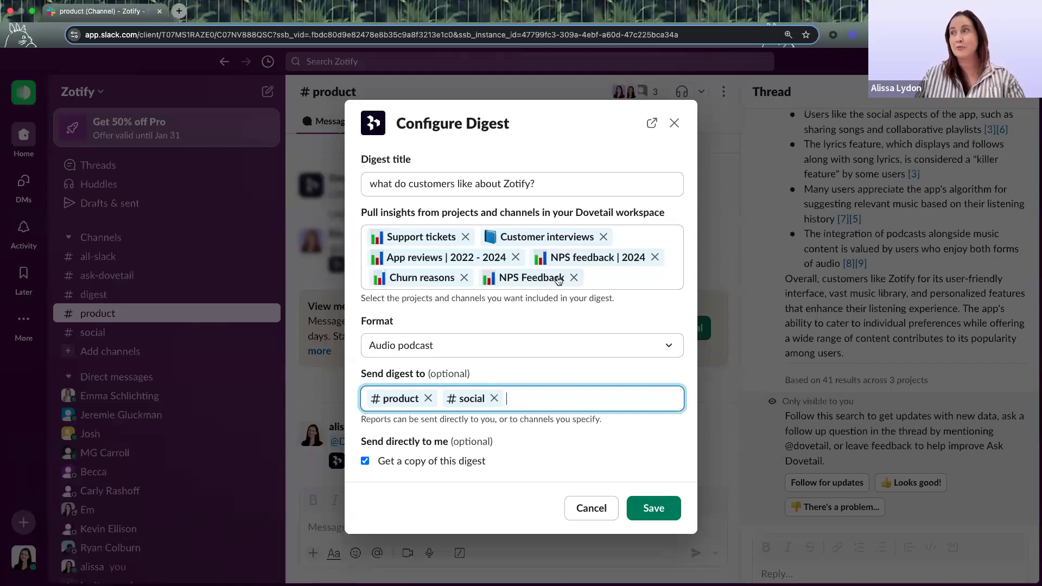
{"action": "left_click", "coordinate": [593, 508]}
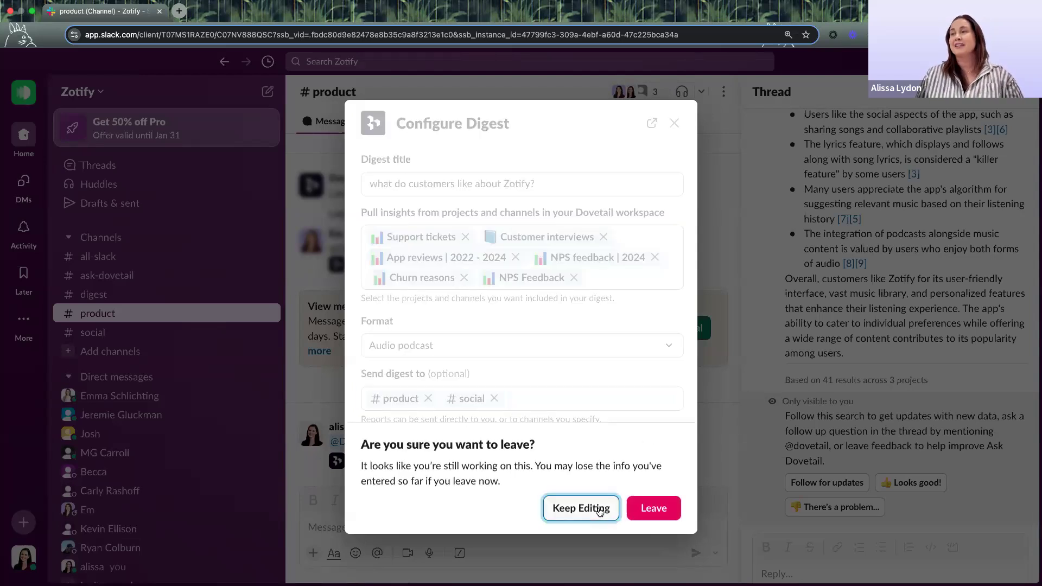
{"action": "left_click", "coordinate": [654, 517]}
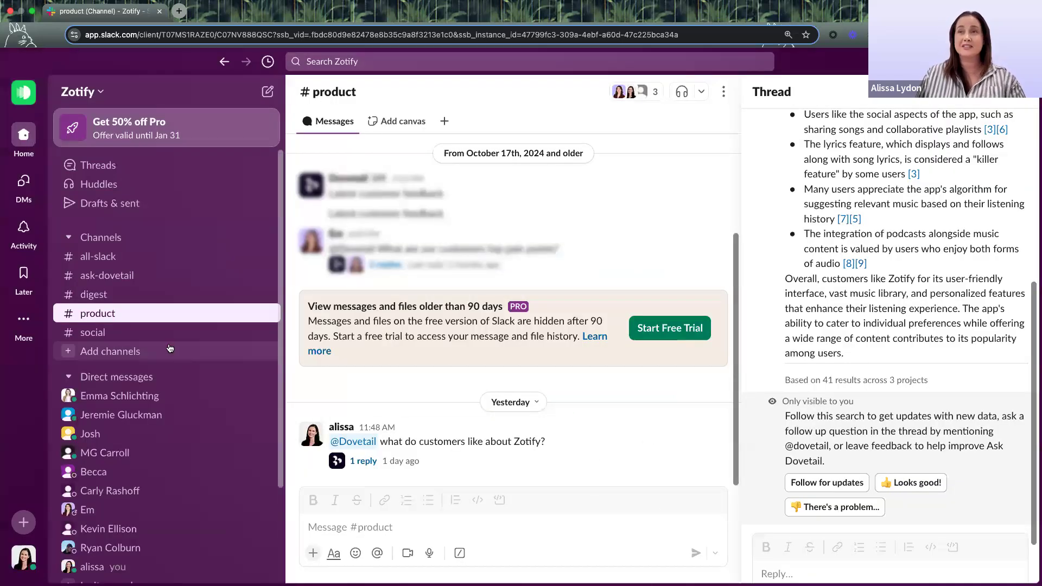
- Open the digest channel and listen to about 36 seconds of the "Latest customer insights" podcast, then pause it
{"action": "left_click", "coordinate": [120, 282]}
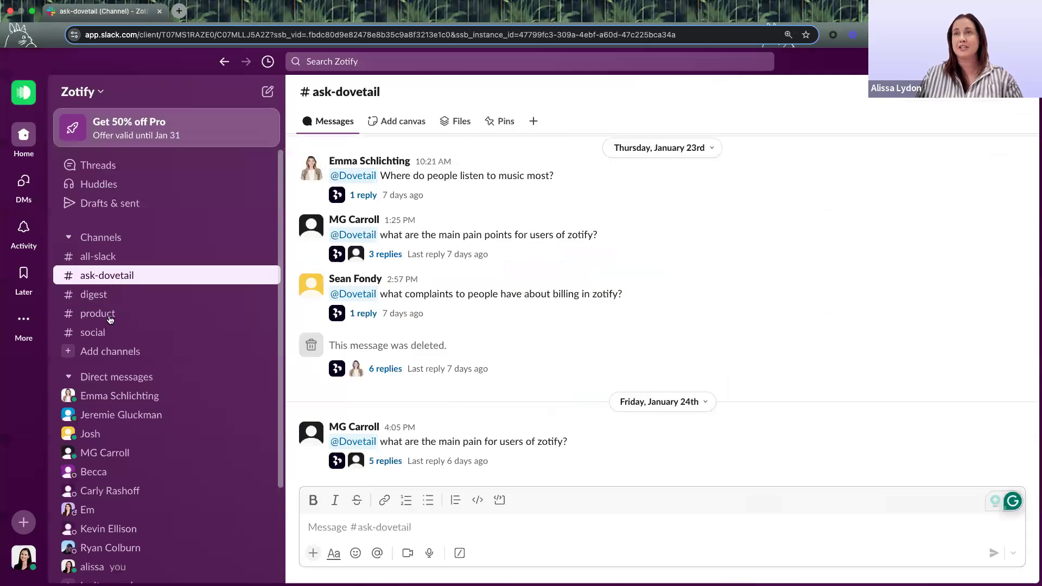
{"action": "left_click", "coordinate": [100, 294]}
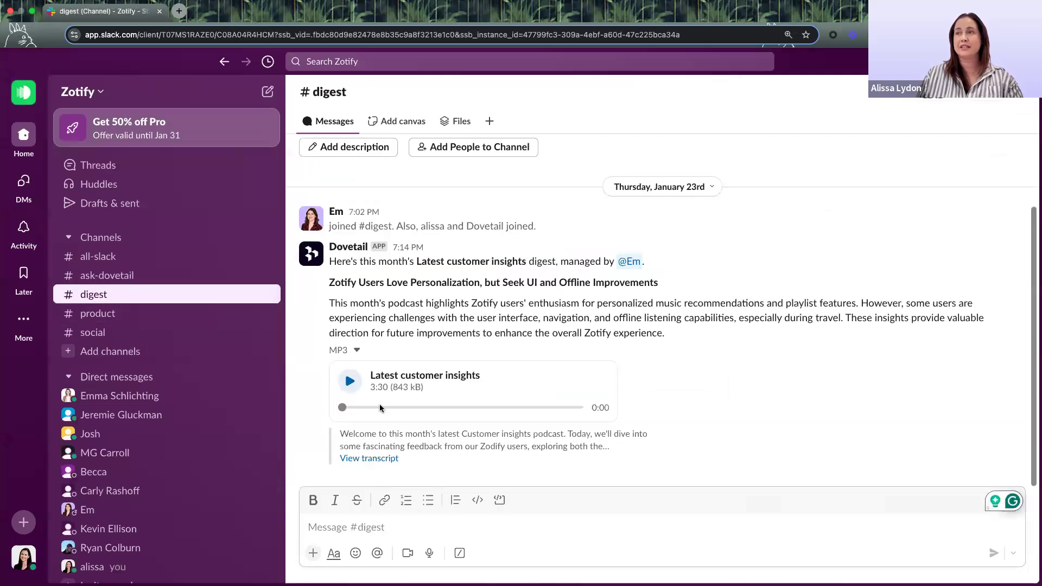
{"action": "left_click", "coordinate": [350, 382]}
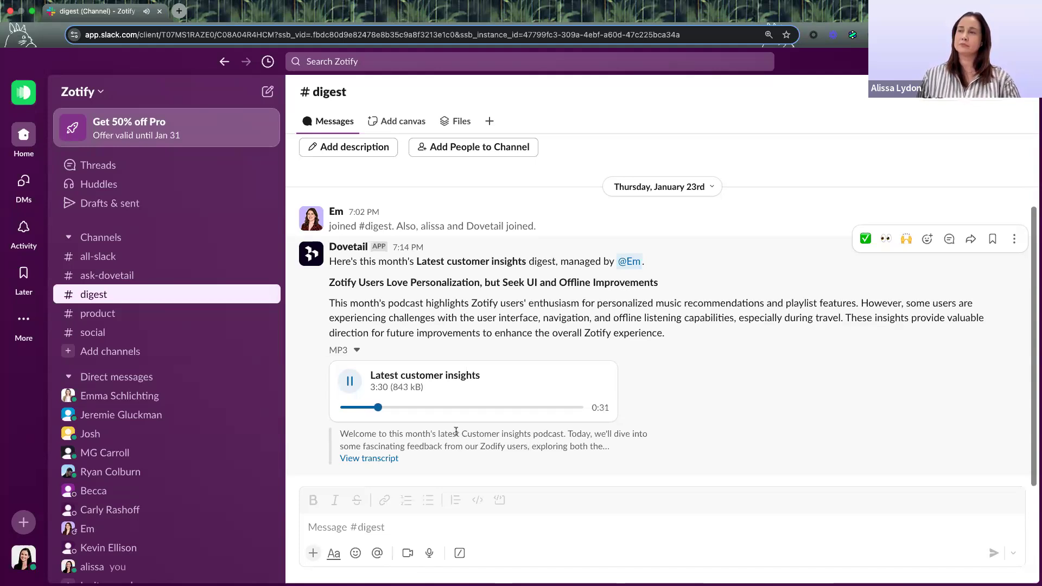
{"action": "left_click", "coordinate": [348, 383]}
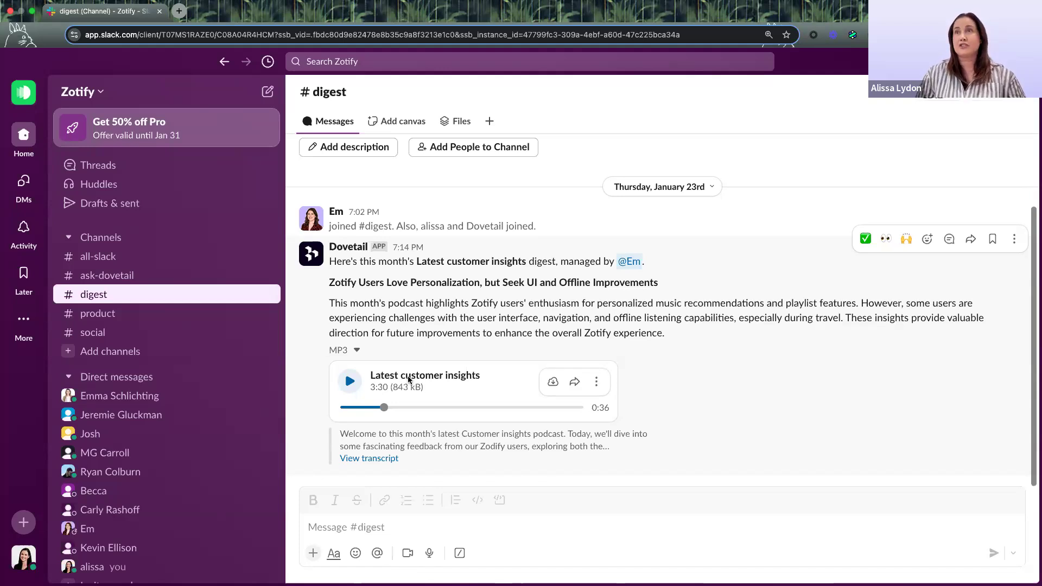
- Switch back to Dovetail's search results for "what are our customer top pain points"
{"action": "key", "text": "ctrl+Left"}
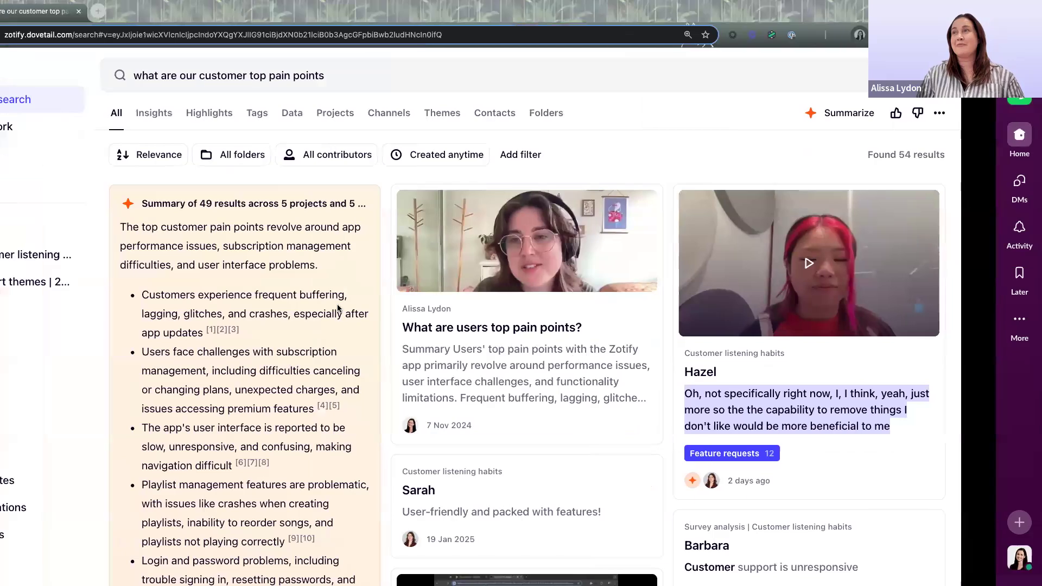